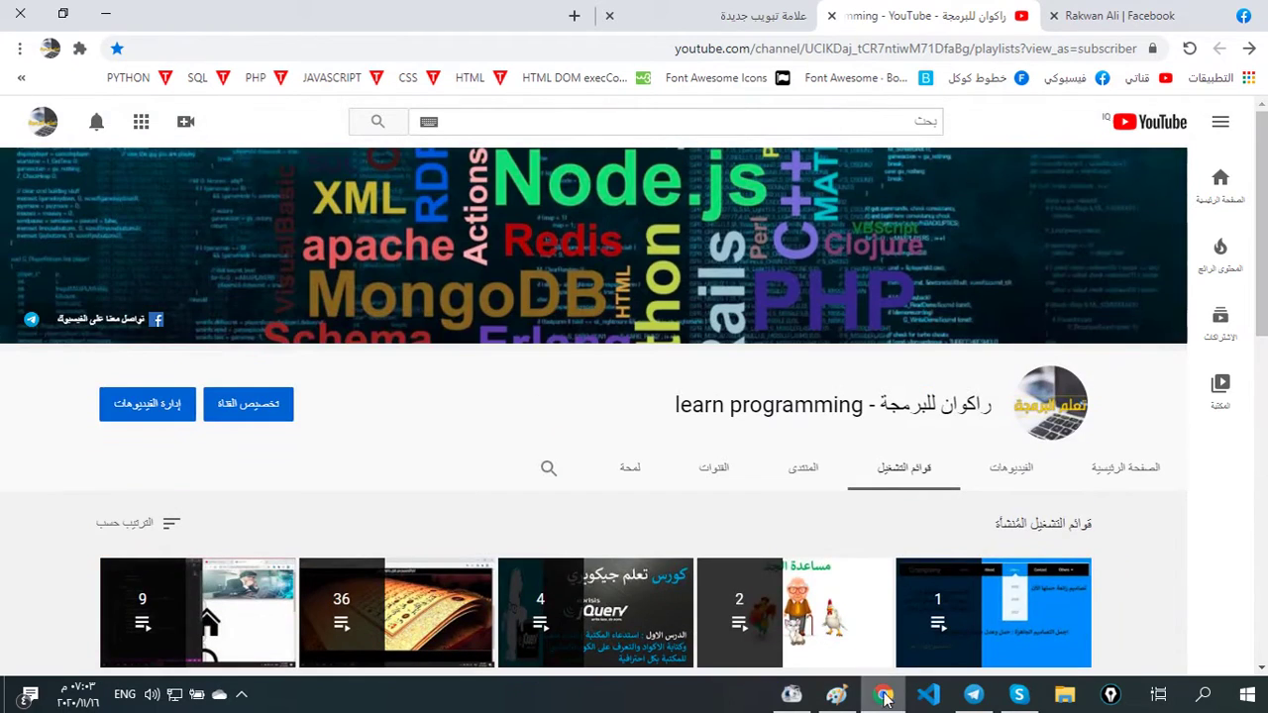
Create a new text document on the desktop with its default name and open it in Notepad
left_click(885, 698)
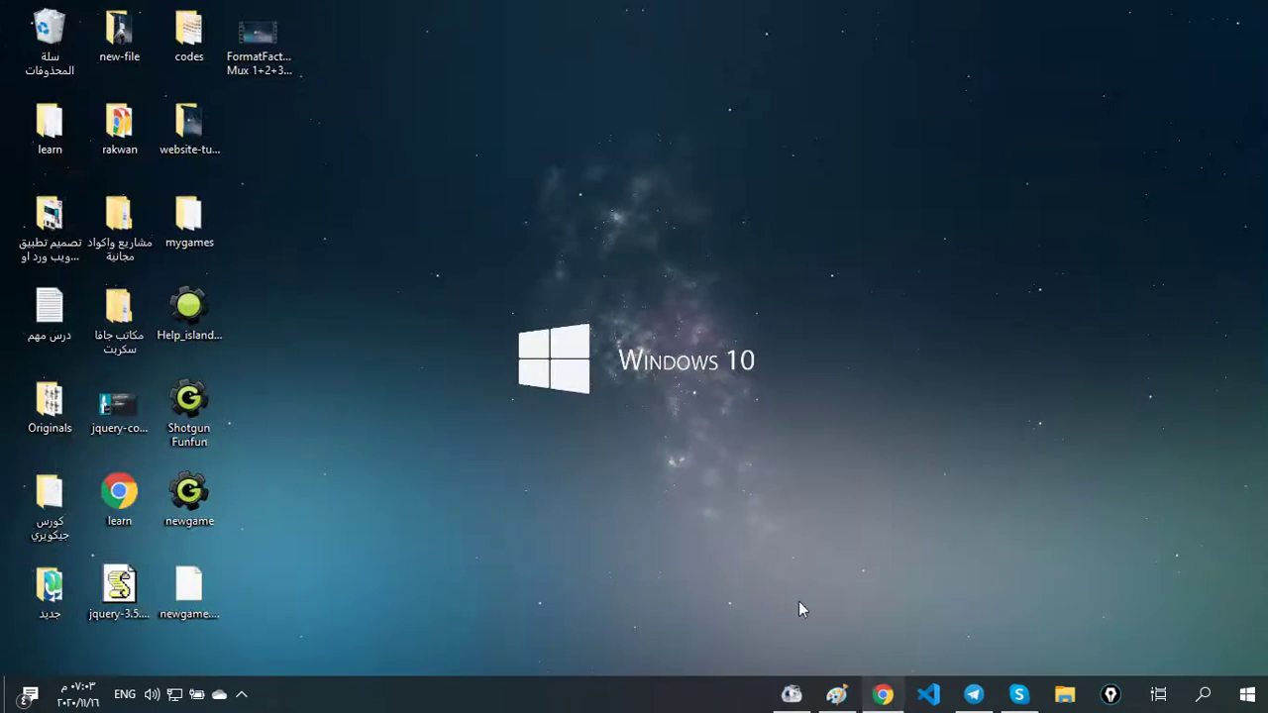
right_click(478, 269)
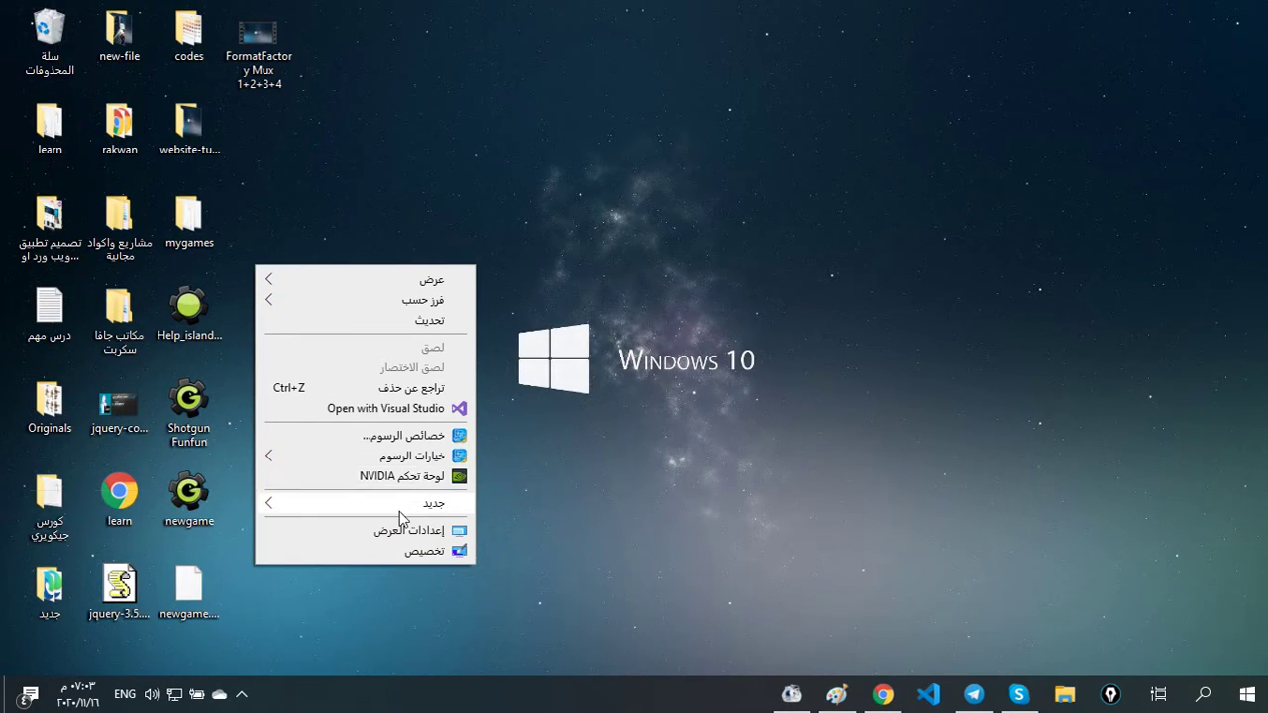
mouse_move(283, 503)
left_click(237, 634)
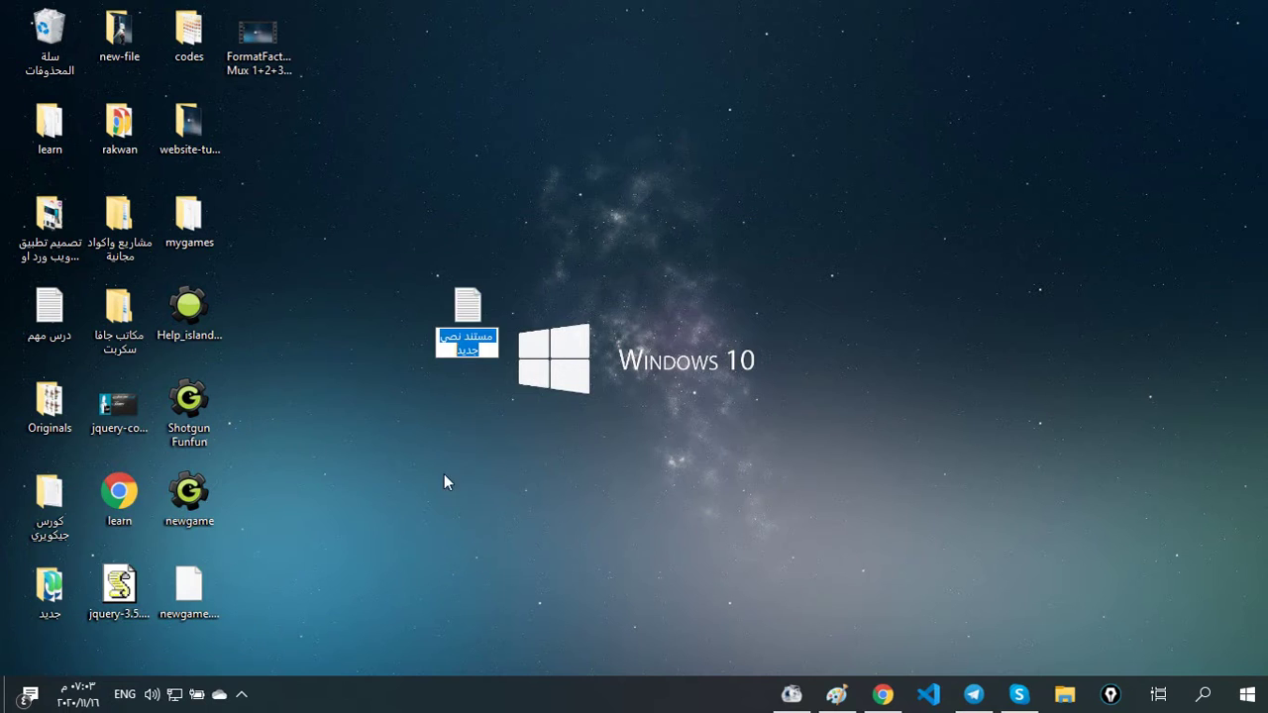
key("Return")
double_click(476, 339)
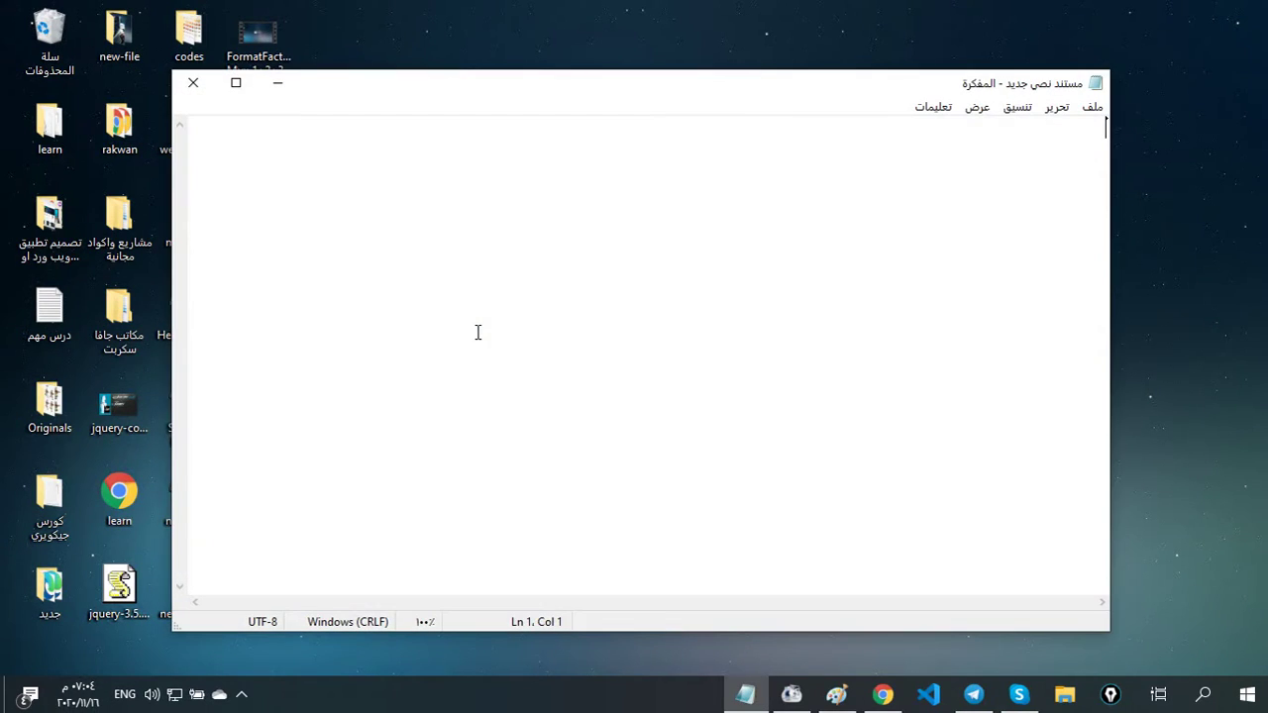
Write the opening line "اهلا وسهلا بكم معاكم", the presenter's name and "المايك معطل لهذا لم اسجل الصوت"
type("اهلا وسهلا")
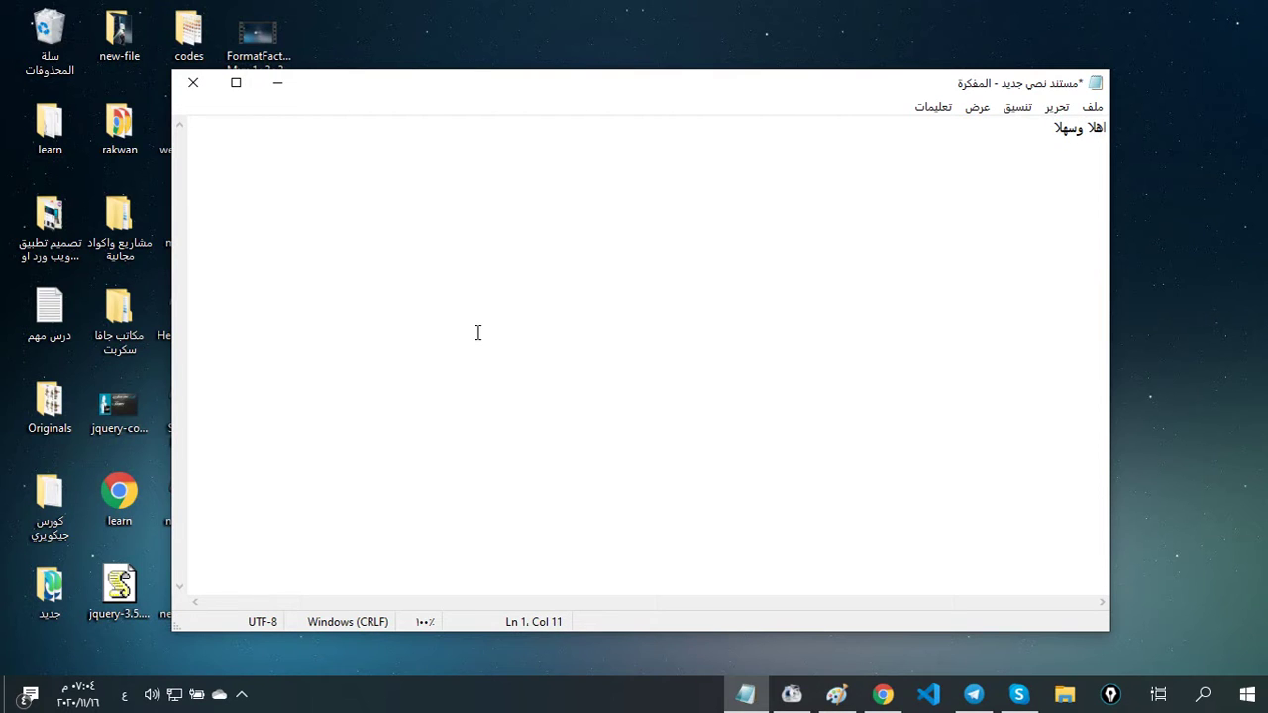
scroll(477, 331, "up", 6, "ctrl")
scroll(477, 332, "down", 3, "ctrl")
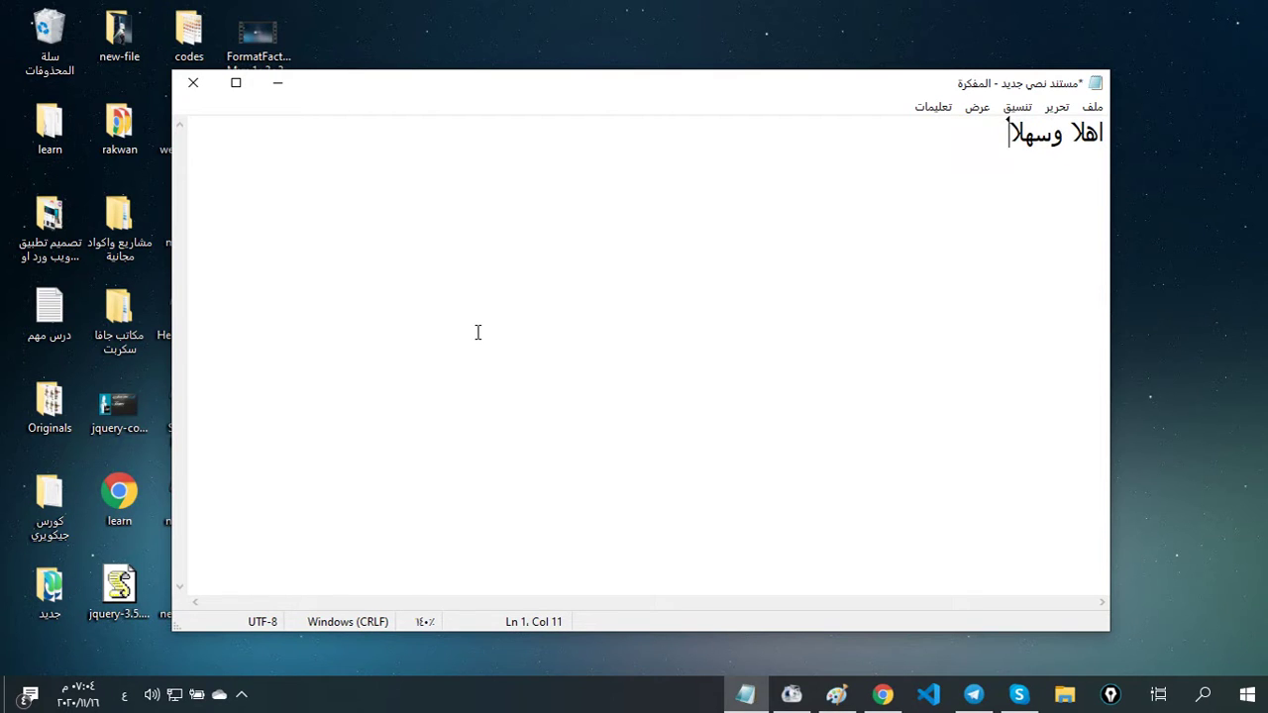
type("بكم معاكم")
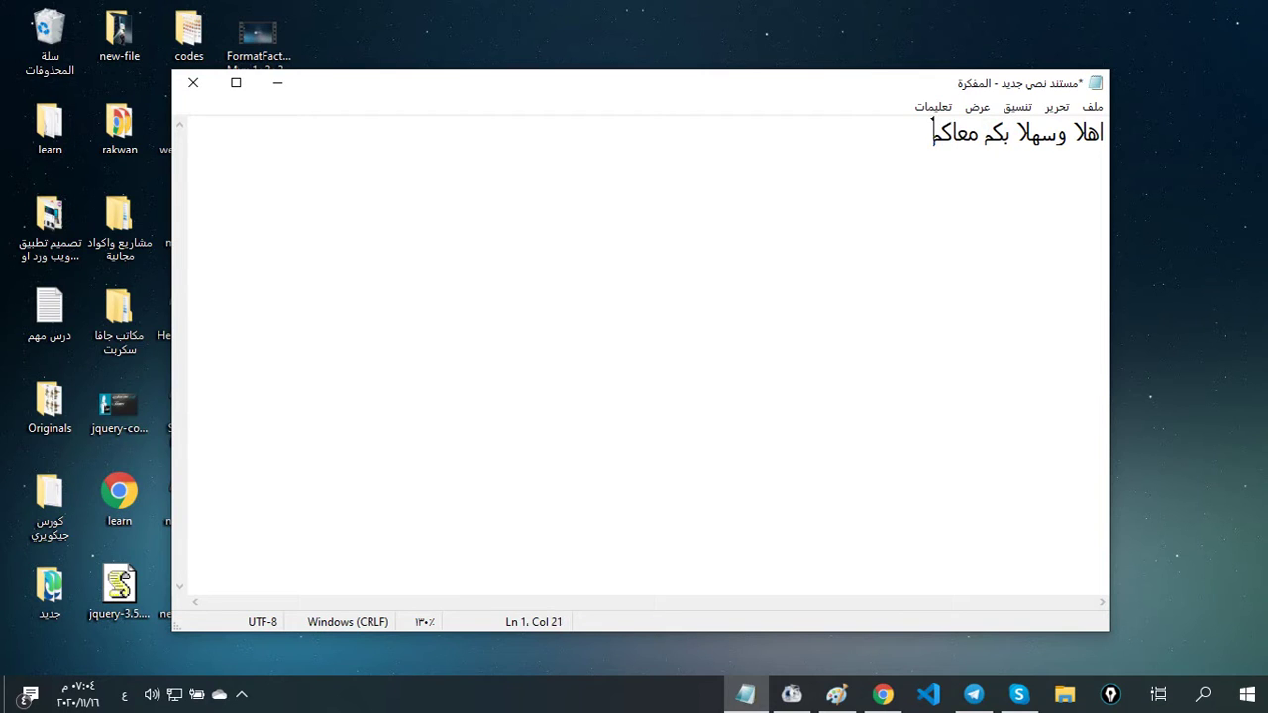
type(" راكوان علي")
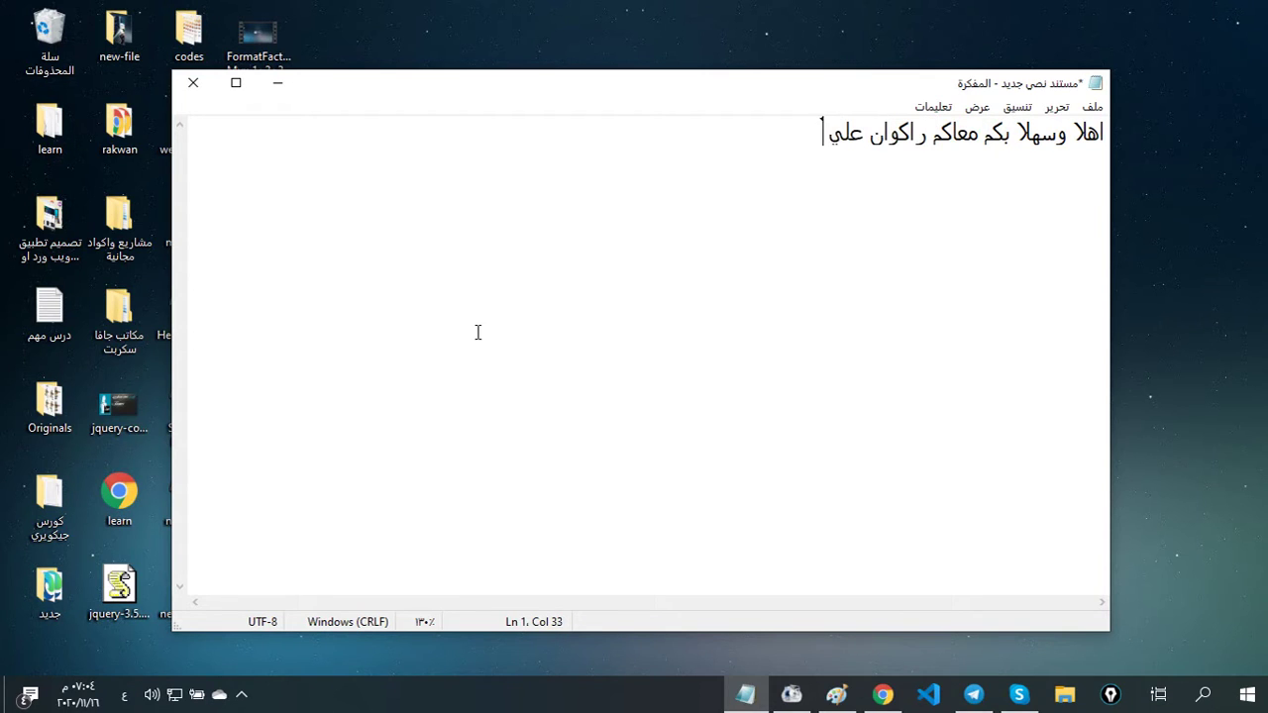
type(" المايك معطل لهذا لم")
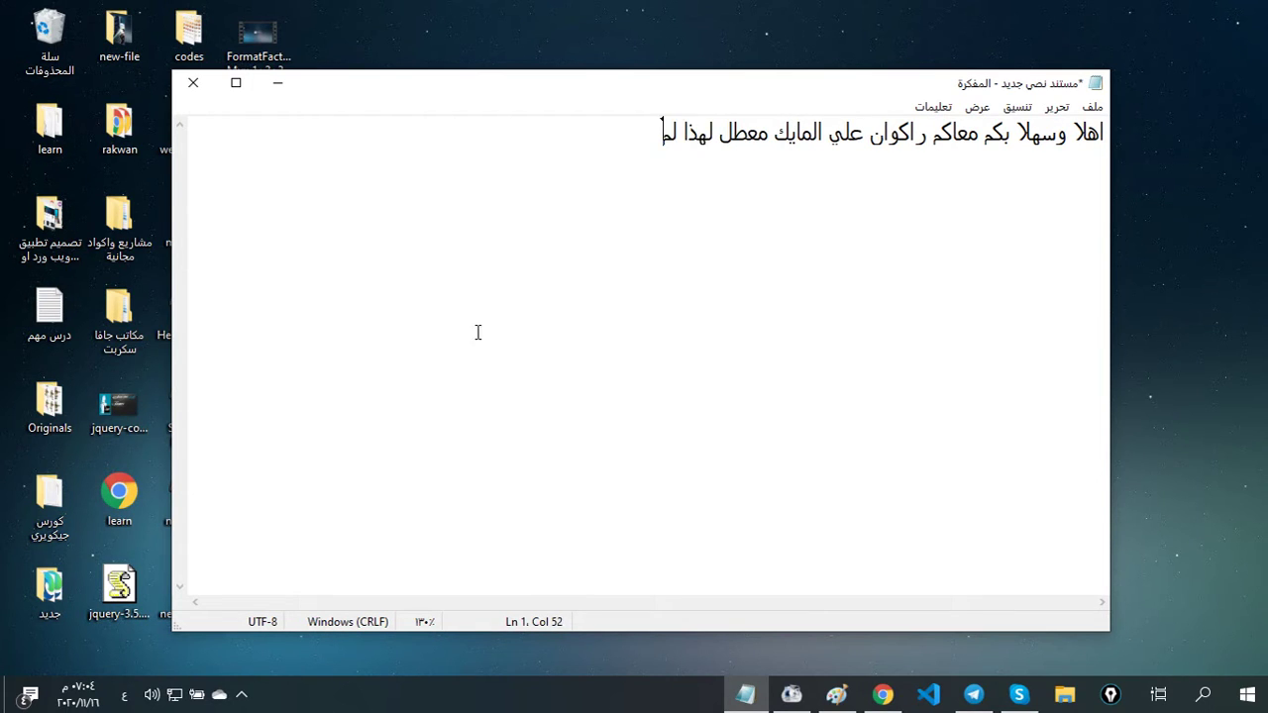
type(" اسجي")
type(" الصوت")
key("Return")
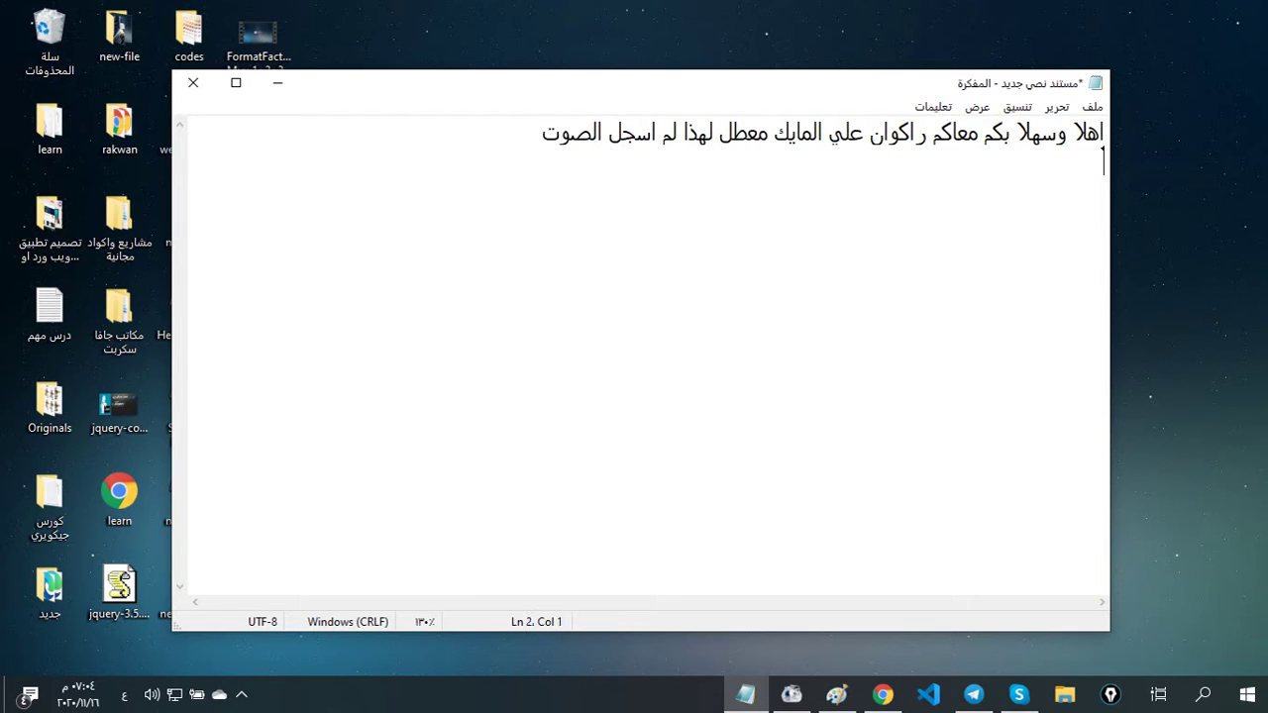
Add a dashed separator and the line "سأقوم بتحويل صورة الى لعبة وابرمجها كي نتحرك شاهدو للاخير الفيديو مسرع"
type("--------------")
key("Return")
type("سأقوم بتحويل صورة")
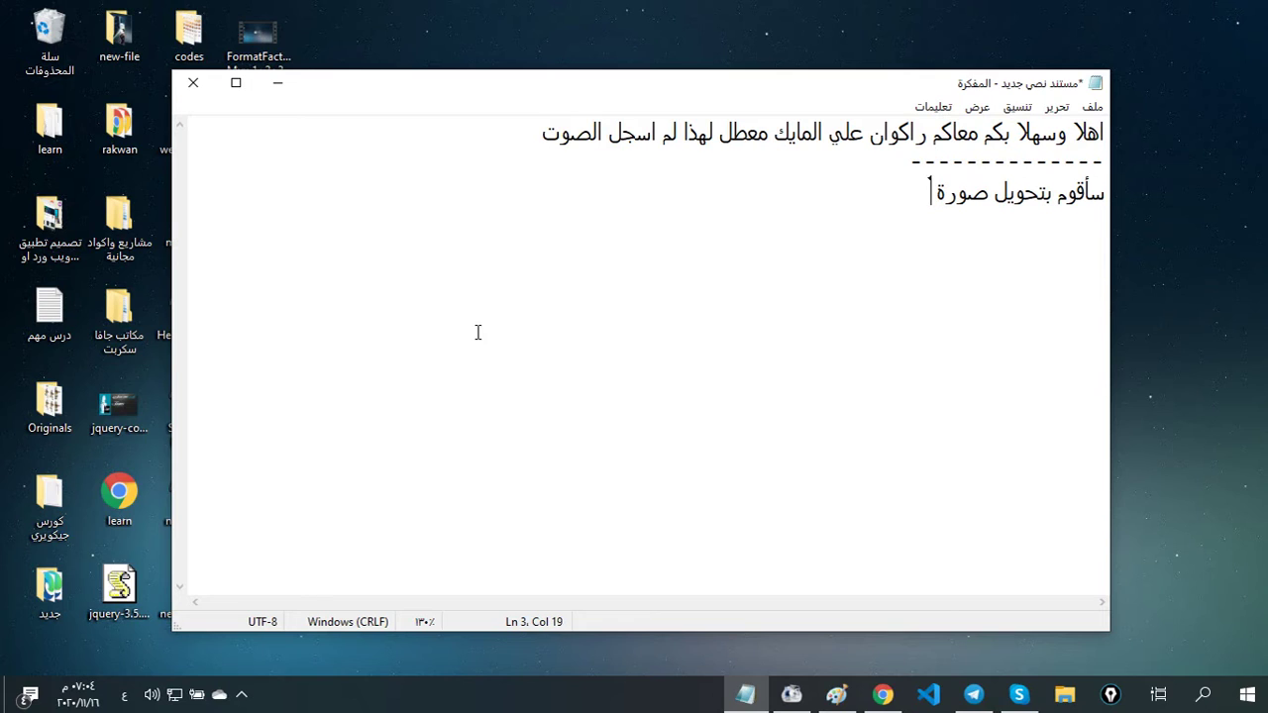
type(" الى لعبة وابرمجها")
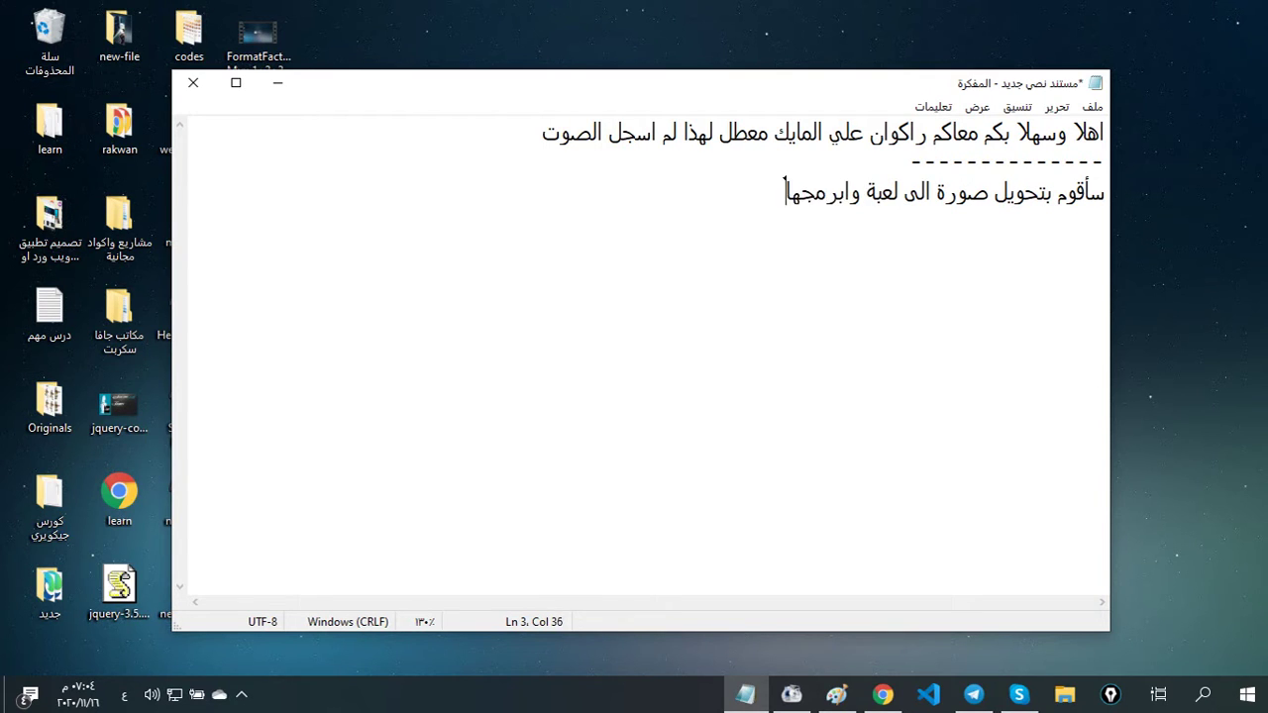
type(" كي نتحرك ")
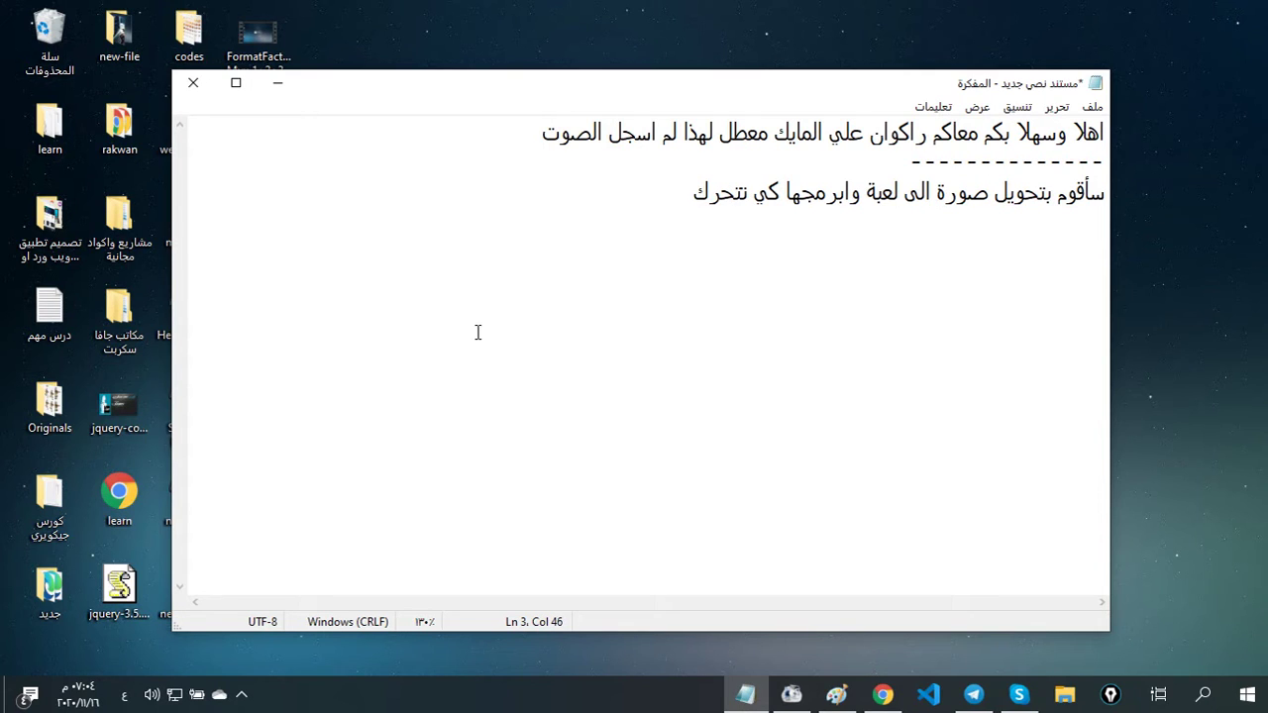
type("وي")
type("هدو للا")
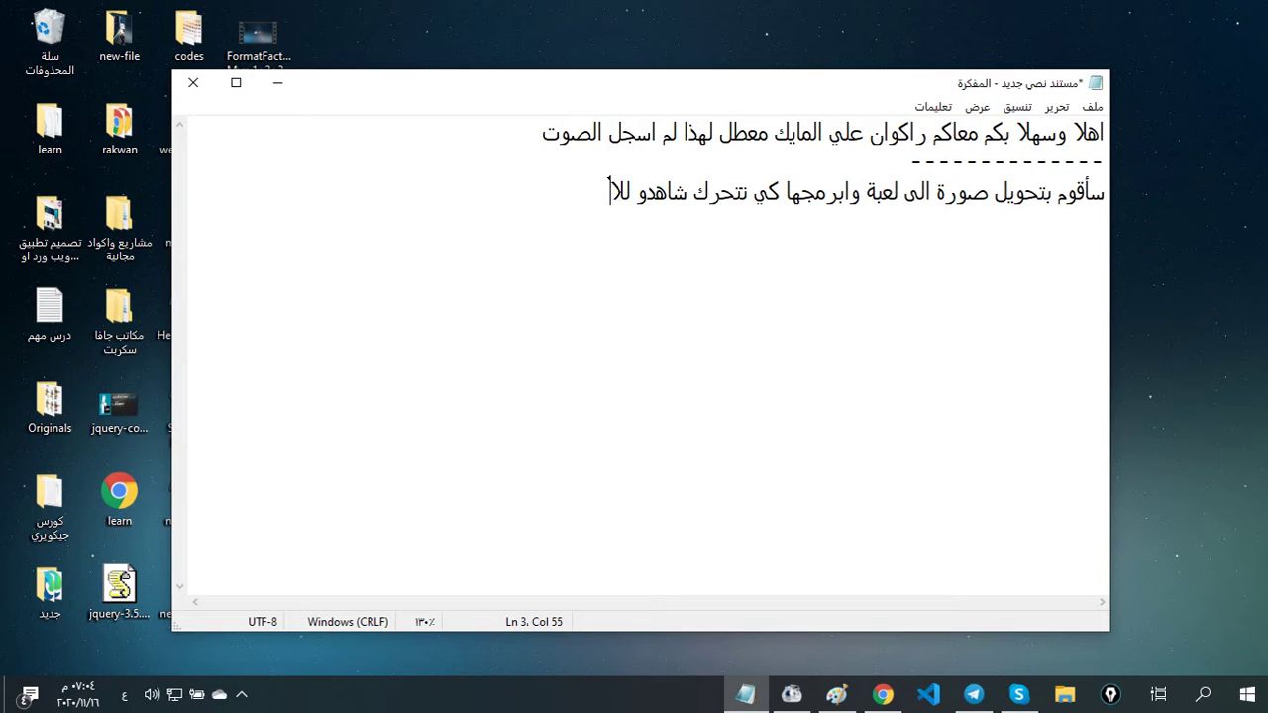
type("خير الفيديو مسرع")
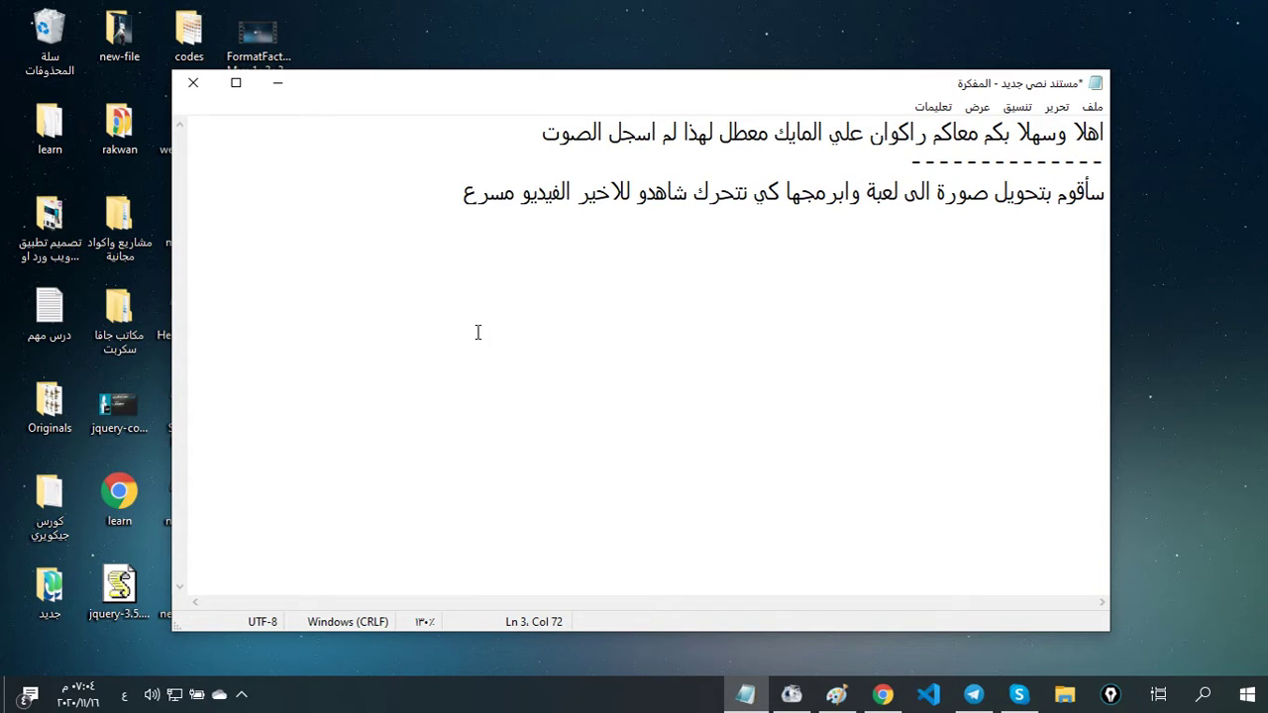
left_click(280, 87)
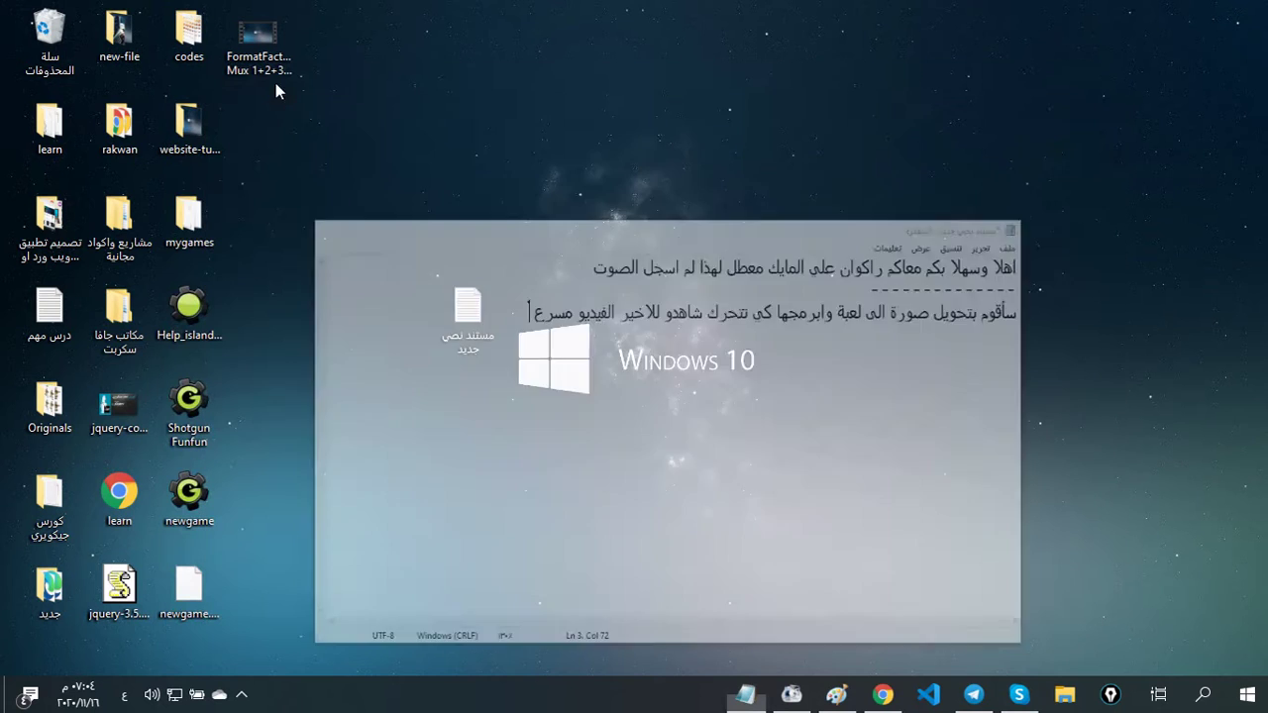
Move the new text document directly below the FormatFactory video on the desktop and refresh the desktop
left_click_drag(547, 109, 669, 309)
right_click(824, 249)
left_click(773, 300)
left_click_drag(467, 312, 262, 124)
right_click(433, 175)
left_click(594, 235)
left_click_drag(673, 287, 778, 408)
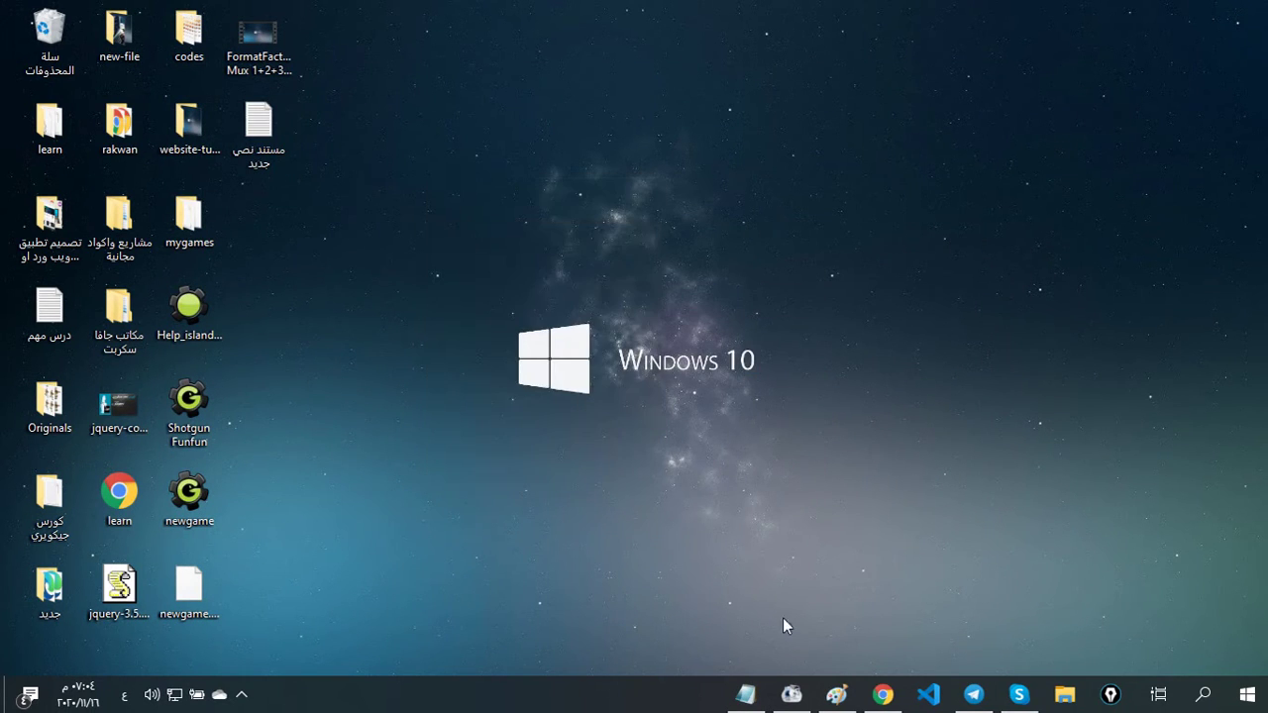
Open the newgame project in GameMaker and run the game
double_click(175, 517)
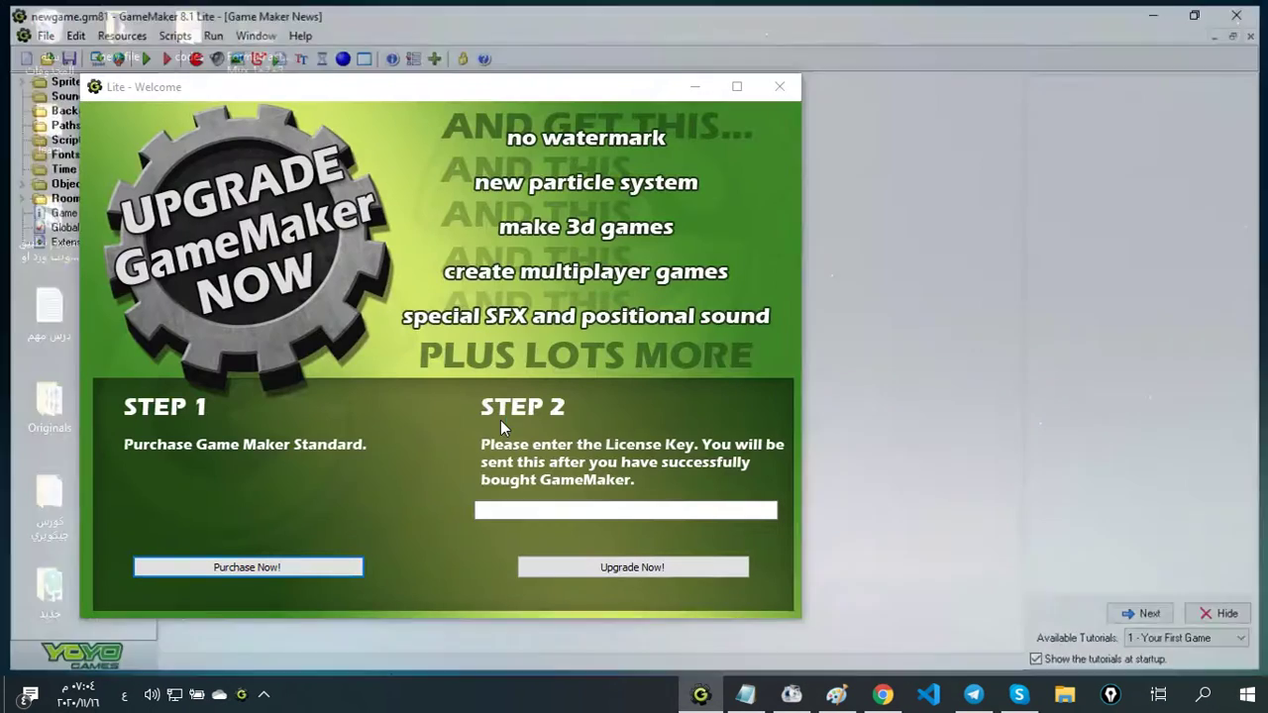
left_click(779, 86)
left_click(139, 55)
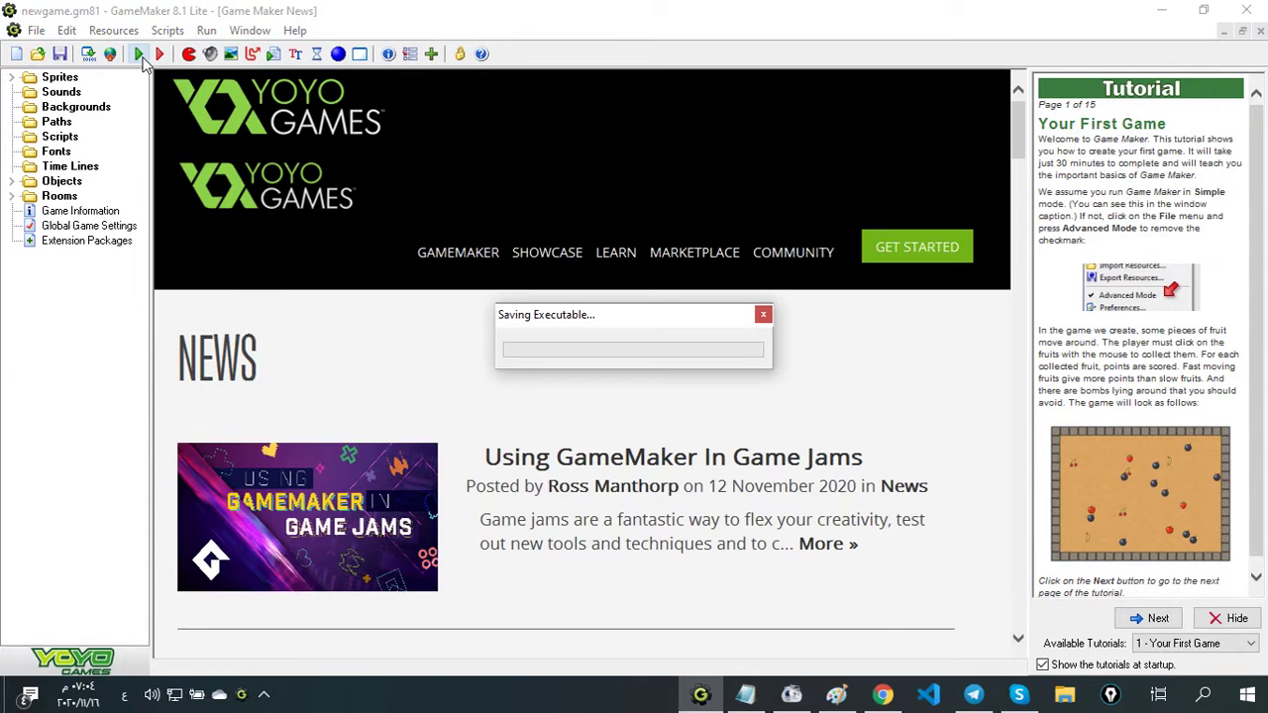
Switch back to the Notepad note and begin a new line below the existing text with "في الفيديو سأصنع"
left_click(745, 694)
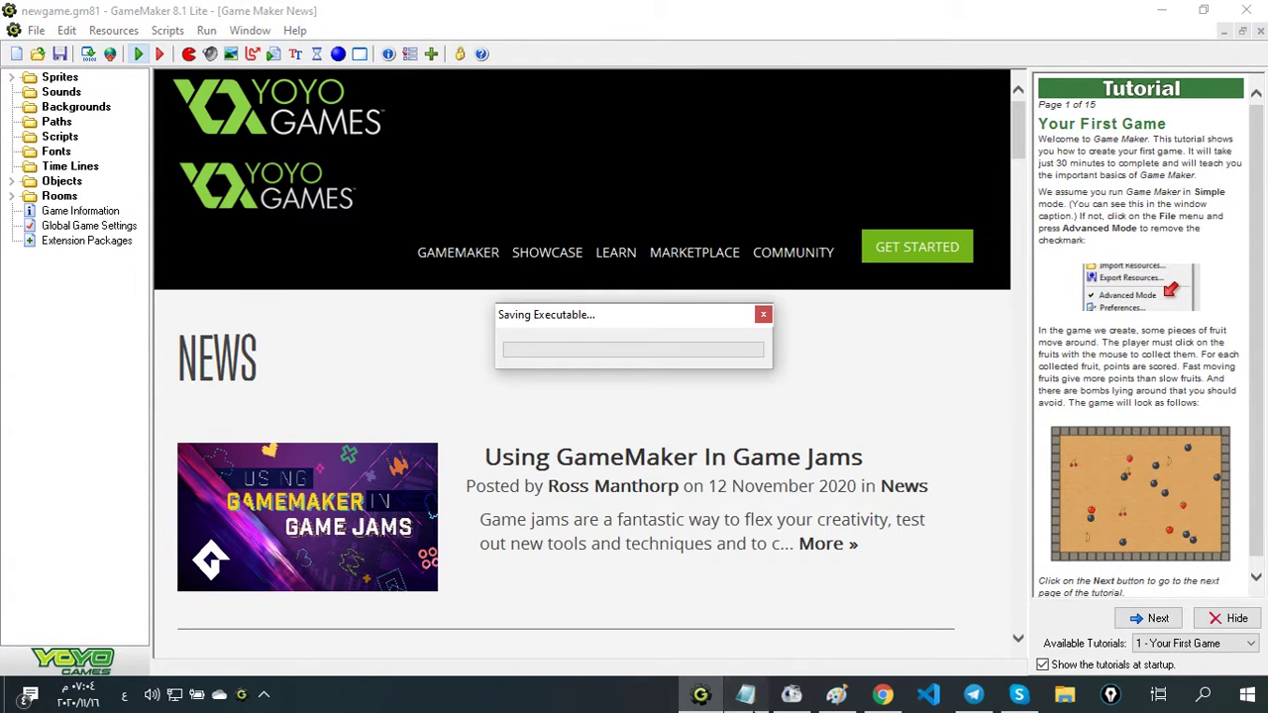
key("Return")
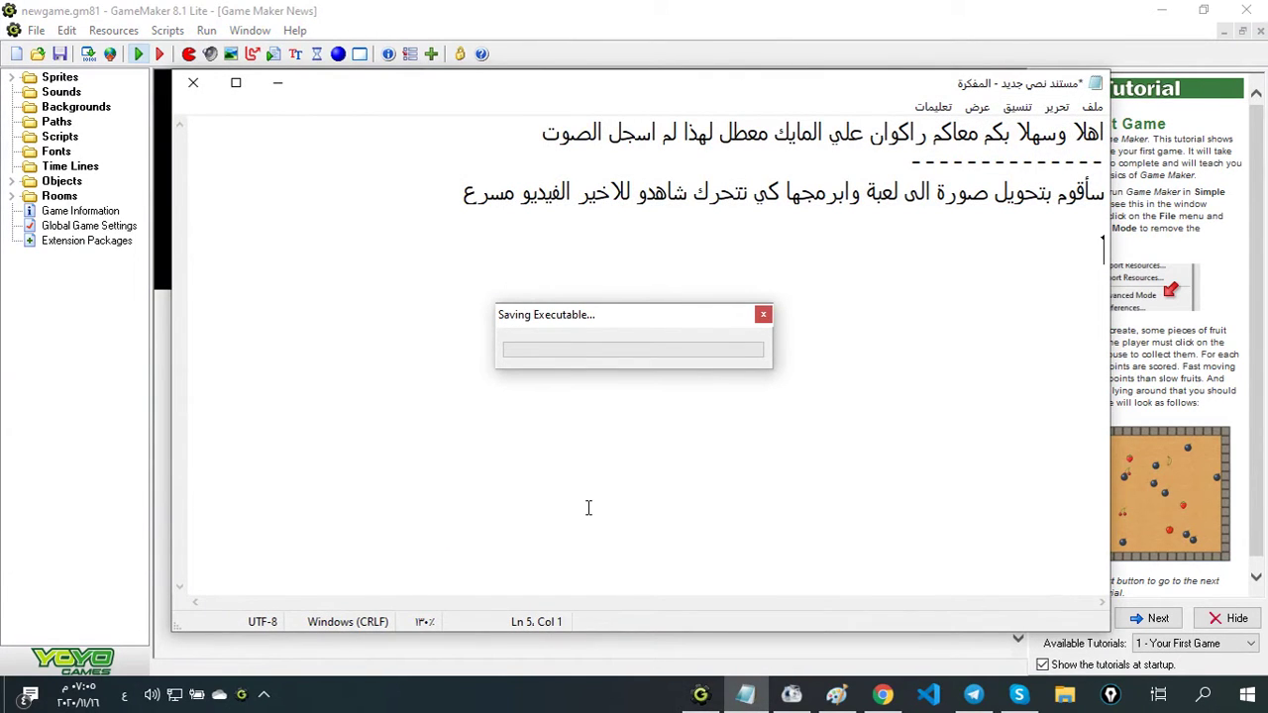
type("في الفيديو س")
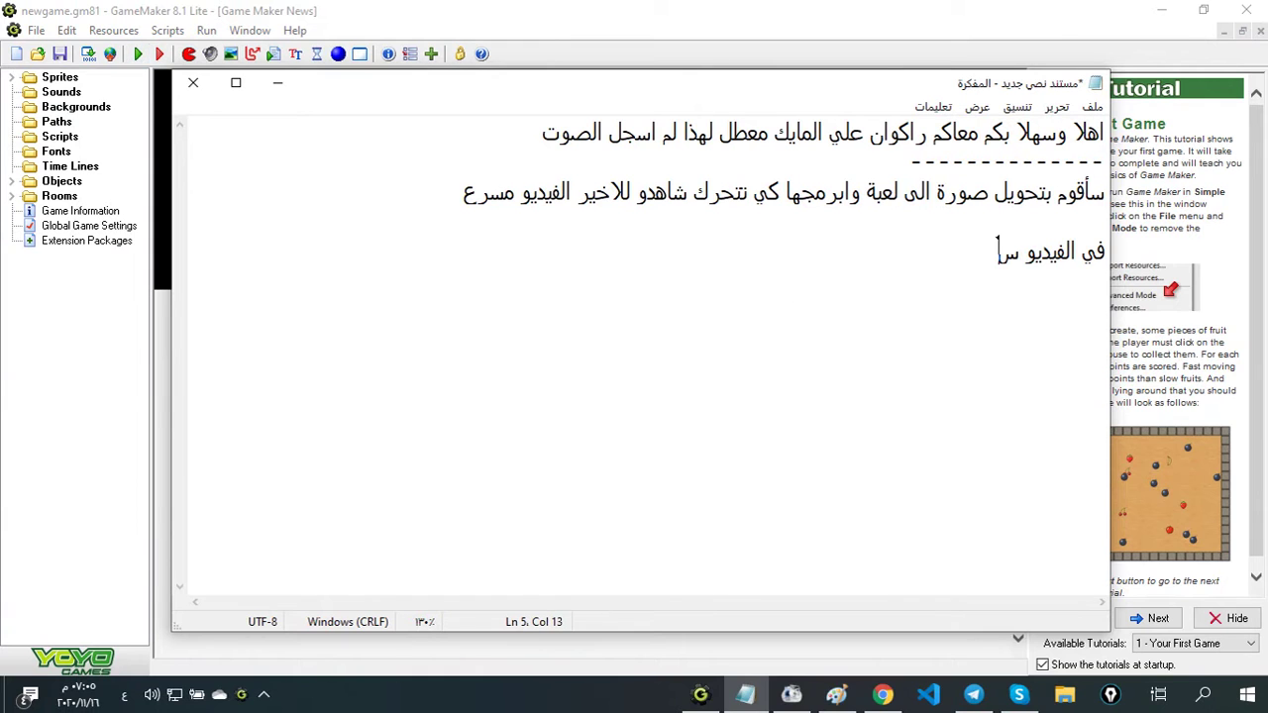
type("أصنع ع1ع")
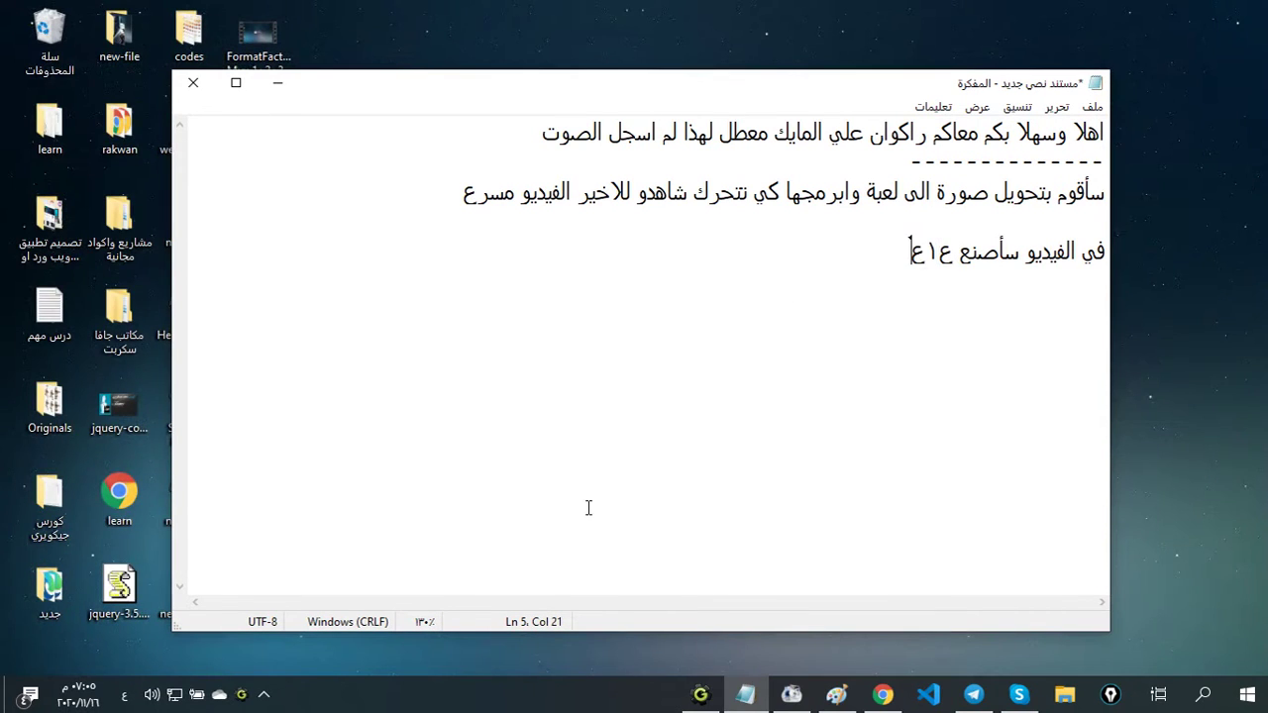
key("BackSpace")
key("BackSpace")
key("BackSpace")
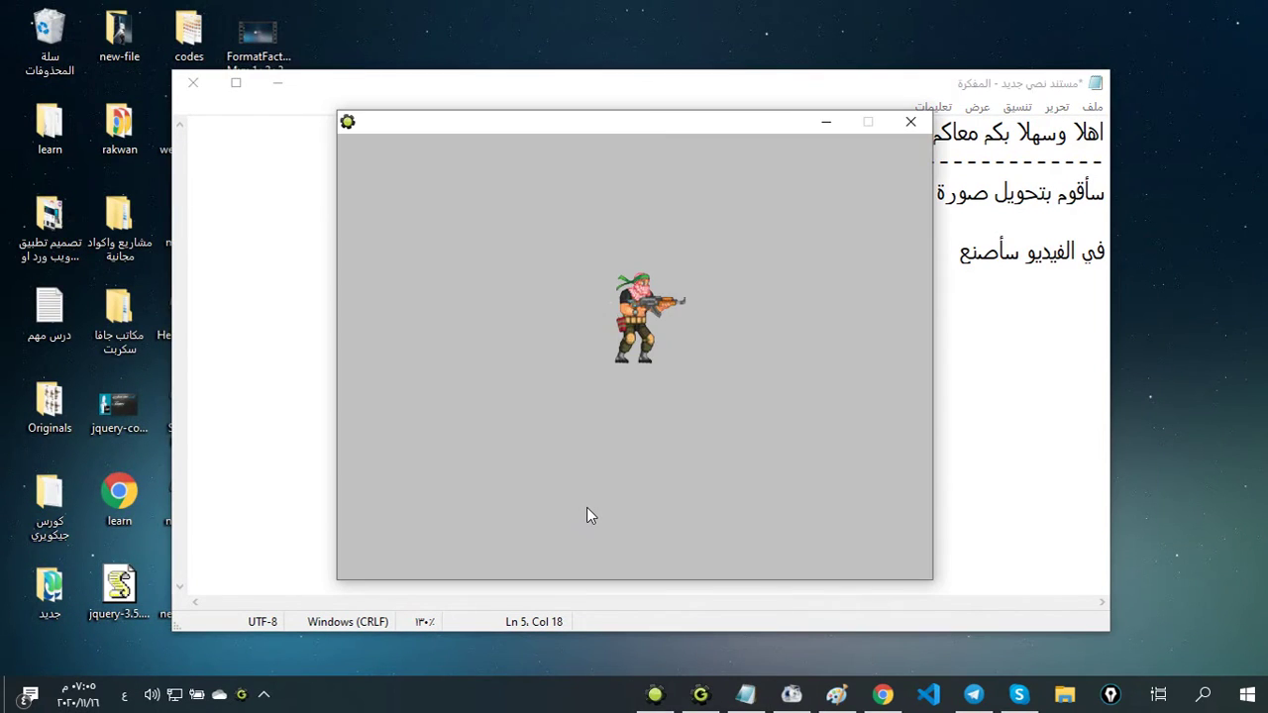
Return to the note from the game window and complete the line with "هذه اللعبة من صورة بسيطة الى لعبة رائعة"
left_click(1058, 317)
left_click(861, 265)
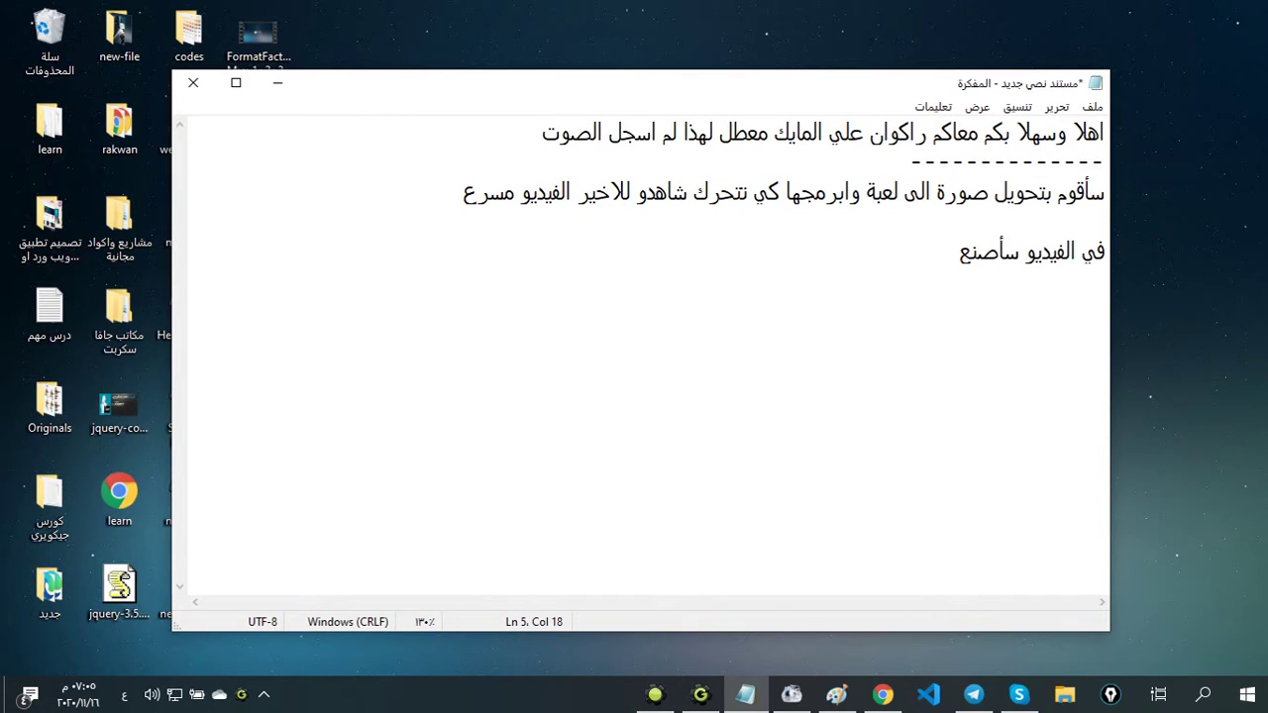
type("هذه اللعبة م")
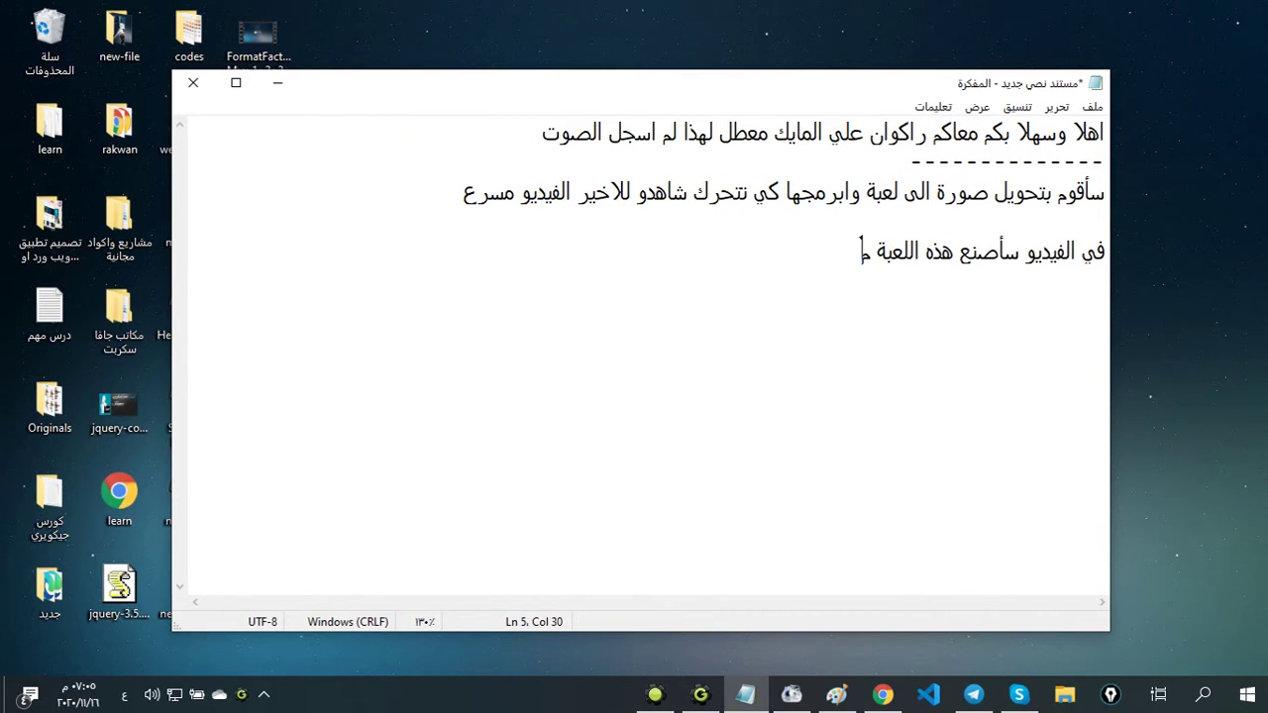
type("ن صورة بس")
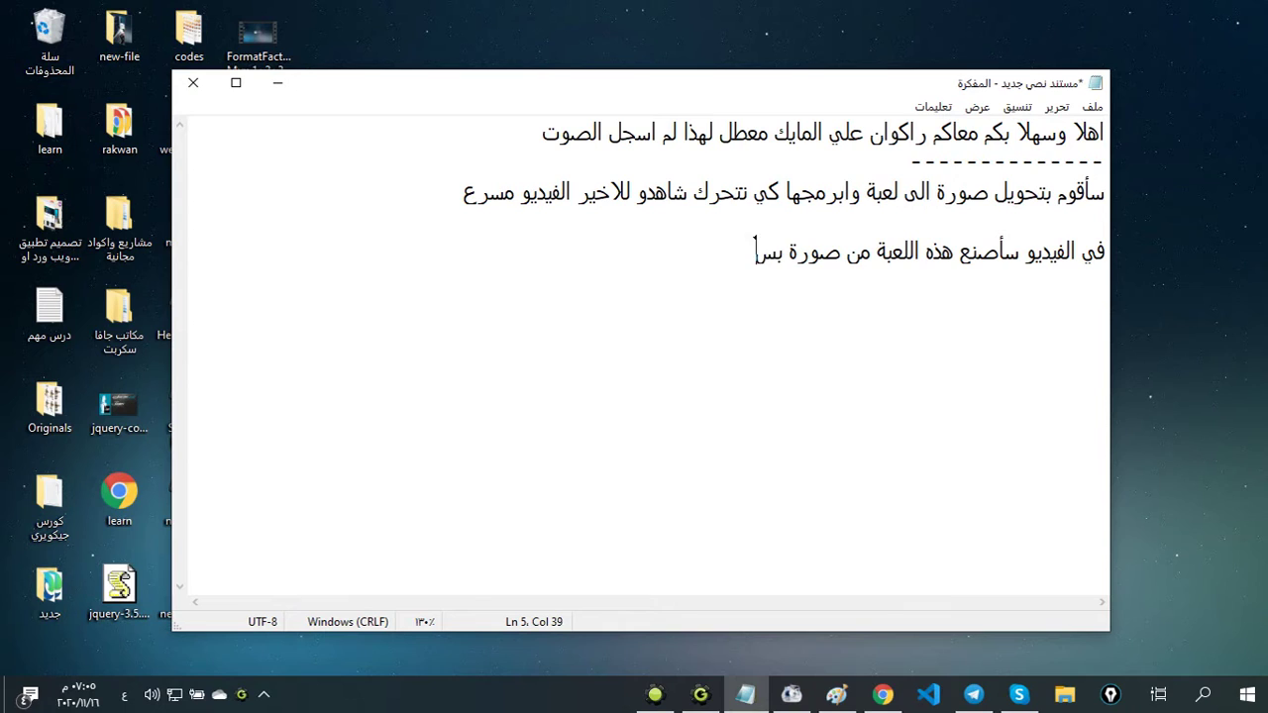
type("يطة الى لعب")
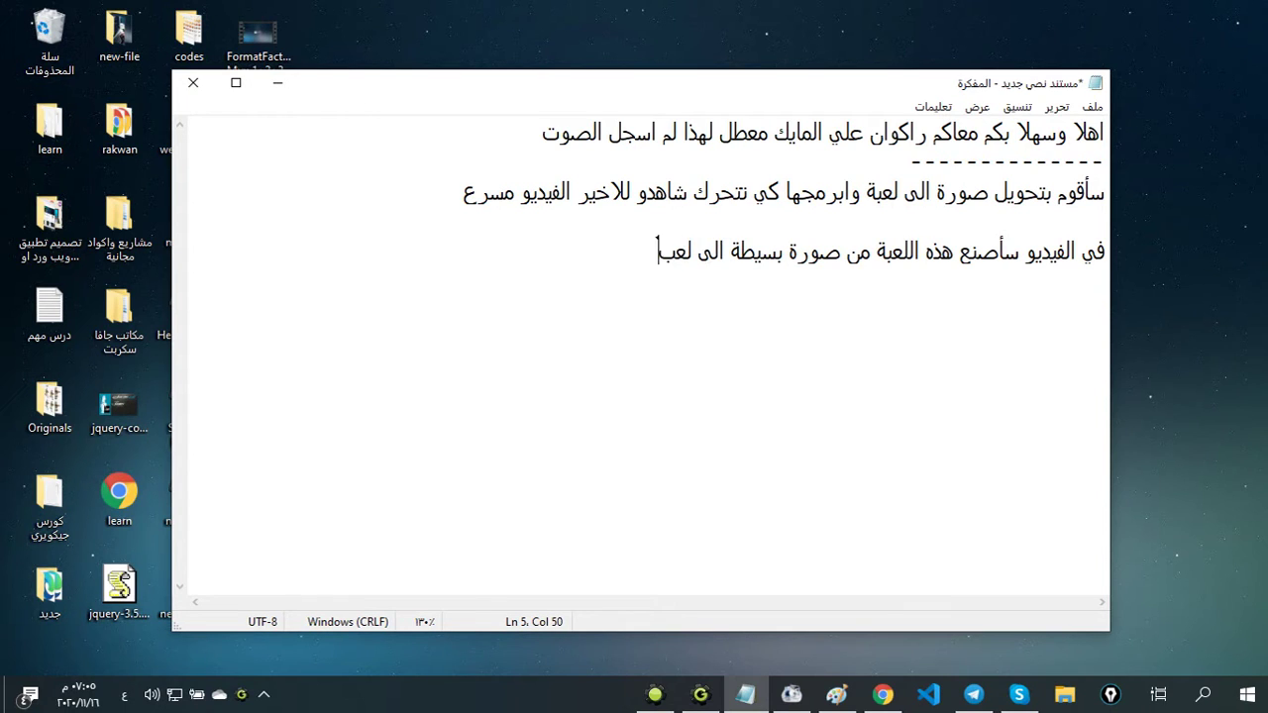
type("ة رائعة")
Add the line "محارب يضل الغام ويفجرها بالرصاص" and minimize the note to uncover the game
key("Return")
type("محارب ي")
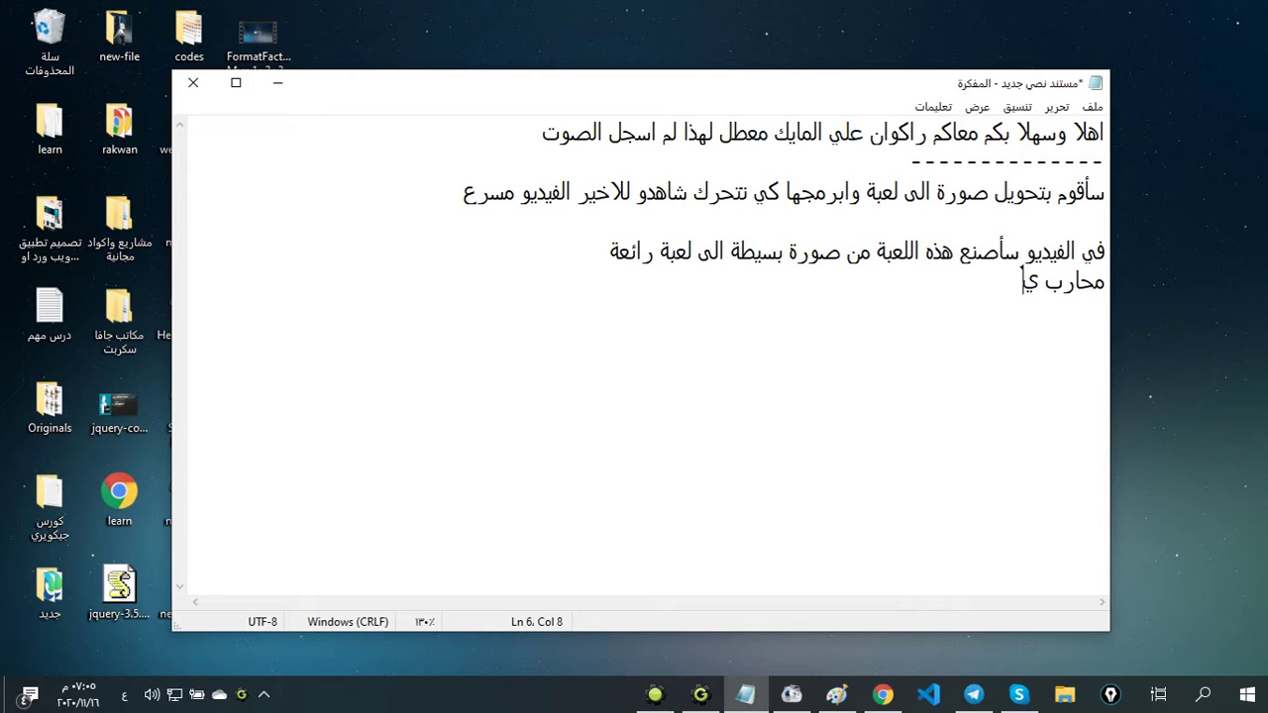
type("ضل الغا")
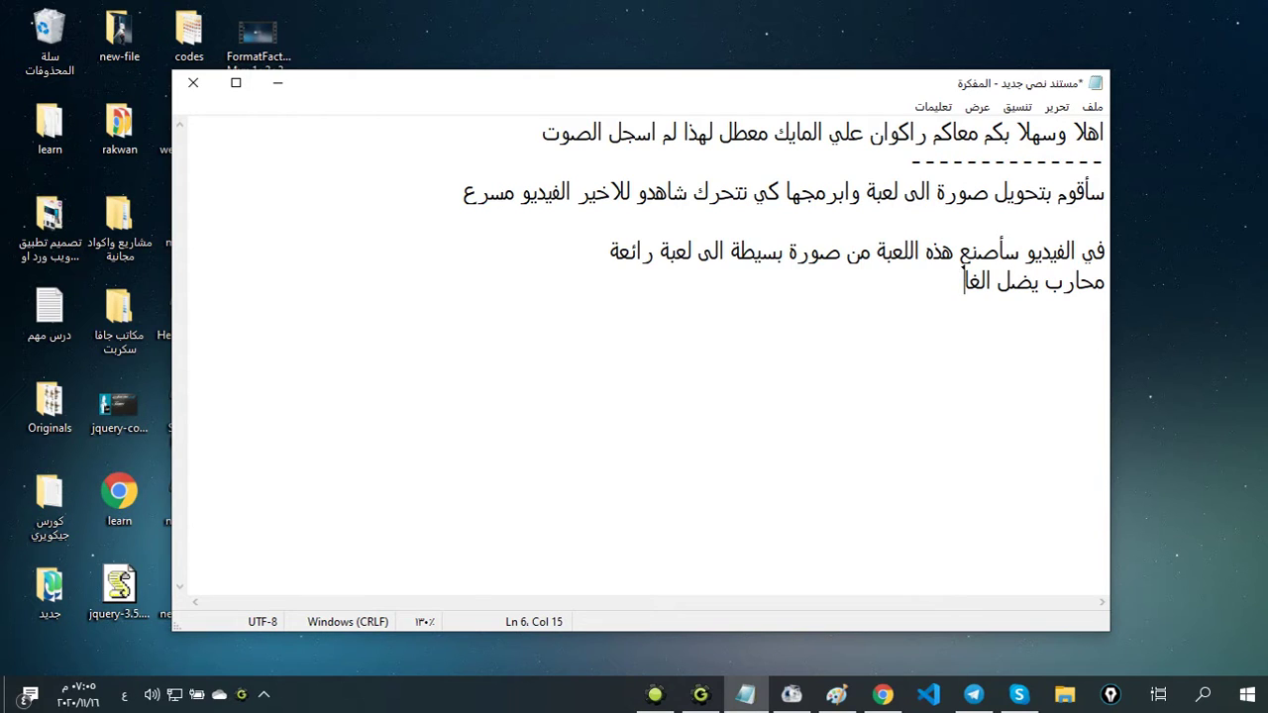
type("م ويفجرها بالرص")
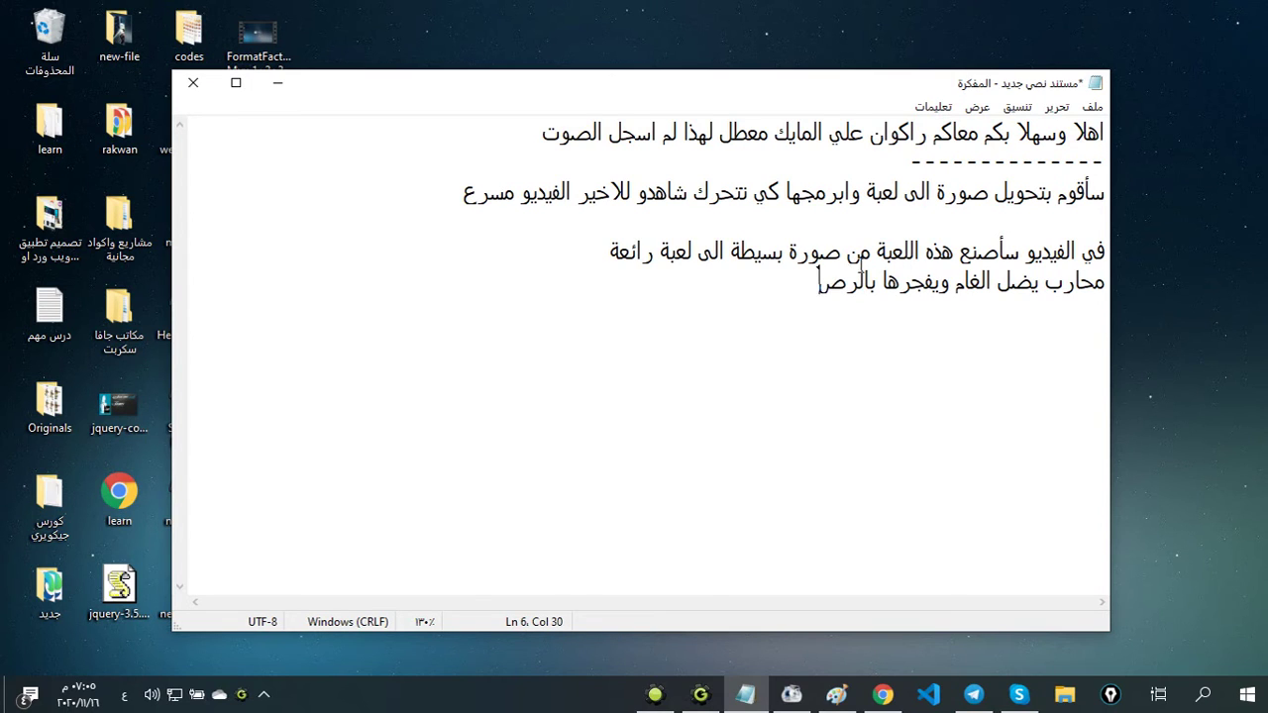
type("اص")
left_click(279, 83)
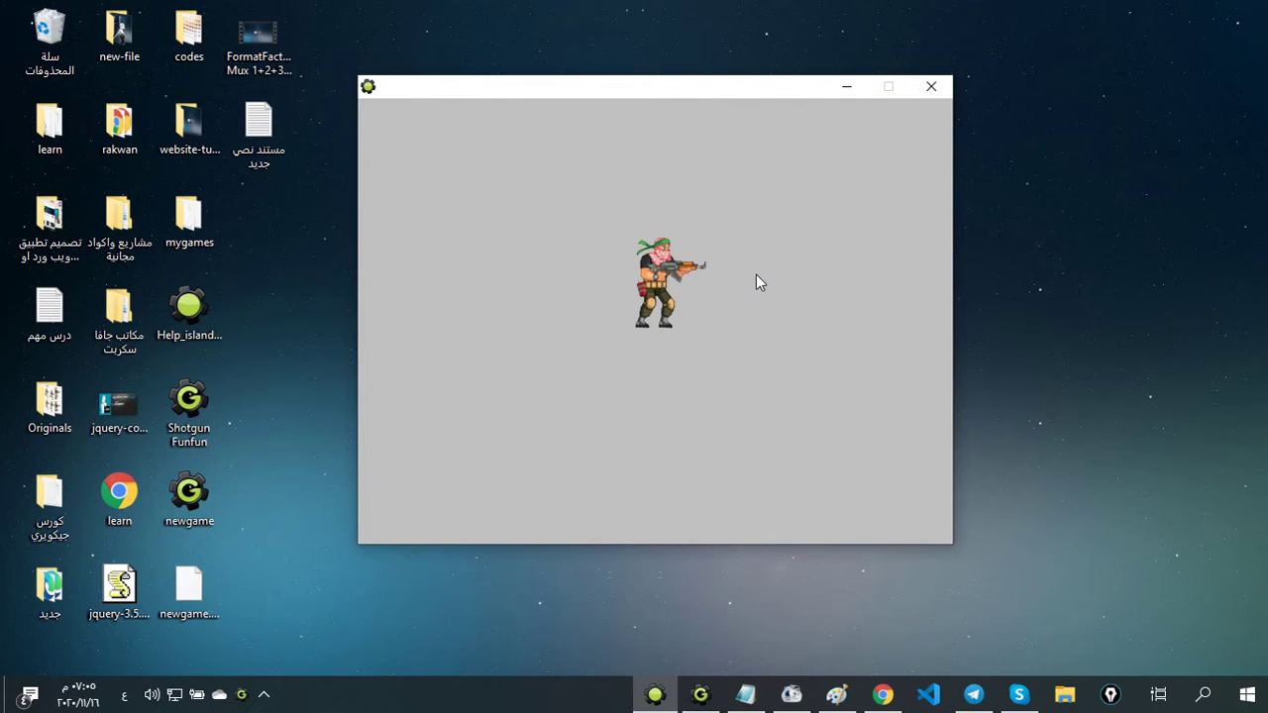
Test the soldier's controls in the running game by moving him left and right, crouching and standing up
key("Left")
key("Right")
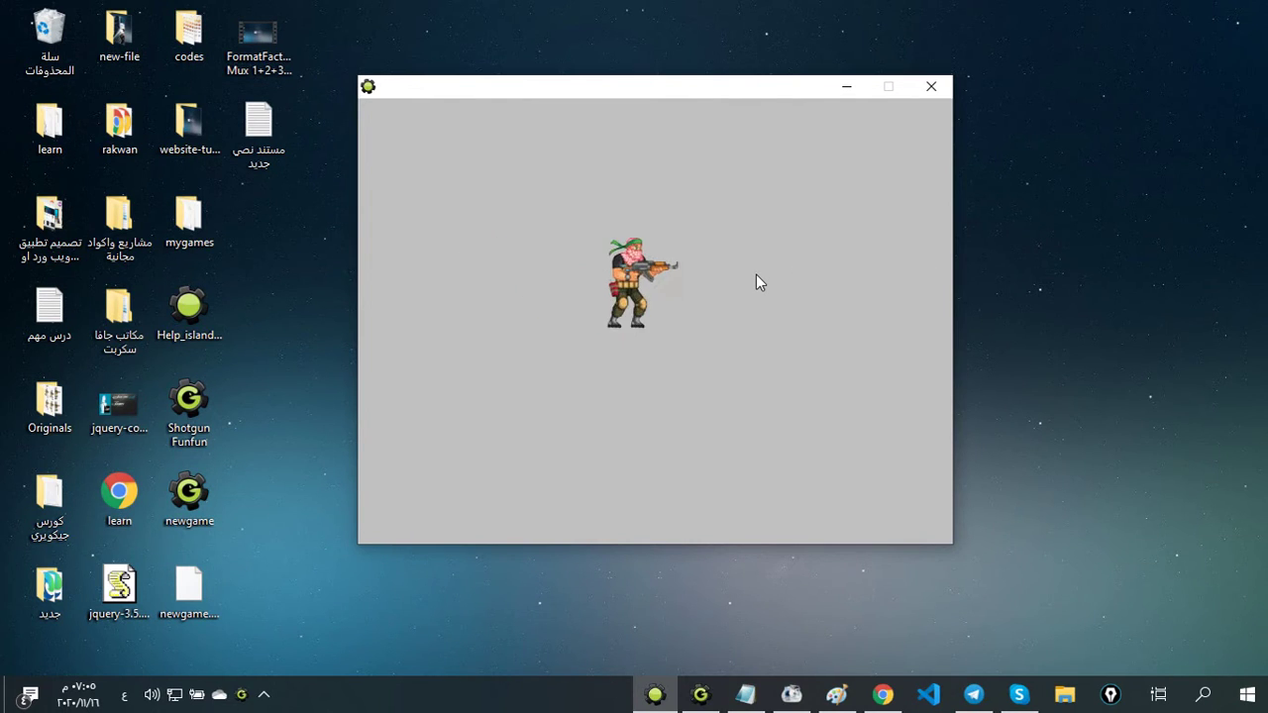
key("Left")
key("Right")
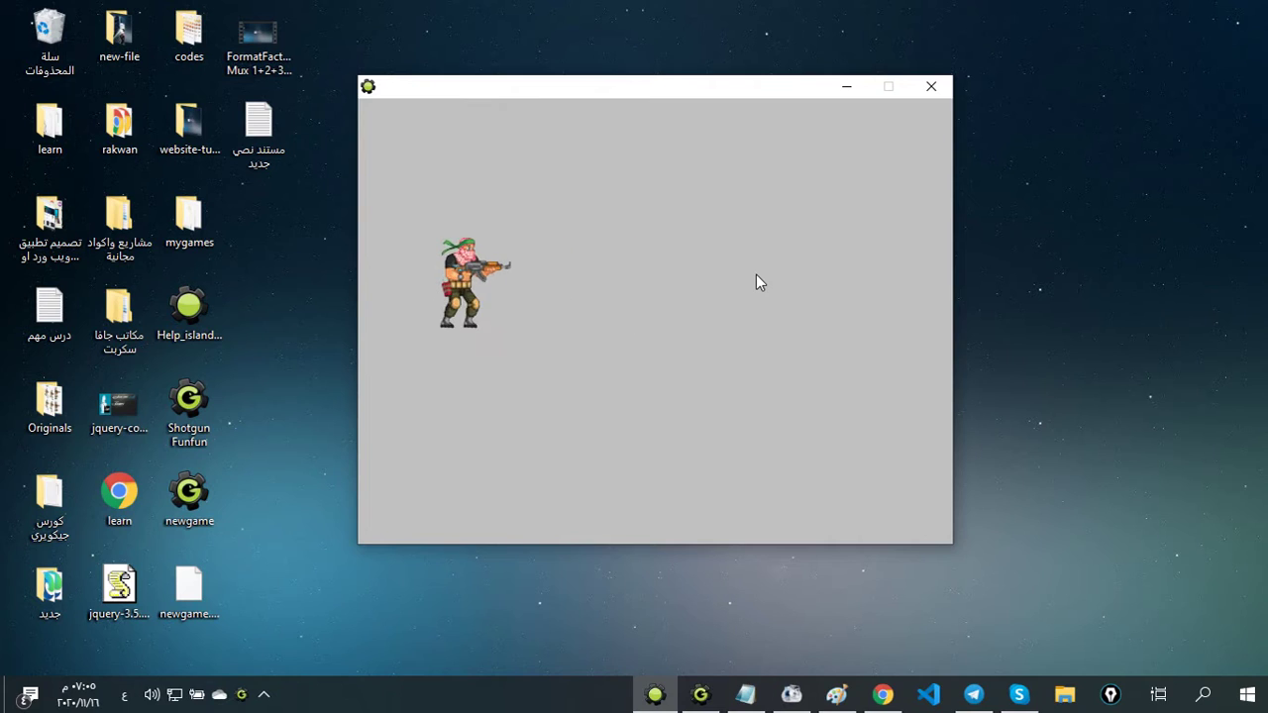
key("Down")
key("Up")
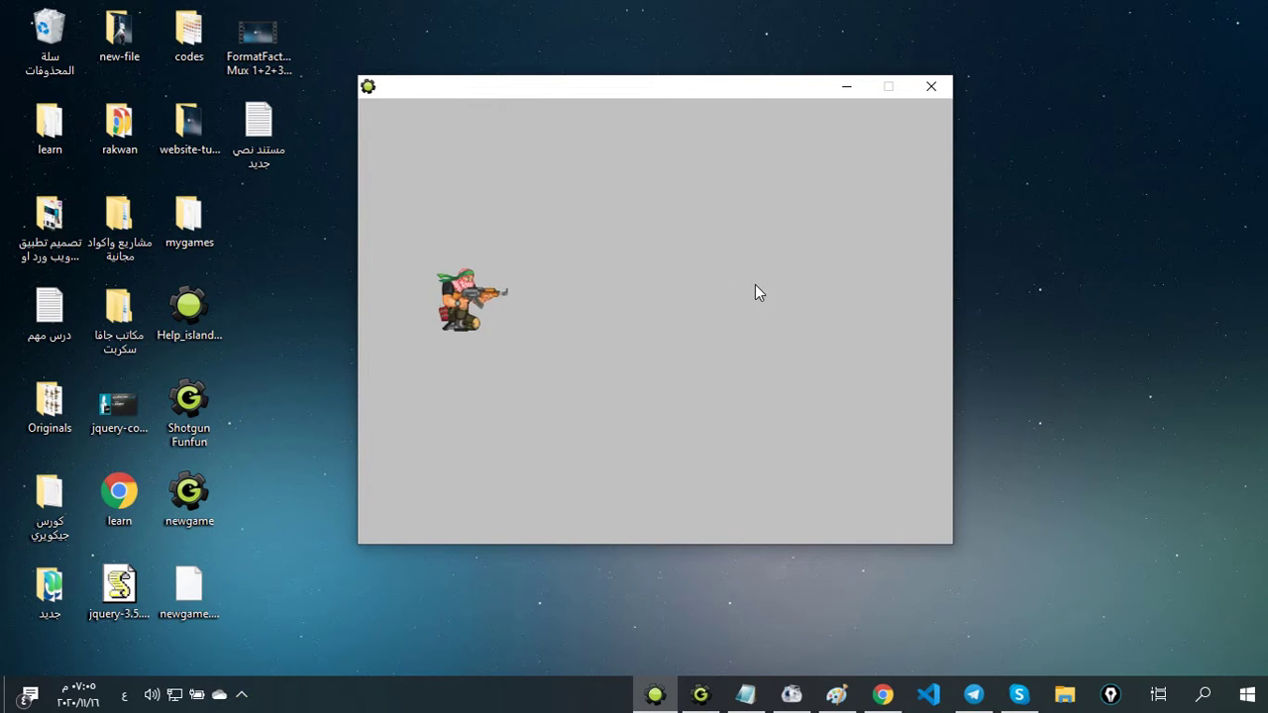
Run the soldier back and forth across the game room, crouching between runs and turning him to face right
key("Right")
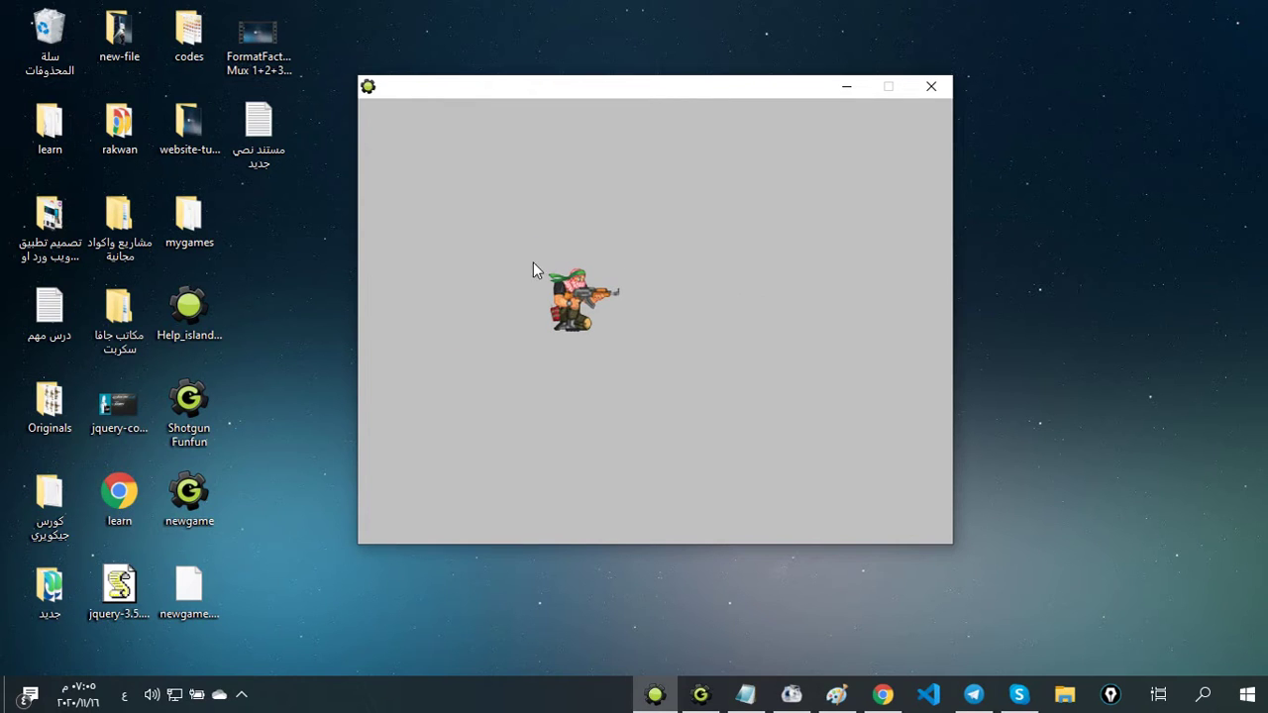
key("Left")
key("Right")
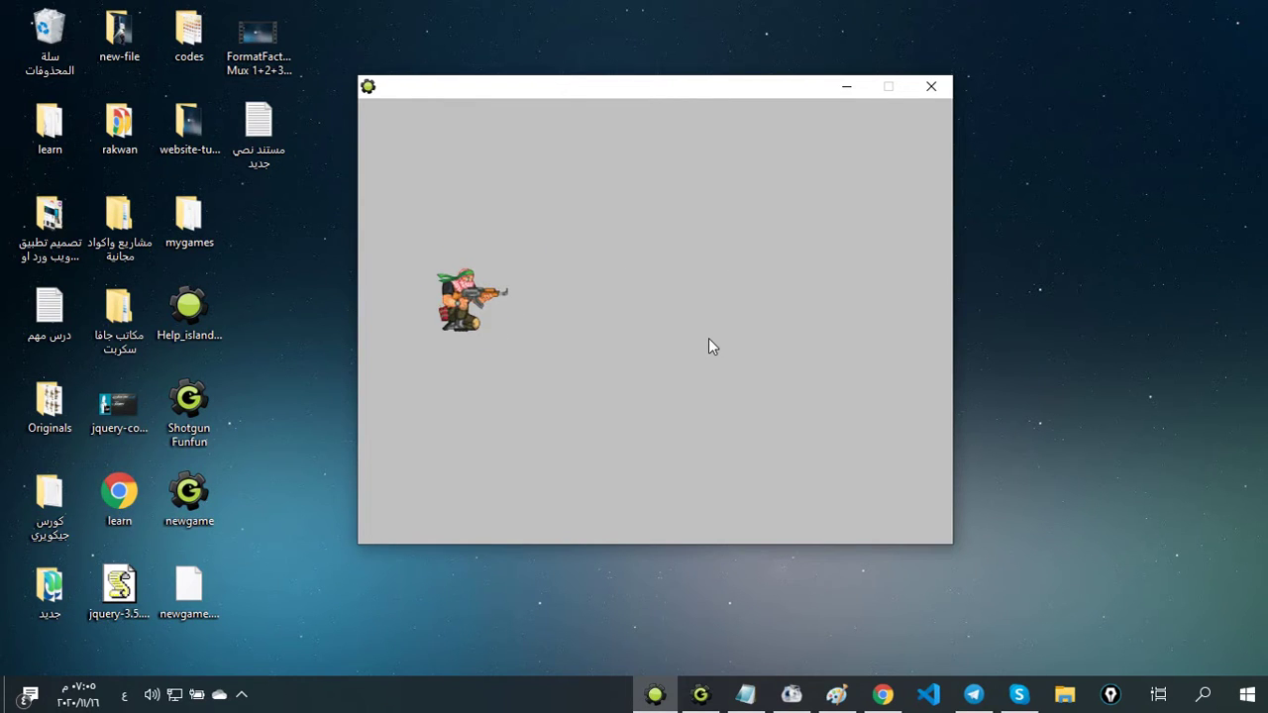
key("Right")
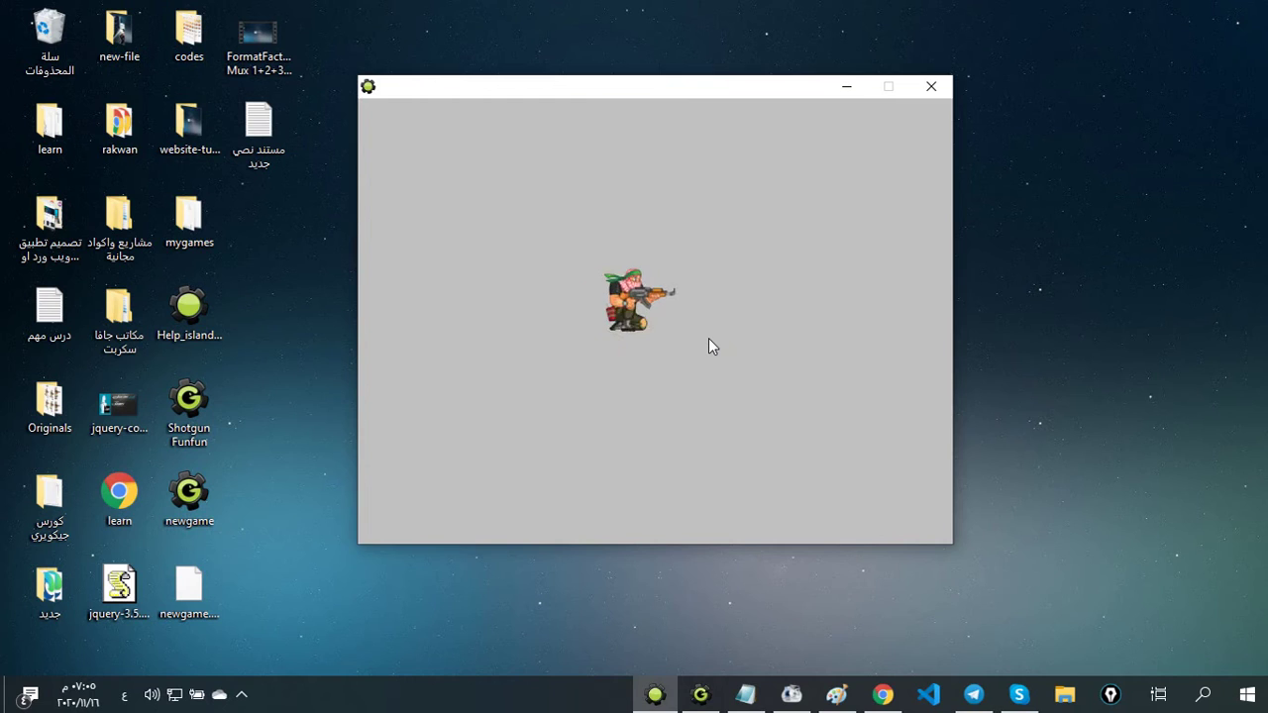
key("Left")
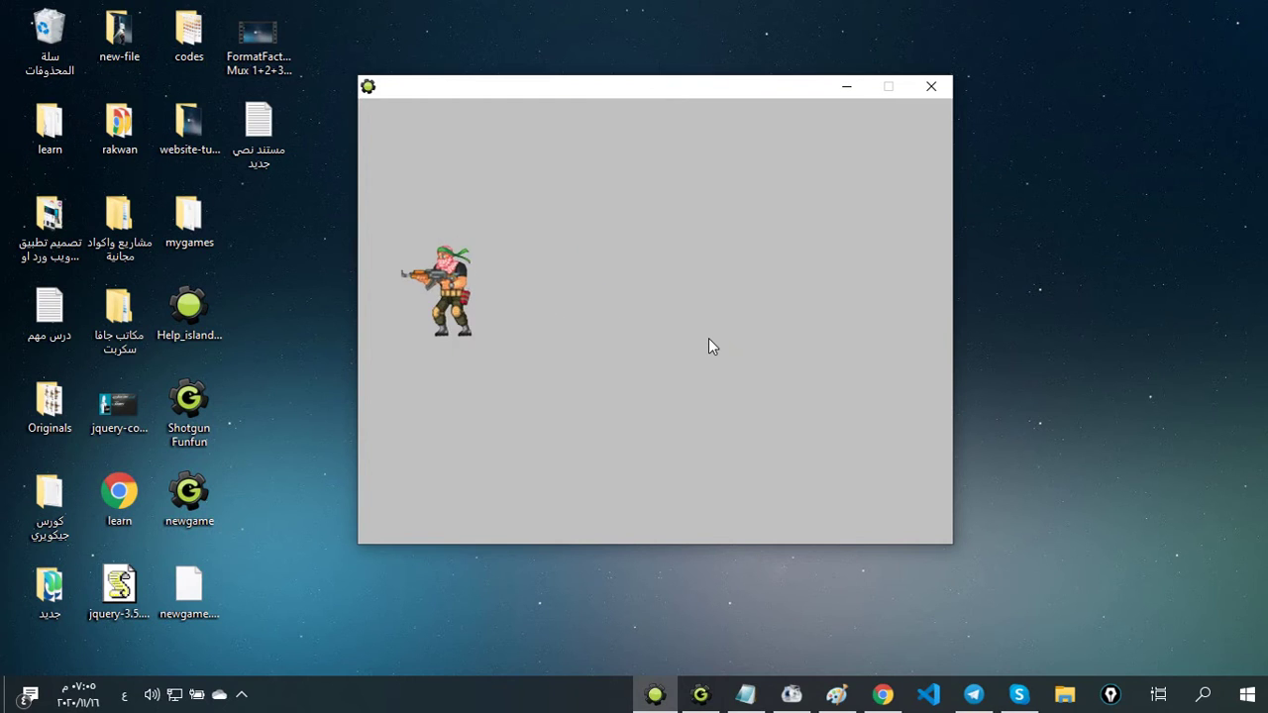
key("Right")
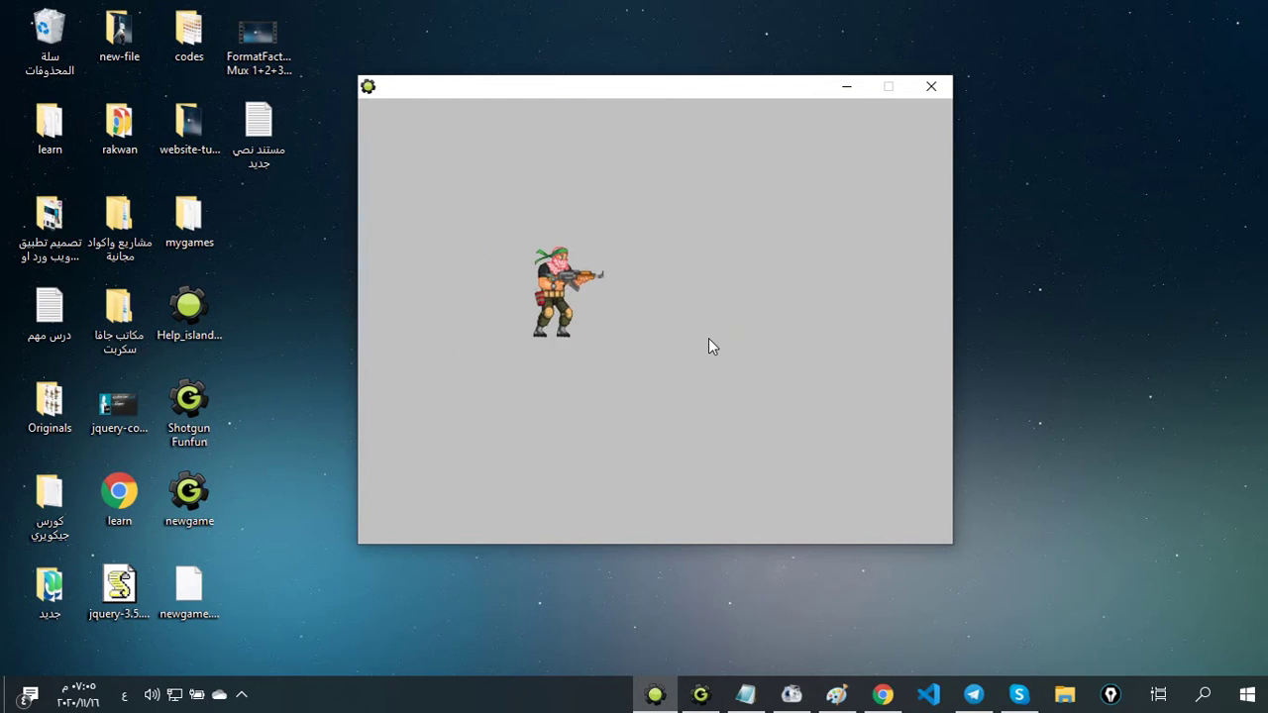
Test the soldier's movement in all four directions by moving him up, down, left and right in the room
key("space")
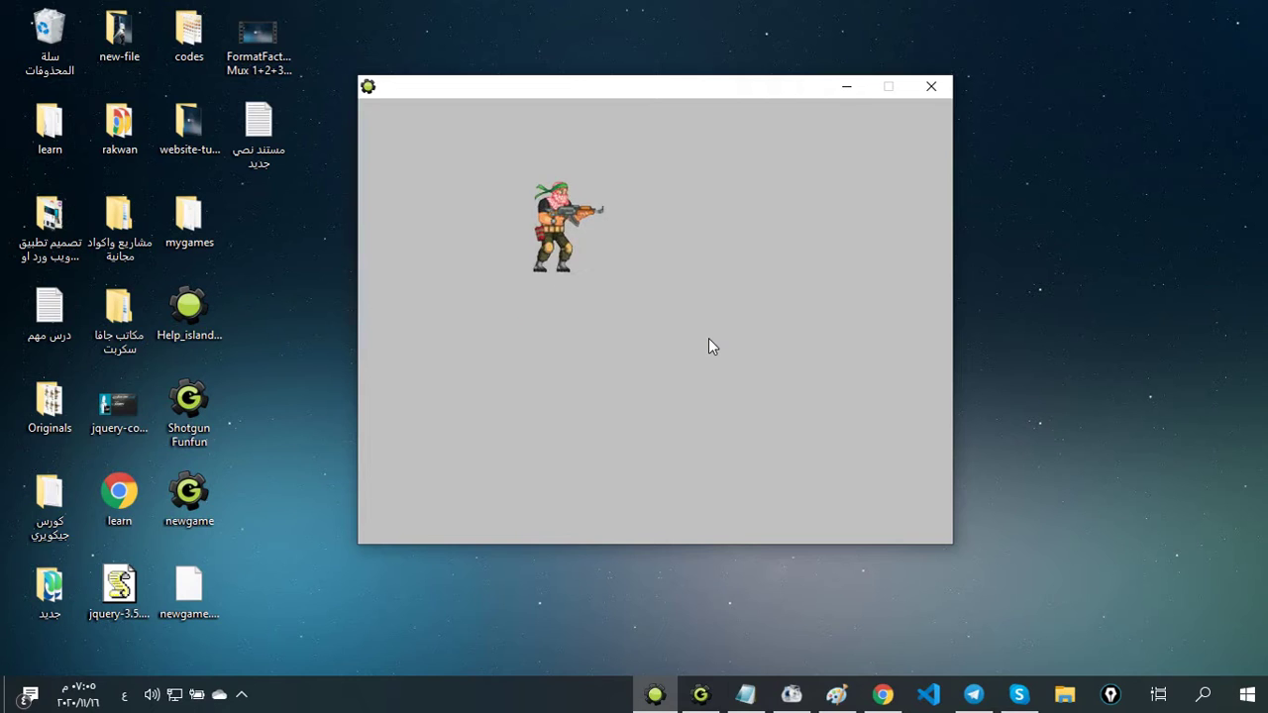
key("Down")
key("Left")
key("Up")
key("Right")
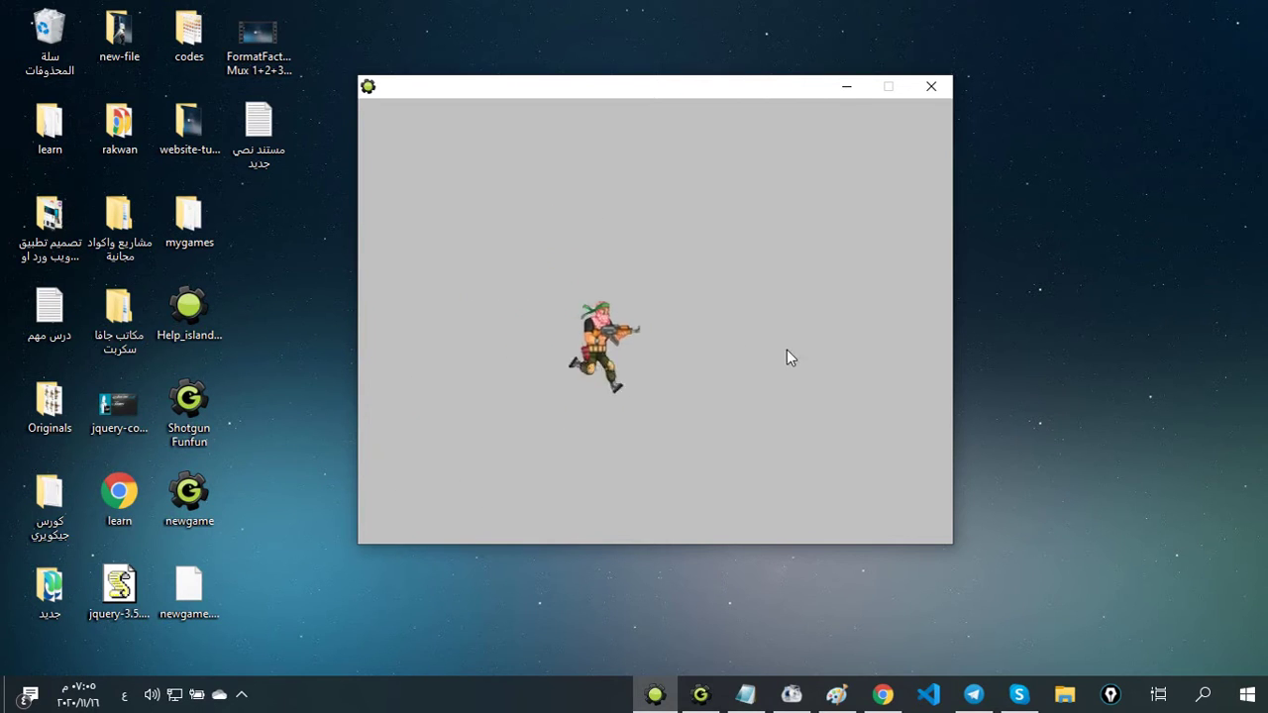
Plant a mine on the room's right side, retreat left and blow it up with gunfire
key("space")
key("Left")
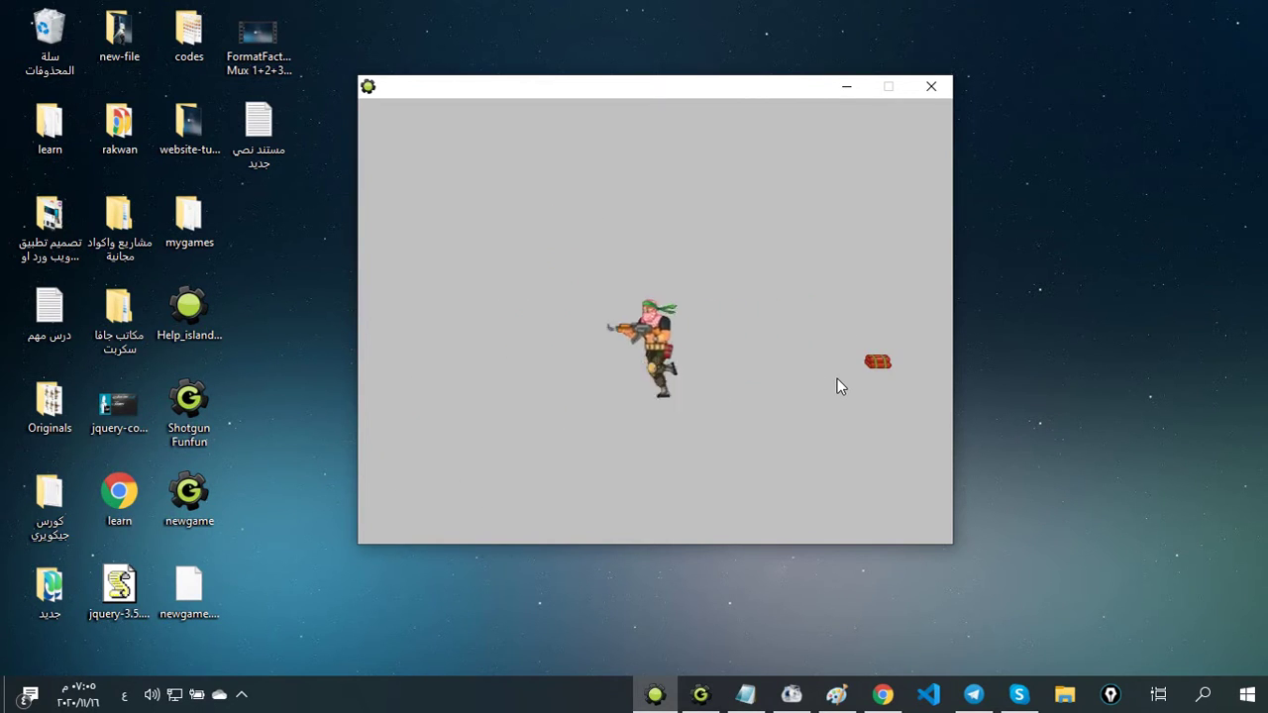
key("Down")
key("Right")
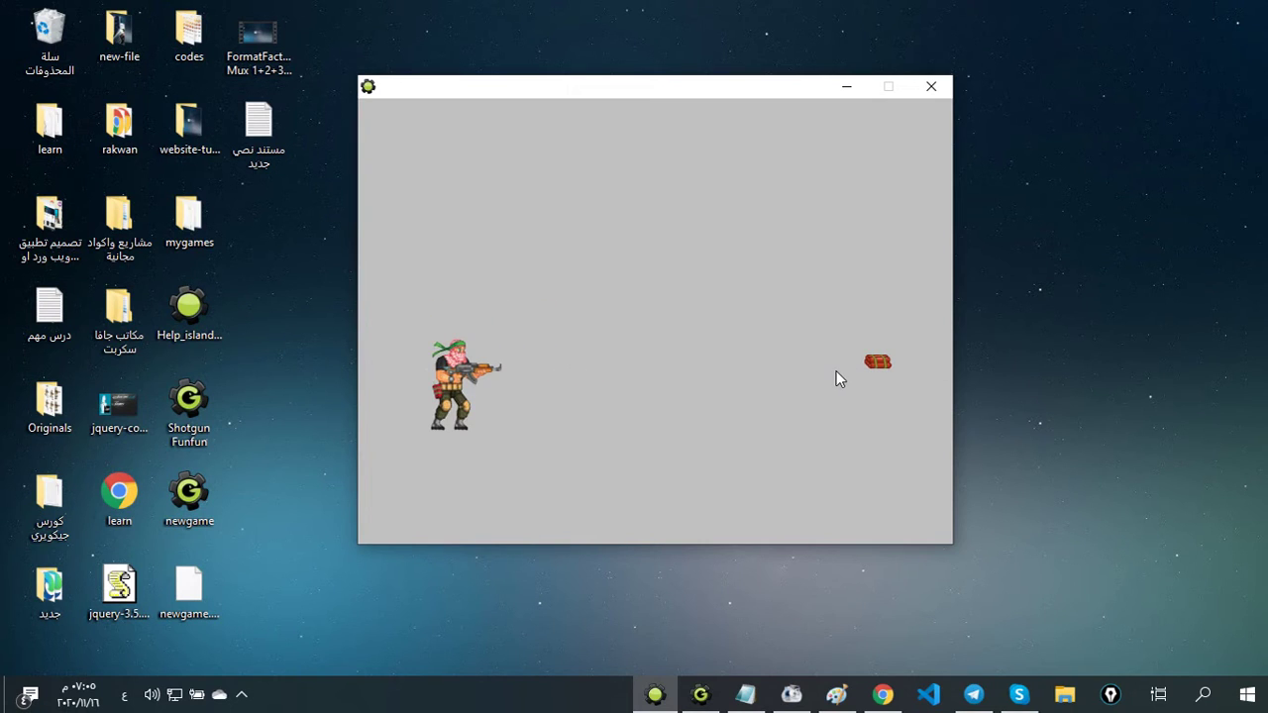
key("Down")
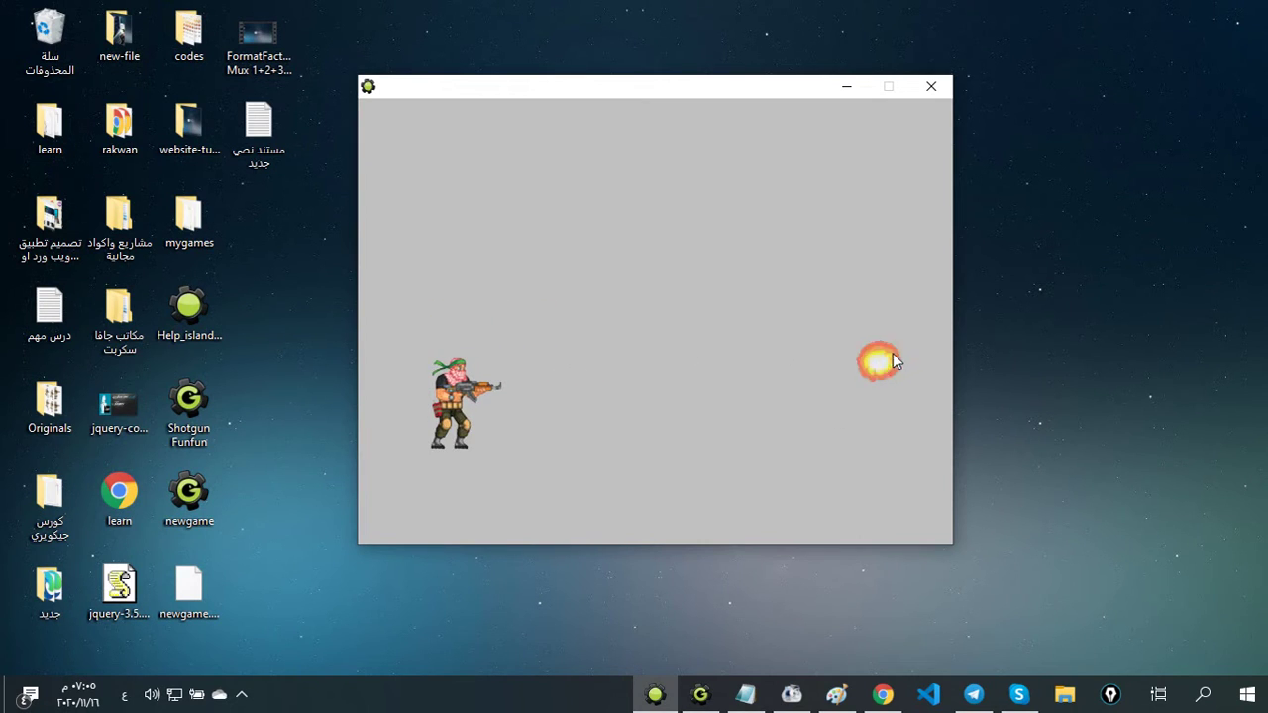
Plant a second mine in the room's upper right area, back away and shoot it until it explodes
key("Right")
key("Up")
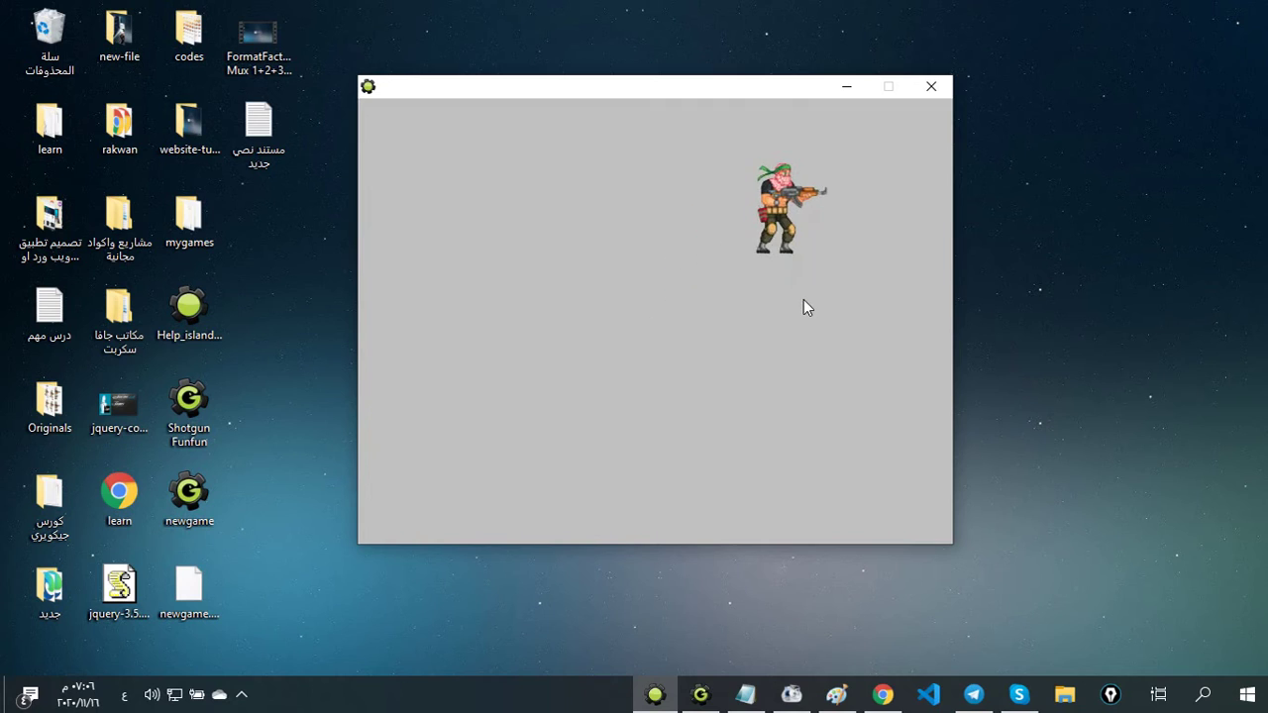
key("ctrl")
key("Left")
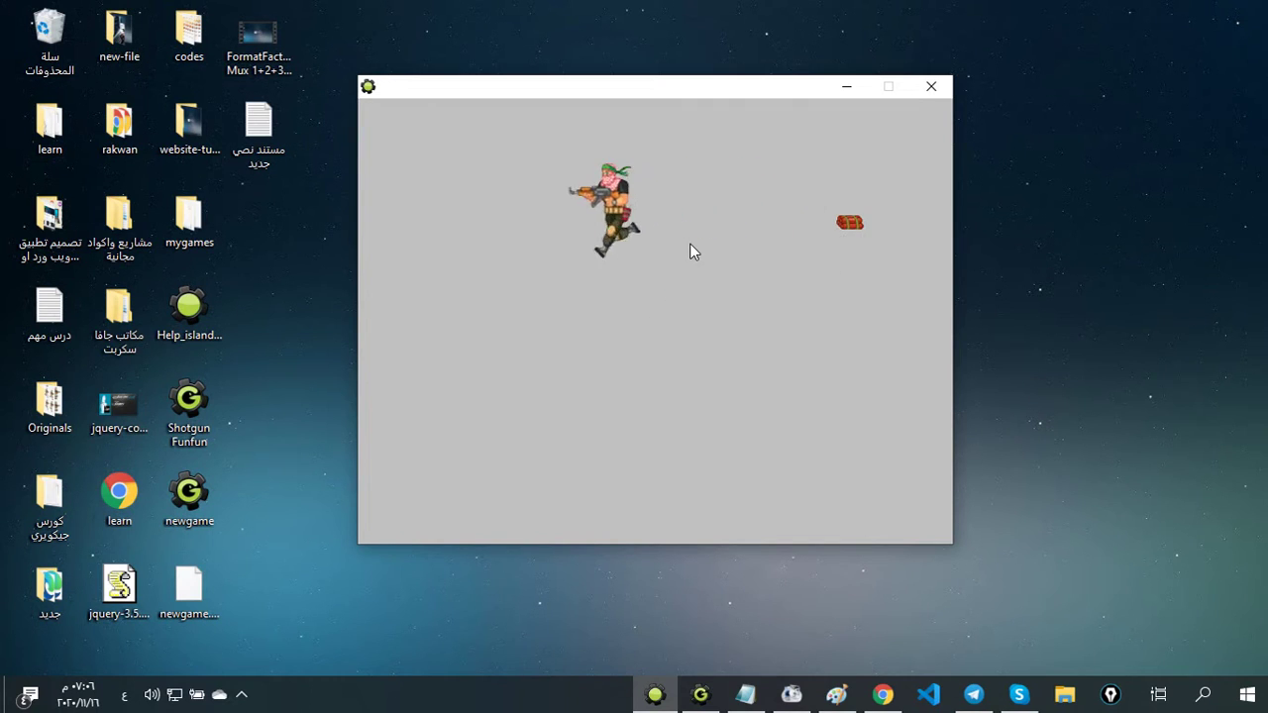
key("Down")
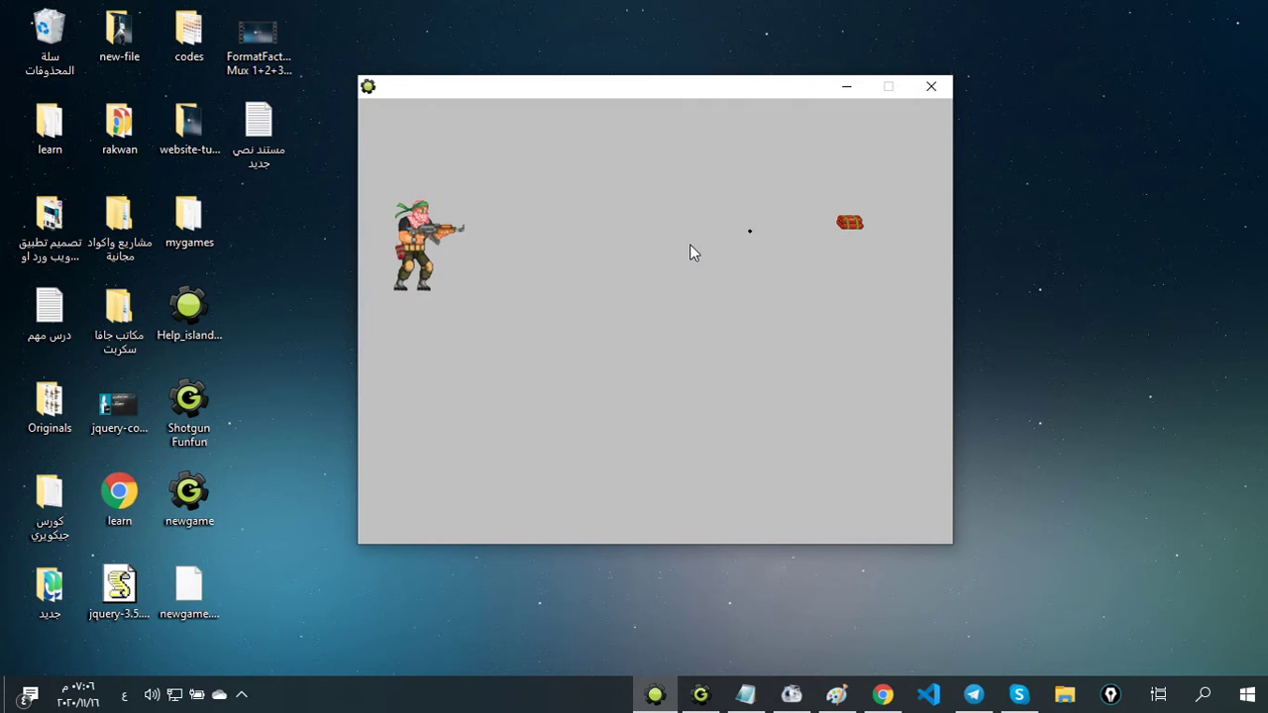
key("Down")
key("Right")
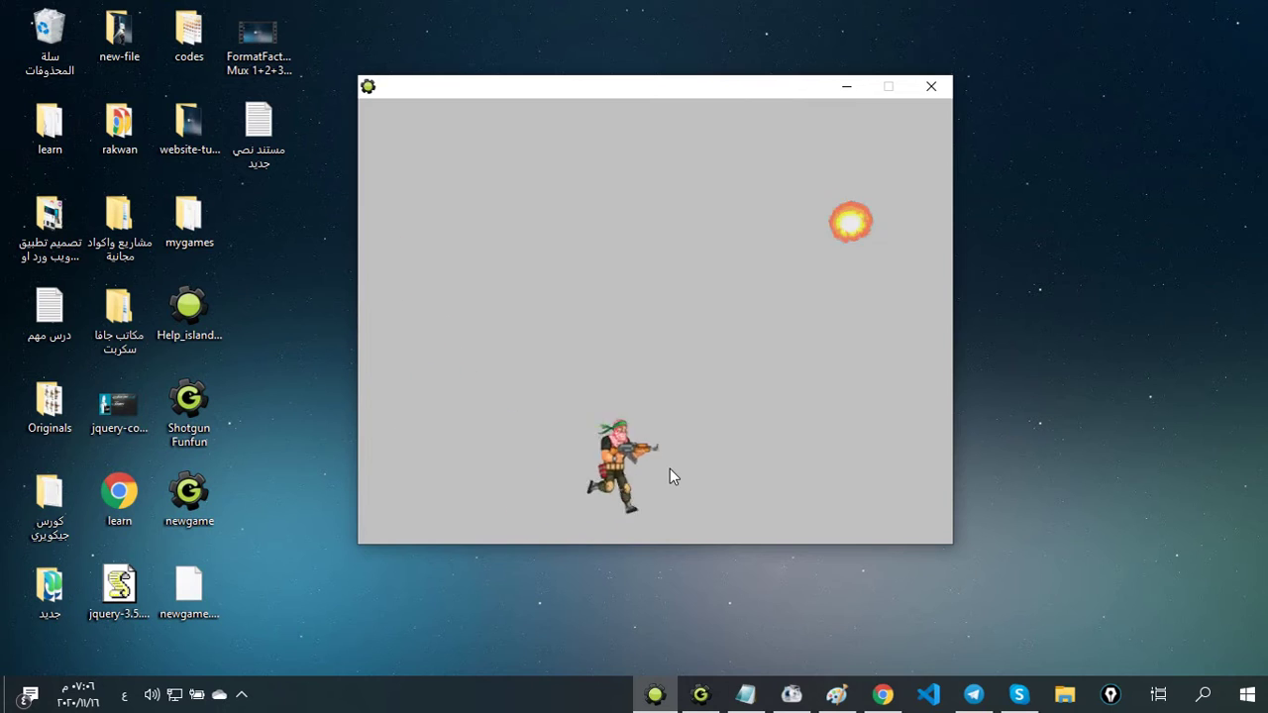
Plant a third mine near the right edge at mid-height, retreat left and shoot it
key("Up")
key("Right")
left_click(872, 283)
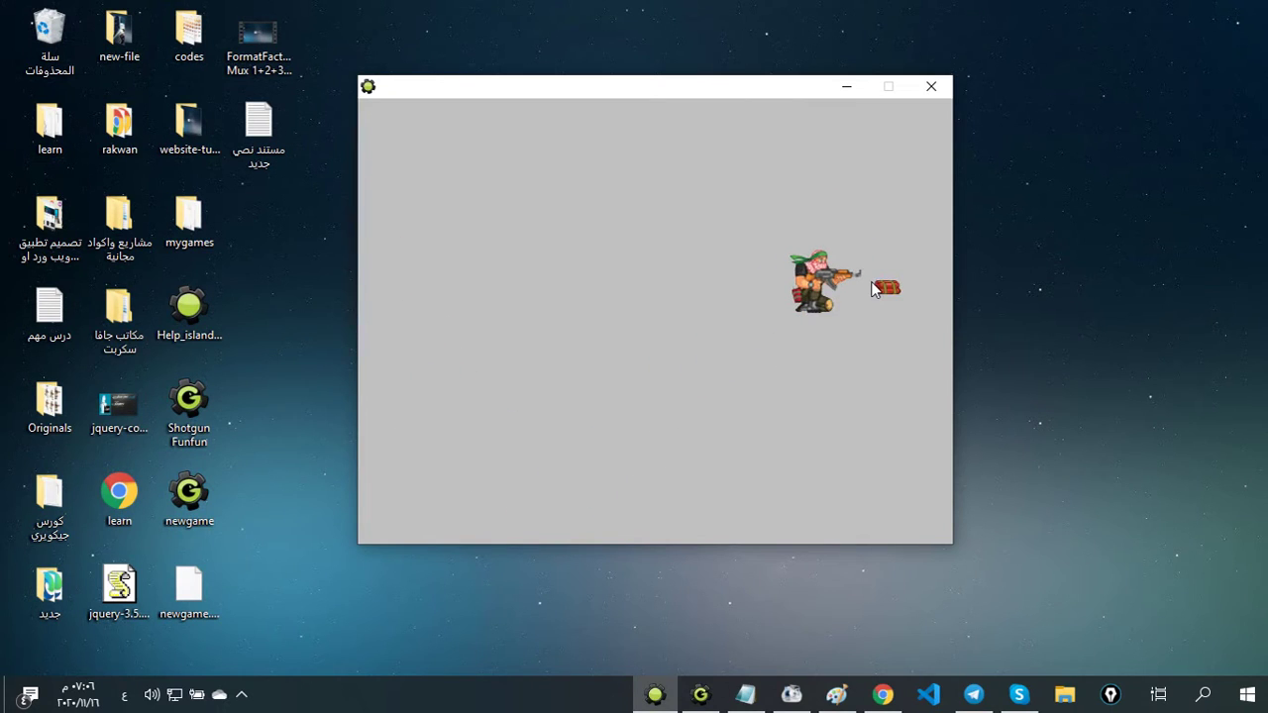
key("Left")
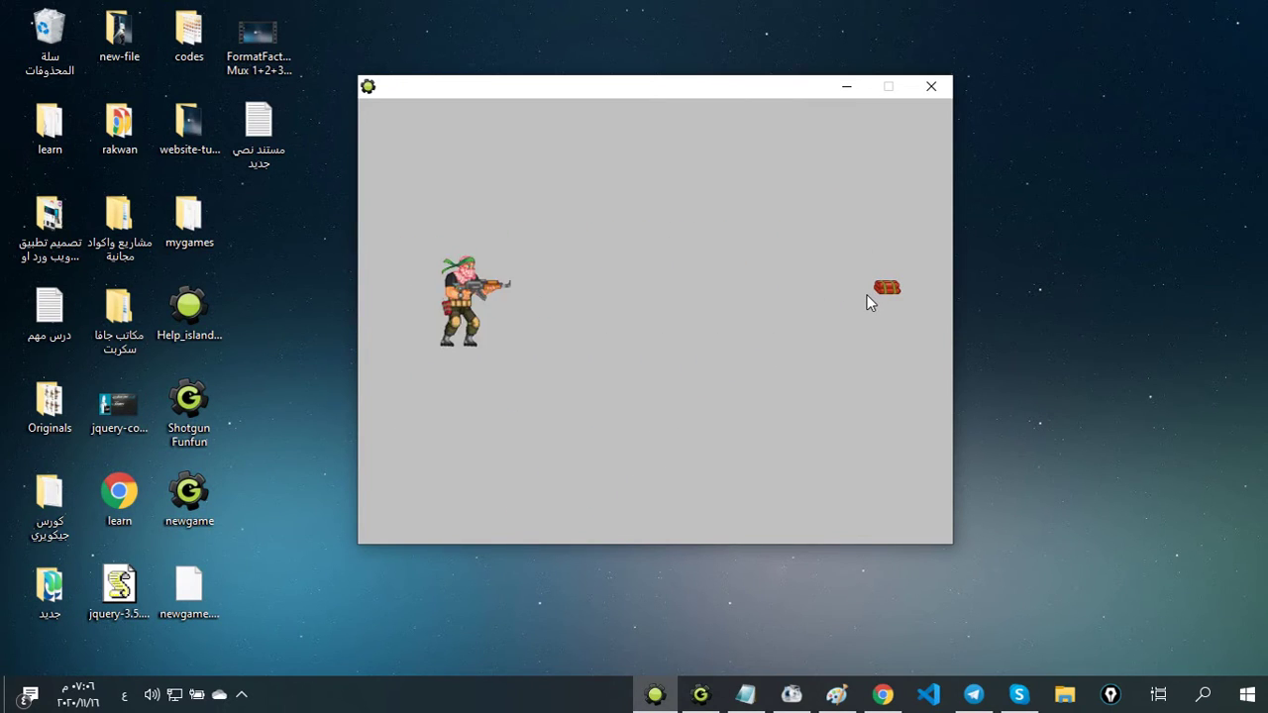
left_click(876, 289)
key("Right")
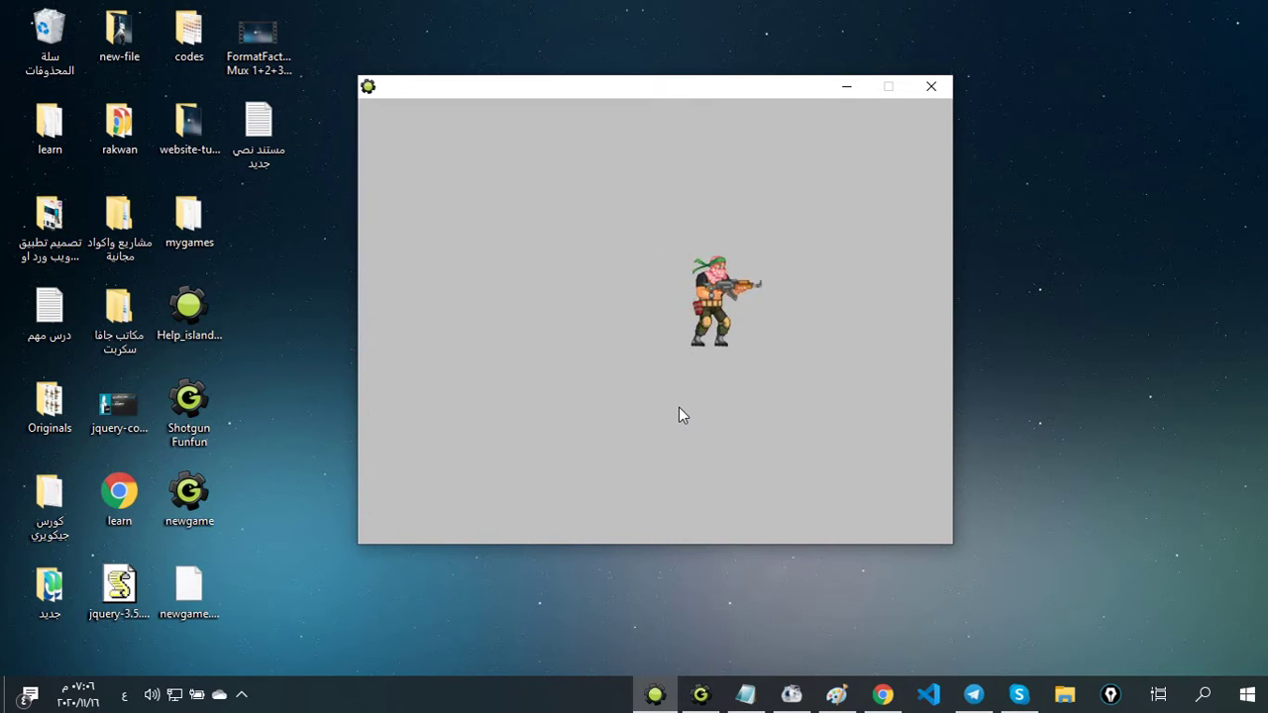
Run the soldier around the empty room, crouch him mid-room and fire a bullet from the left side
key("Left")
key("Right")
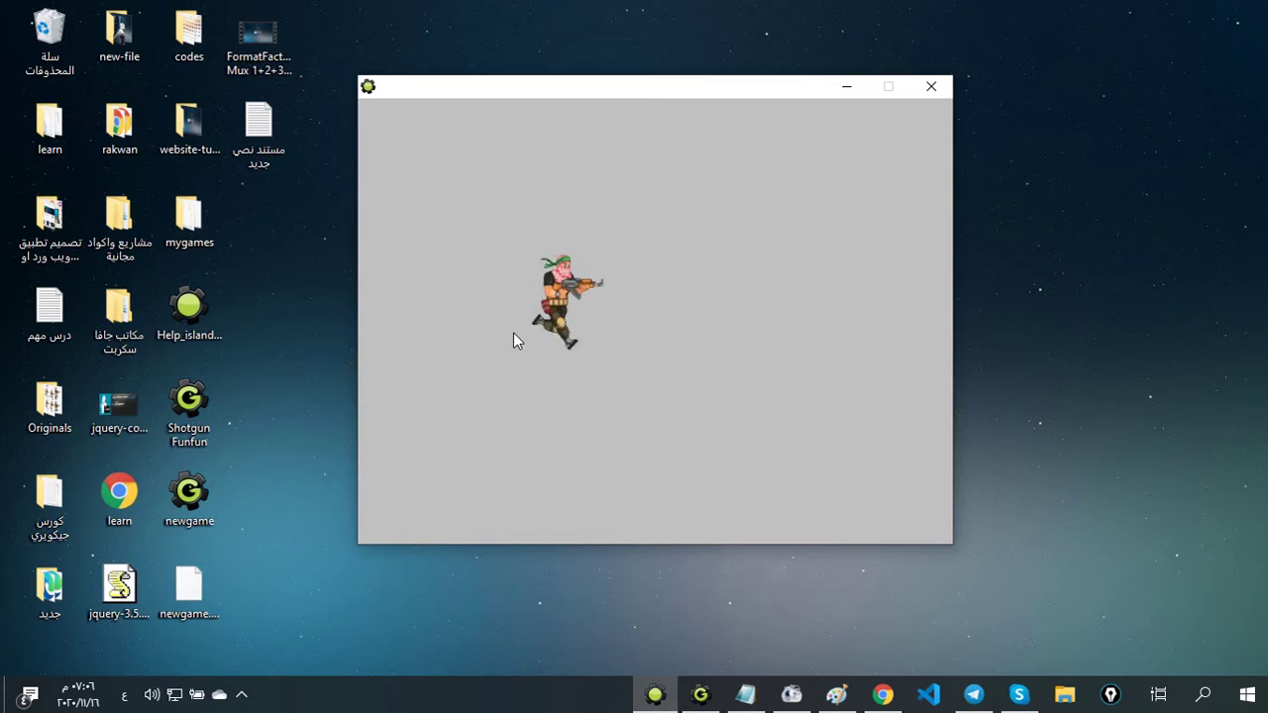
key("space")
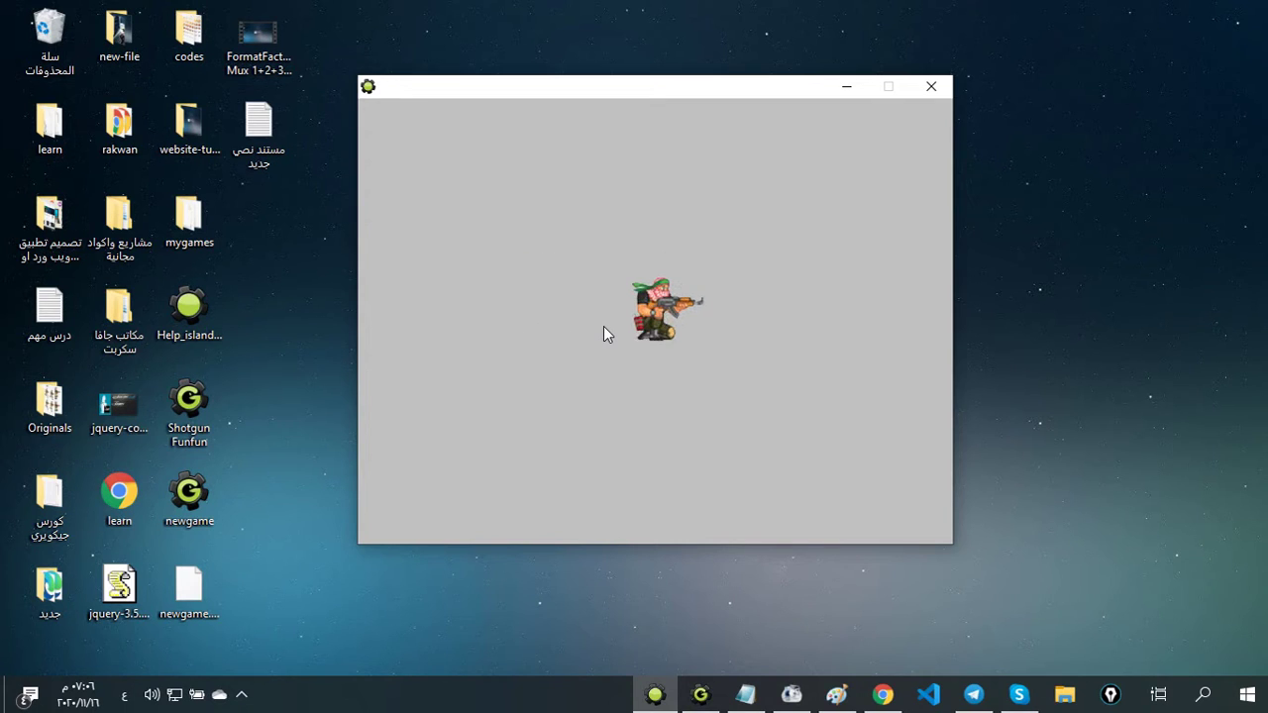
key("Left")
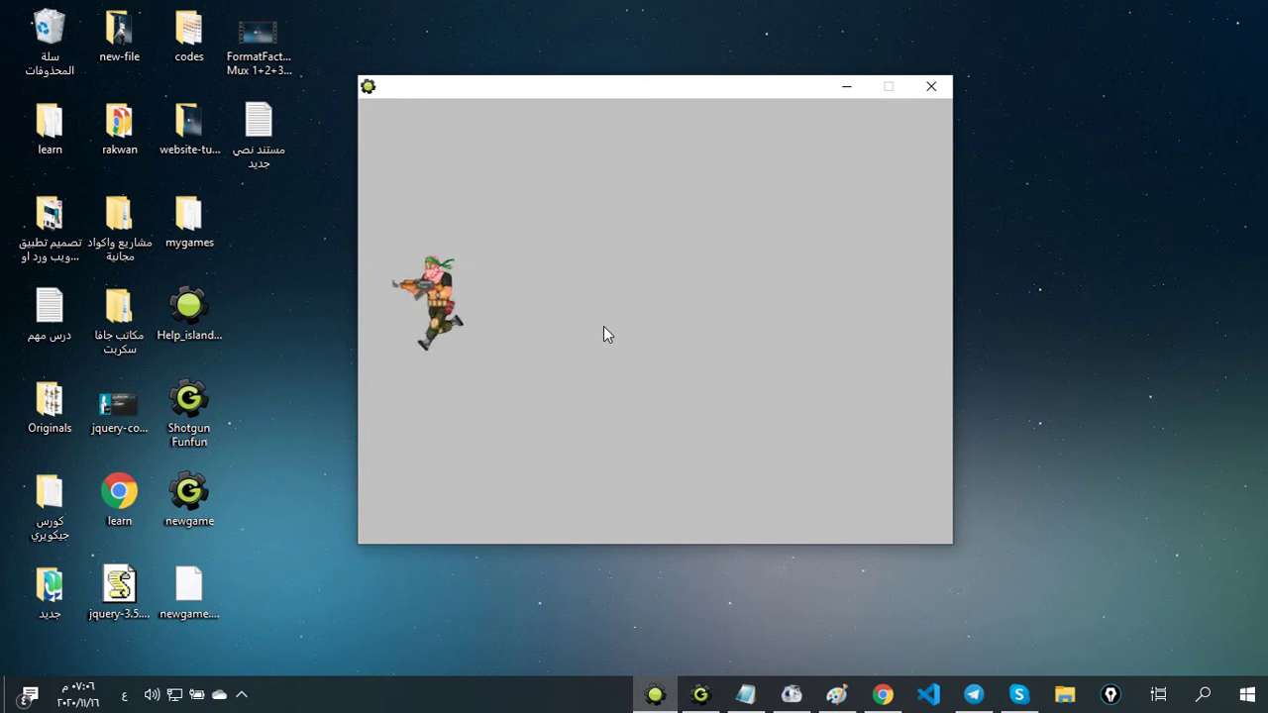
key("Right")
key("space")
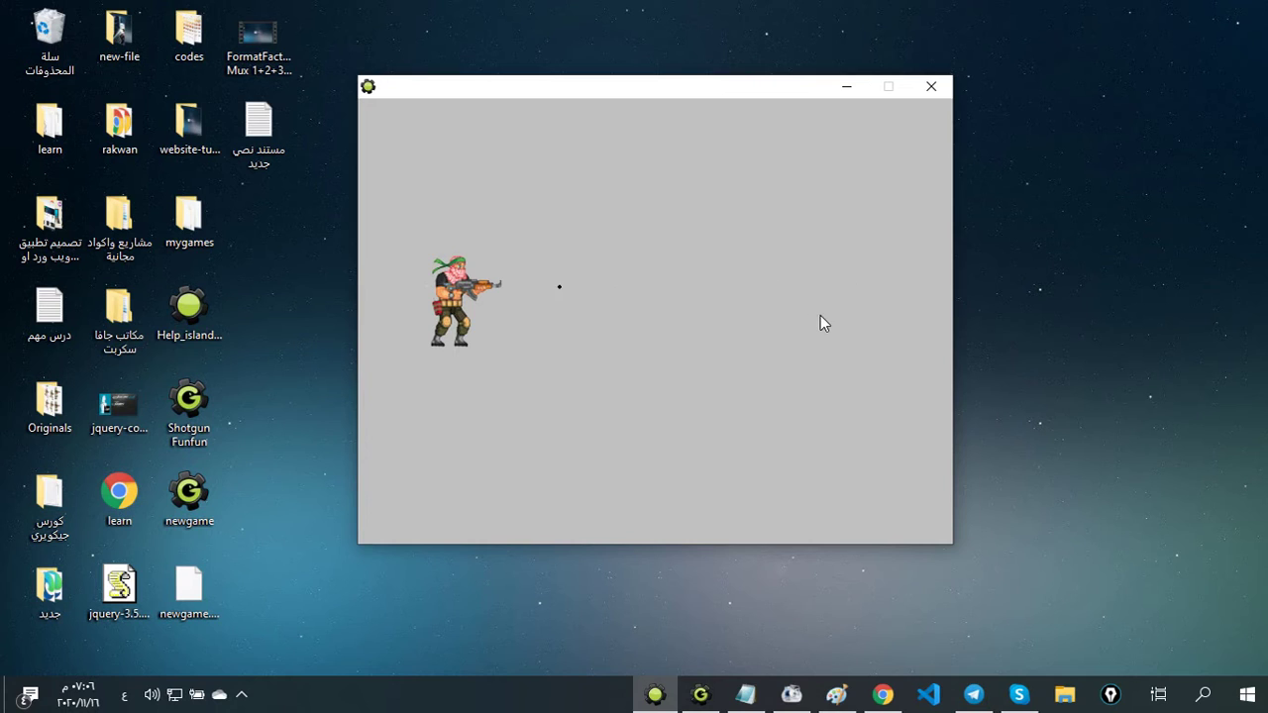
Plant and detonate one more mine at the room's right edge, and close the game window
key("Right")
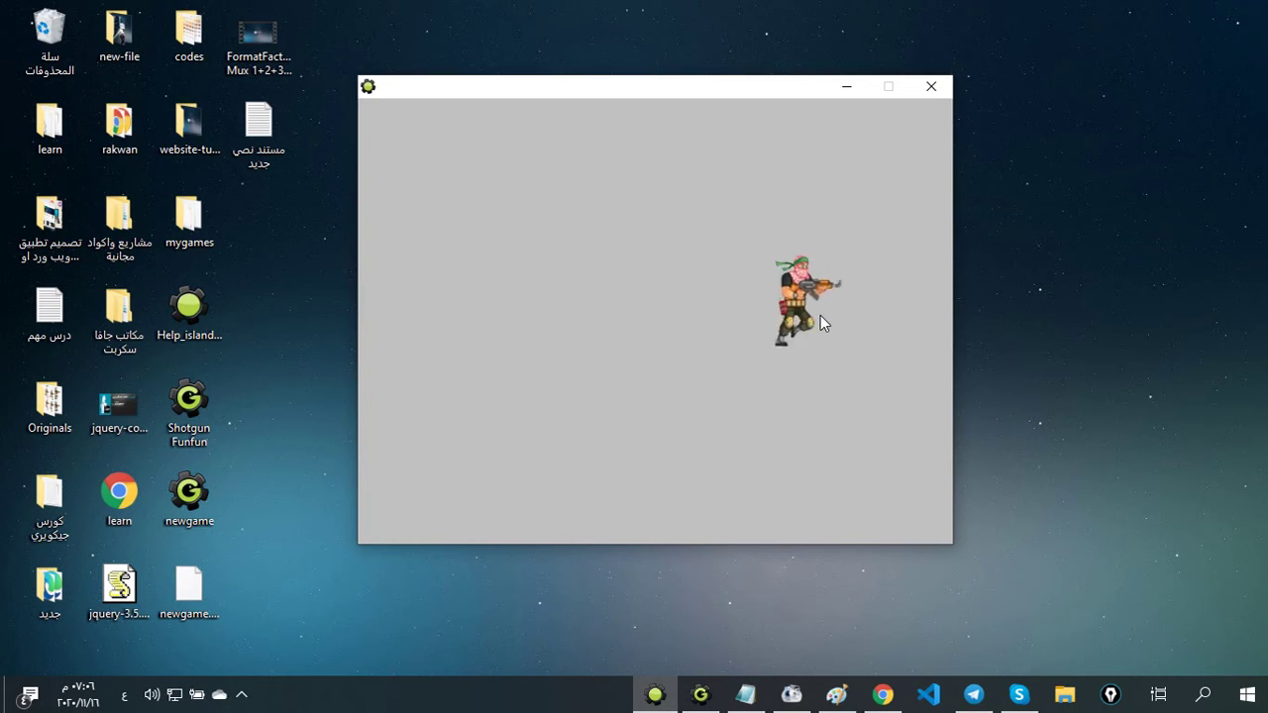
key("Down")
key("Left")
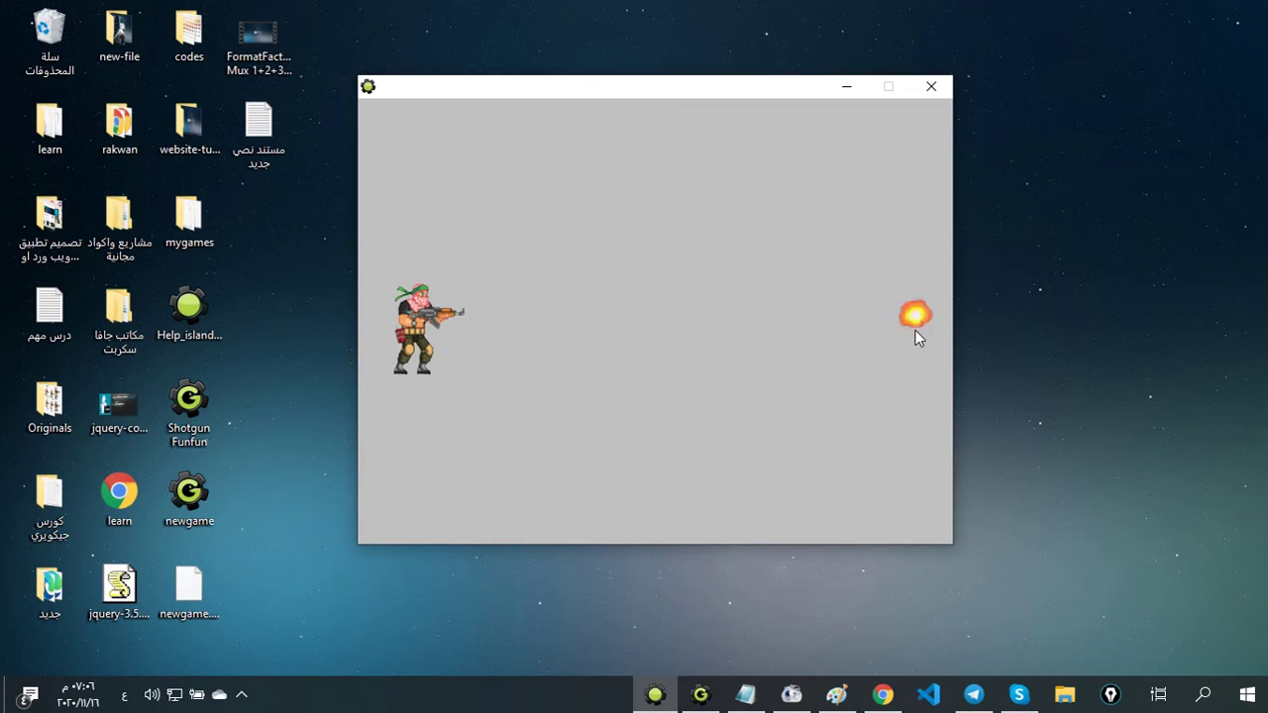
left_click(929, 89)
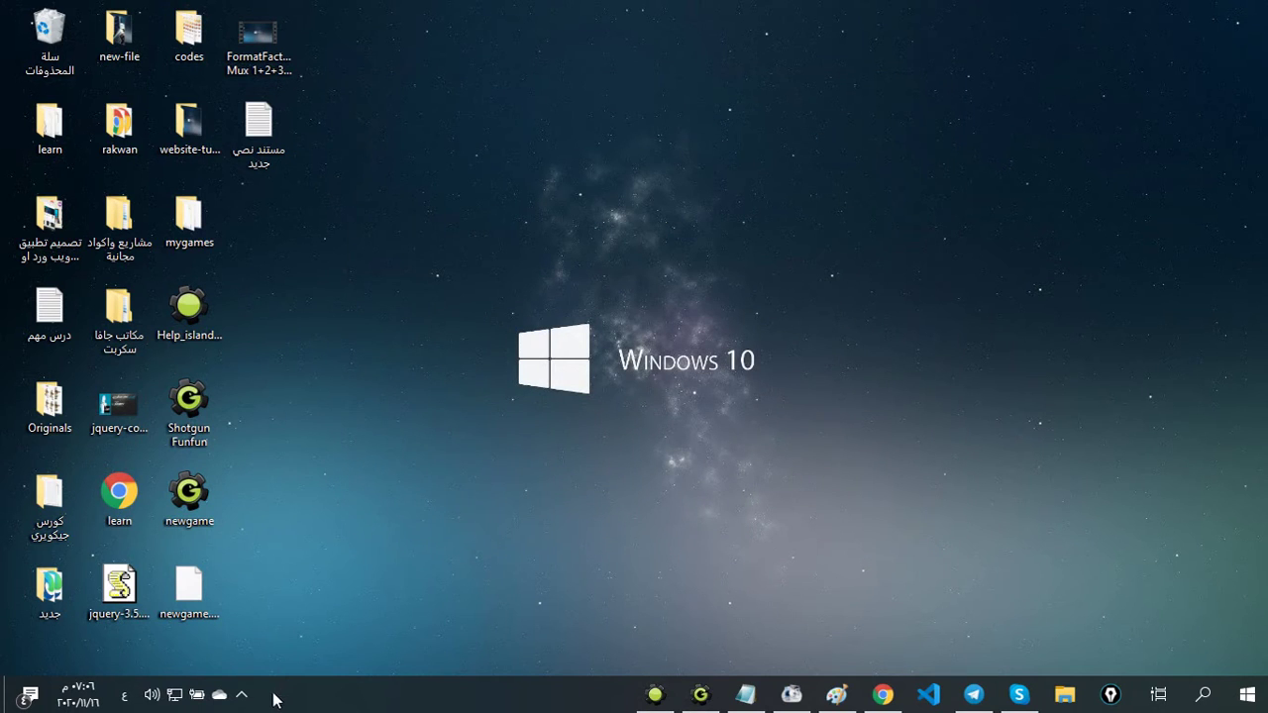
Highlight the channel title on the YouTube channel's playlists page and look through its playlists
left_click(241, 696)
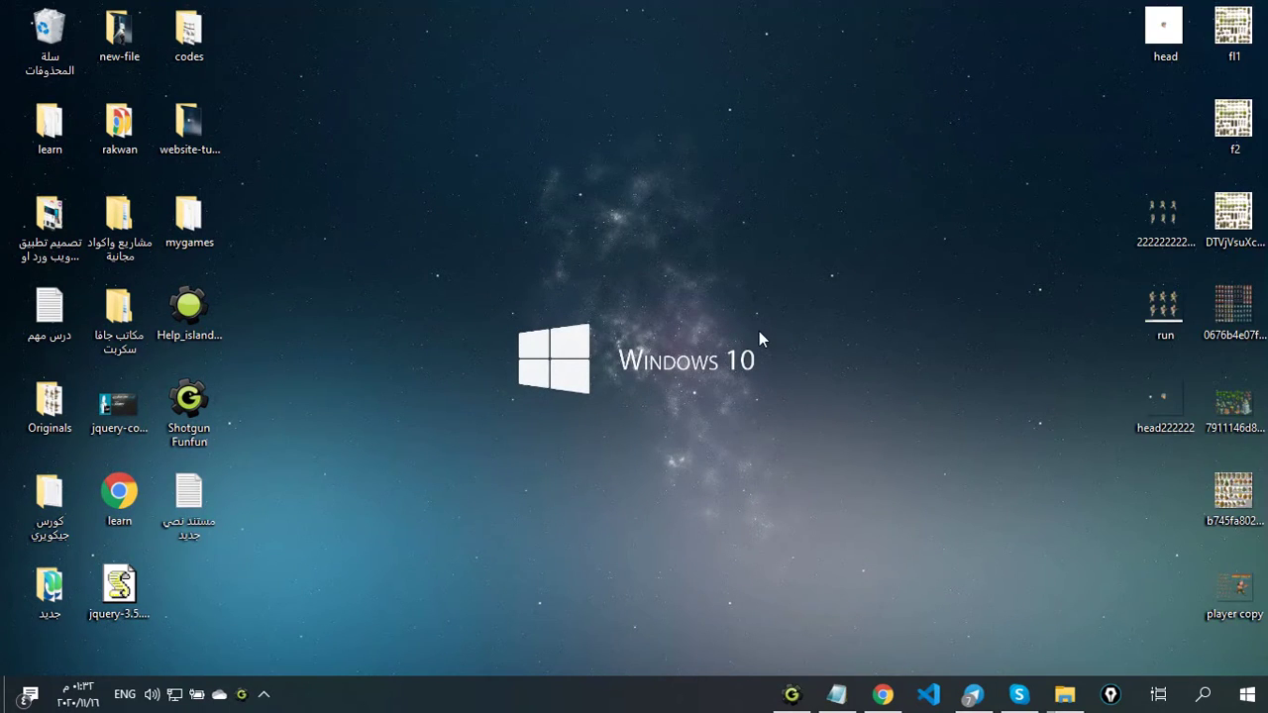
triple_click(983, 408)
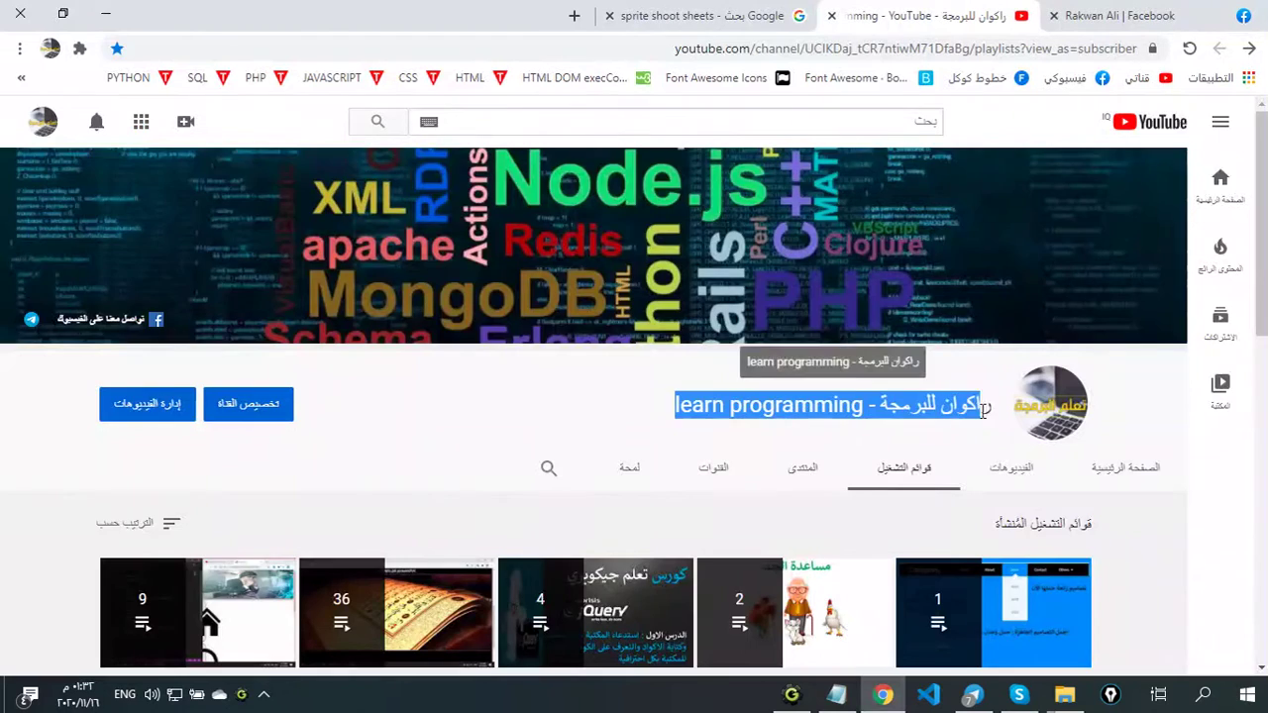
scroll(983, 408, "down", 10)
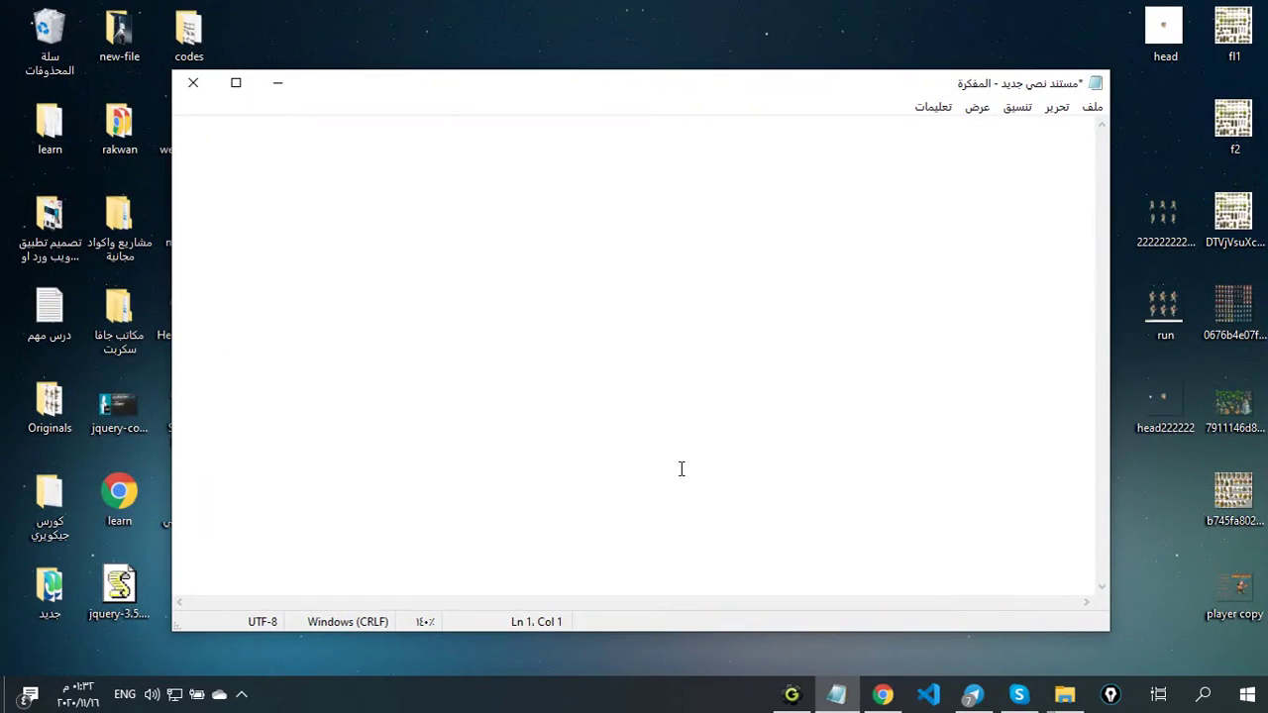
Write "welcome", "today i will make game simple game" and "lets start" on separate lines of the blank note, followed by a dashed divider
type("welcome")
key("Return")
type("today ")
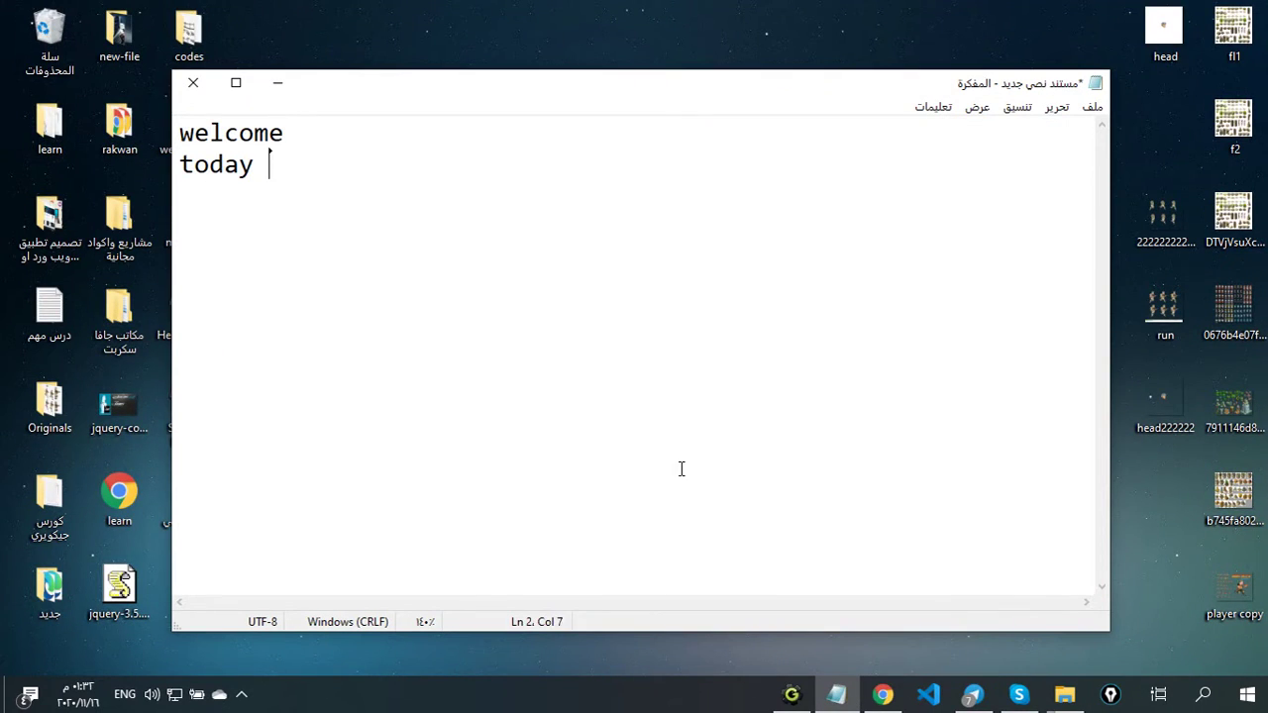
type("i will make game simple game")
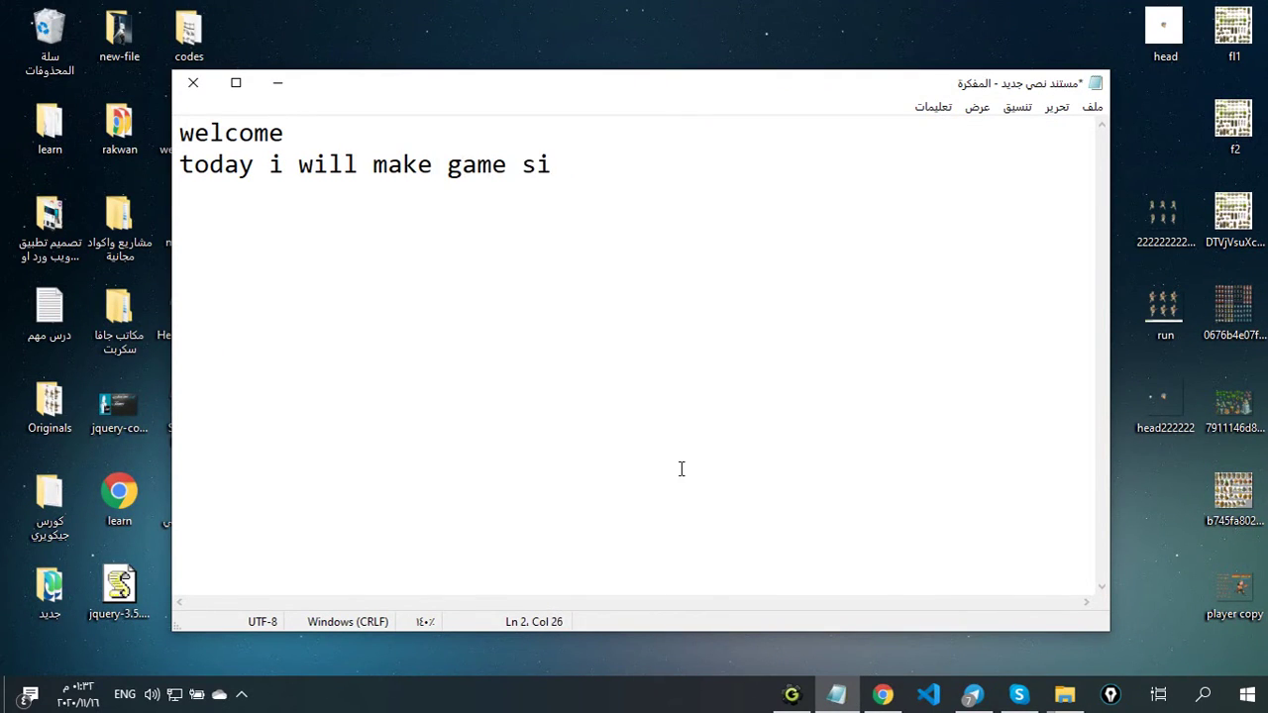
key("Return")
type("lets start")
key("Return")
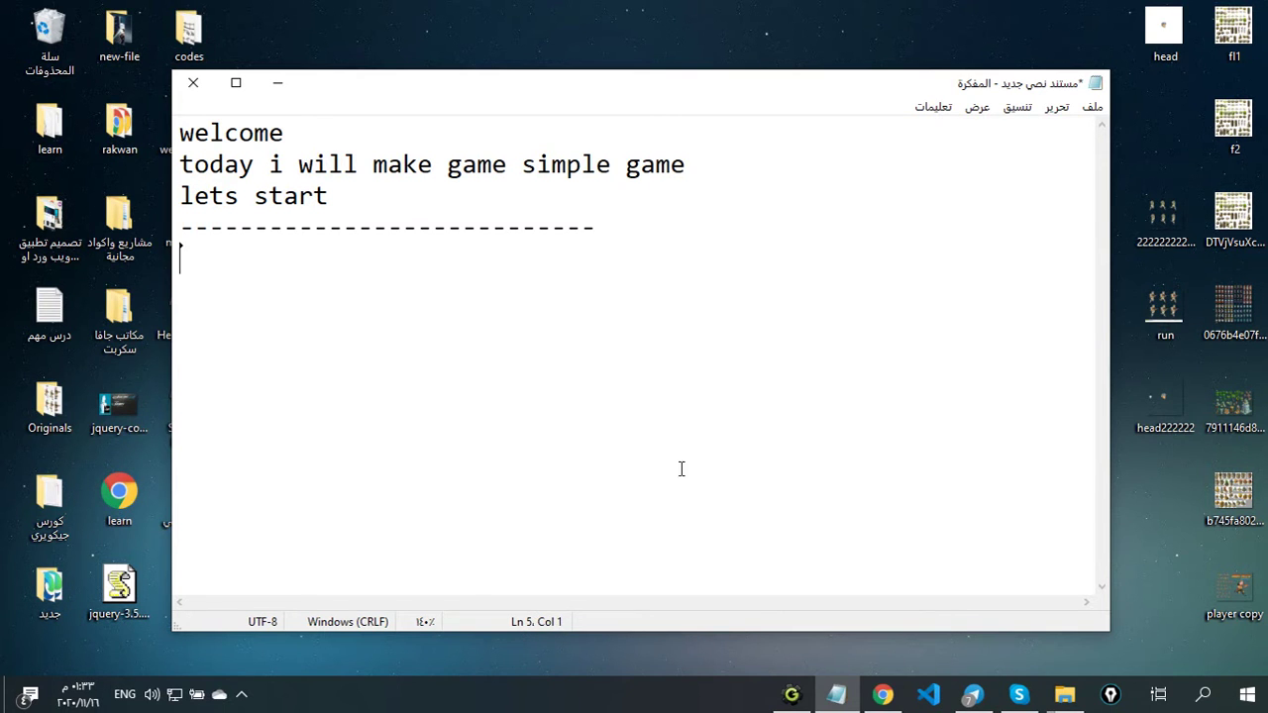
Add "first :" and the list item "1- body pl" below the dashed divider, and minimize the note
type("first :")
key("Return")
type("1- body pl")
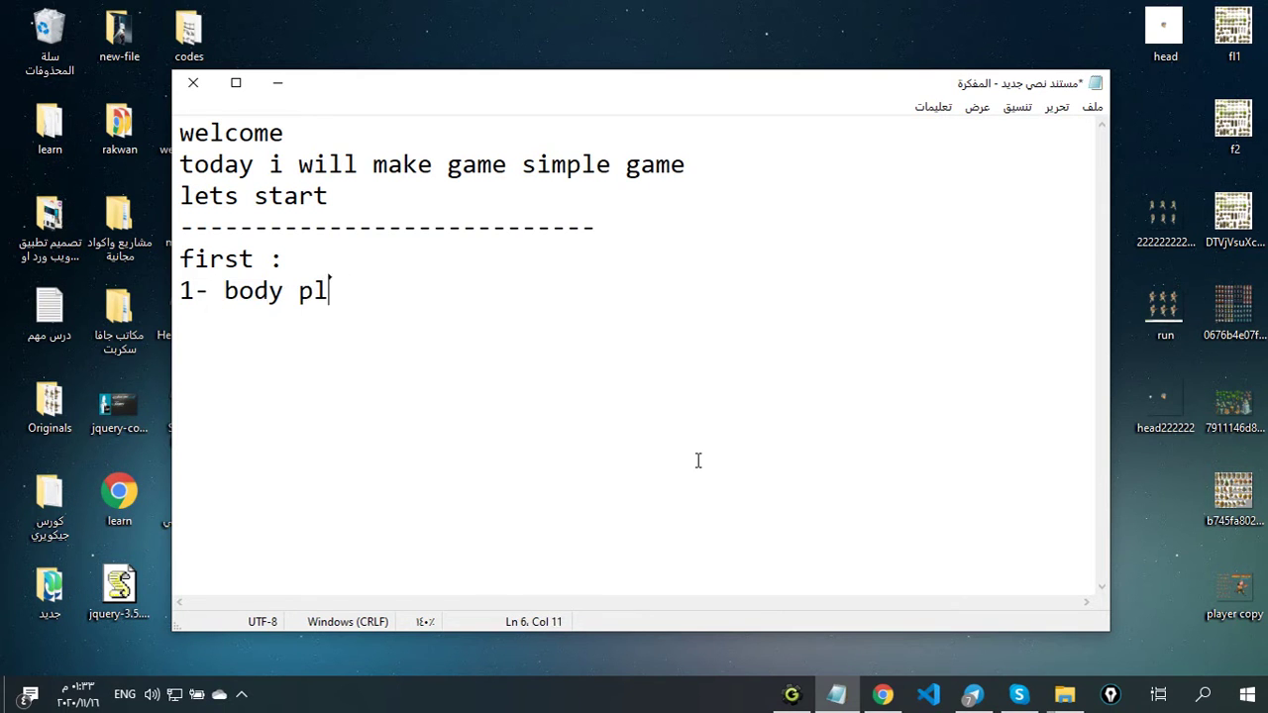
left_click(278, 83)
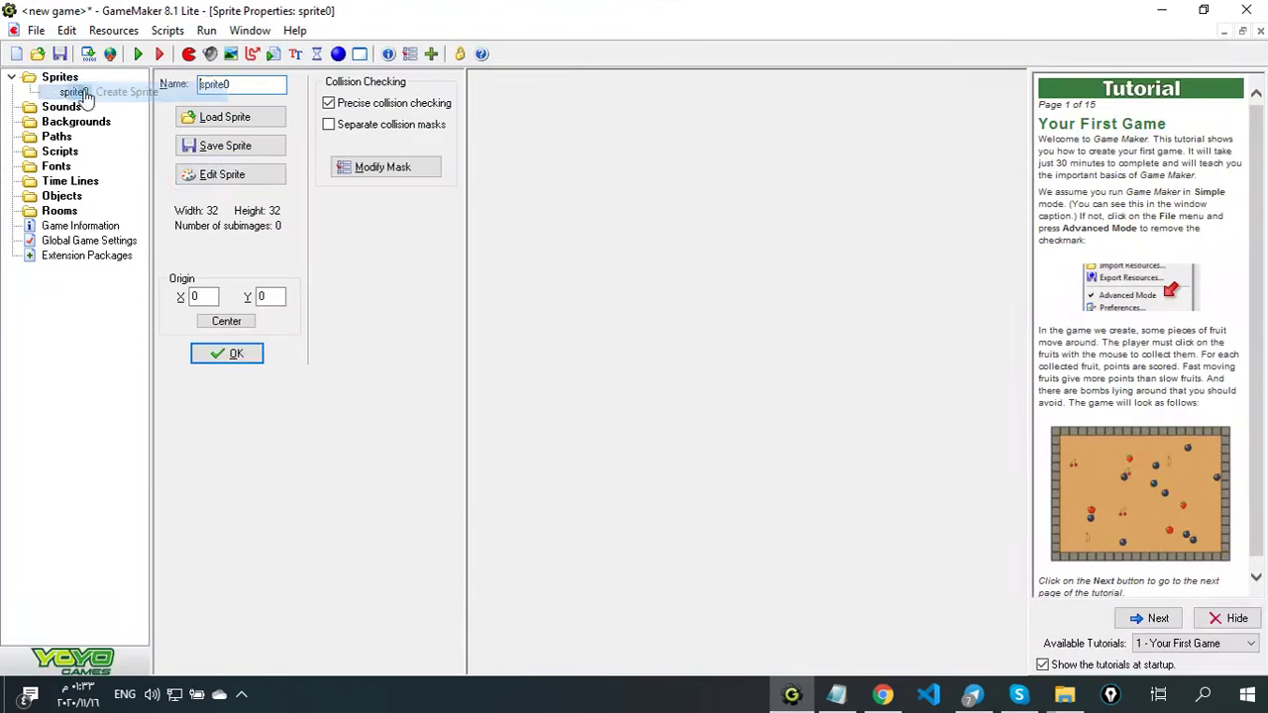
Open the new sprite in GameMaker's Sprite Editor and choose the soldier sprite sheet from the Desktop for loading as a strip image
left_click(222, 173)
left_click(341, 53)
left_click(451, 212)
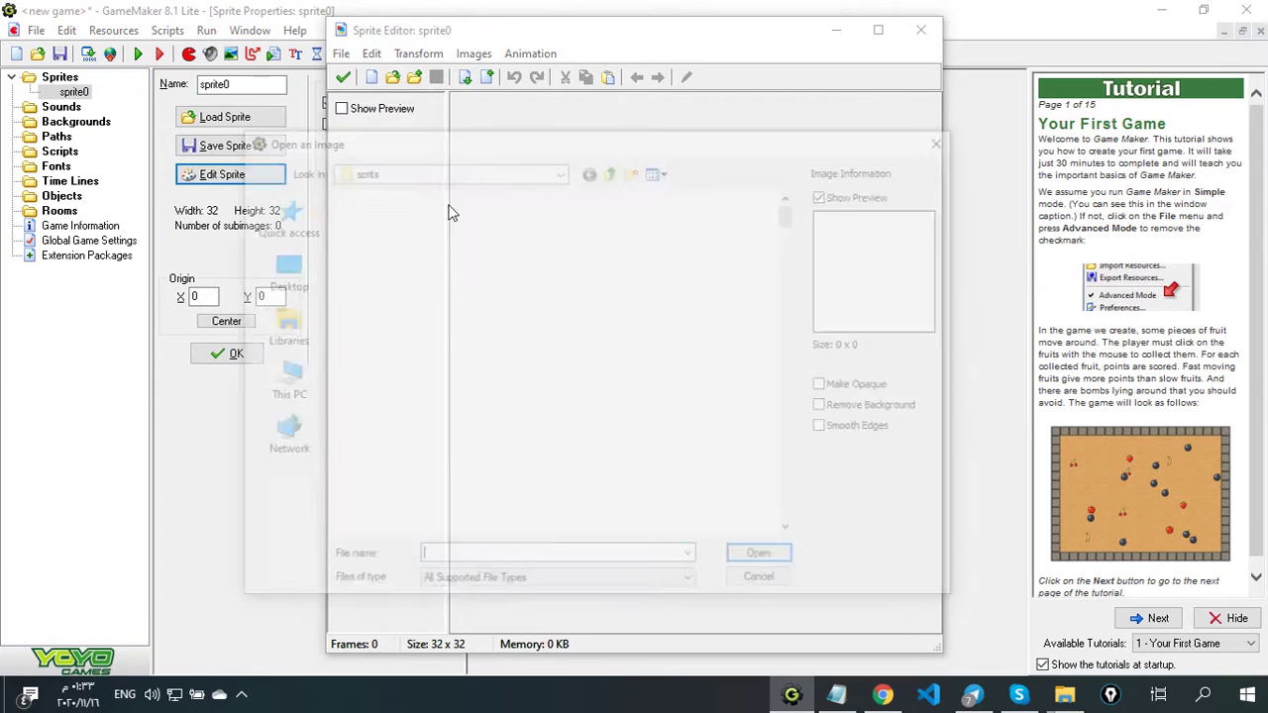
left_click_drag(782, 366, 772, 515)
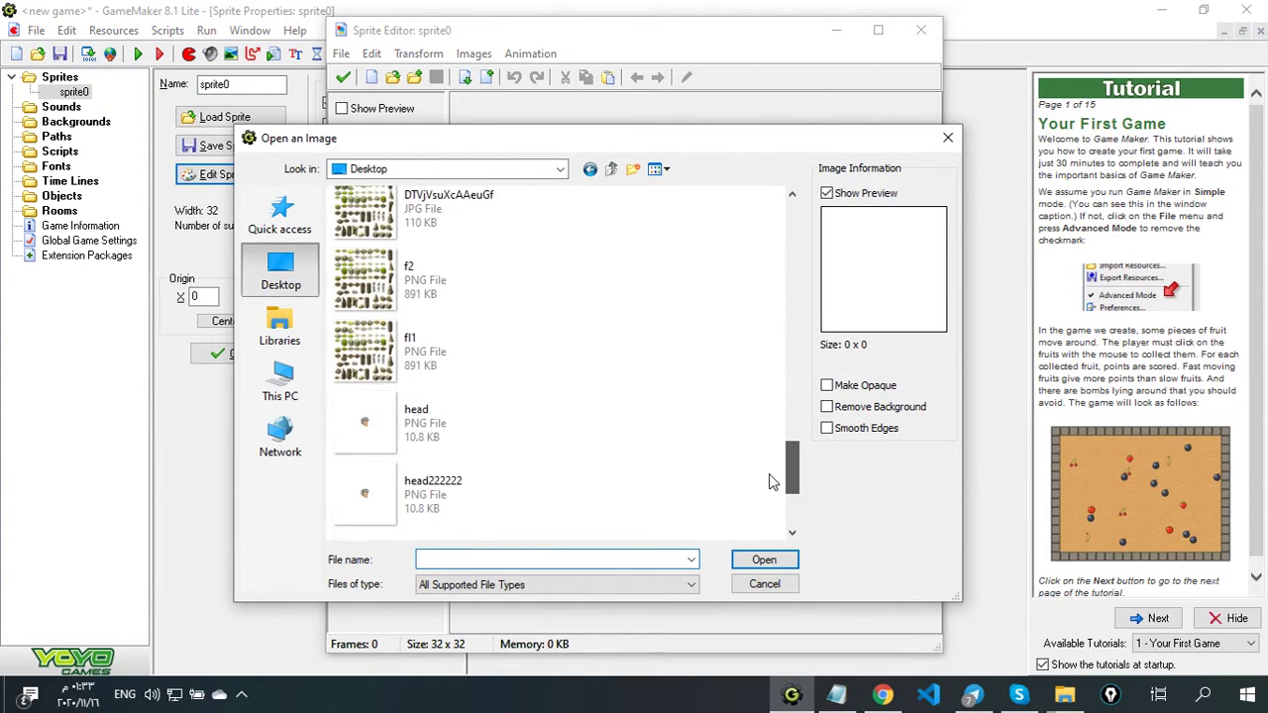
double_click(386, 438)
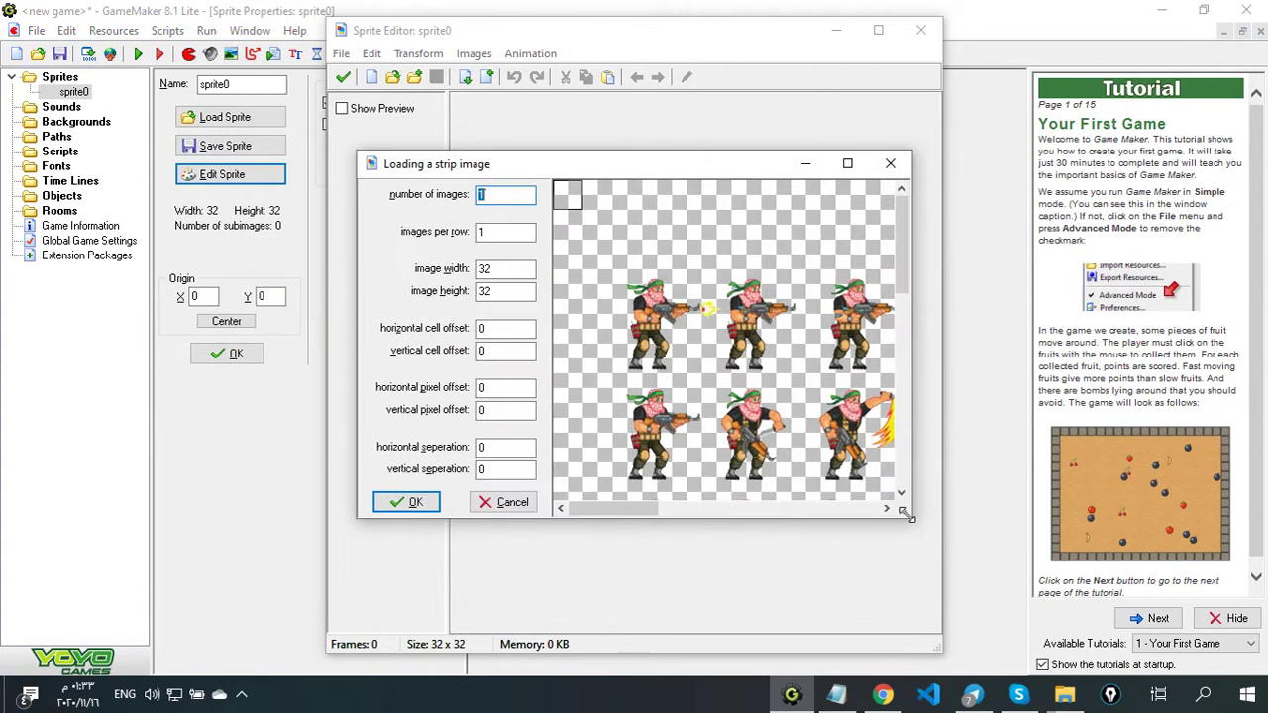
Load one strip image of 88 by 100 pixels around the second soldier in the sheet's top row
left_click_drag(469, 127, 450, 121)
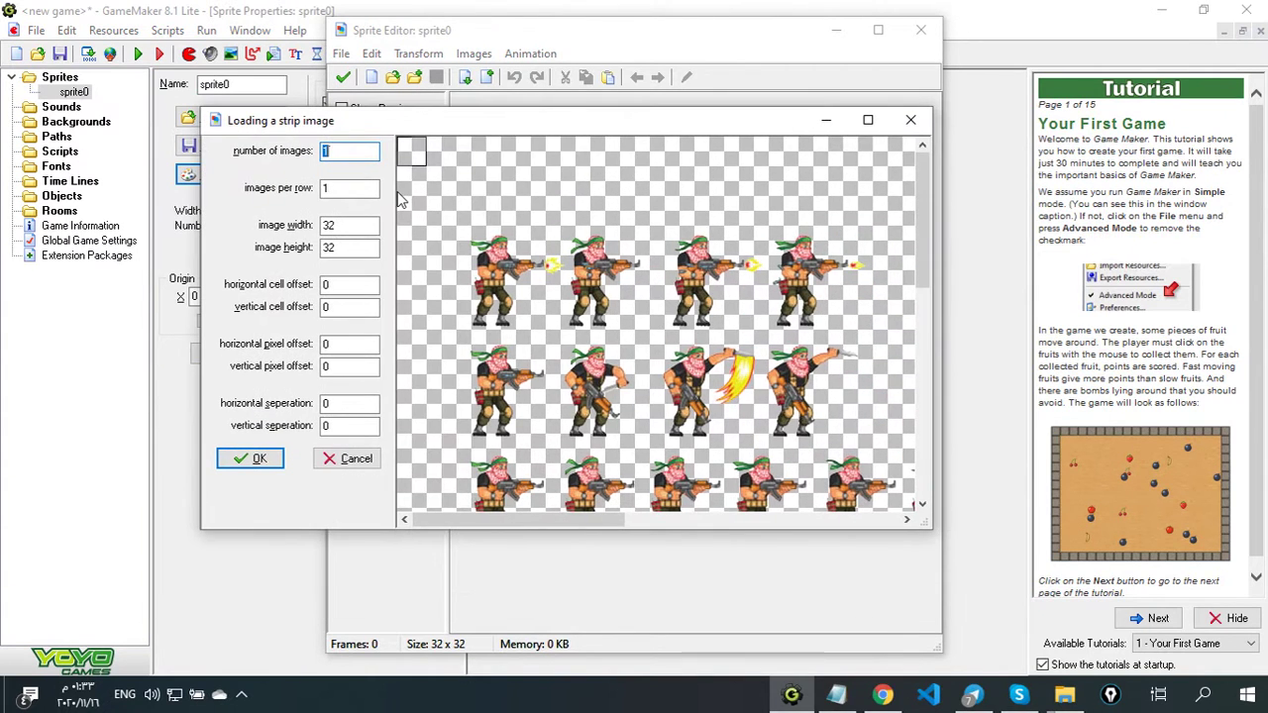
left_click(346, 226)
left_click_drag(346, 226, 313, 228)
type("111")
left_click_drag(346, 226, 313, 228)
left_click_drag(554, 226, 564, 234)
type("99")
left_click_drag(351, 225, 310, 229)
type("88")
key("Tab")
type("100")
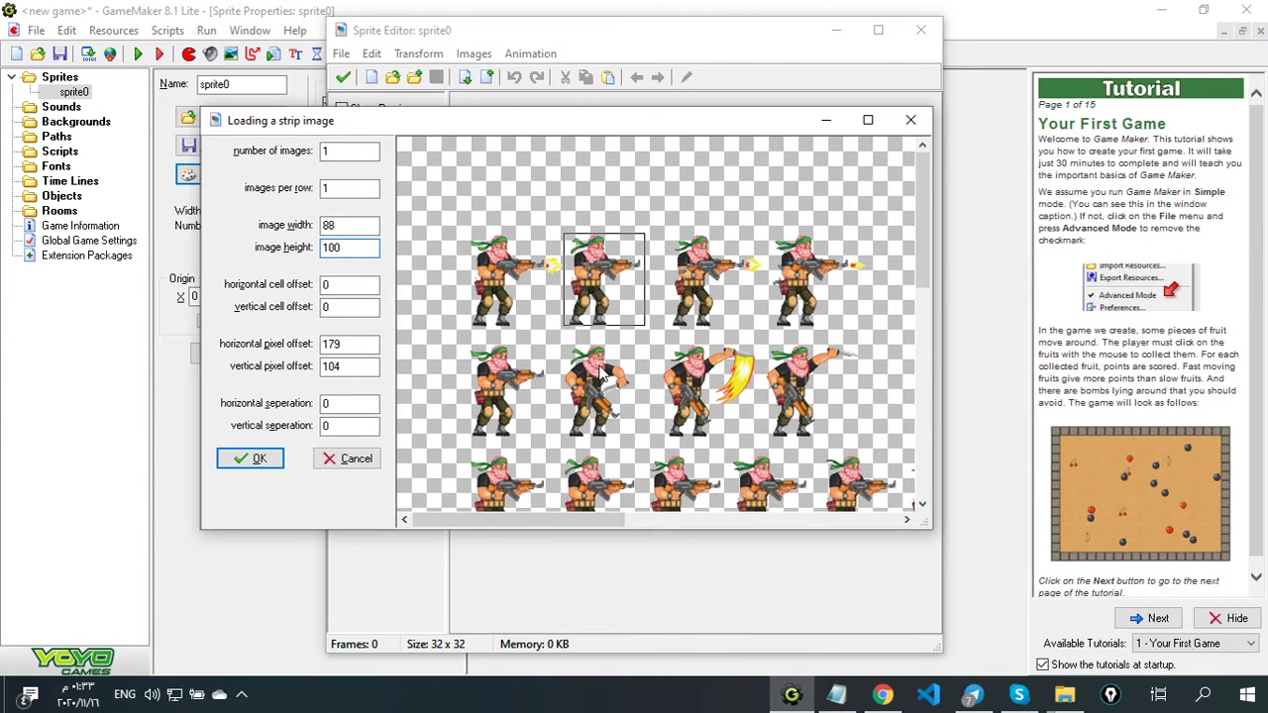
key("Return")
Rename the sprite spr_stand and save its properties
double_click(266, 89)
type("spr_stand")
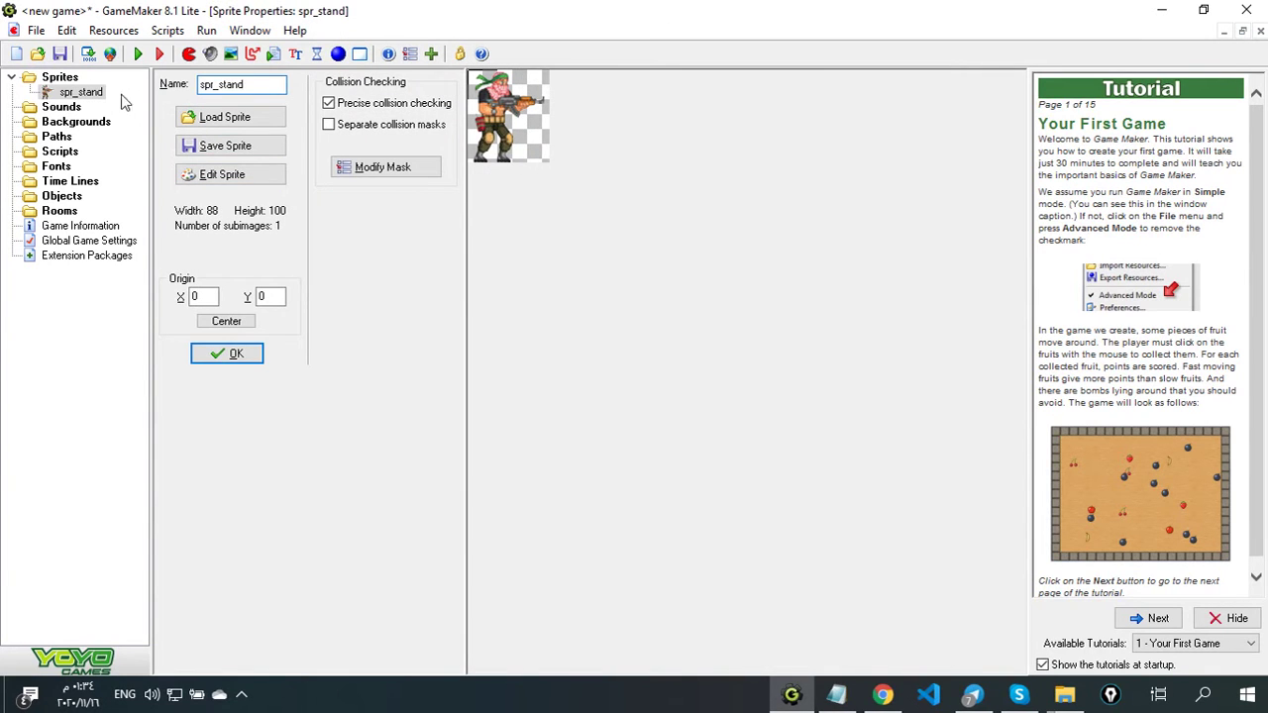
left_click(227, 353)
Create a room and an object named spr_stand that uses the spr_stand sprite
right_click(59, 211)
left_click(111, 217)
left_click(338, 54)
type("spr_stand")
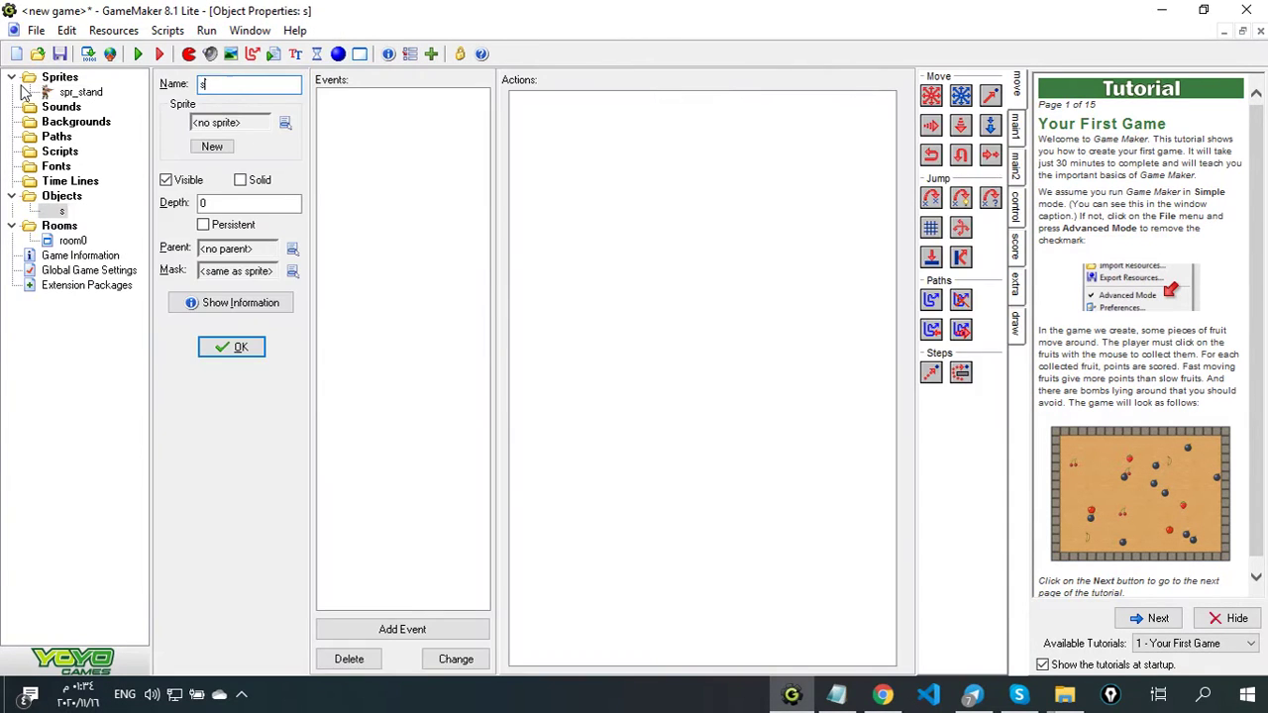
left_click(284, 122)
left_click(333, 163)
left_click(232, 347)
Create a group named player under Sprites and move spr_stand into it
right_click(65, 79)
left_click(122, 139)
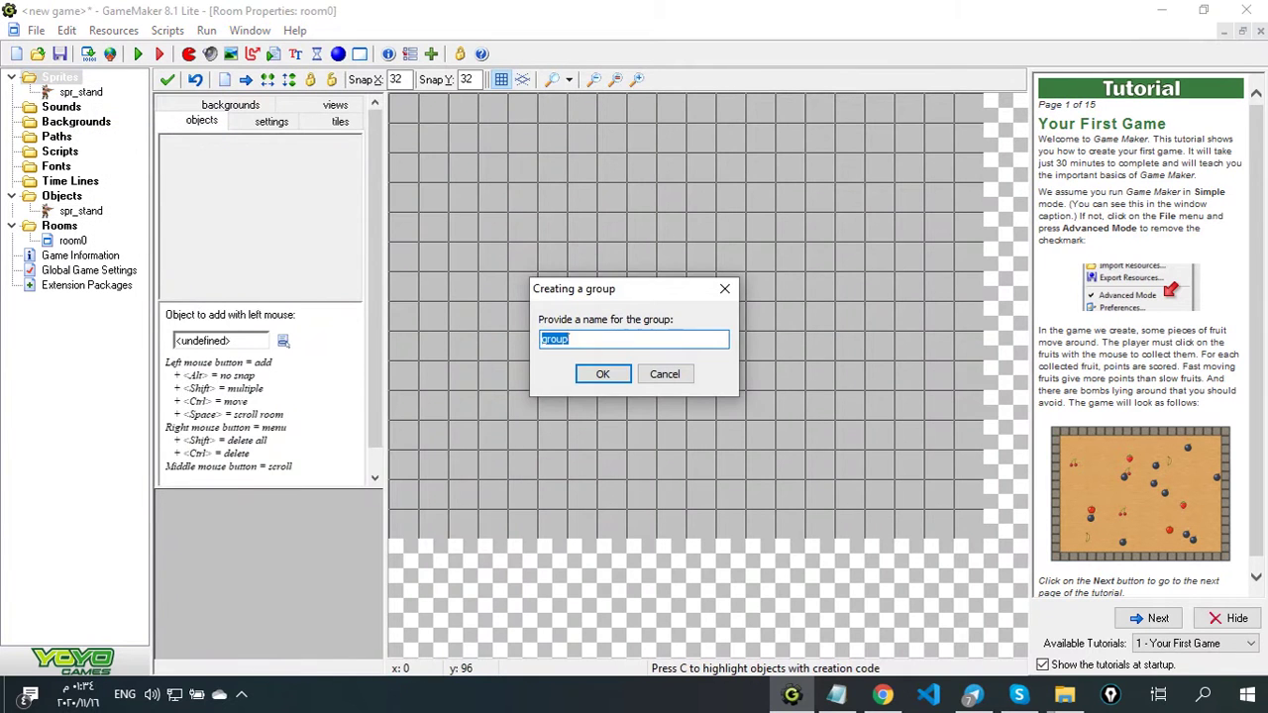
type("player")
key("Return")
left_click_drag(81, 92, 71, 107)
Duplicate spr_stand in the player group and remove the frame from the duplicate
right_click(80, 105)
left_click(137, 136)
left_click(248, 178)
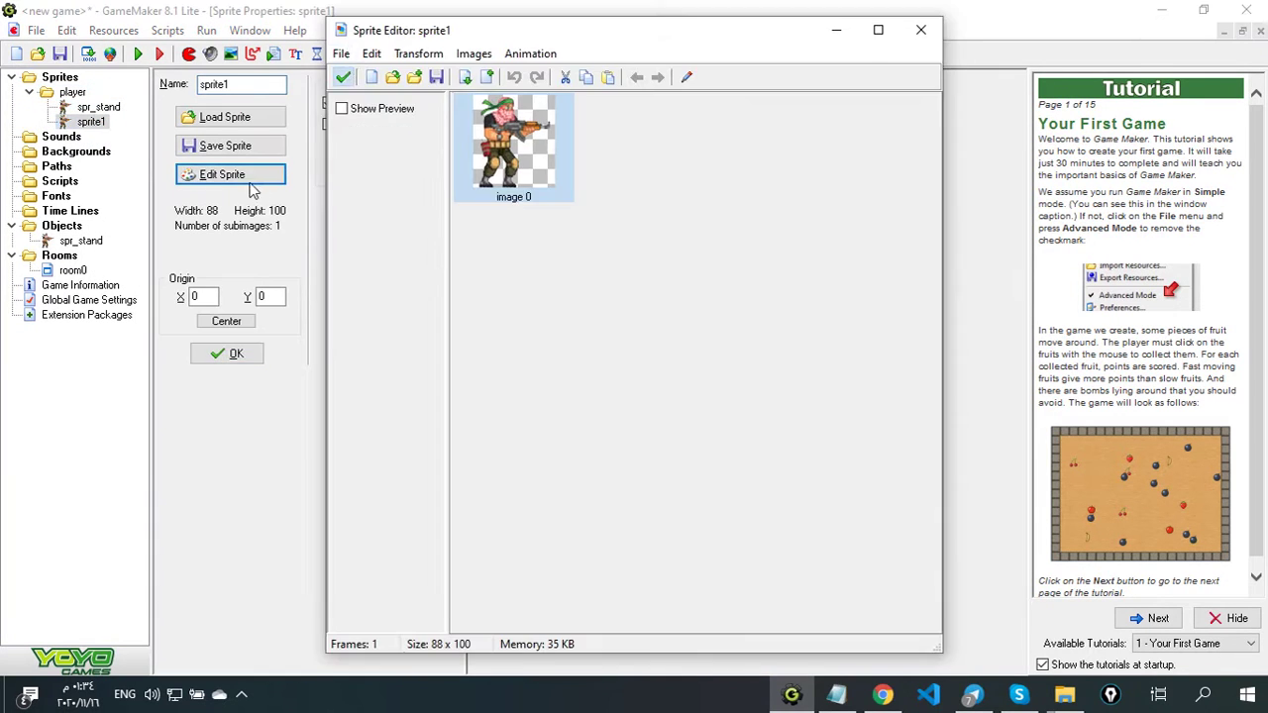
key("Delete")
Load the fourth soldier of the sheet's top row as a strip image 99 pixels wide and 107 high
left_click(340, 54)
left_click(396, 168)
left_click(763, 560)
left_click(469, 227)
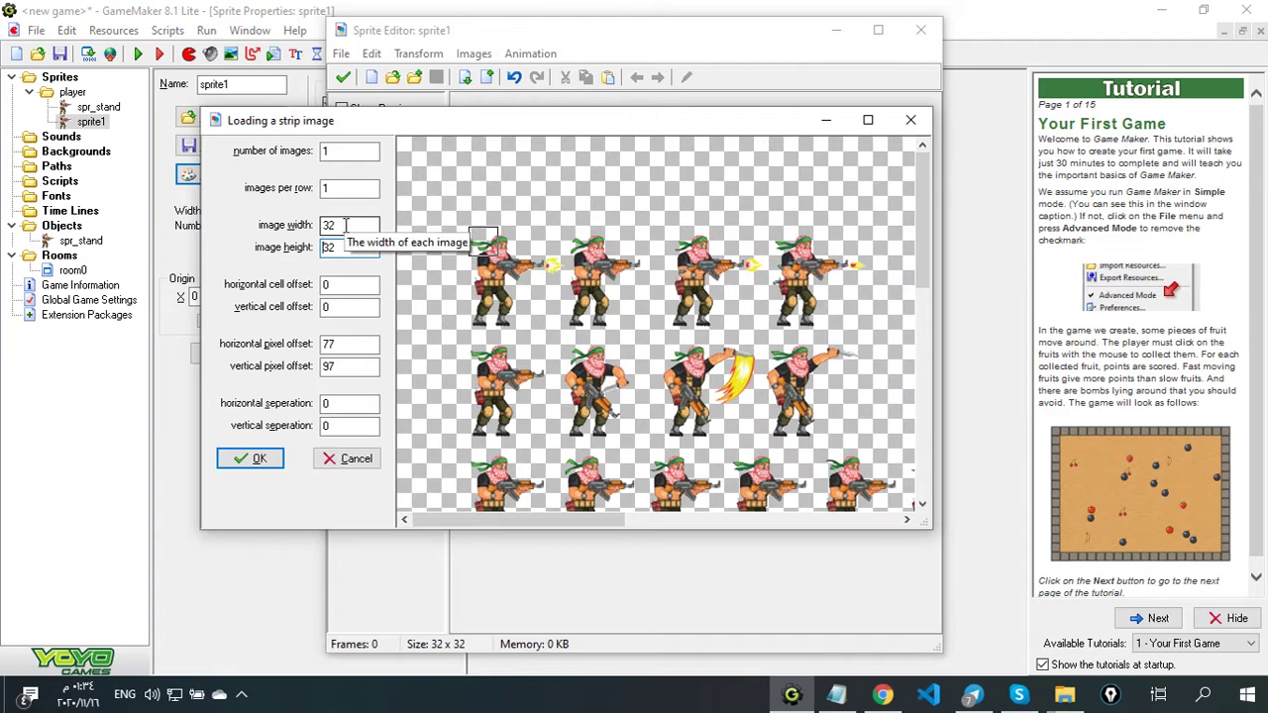
left_click(781, 238)
left_click(774, 230)
left_click_drag(341, 227, 249, 250)
type("9988")
left_click_drag(341, 248, 255, 247)
type("111")
key("BackSpace")
key("BackSpace")
type("07")
key("Return")
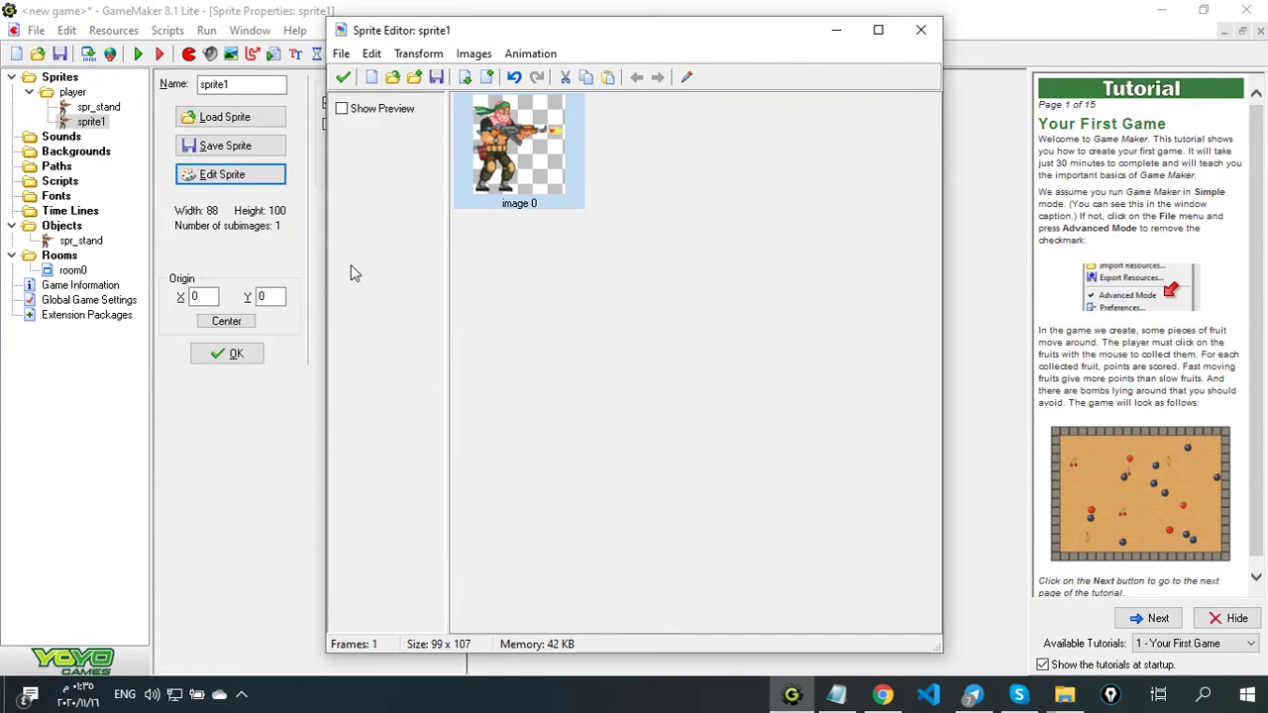
Append the first and third firing soldiers of the sheet's top row as 99 by 107 frames, with the animation preview on
left_click(341, 54)
left_click(396, 189)
left_click(777, 564)
left_click_drag(673, 236, 471, 231)
left_click(342, 108)
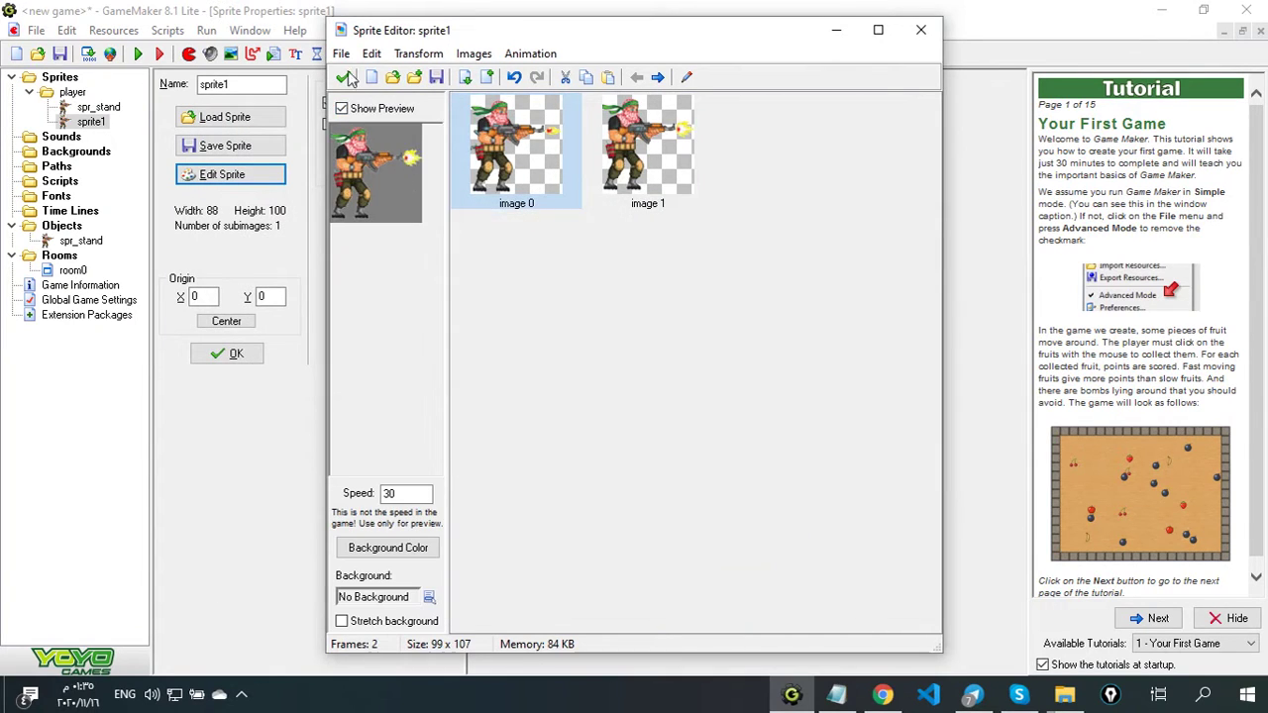
left_click(341, 53)
left_click(396, 143)
left_click(759, 641)
key("Return")
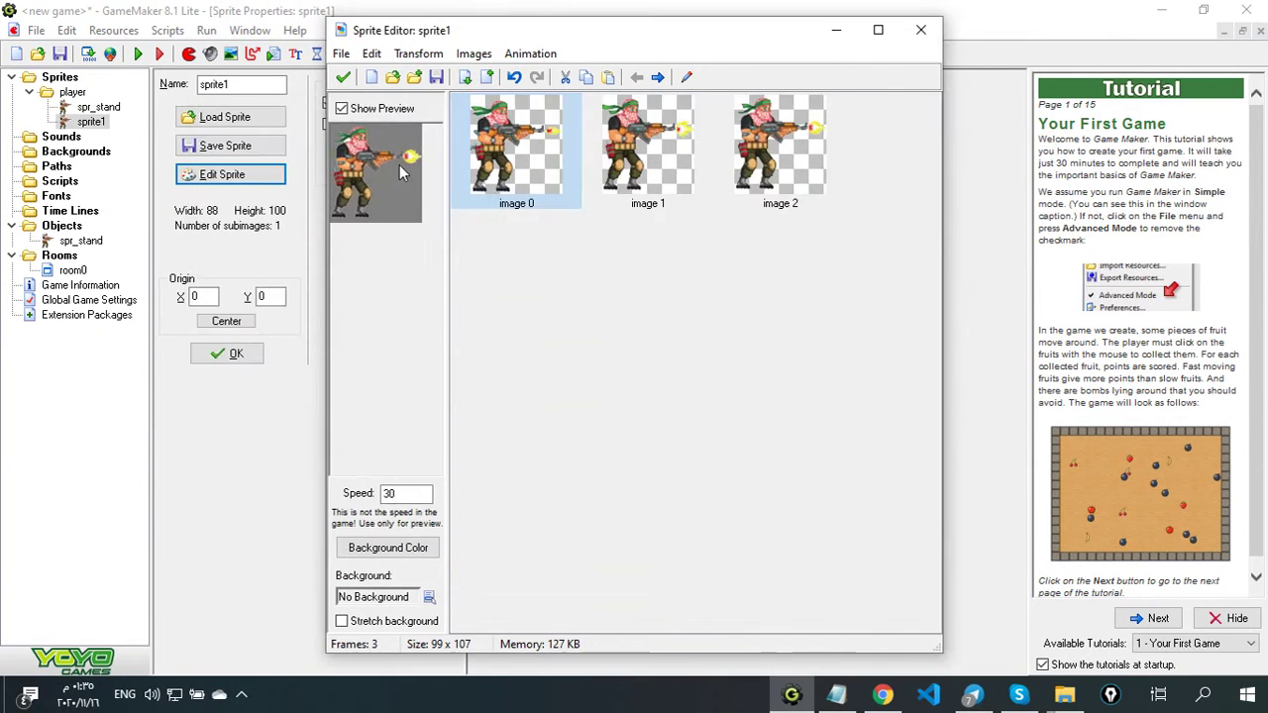
Erase stray pixels around the soldier in the shooting frames and keep the edits
double_click(500, 153)
left_click_drag(538, 644, 503, 644)
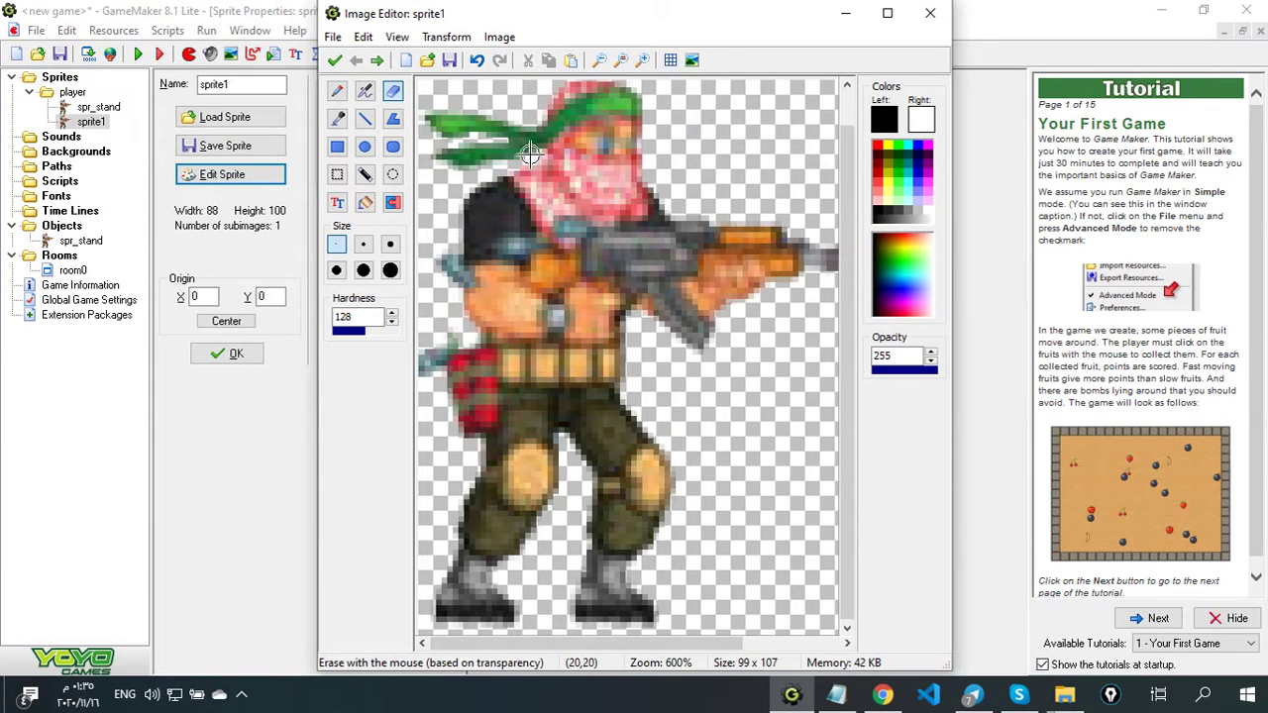
left_click(377, 61)
left_click(376, 60)
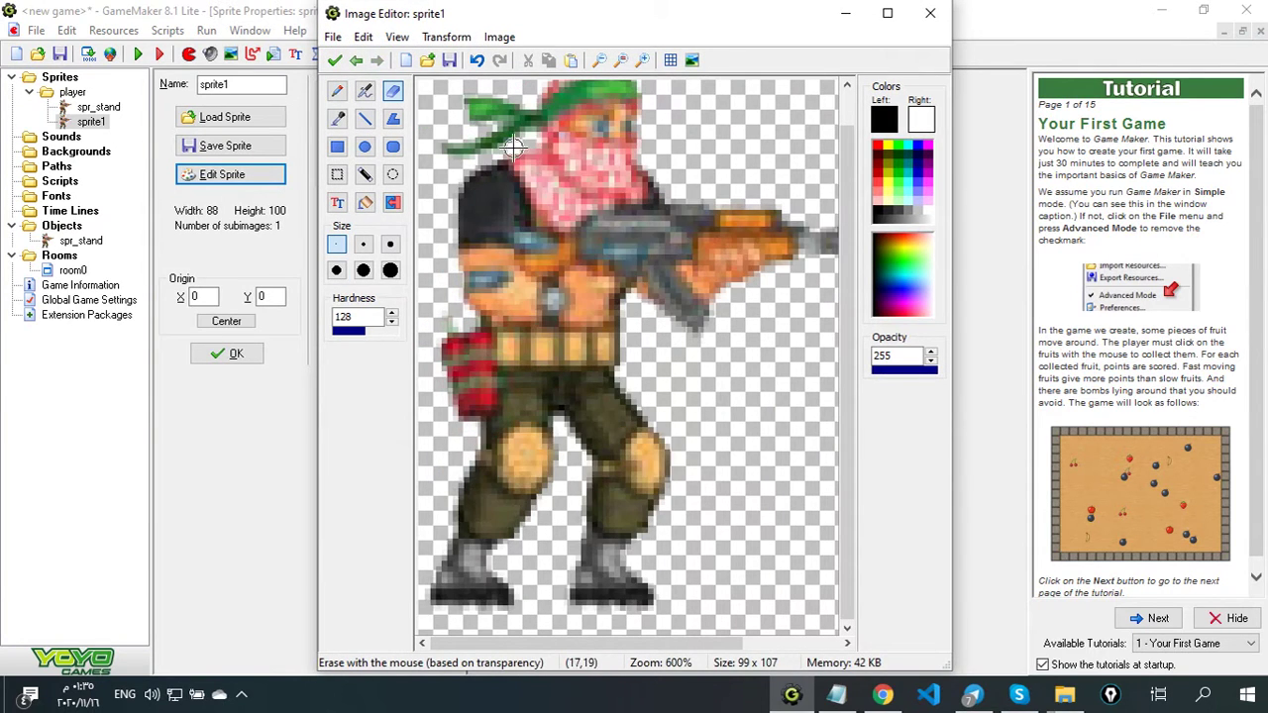
left_click(334, 60)
Switch to the Notepad note, start a new line below "1- body player" and minimize the note
left_click(836, 695)
key("Return")
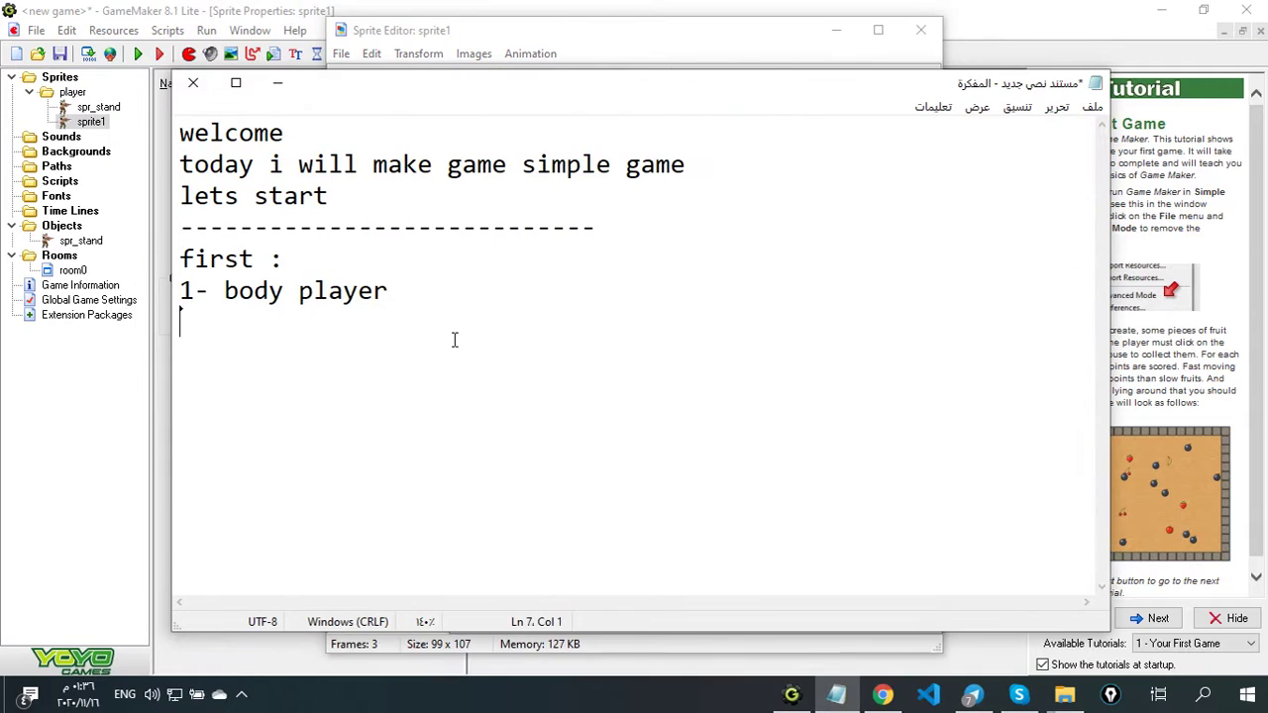
left_click(277, 83)
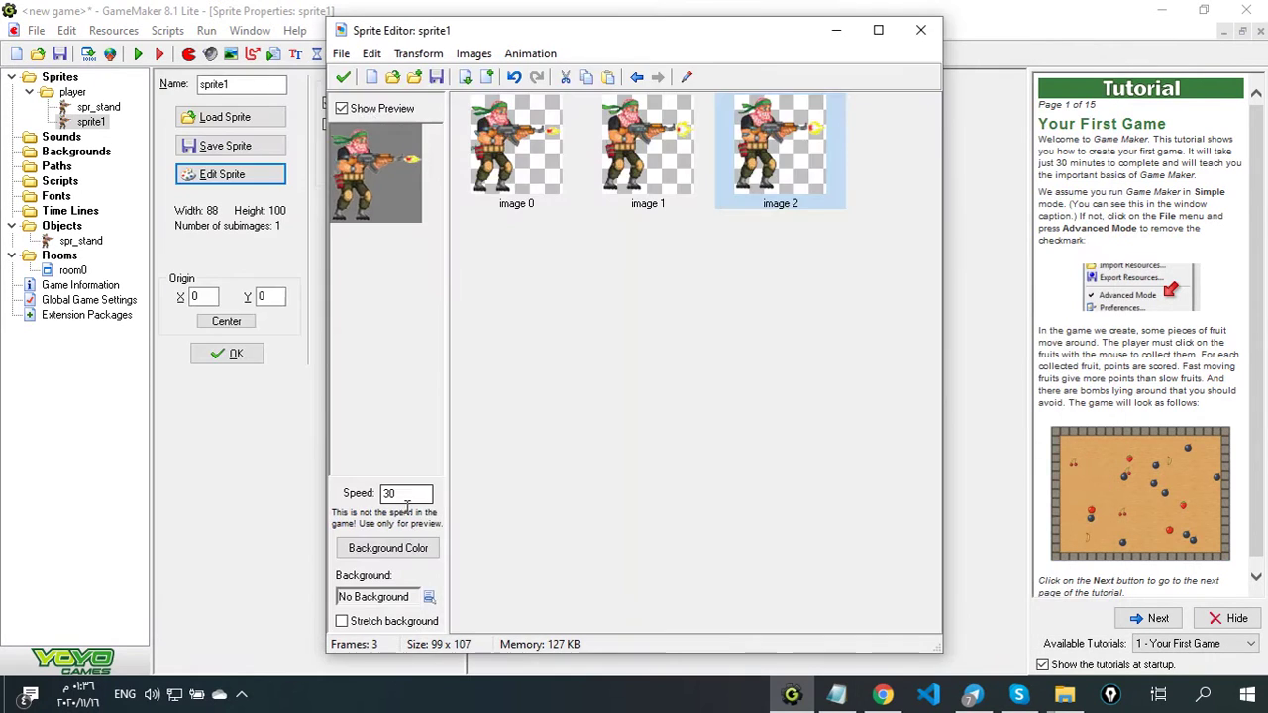
Keep the three shooting frames, rename that sprite spr_shoot, and center the origin of spr_stand
left_click(342, 81)
left_click_drag(245, 86, 140, 92)
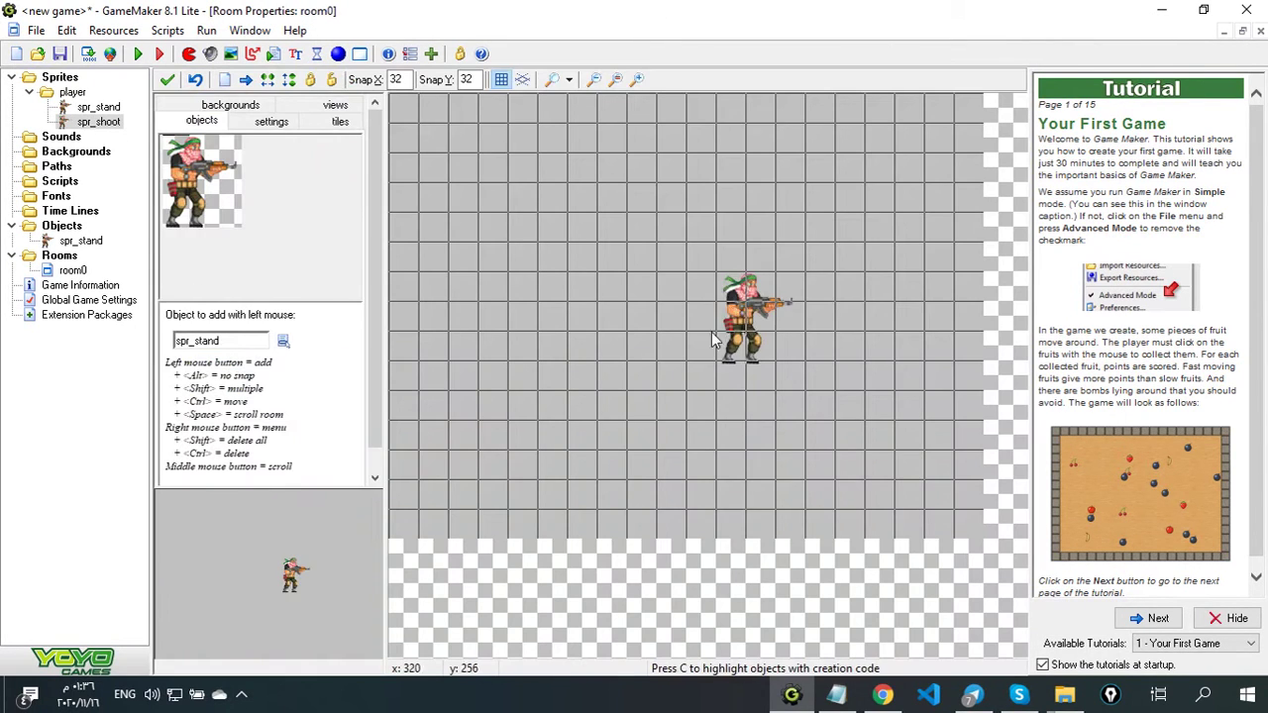
left_click(226, 321)
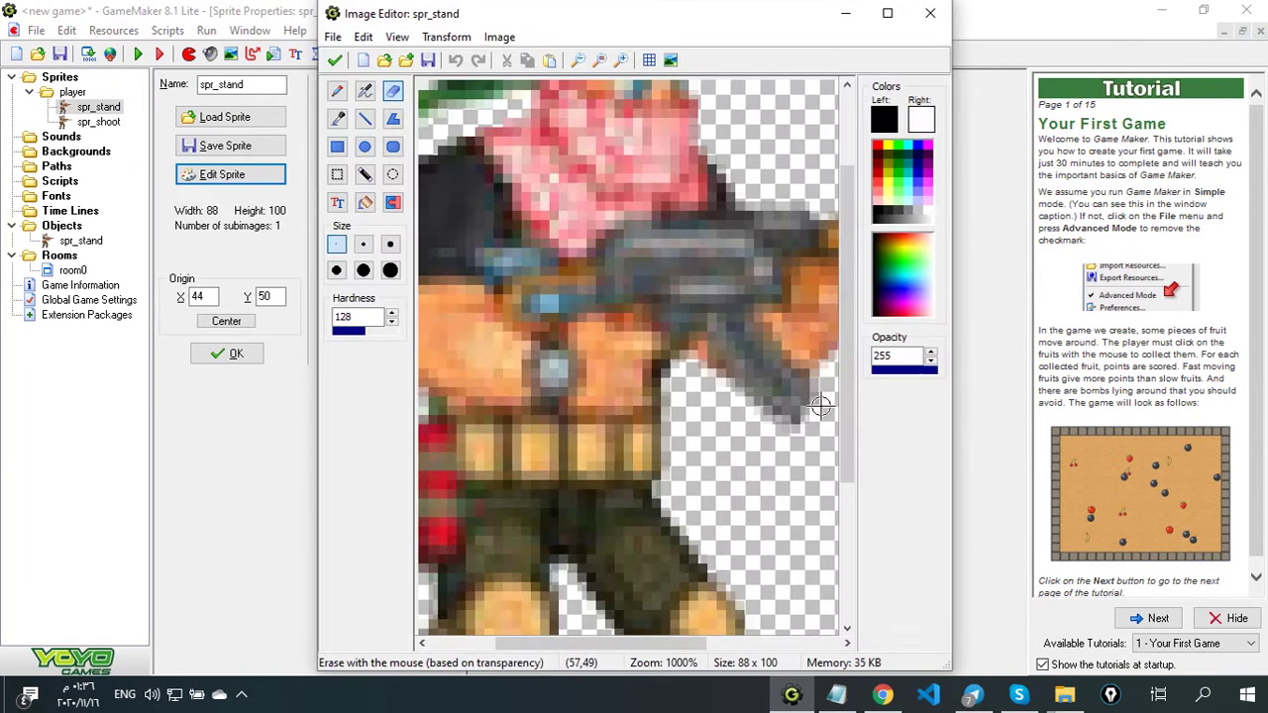
scroll(651, 503, "up", 2)
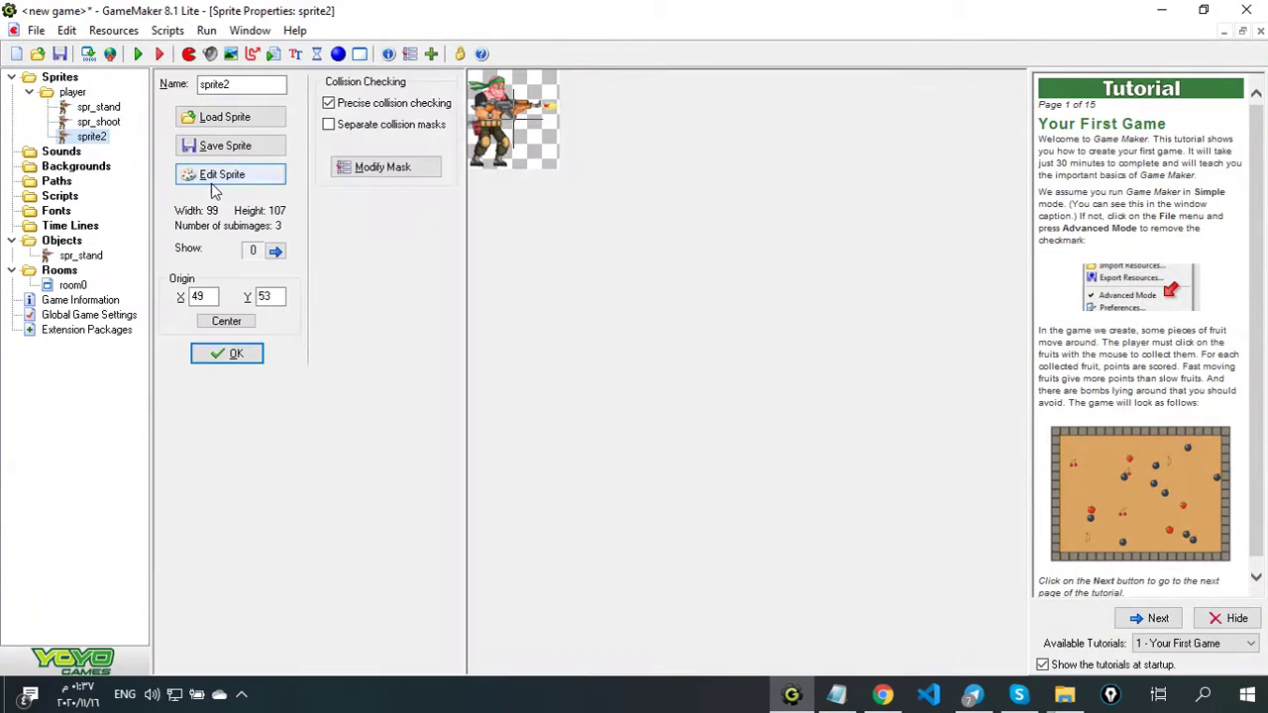
Replace the remaining frame of sprite2 with a 99 by 107 strip image of the first running soldier in the sheet's third row
left_click(222, 174)
left_click(782, 164)
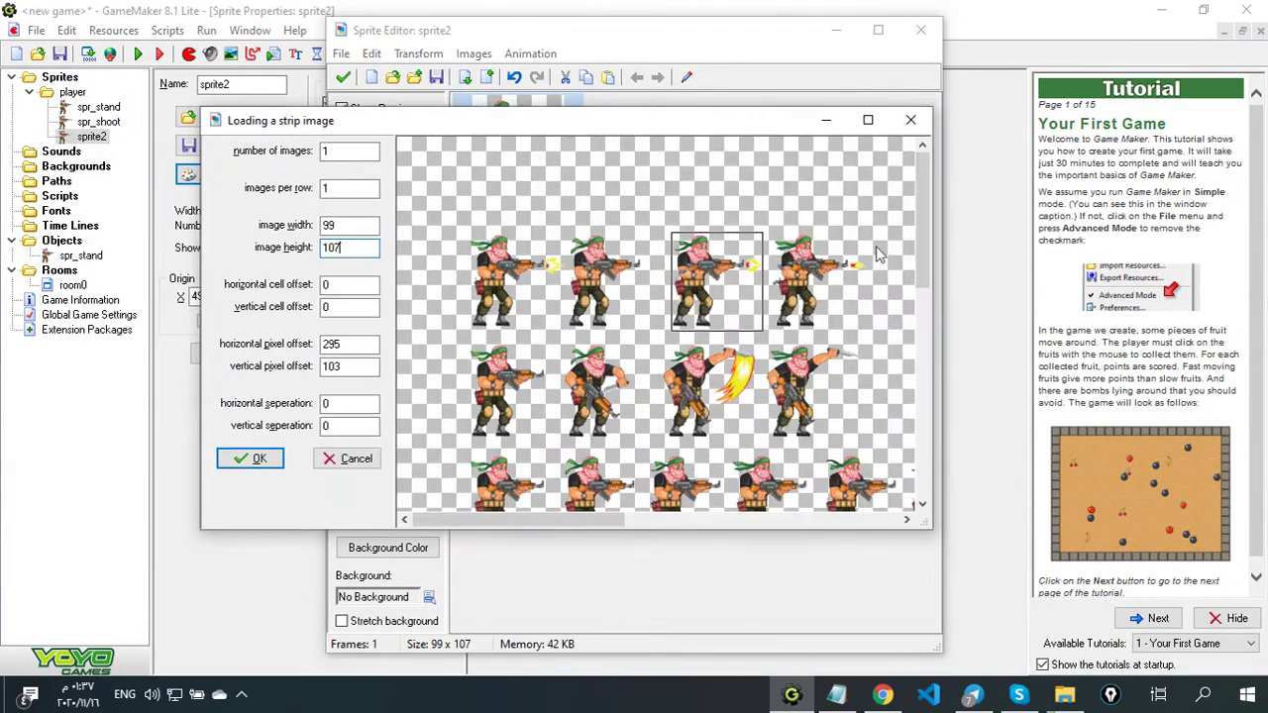
scroll(921, 408, "down", 4)
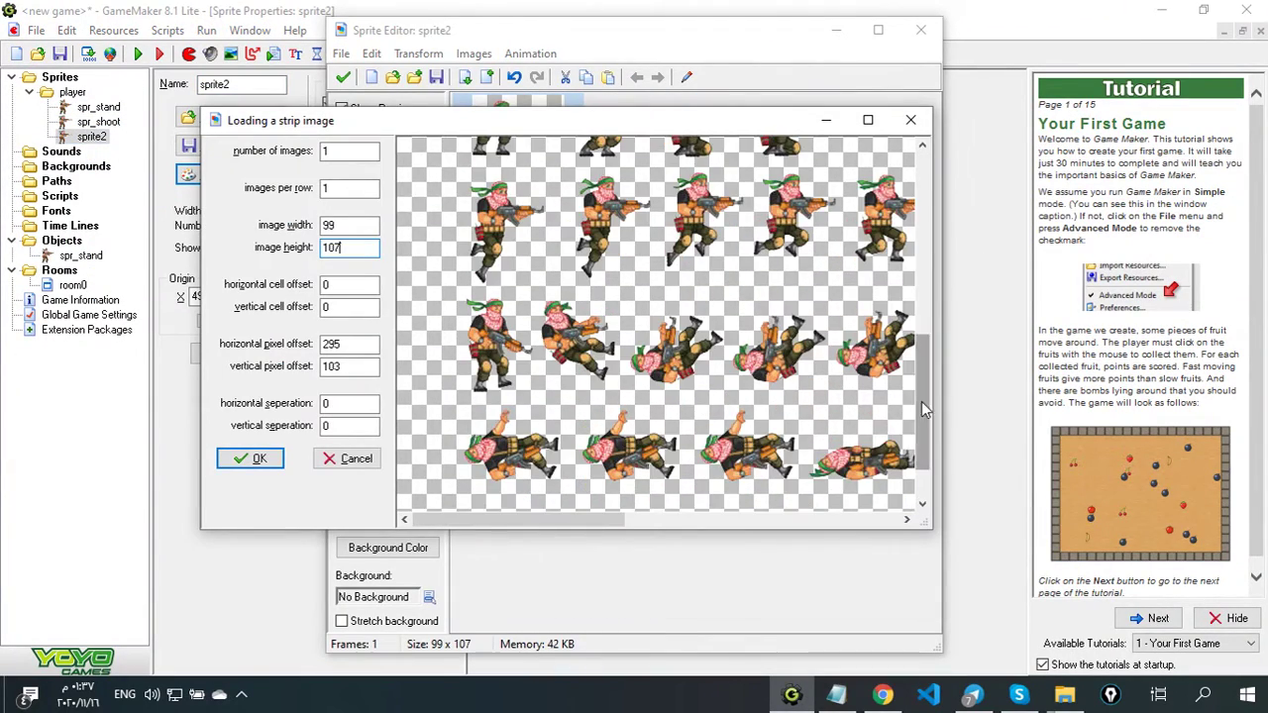
left_click_drag(923, 409, 923, 290)
left_click_drag(460, 297, 460, 277)
left_click(251, 459)
left_click(476, 177)
key("Delete")
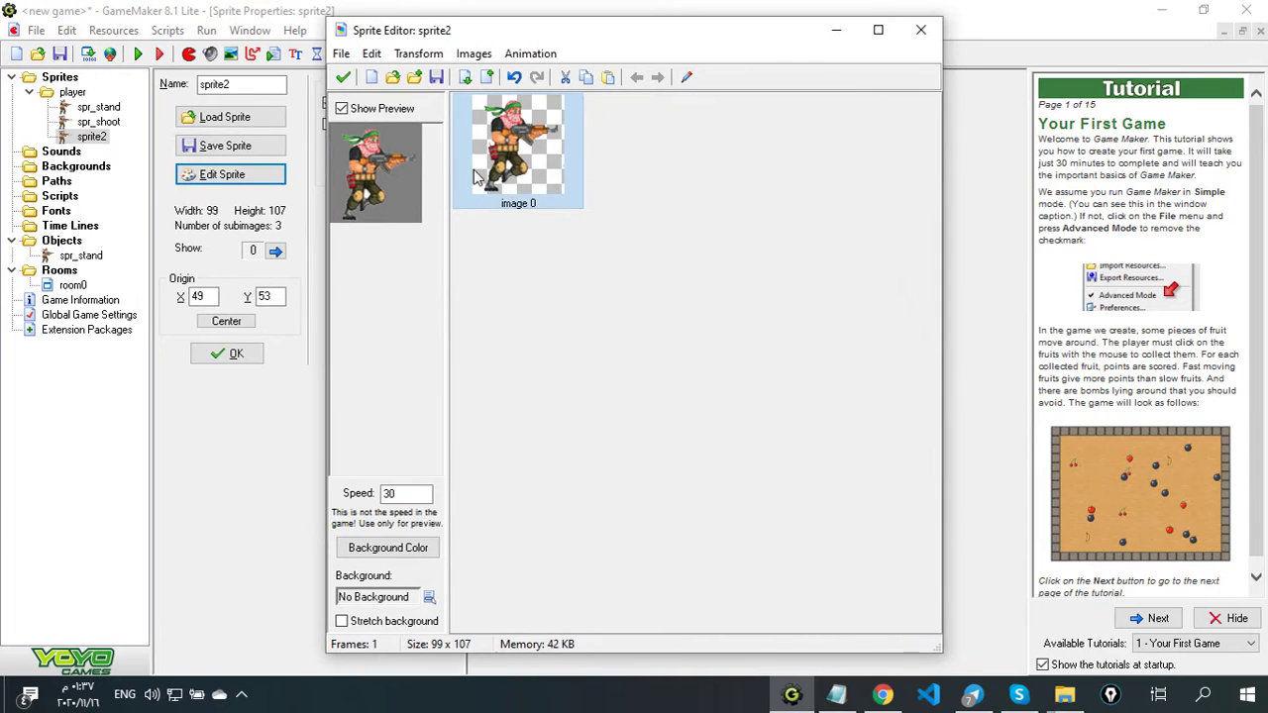
Erase the stray pixels around the first running frame and keep the edit
double_click(475, 176)
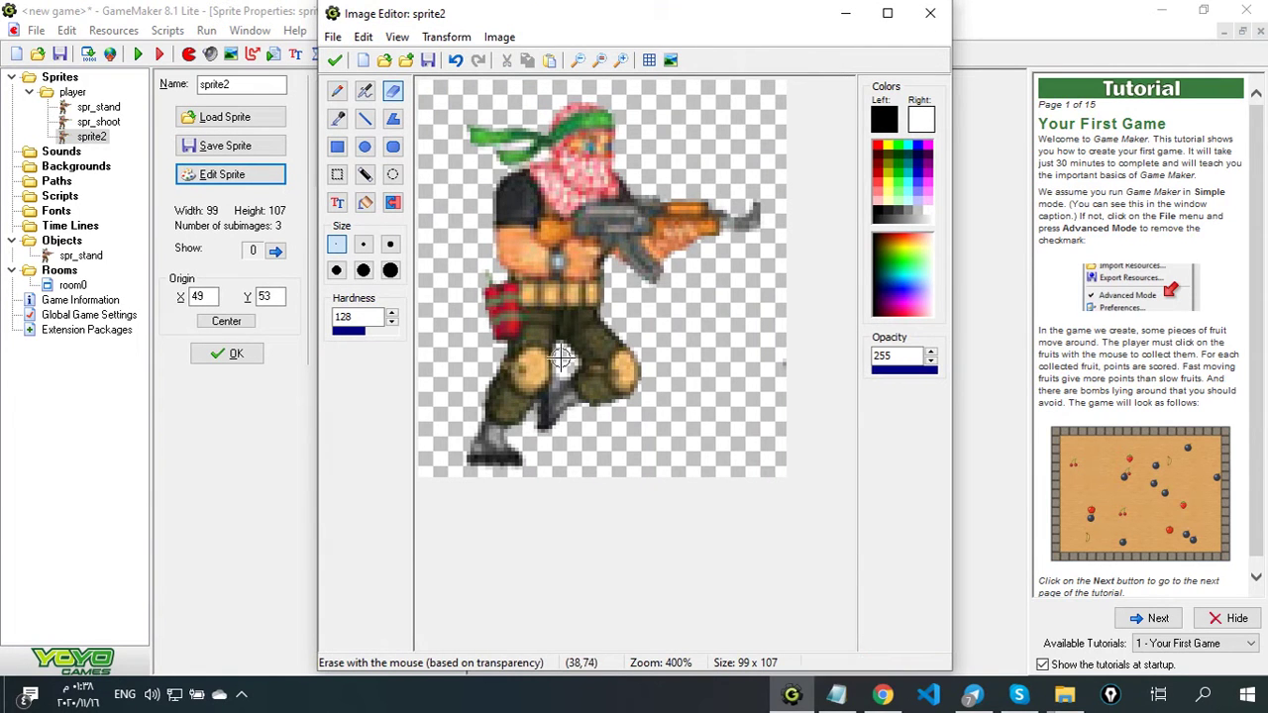
scroll(523, 149, "up", 1)
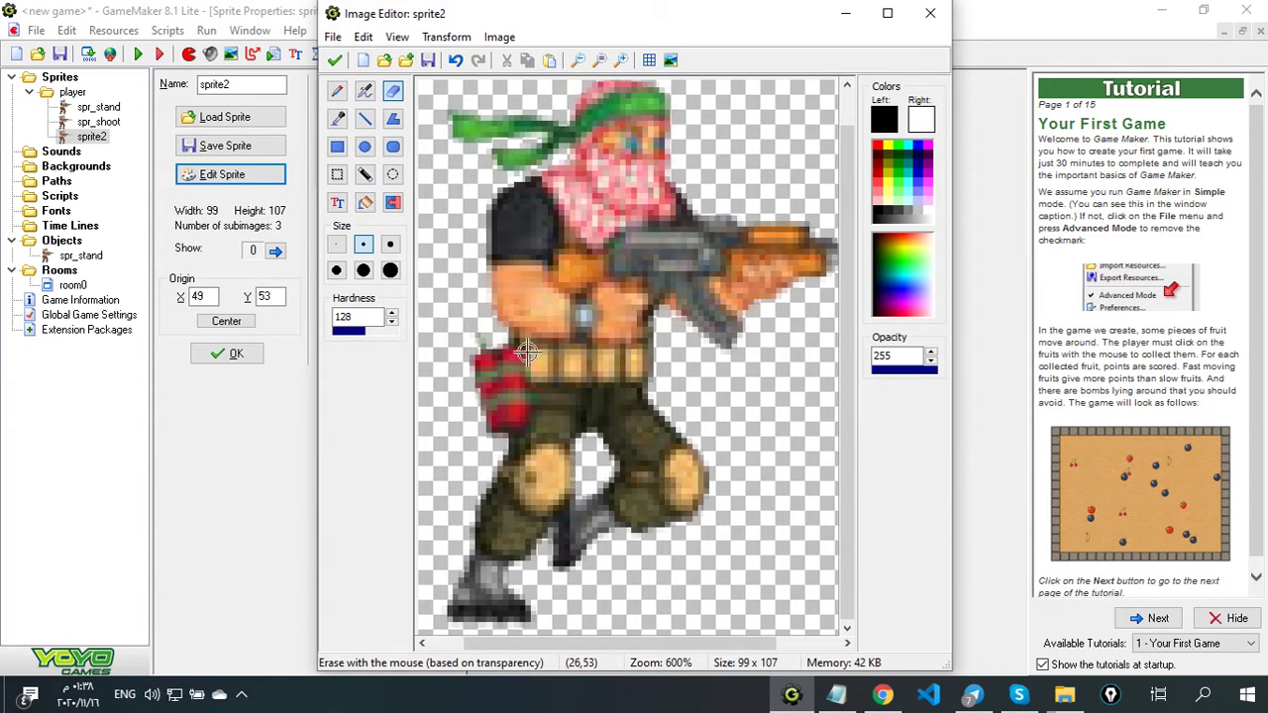
left_click(335, 61)
Append the second and third running soldiers of the sheet's third row as 99 by 107 frames
left_click(342, 54)
left_click(489, 188)
left_click(764, 558)
left_click_drag(555, 282, 546, 272)
left_click(250, 457)
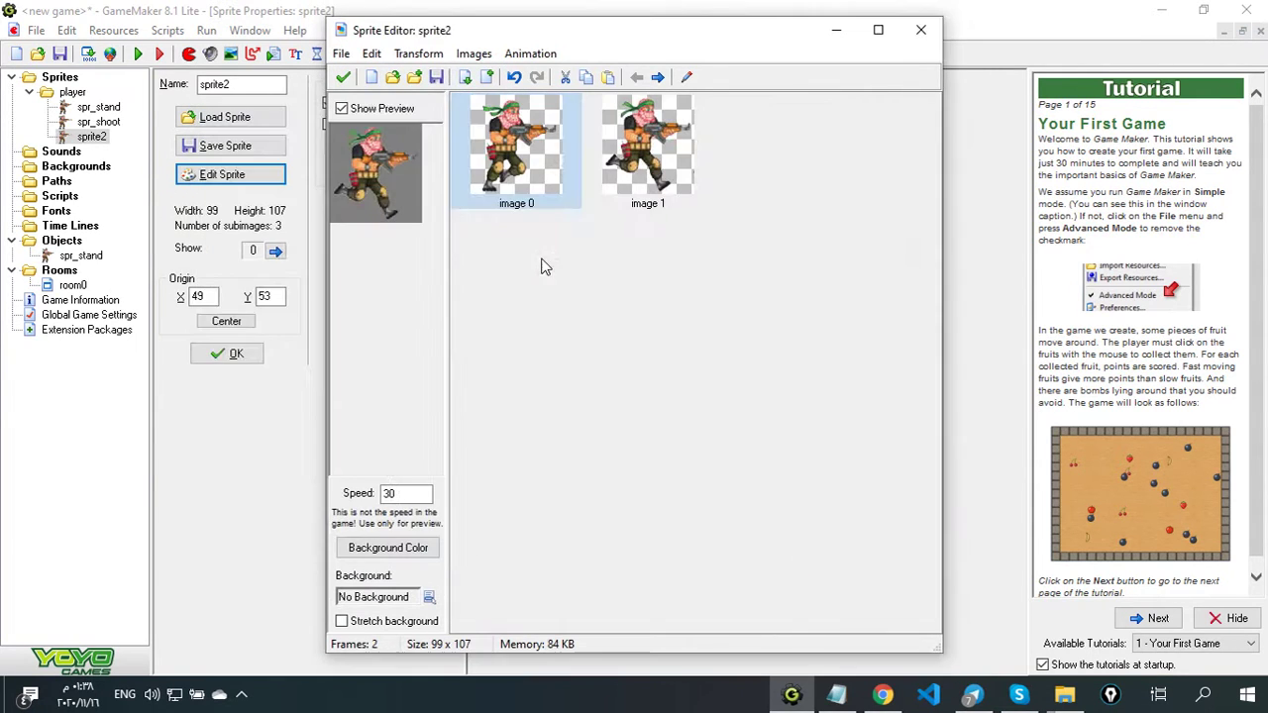
left_click(342, 54)
left_click(416, 188)
left_click(765, 561)
left_click_drag(650, 292, 630, 281)
left_click(251, 457)
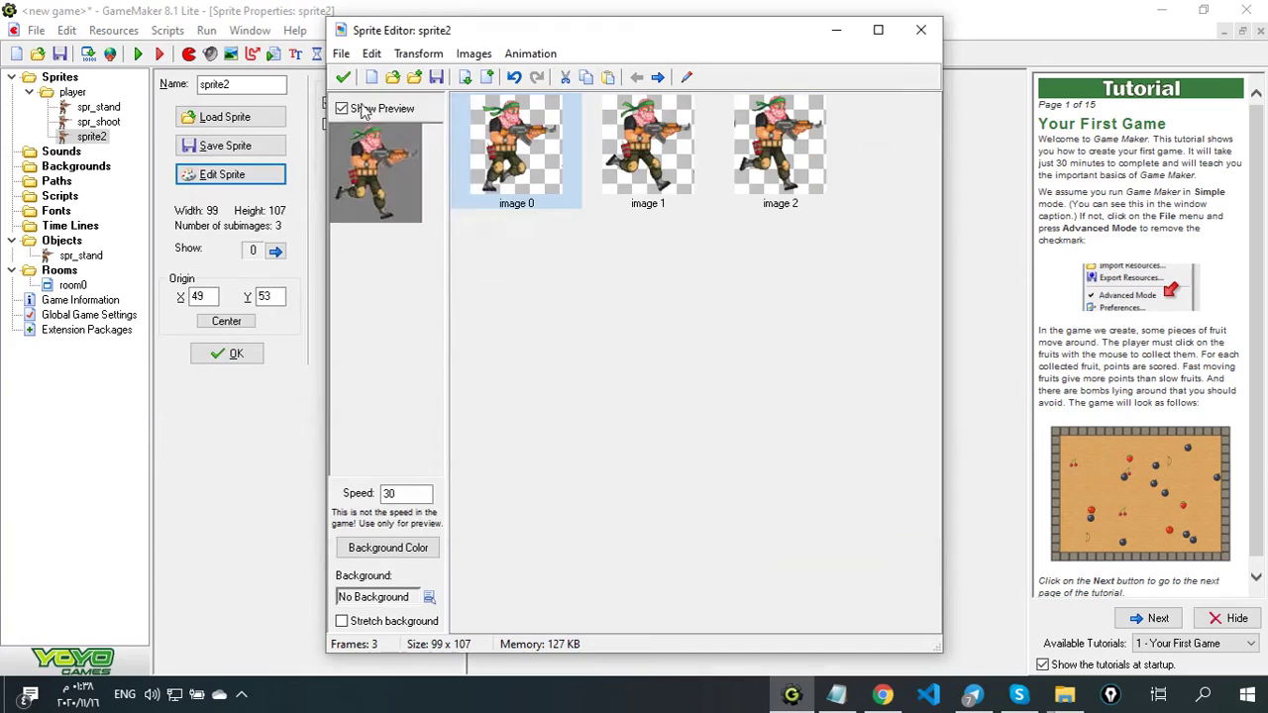
Append the fourth and fifth running soldiers from the player copy sheet to the running animation
left_click(341, 53)
left_click(416, 188)
left_click(765, 561)
left_click_drag(731, 287, 722, 281)
left_click(250, 458)
left_click(341, 53)
left_click(416, 188)
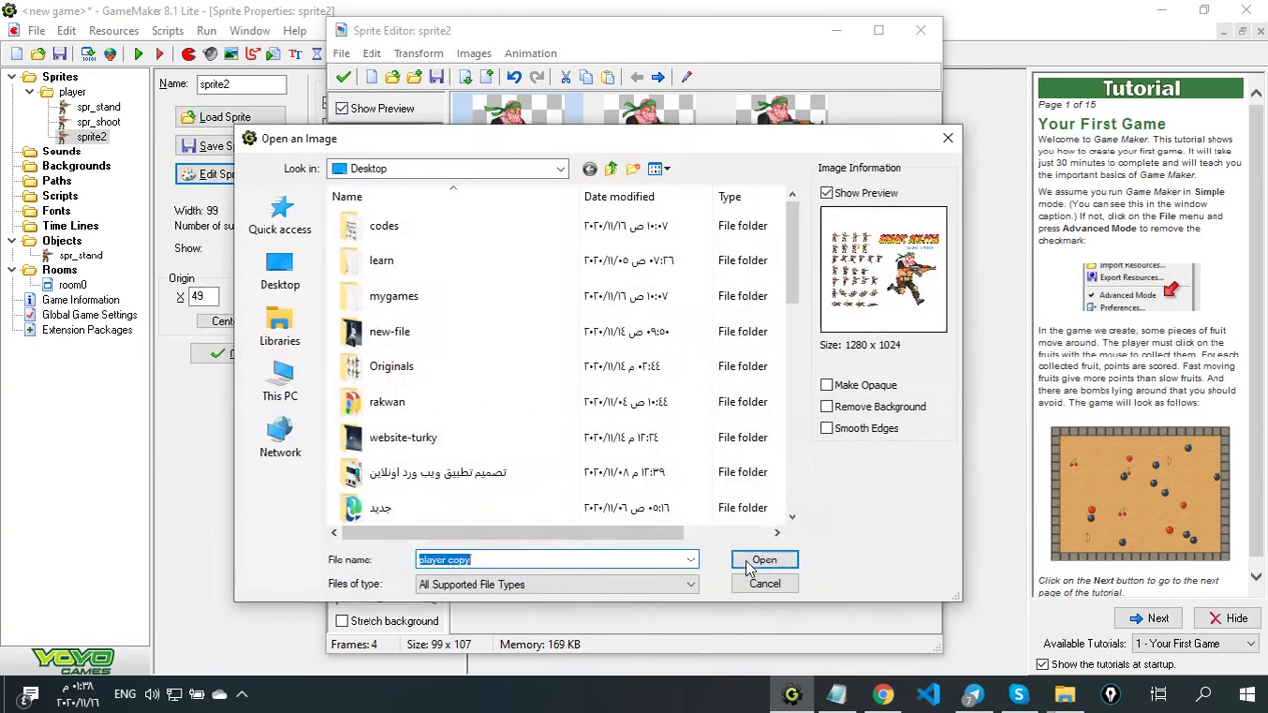
left_click(763, 561)
left_click(251, 458)
Erase the stray pixels behind the soldier in the fifth running frame and keep the edit
double_click(644, 297)
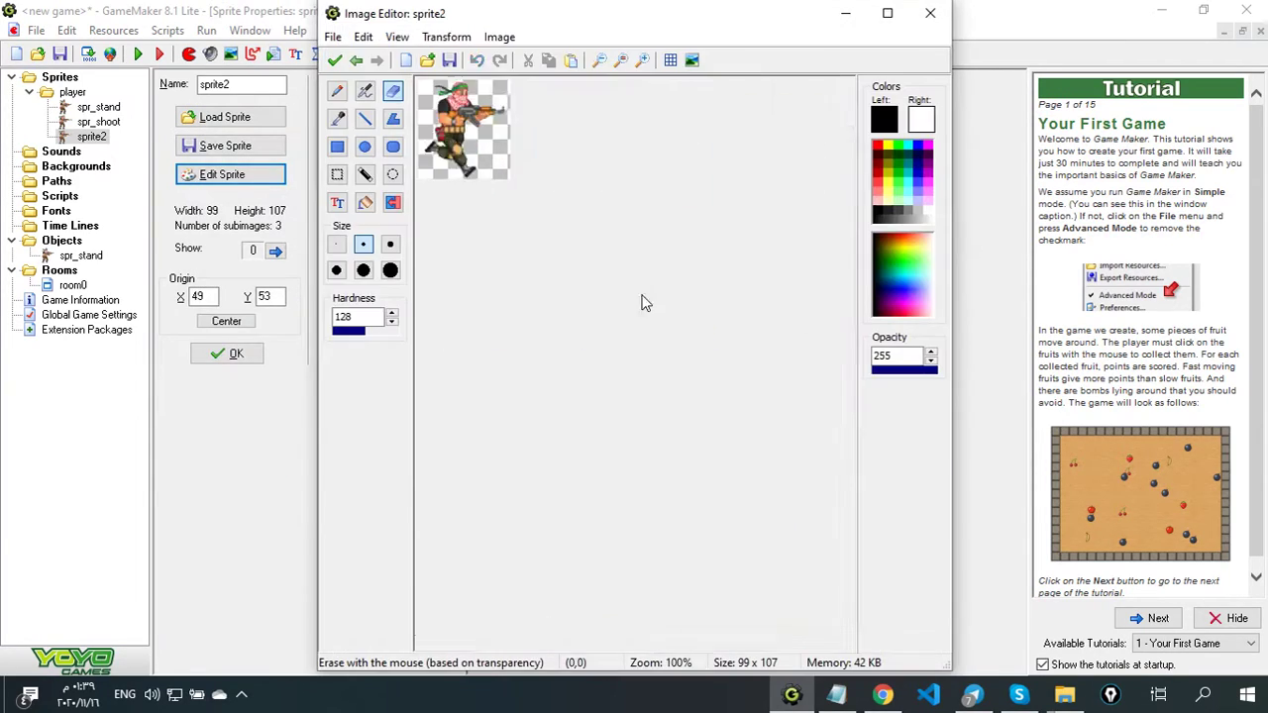
scroll(645, 302, "up", 5)
left_click_drag(486, 426, 499, 438)
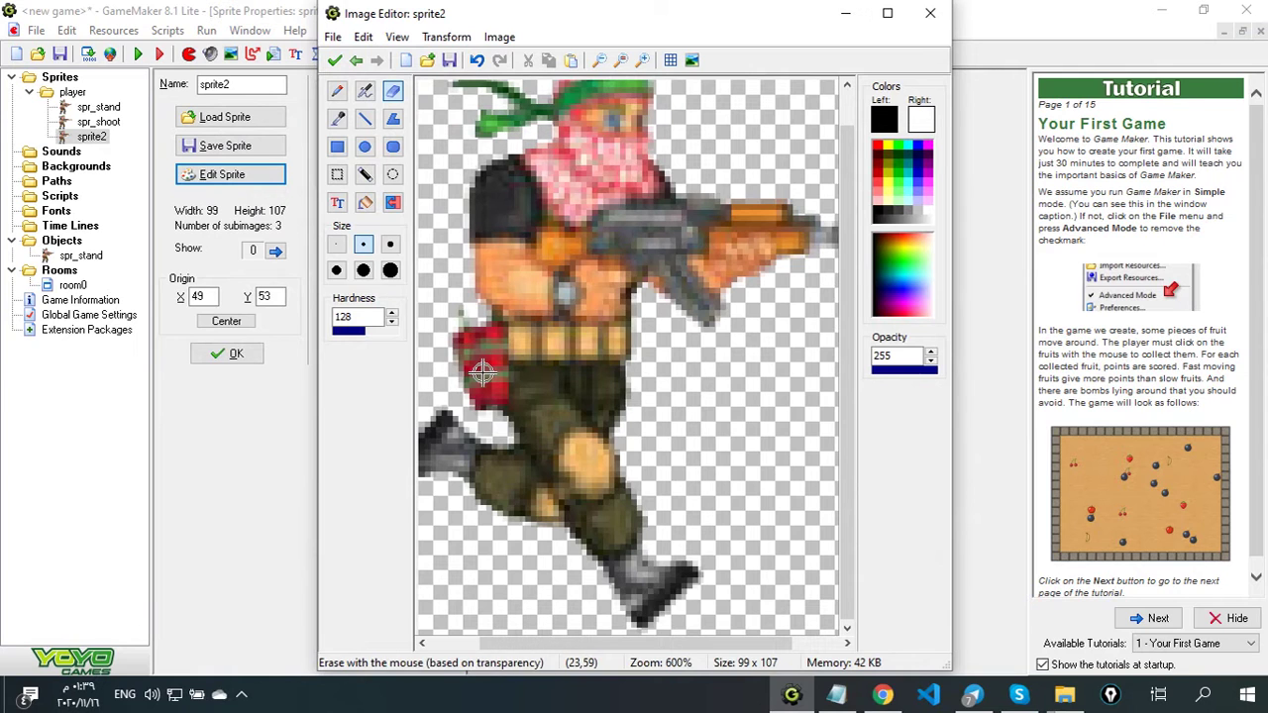
left_click(334, 60)
Append the last running soldier of the third row as a strip image 99 pixels wide and 117 high
left_click(342, 54)
left_click(416, 188)
left_click(763, 560)
left_click_drag(594, 518, 698, 519)
left_click_drag(654, 287, 648, 281)
left_click_drag(335, 248, 327, 247)
type("117")
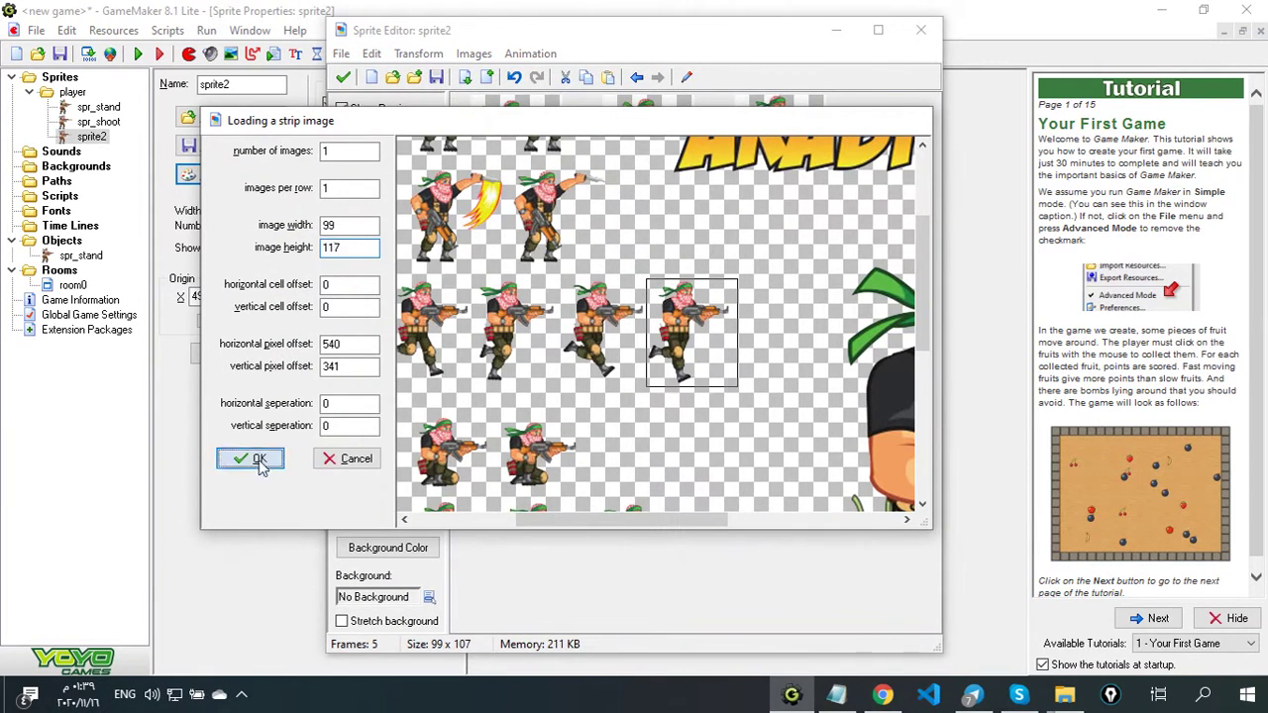
left_click(260, 462)
key("Return")
Clean the stray pixels from the last running frames and save the frames to the sprite
double_click(528, 311)
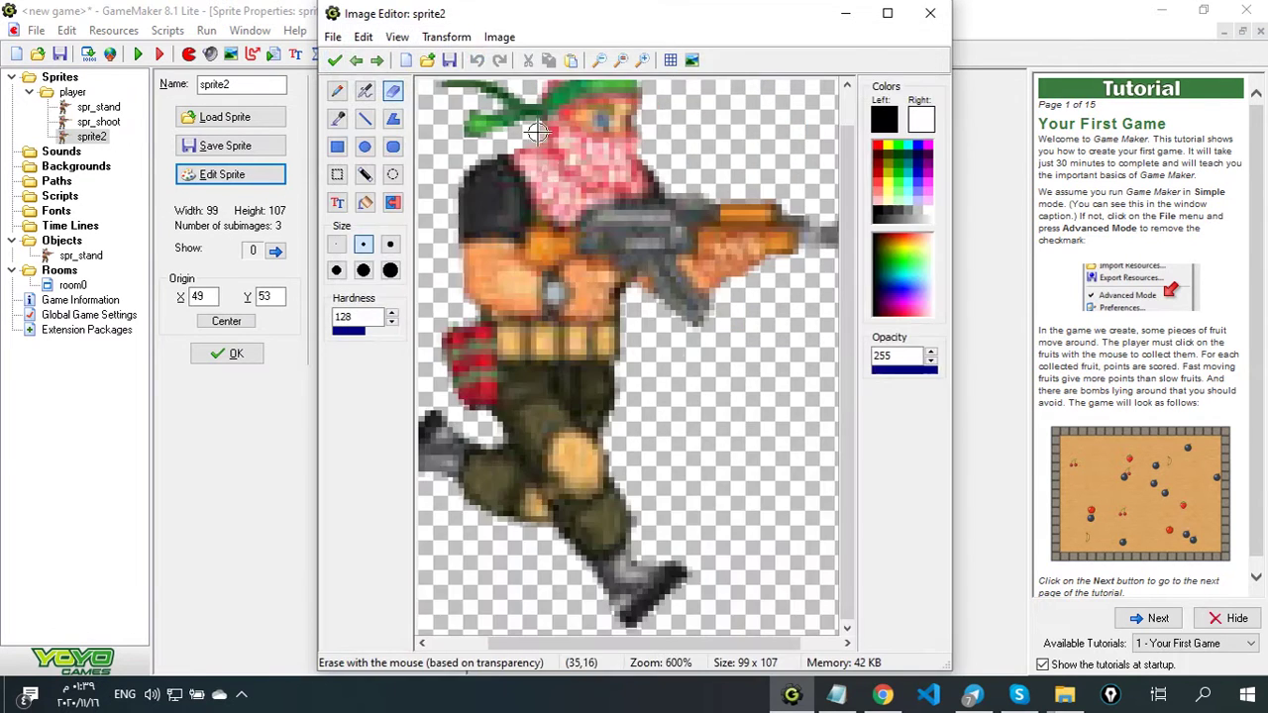
scroll(528, 311, "up", 5)
left_click_drag(539, 135, 485, 150)
left_click(339, 61)
left_click(343, 80)
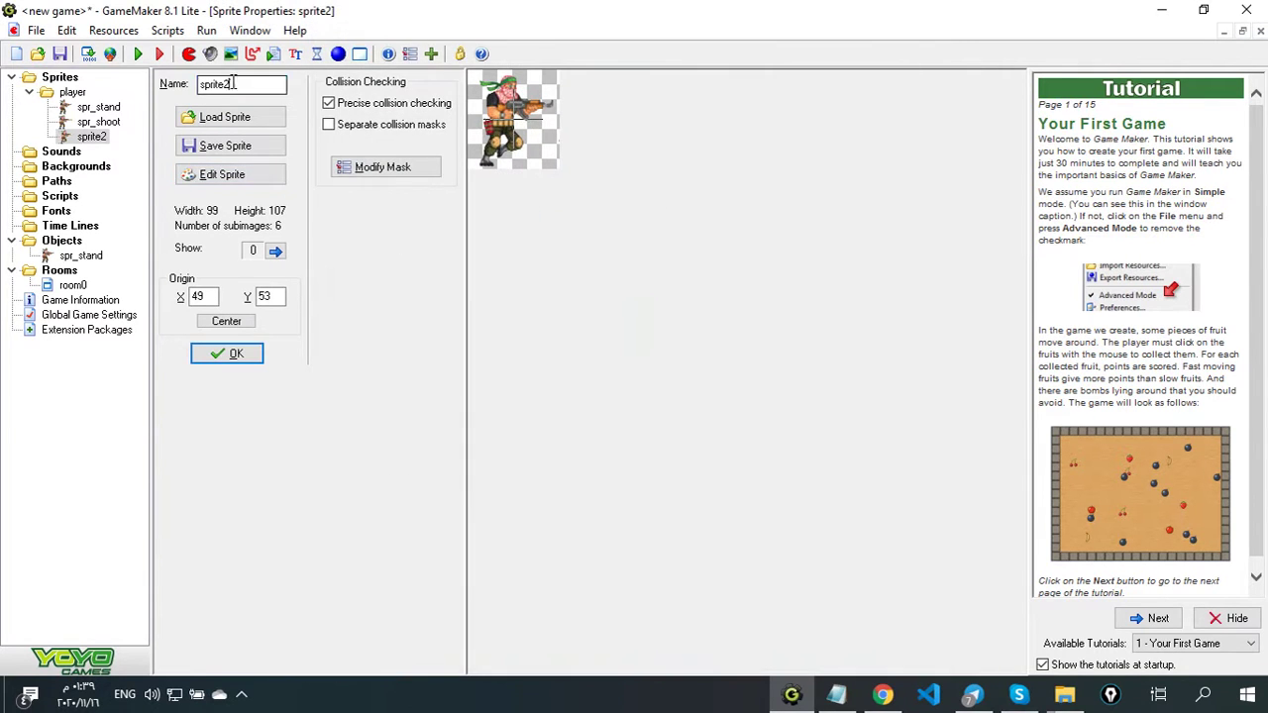
Rename the running sprite spr_run and save its properties
left_click_drag(234, 85, 138, 82)
type("spr_run")
key("Return")
In the Notepad note, list "a- stand", "b- shoot" and "c-run", add a divider and write "now we will to add move player directi"
key("alt+Tab")
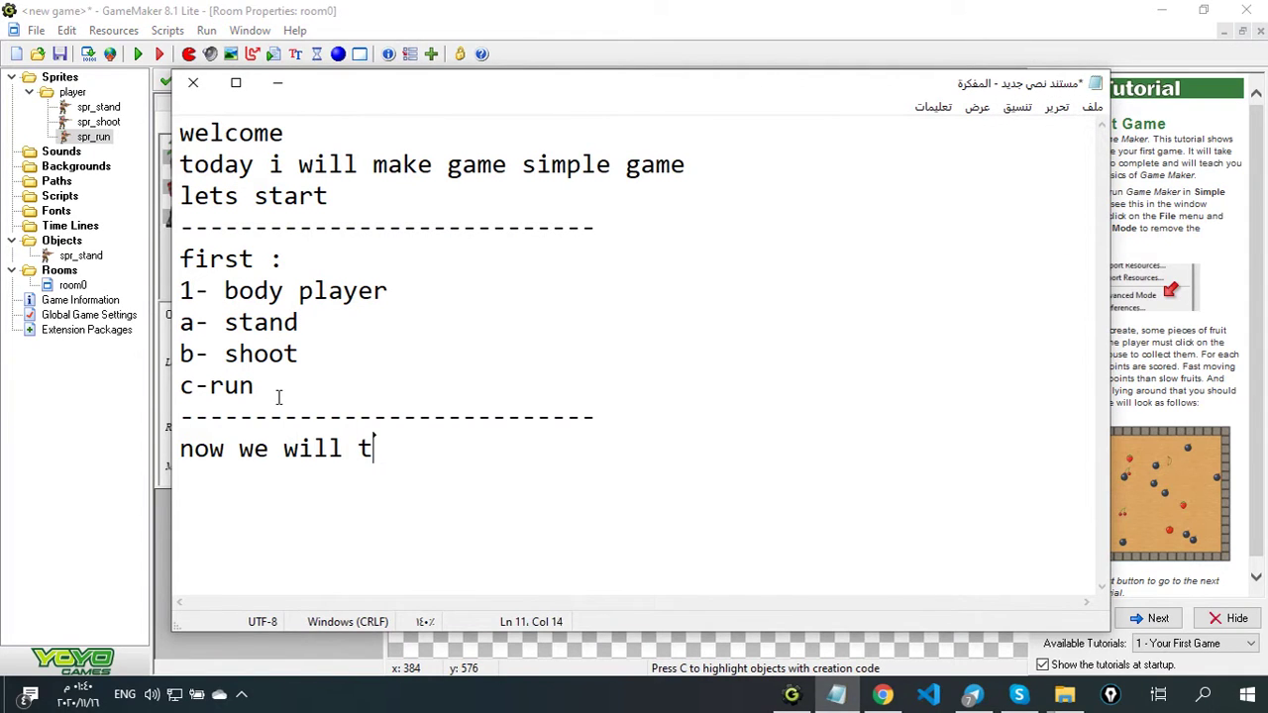
type("o add move player directi")
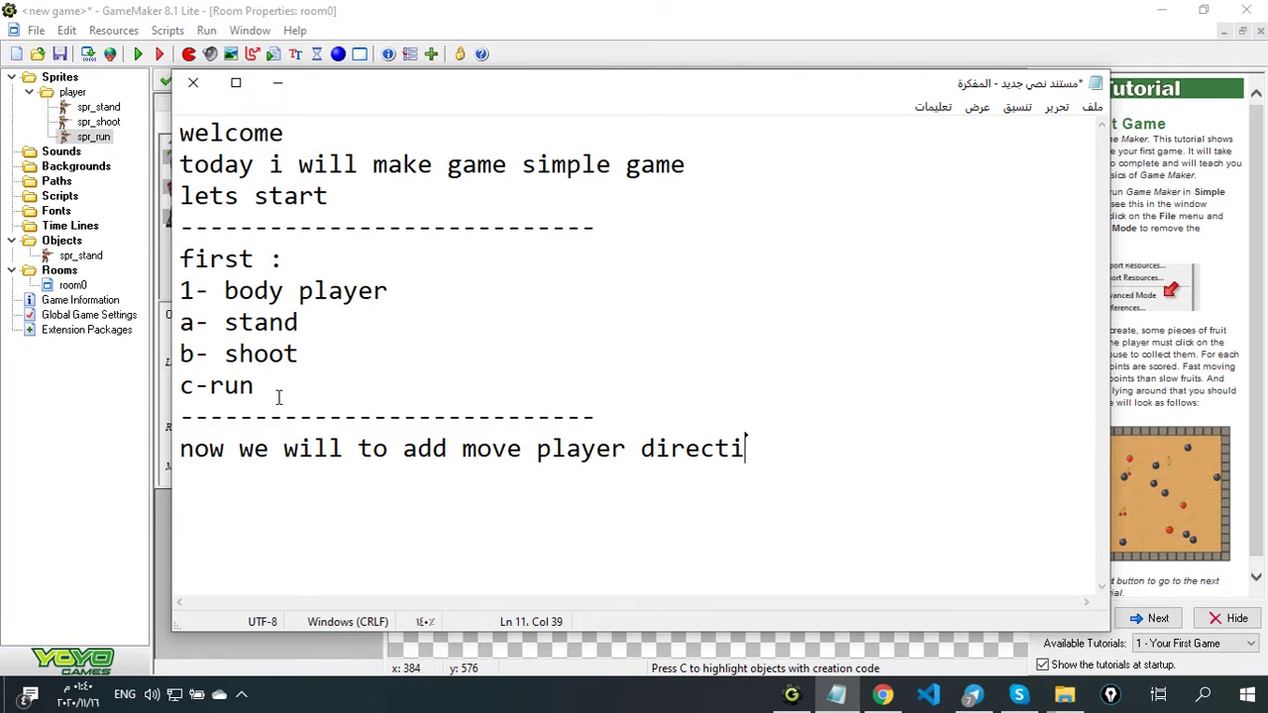
Switch back to GameMaker and add an Execute Code action to the Create event of the spr_stand object
key("alt+Tab")
double_click(80, 255)
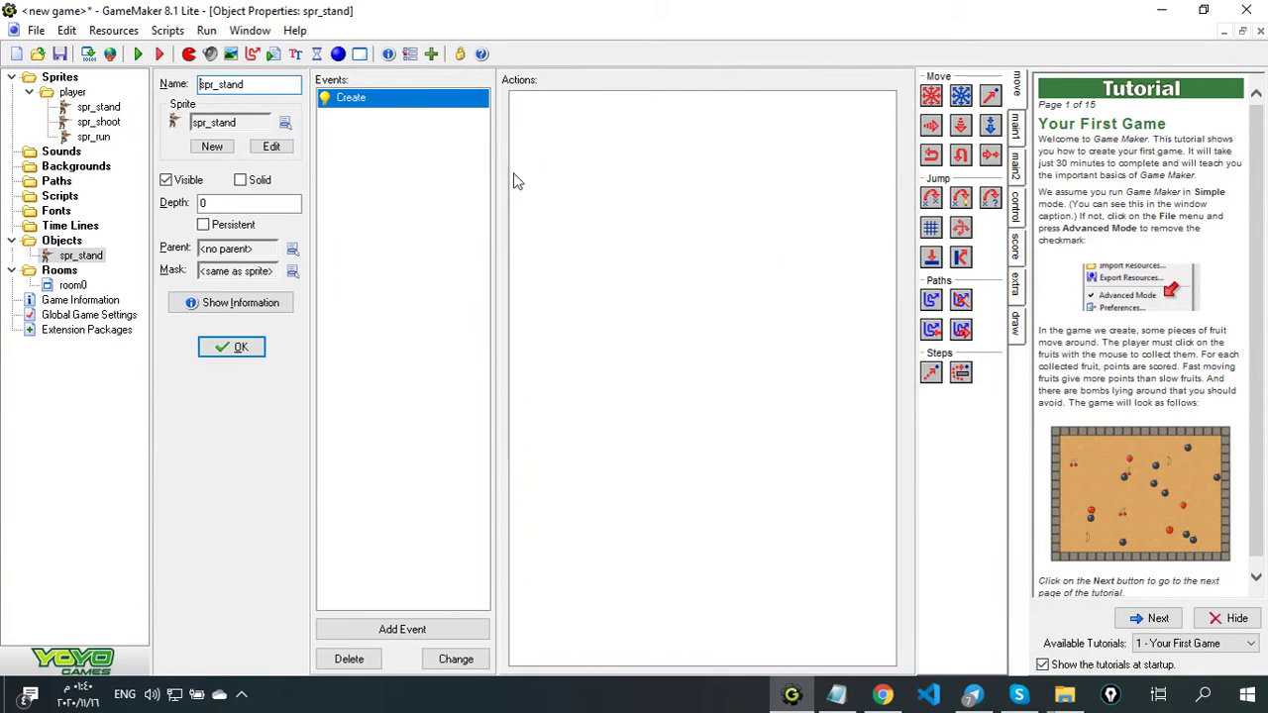
left_click(1016, 206)
left_click_drag(931, 272, 752, 234)
In the Create event code, write if (keyboard_checked(ord('W'))) followed by a pair of braces
type("if")
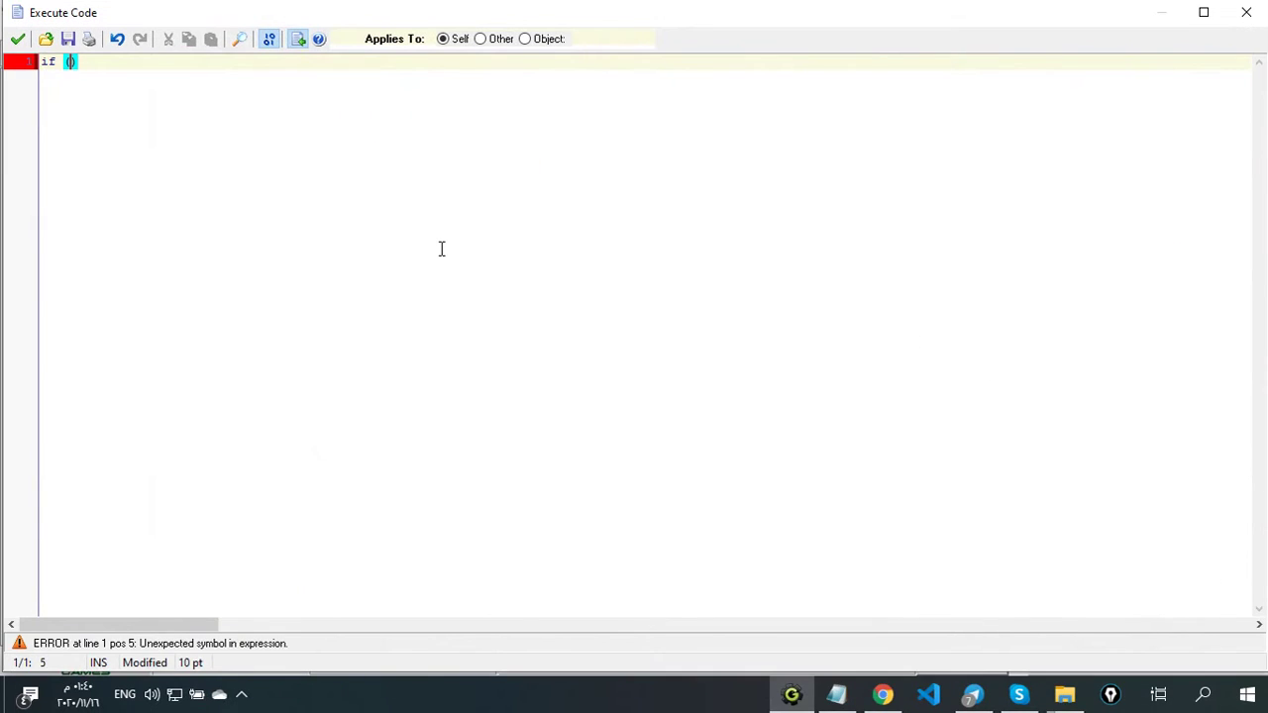
type(" (k")
key("BackSpace")
type("mouse")
key("BackSpace")
key("BackSpace")
key("BackSpace")
key("BackSpace")
key("BackSpace")
type("check")
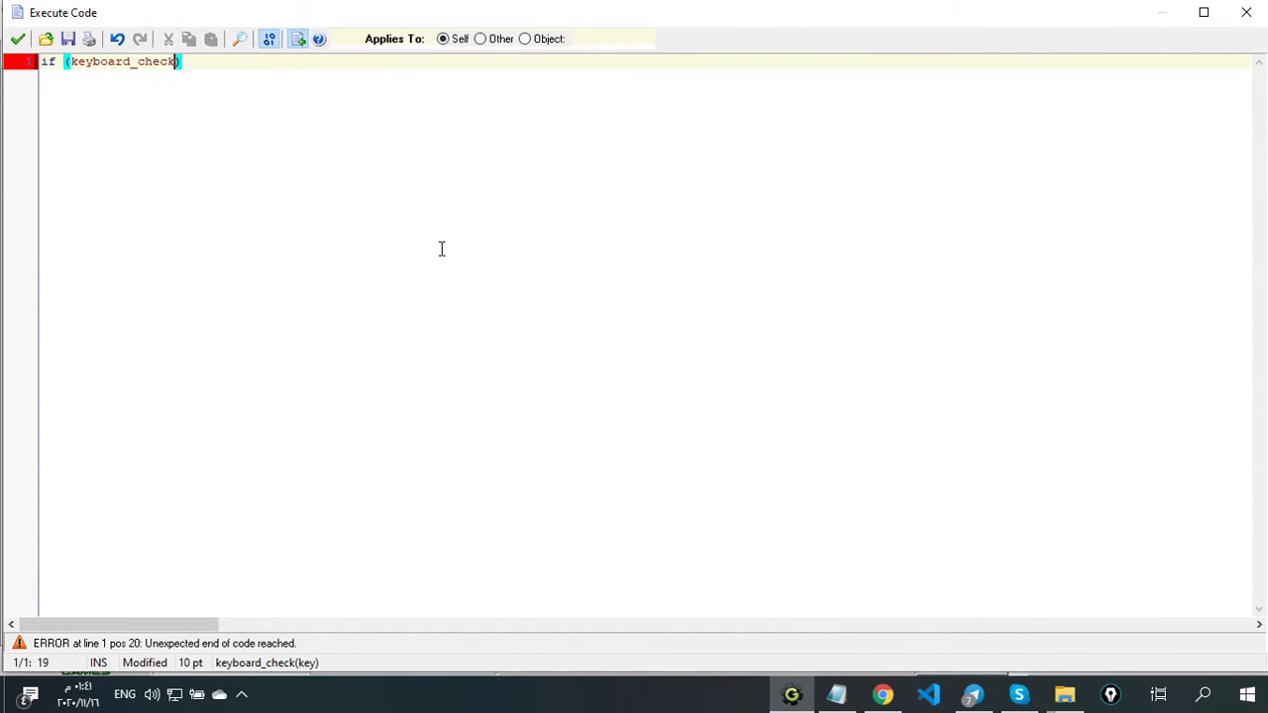
type("ed()")
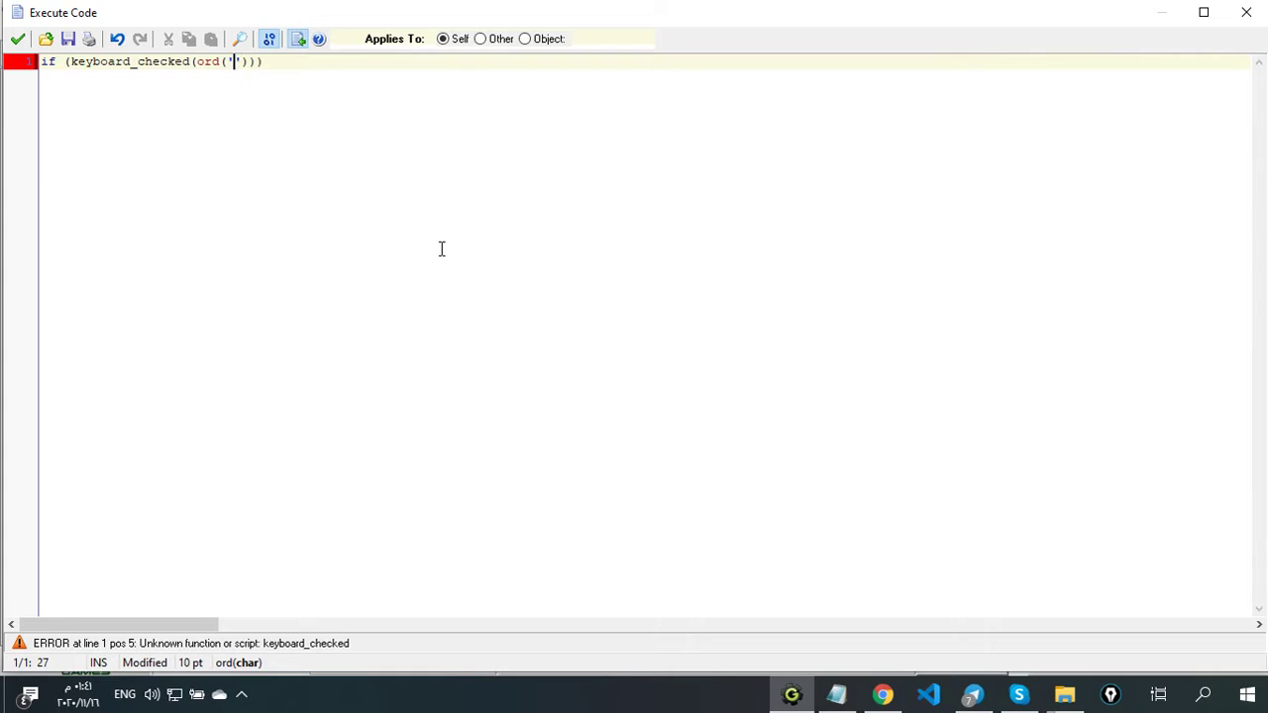
type("W")
key("End")
key("Return")
type("{")
key("Return")
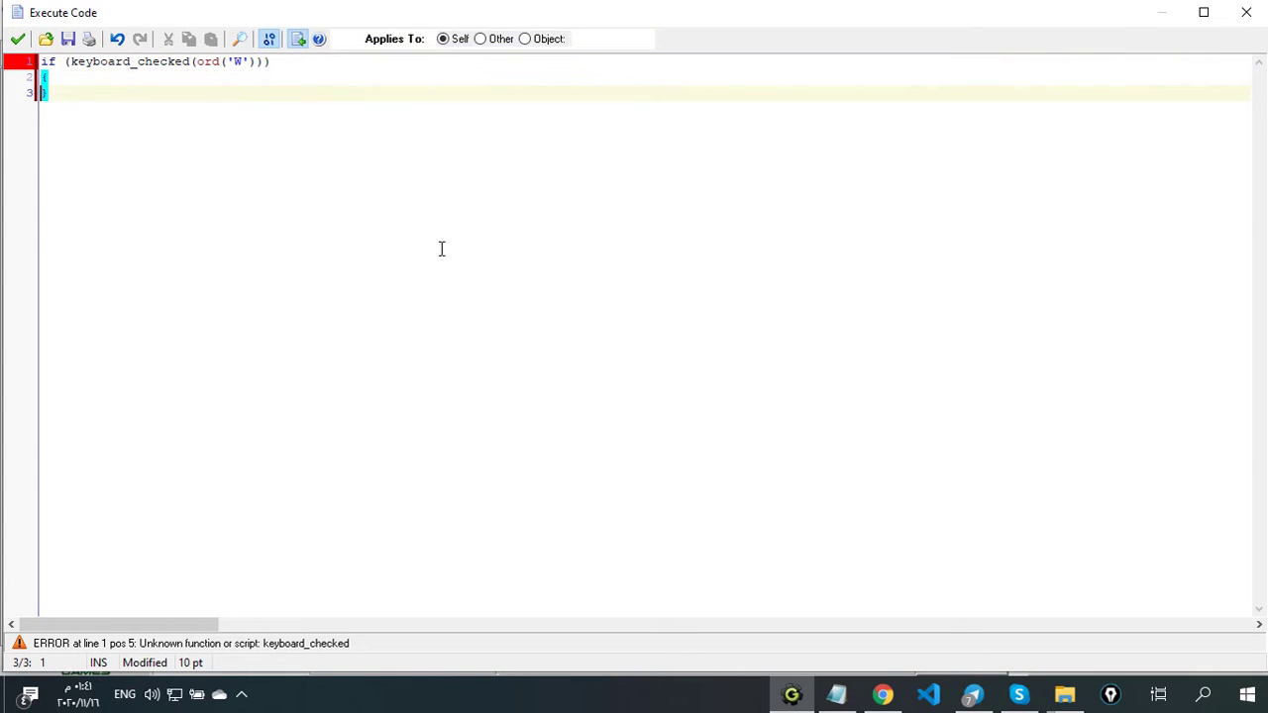
Move the opening brace onto the W condition line and correct the function name to keyboard_check
left_click(47, 76)
key("BackSpace")
key("BackSpace")
type("{")
key("Return")
left_click_drag(71, 63, 190, 66)
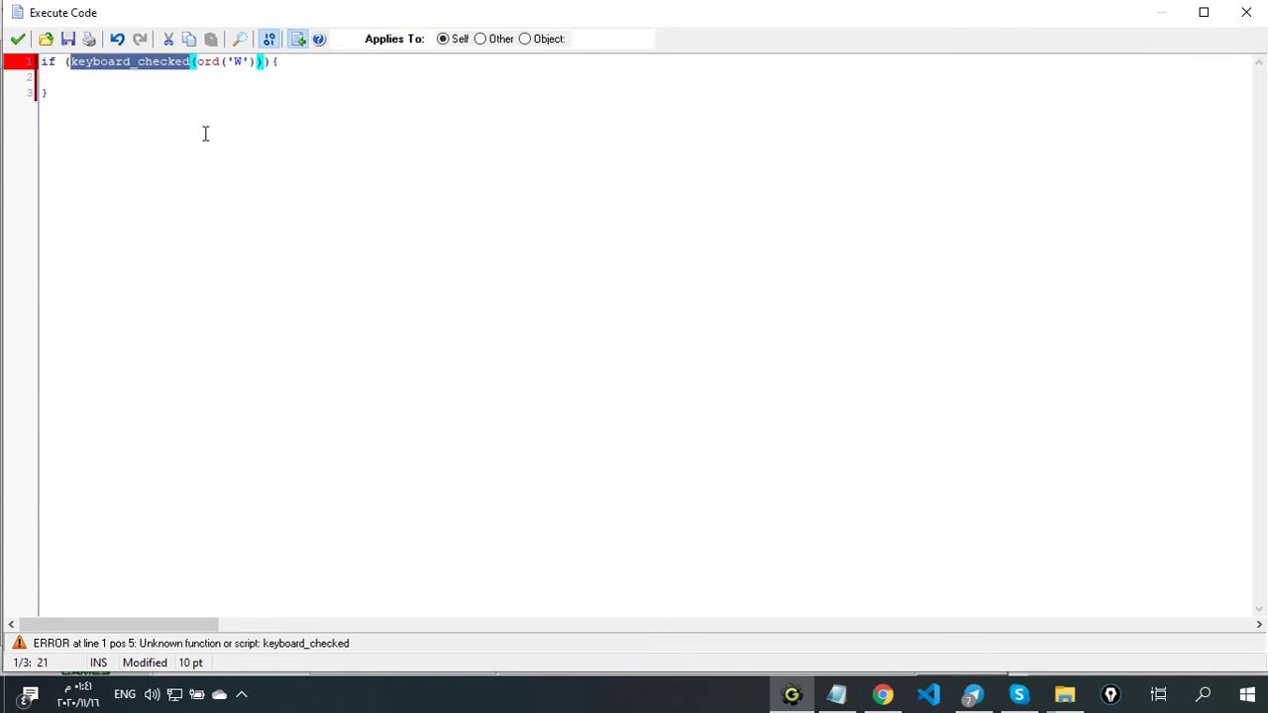
key("BackSpace")
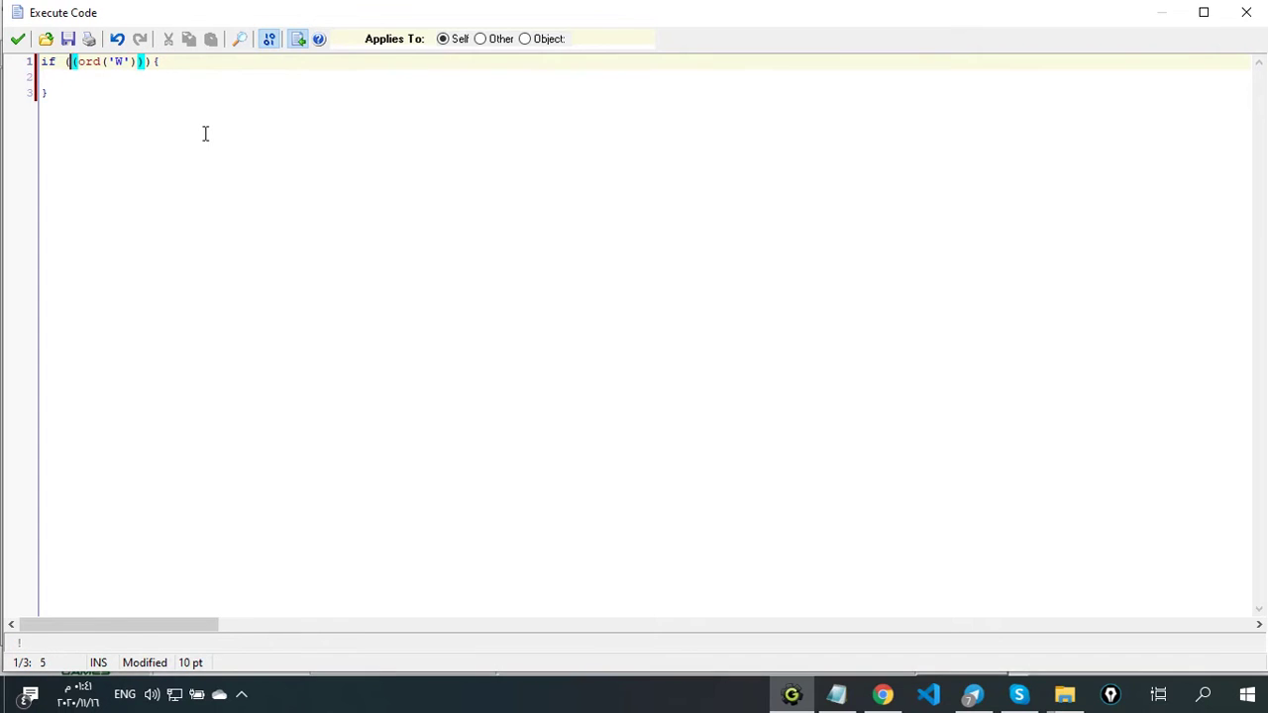
type("keyboard_check")
Give the W block the body y-=5 and add an if block for the S key with y+=5
left_click(282, 77)
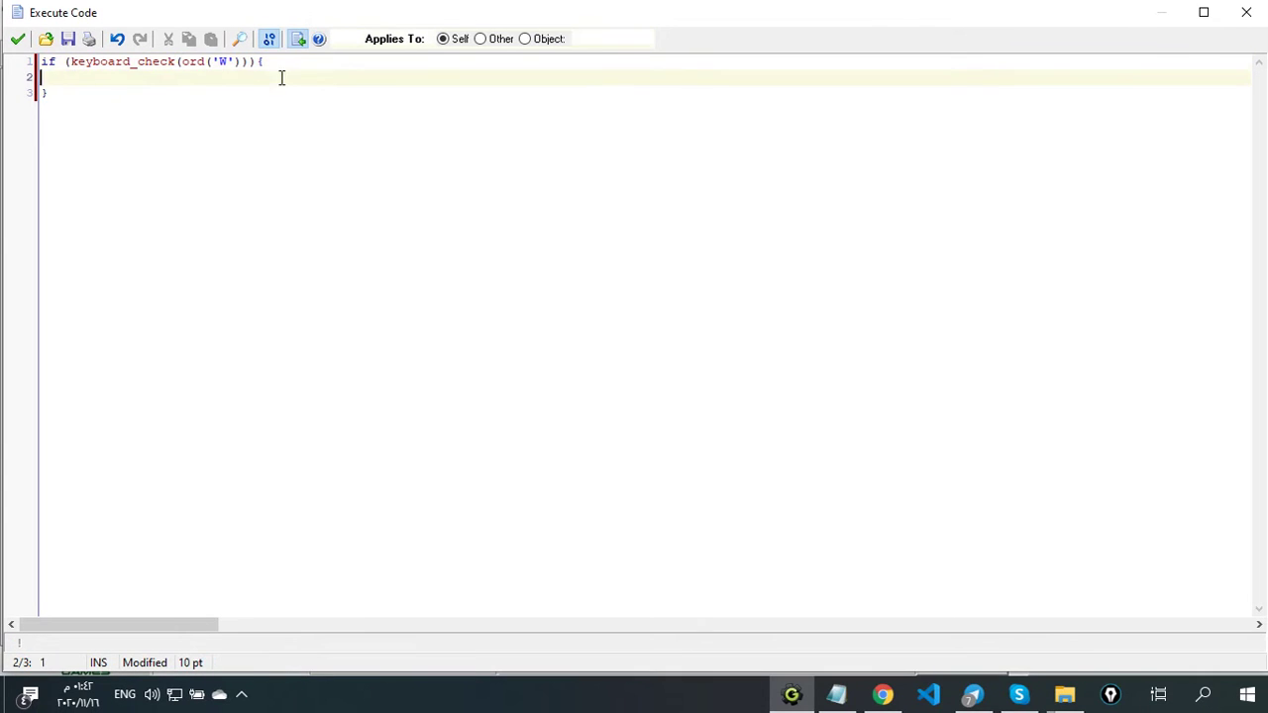
type("y-=5")
key("ctrl+a")
left_click(67, 118)
key("Return")
type("if")
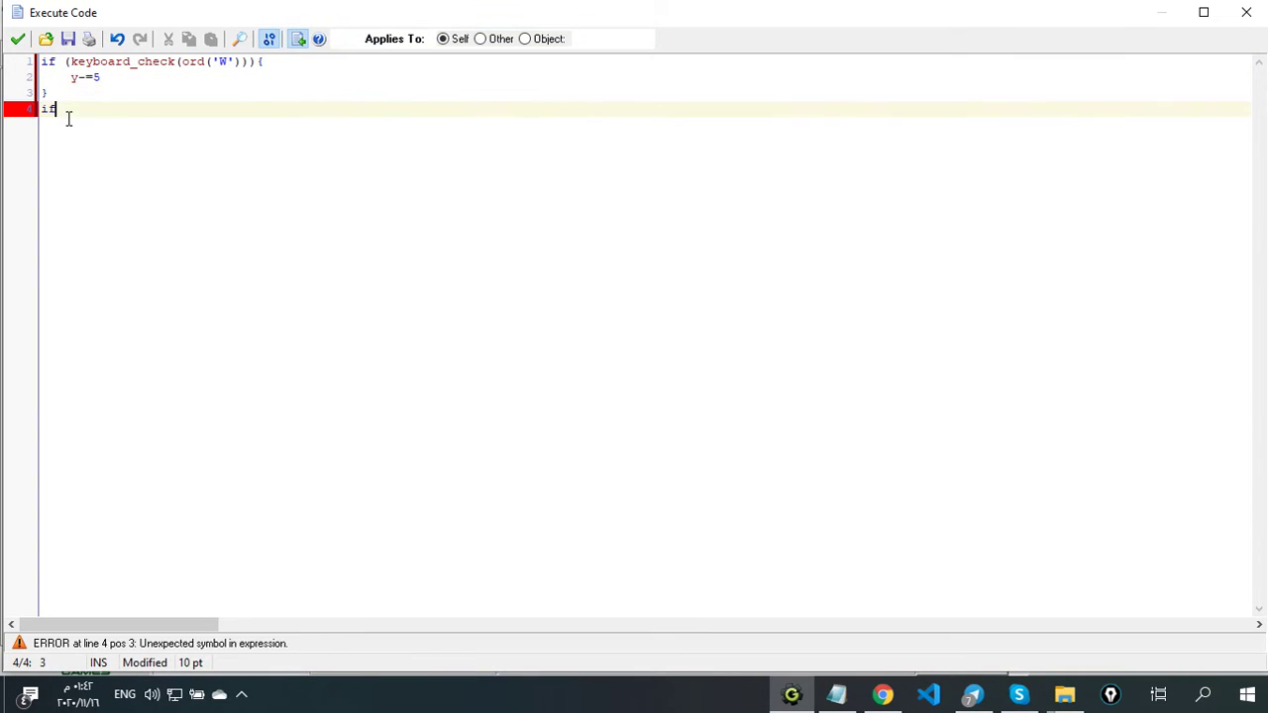
type("(keyboard_check(ord")
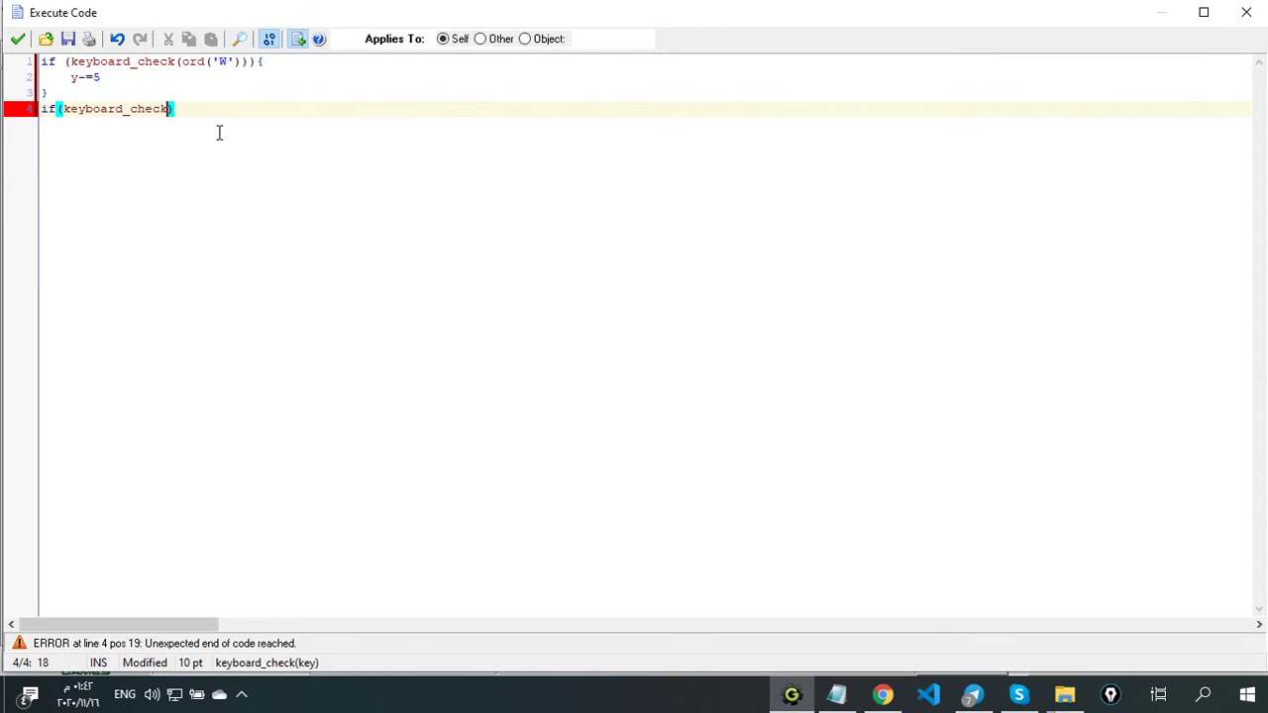
type("('S'))){")
key("Return")
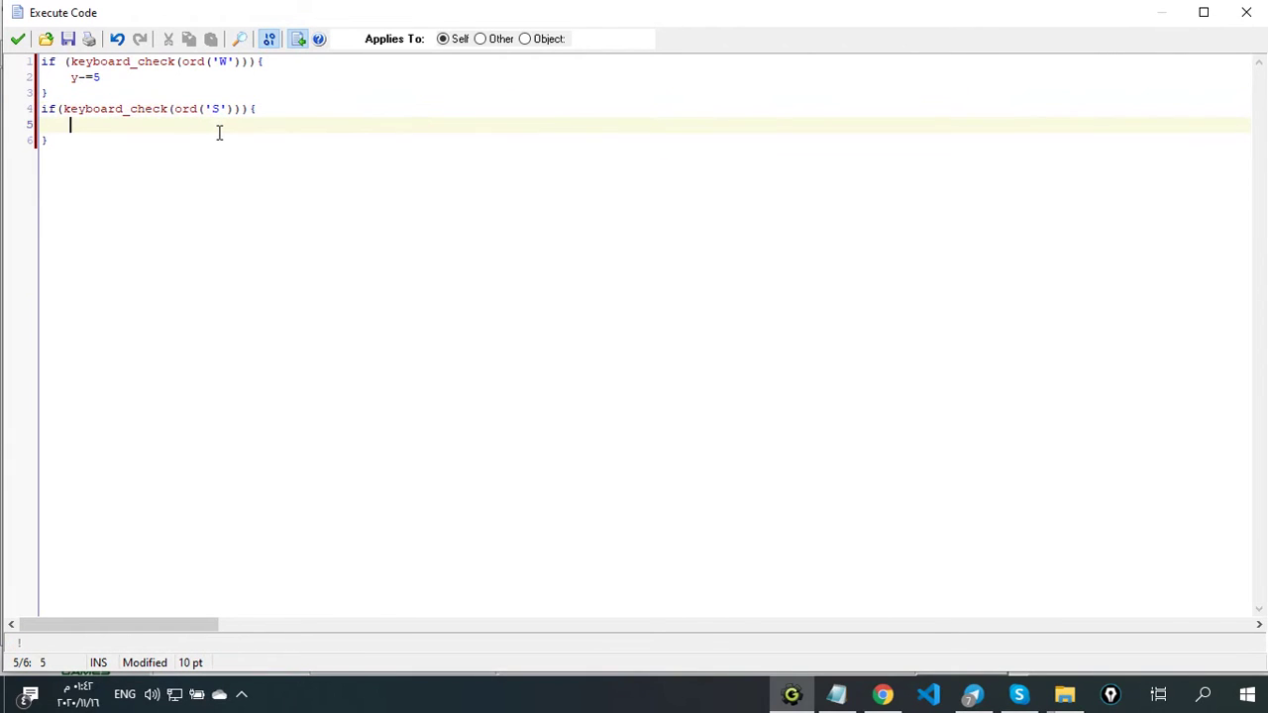
type("y+=5")
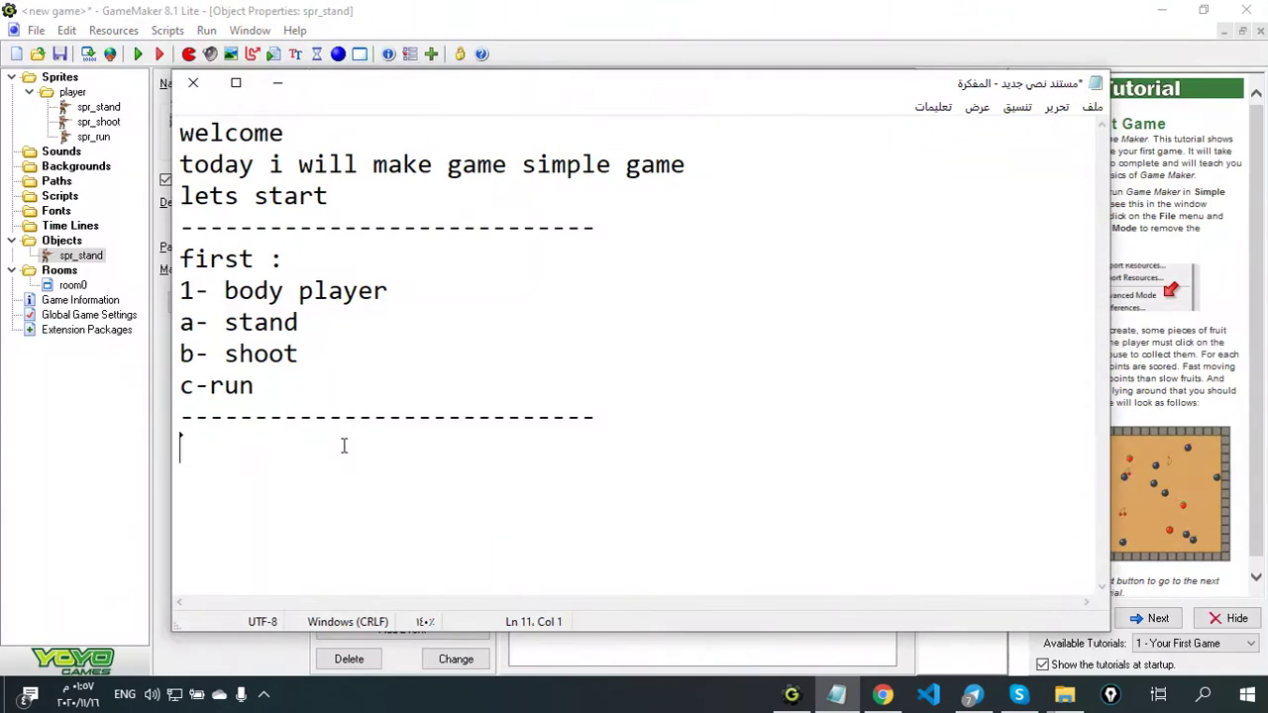
In the Notepad note, write "now we will add moving player" and "by keyboard = ' w s d a'" below the divider
type("mov")
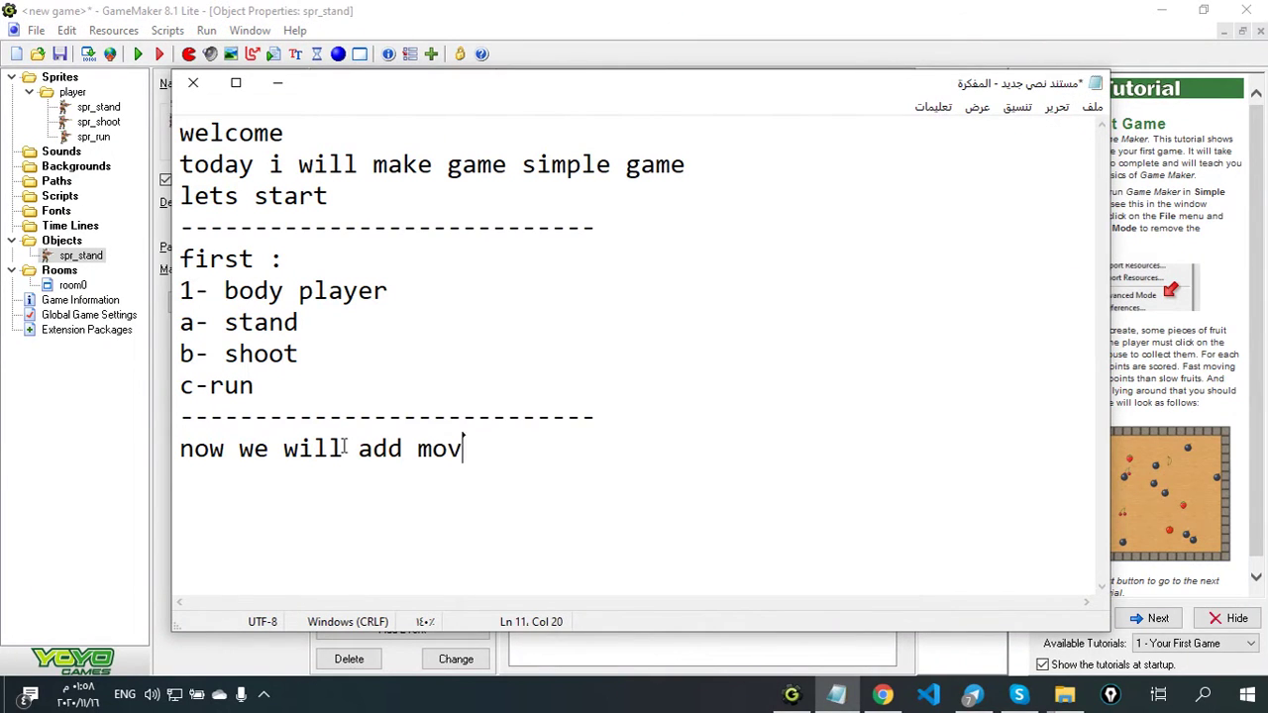
type("ing player")
key("Return")
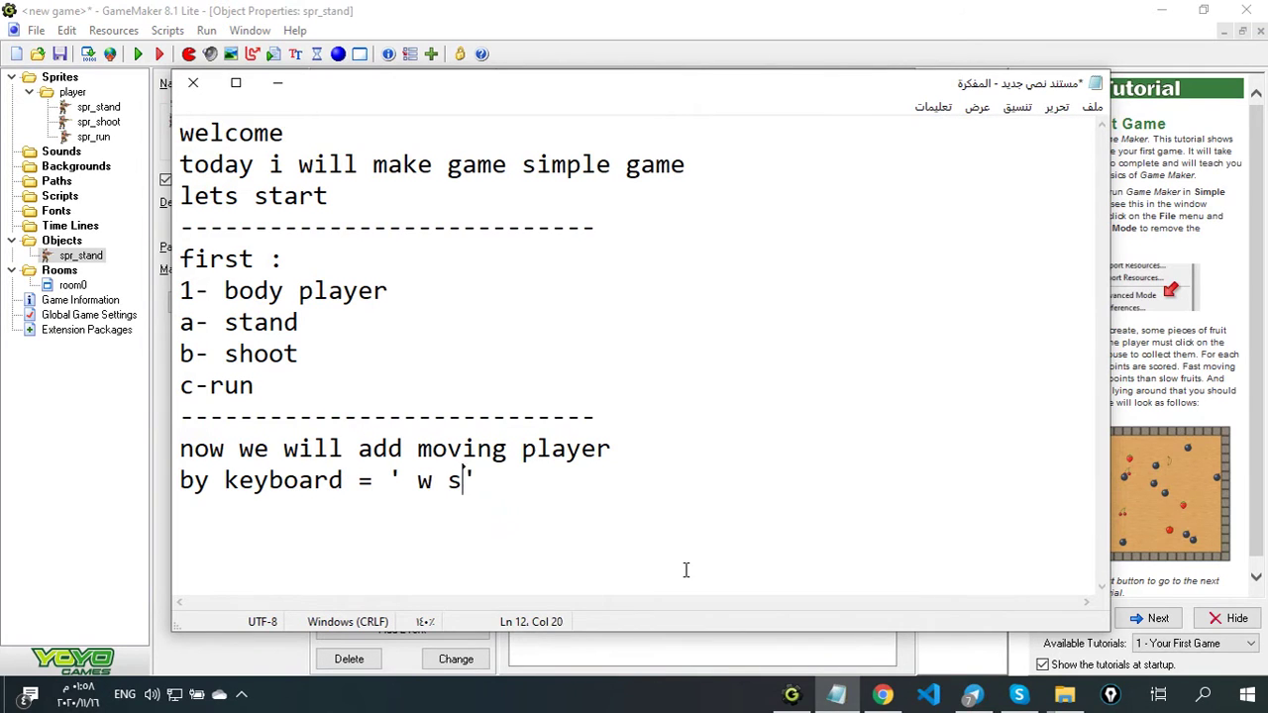
type("d a")
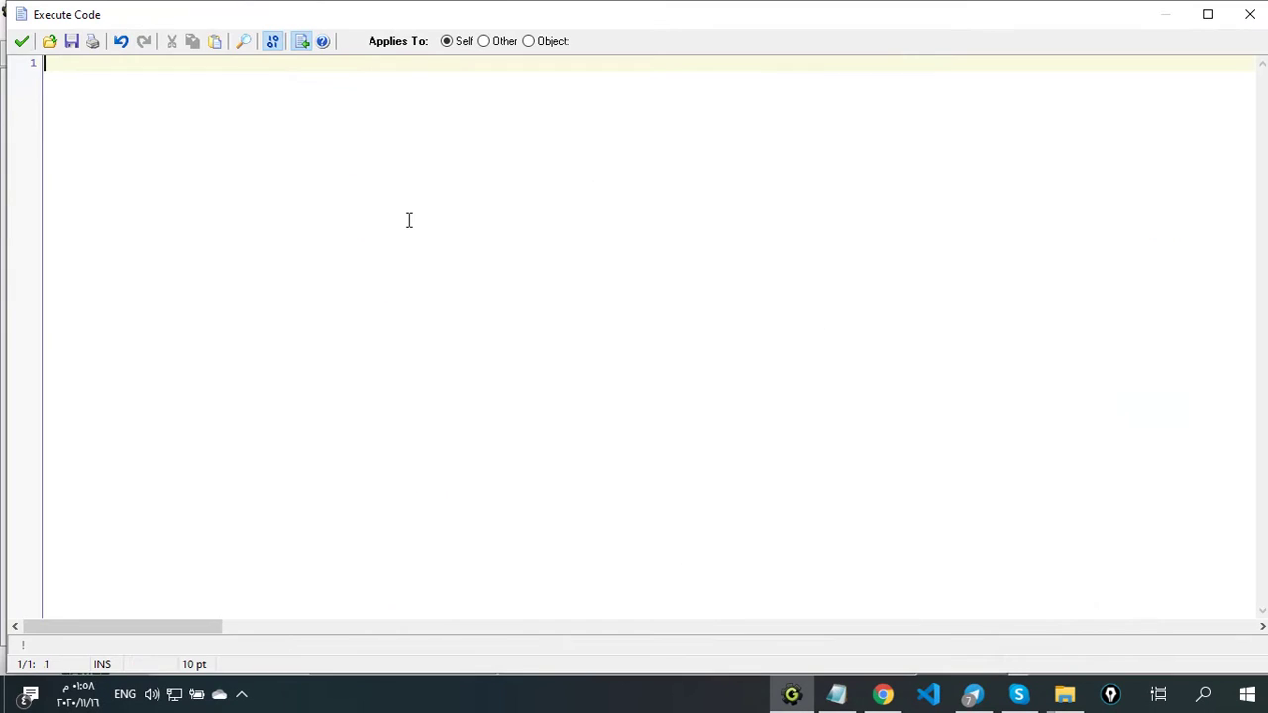
Back in GameMaker's empty code editor, start an if statement calling keyboard_check with an empty quoted argument
type("if () {")
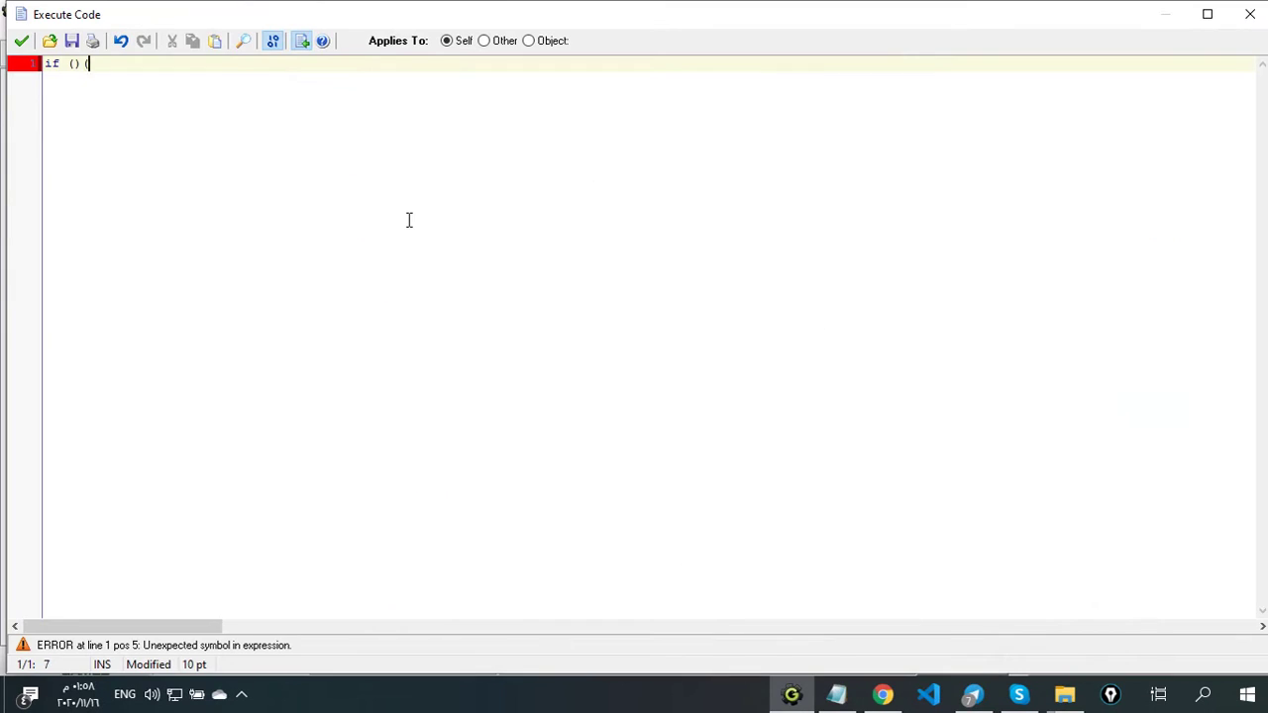
type("keyvoard_che")
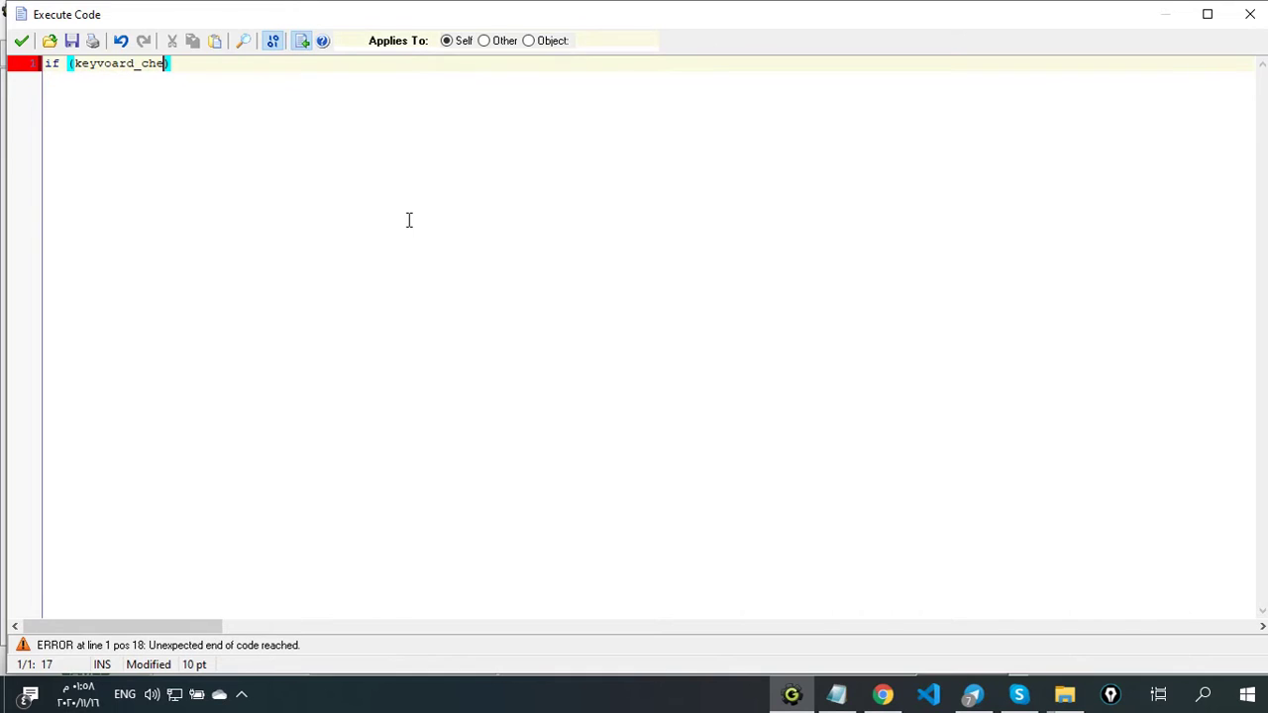
key("BackSpace")
key("BackSpace")
key("BackSpace")
key("BackSpace")
type("board_check(''")
key("Left")
key("Left")
type("(")
key("Right")
key("Right")
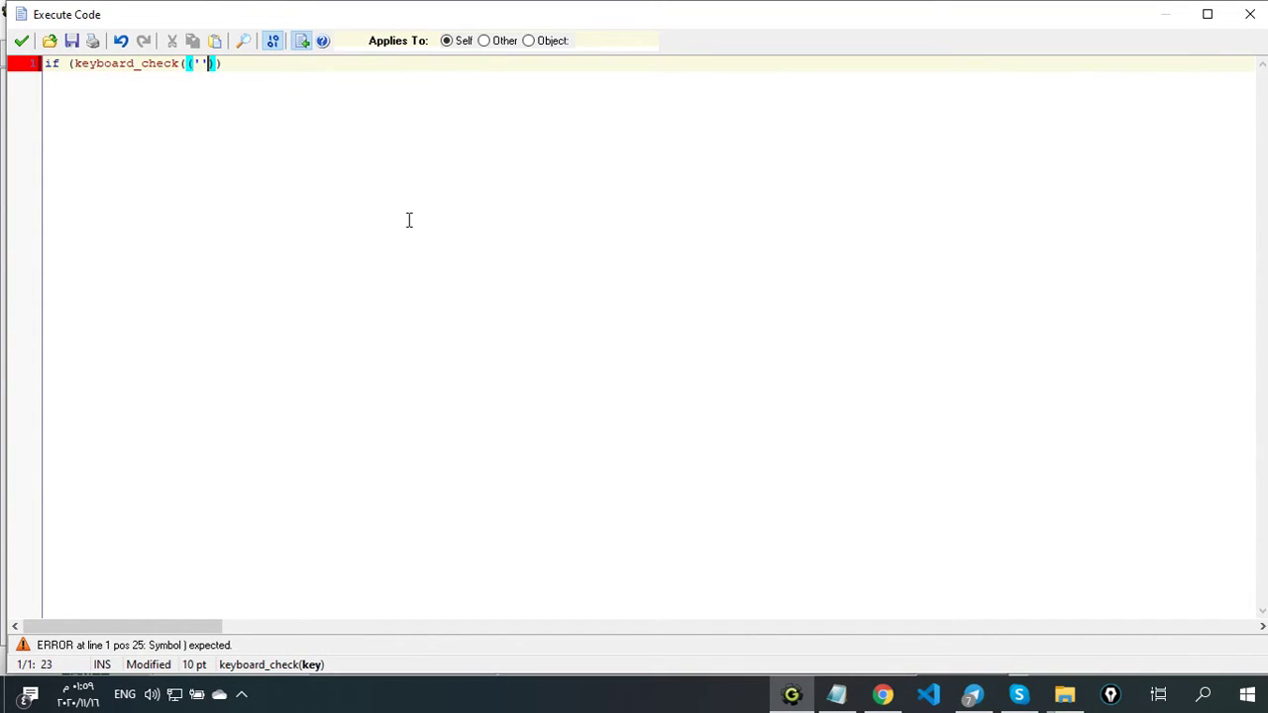
type(")")
Complete the condition as keyboard_check(ord('W')) and open its block on a new line
key("Left")
key("Left")
type("W")
key("Left")
key("Left")
key("Left")
type("ord")
key("Left")
key("Return")
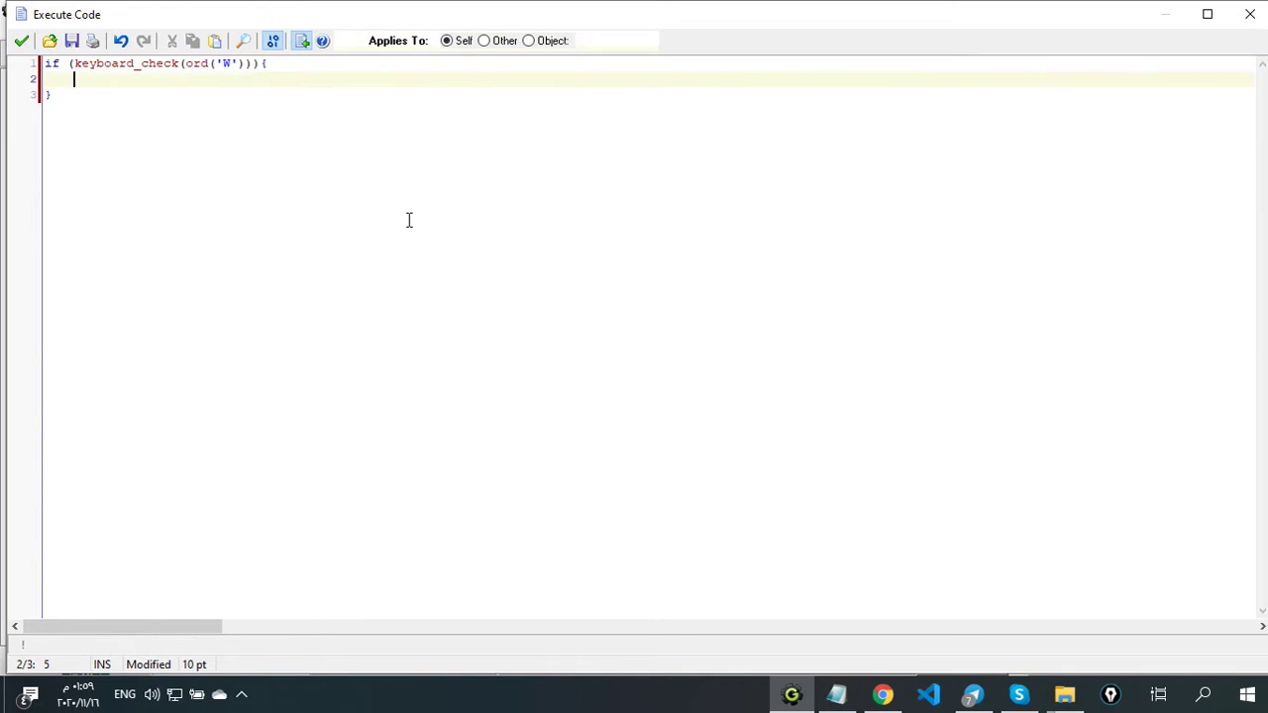
Add y-=7 as the body of the W block, save the code and run the game
type("y-=7")
double_click(227, 65)
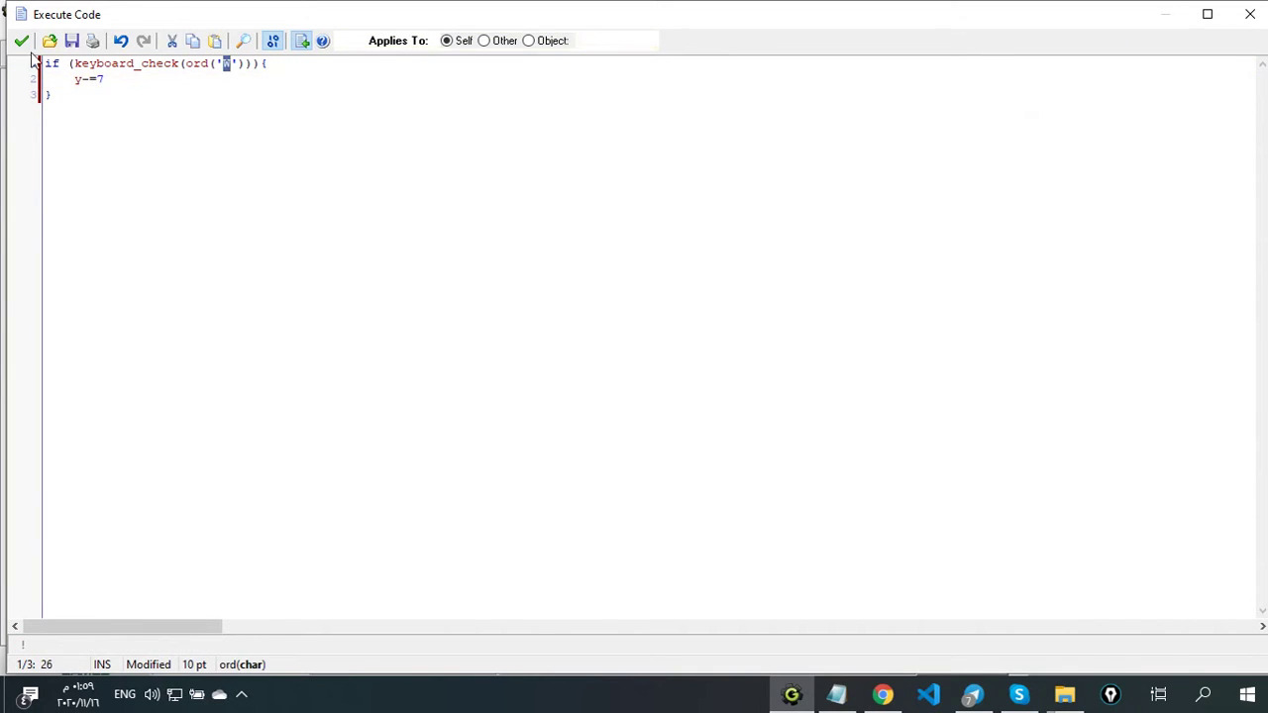
left_click(22, 41)
left_click(139, 57)
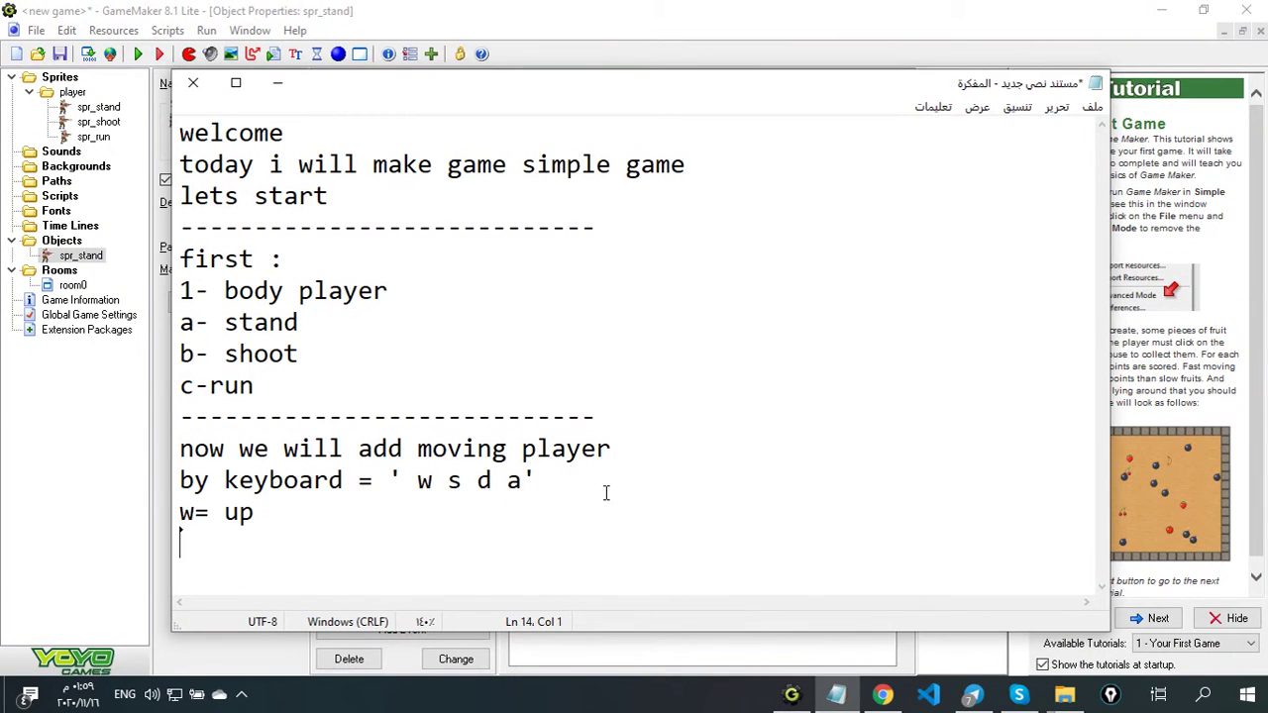
In the Notepad key list, finish the "down" line below "w= up" and start an "a=" line
type("wn")
key("Return")
type("a=")
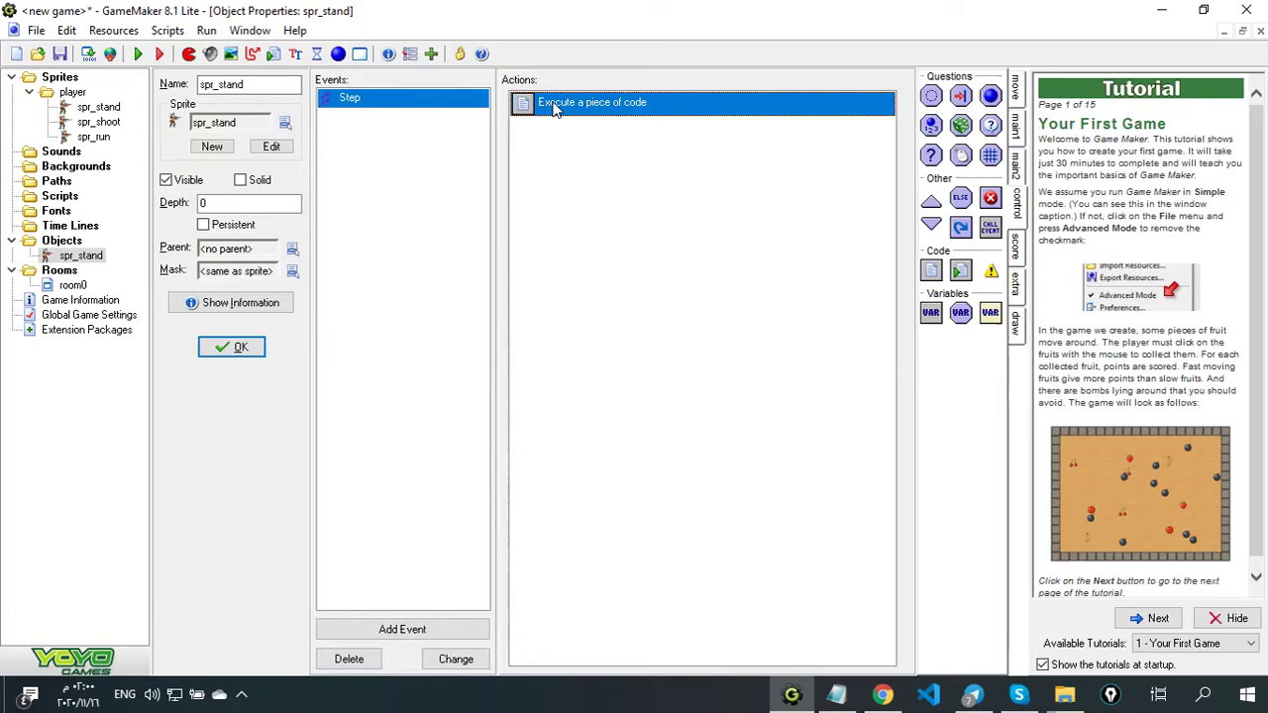
Reopen the code of spr_stand's Step event and add an if block checking ord('S') with the body y-=7
double_click(554, 102)
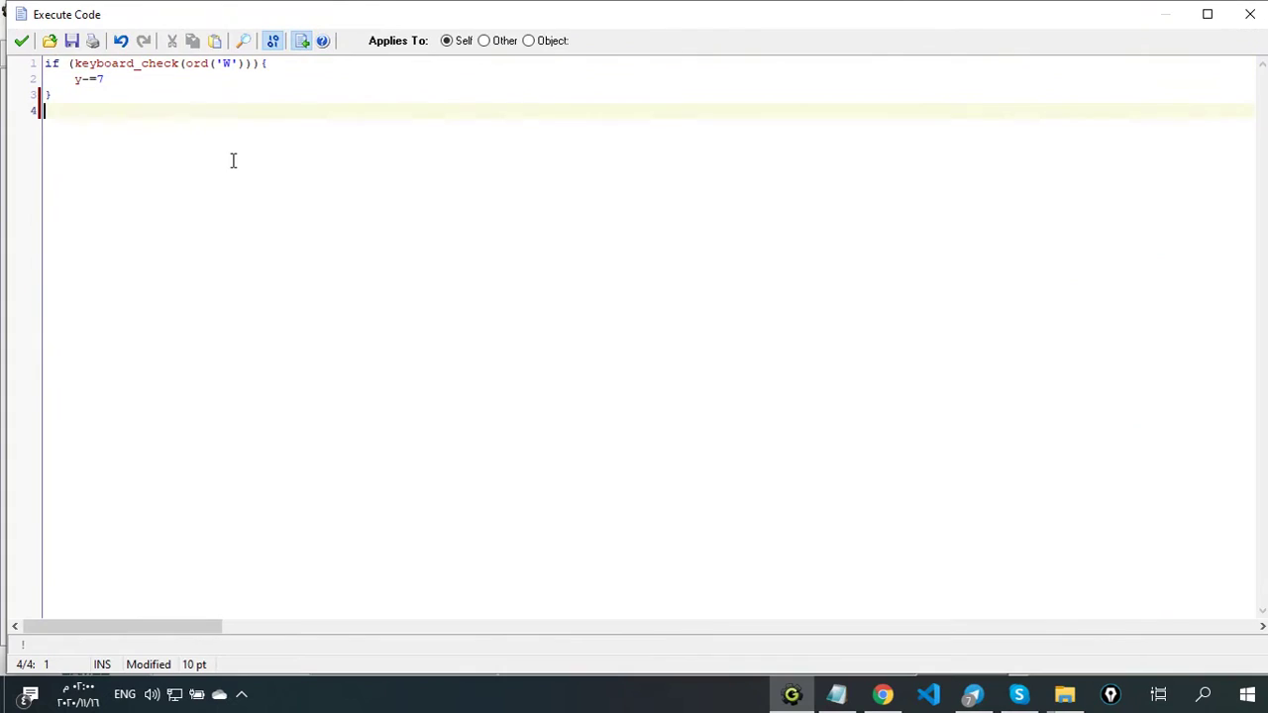
type("if ()")
key("Left")
type("keyboard_check")
key("Return")
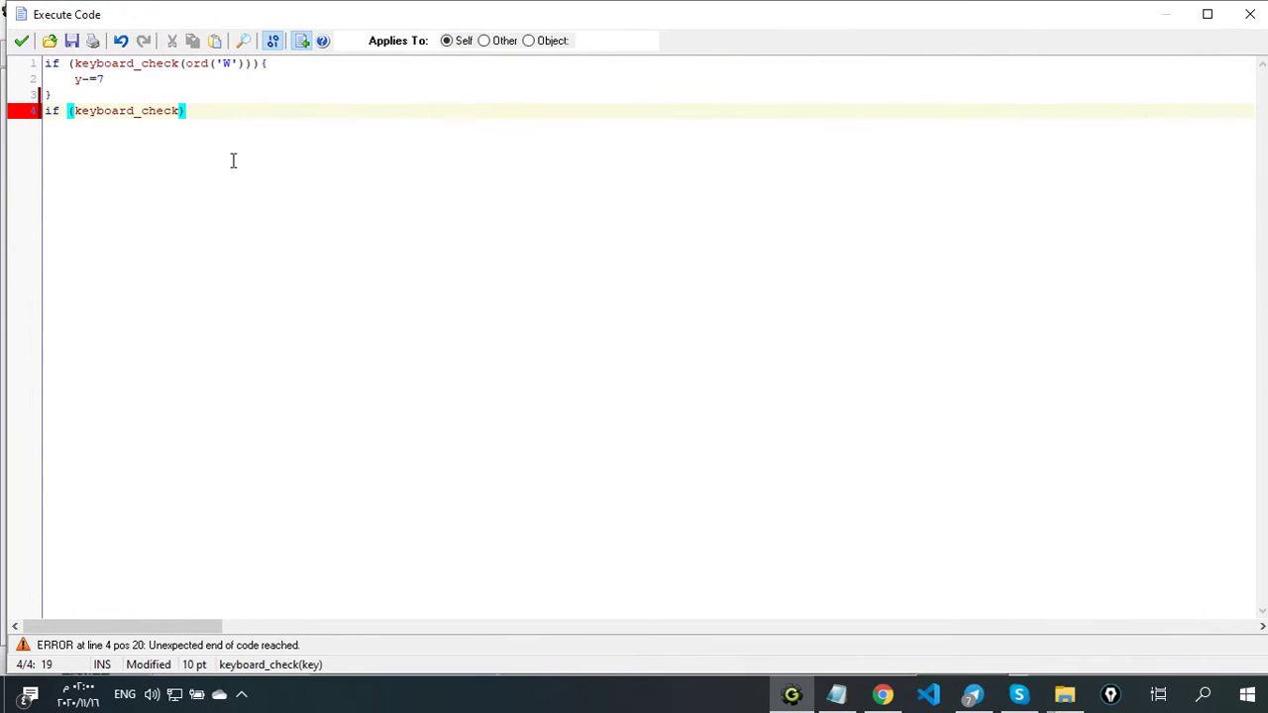
type("()")
key("Left")
type("ord()'S'")
key("End")
type("{")
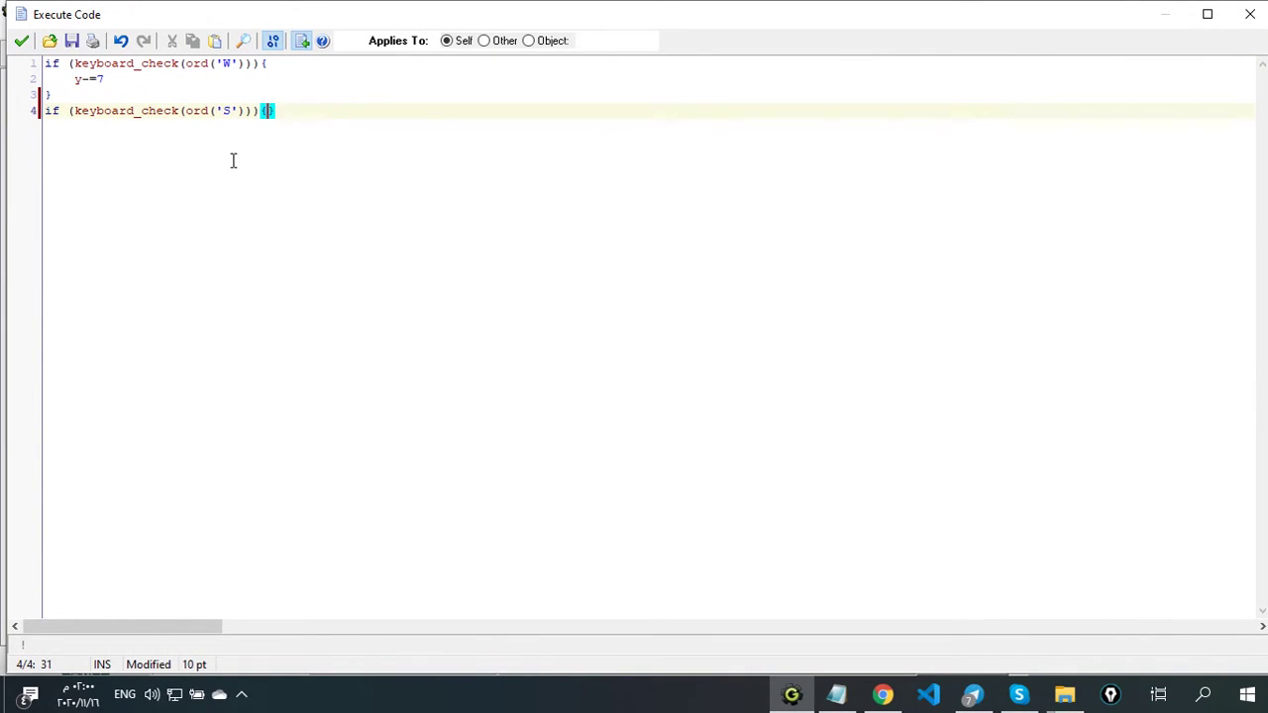
key("Return")
type("y-=7")
Copy the whole S block and paste it twice below the existing code
left_click_drag(231, 149, 45, 111)
key("ctrl+c")
left_click(99, 154)
key("Return")
key("ctrl+v")
key("Return")
key("ctrl+v")
Change the checked key to D in the first pasted block and to A in the second
left_click_drag(223, 158, 236, 161)
key("BackSpace")
type("D'")
key("Down")
key("Down")
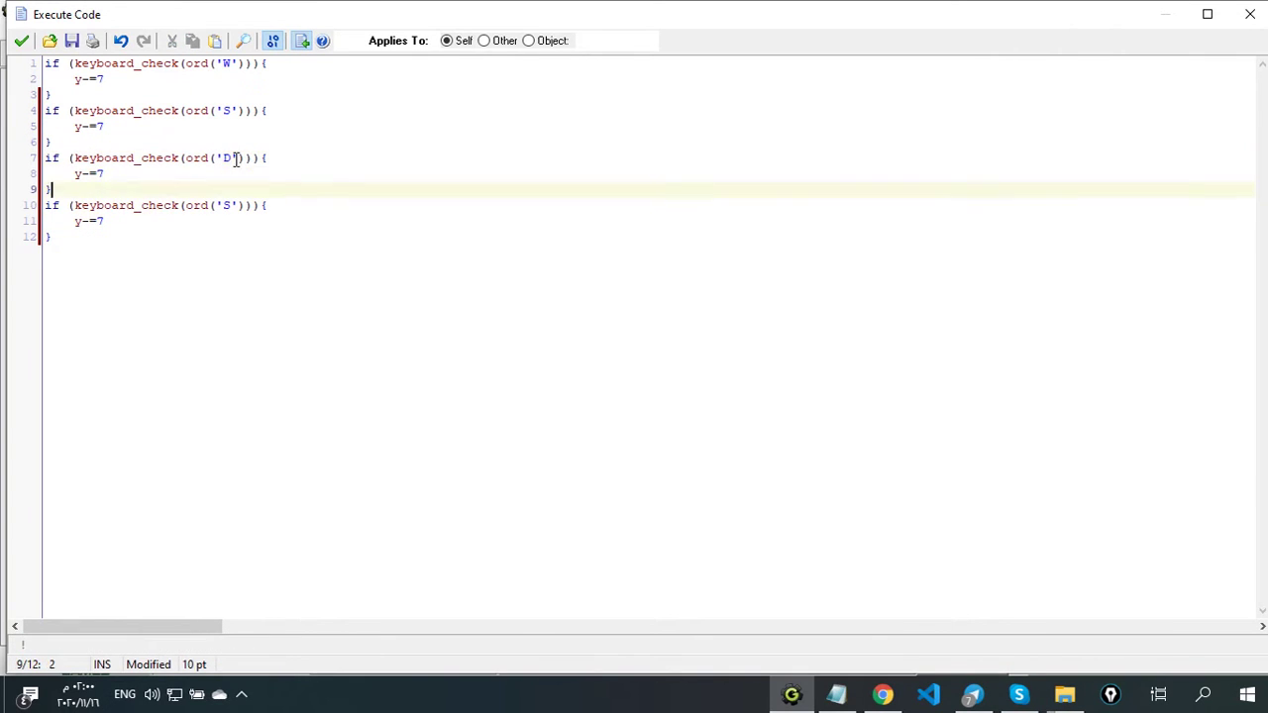
left_click_drag(223, 206, 232, 207)
type("A")
Set the D block to x+=7 and the A block to x-=7, then test the W key in the running game
left_click_drag(74, 174, 102, 174)
type("x")
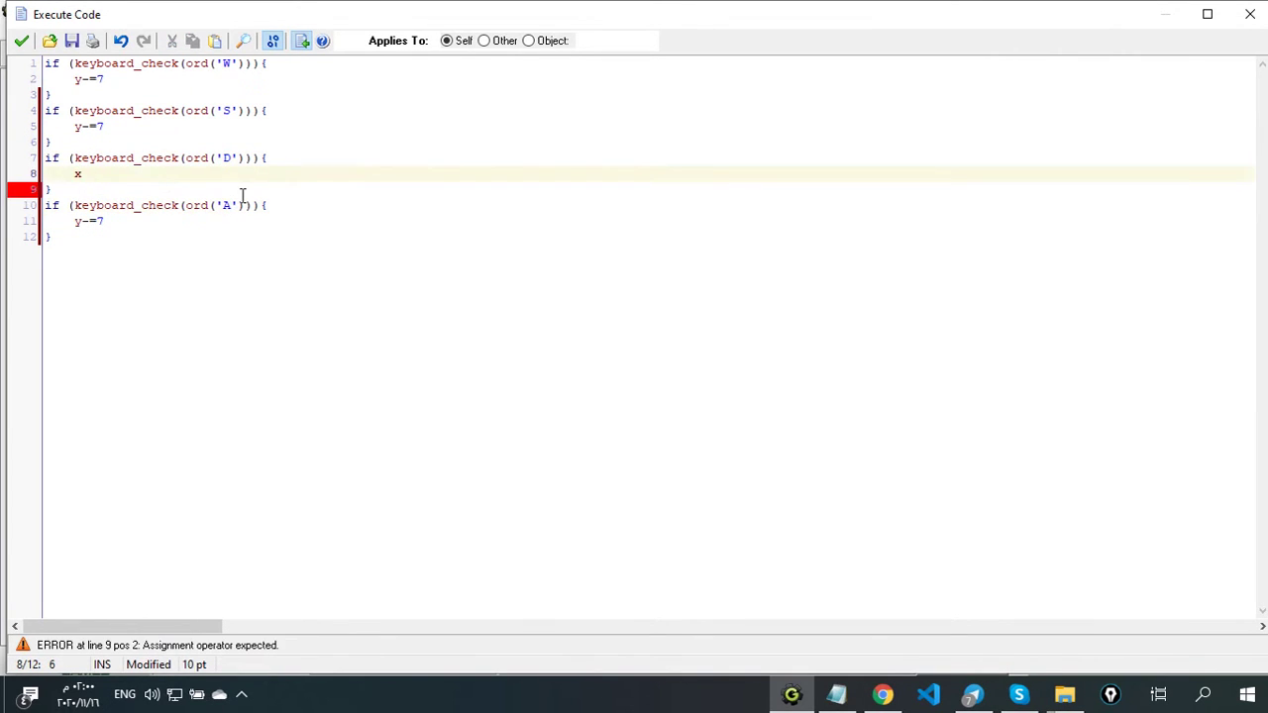
type("+=7")
left_click_drag(74, 221, 122, 221)
key("BackSpace")
type("x-=")
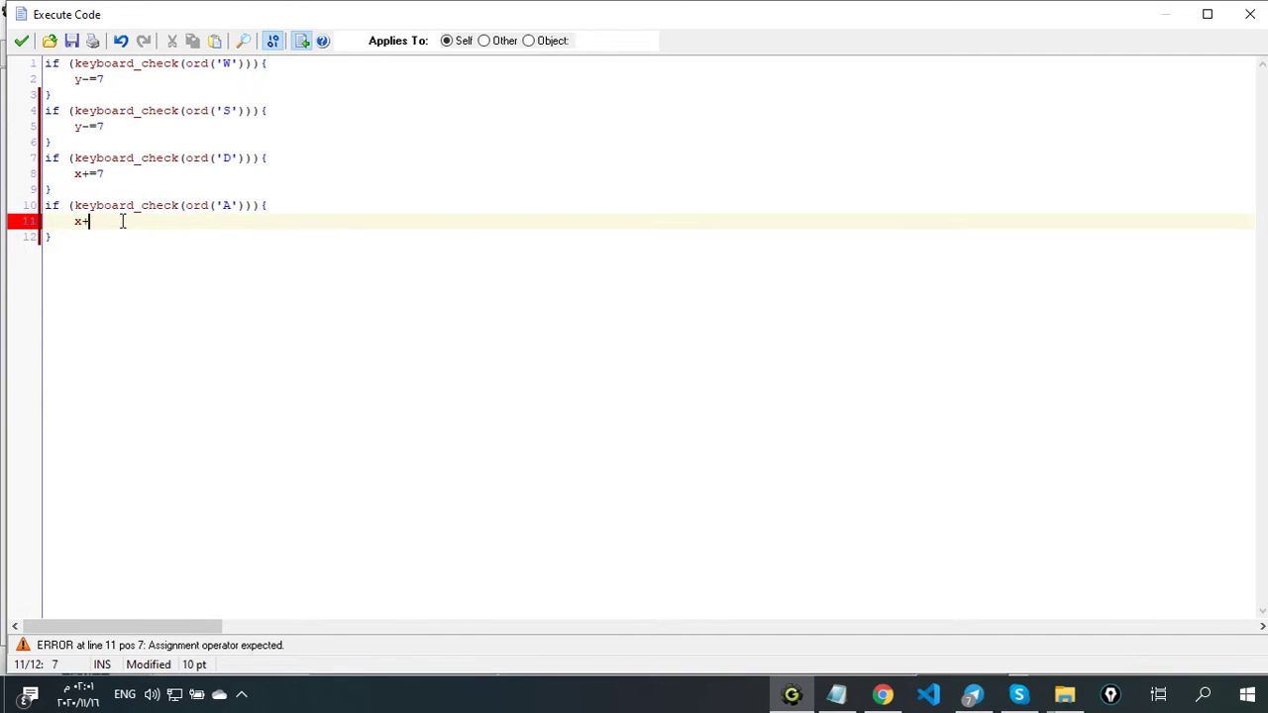
type("7")
key("Down")
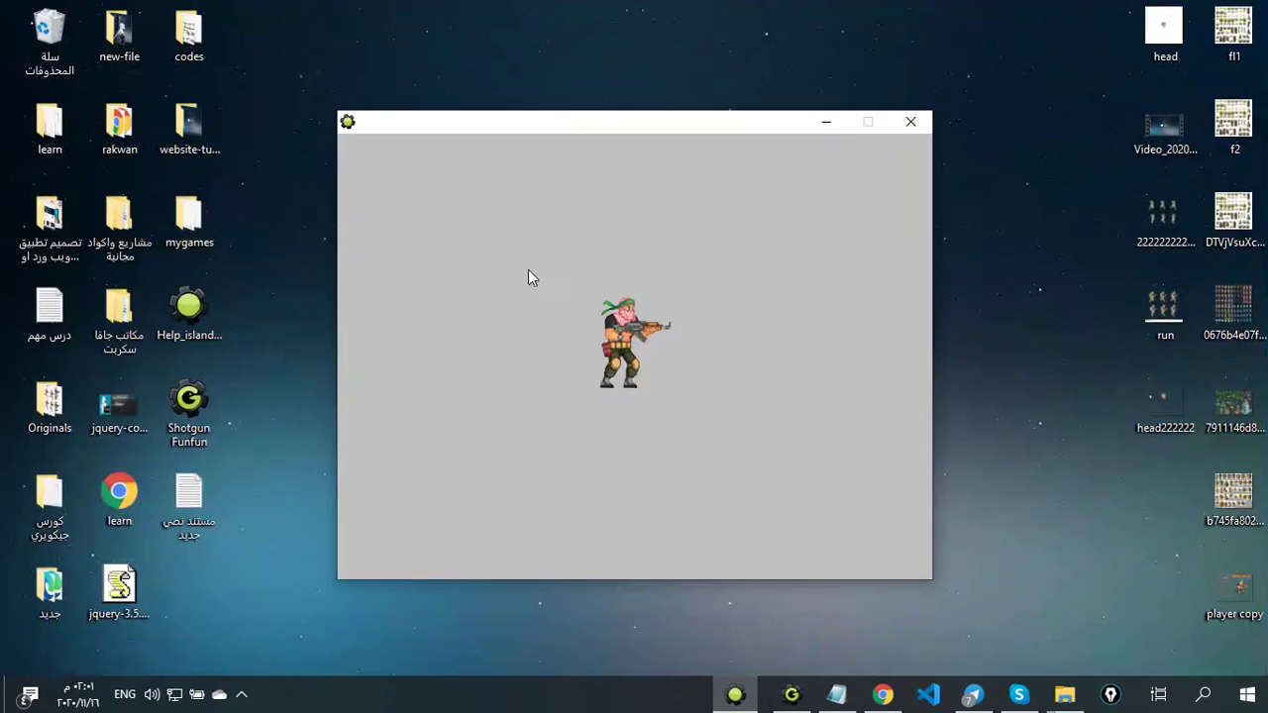
key("w")
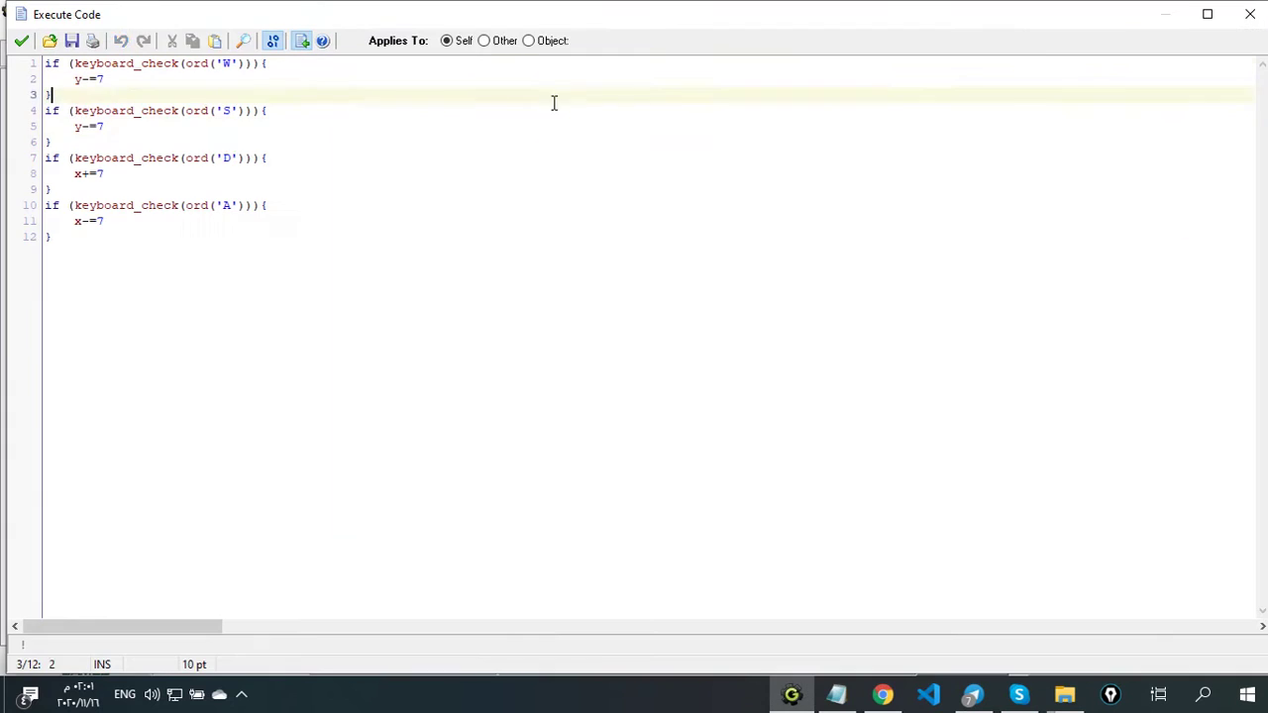
Correct the body of the S block to y+=7
left_click(85, 125)
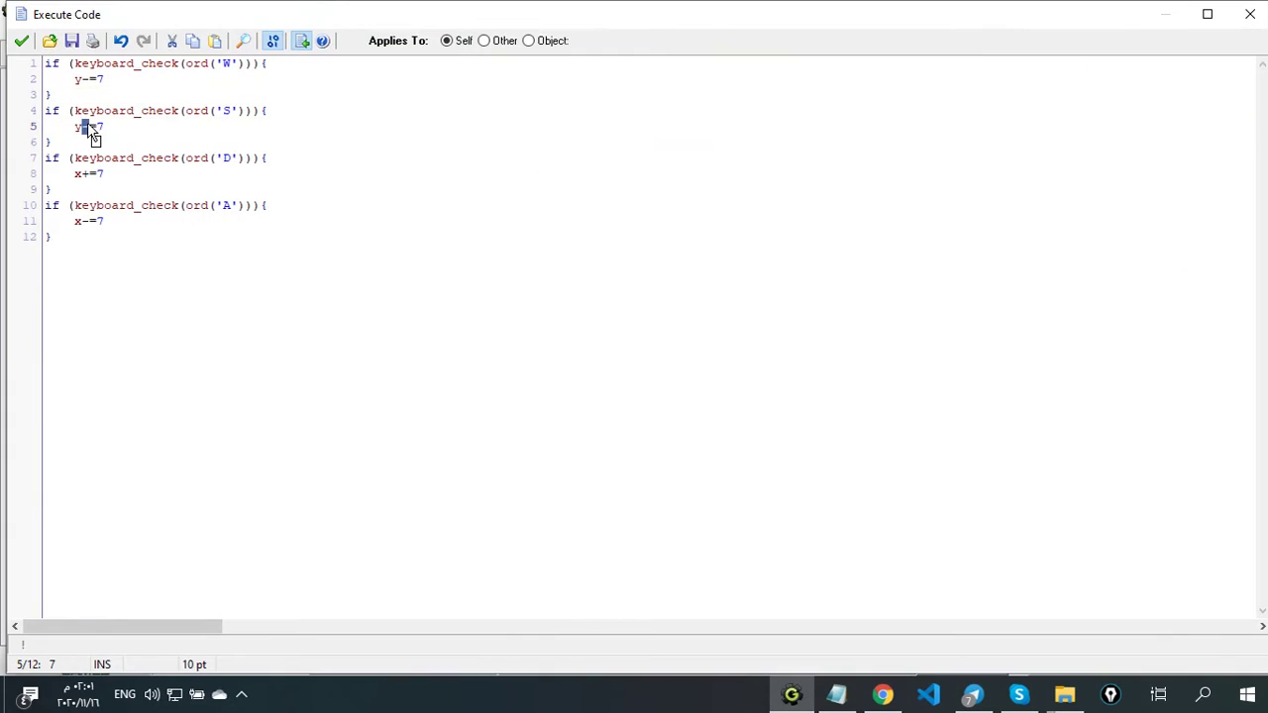
key("BackSpace")
type("+")
Switch to Paint and draw four black rectangles laid out like the W, A, S and D keys
left_click(1203, 693)
left_click(1070, 473)
left_click(858, 59)
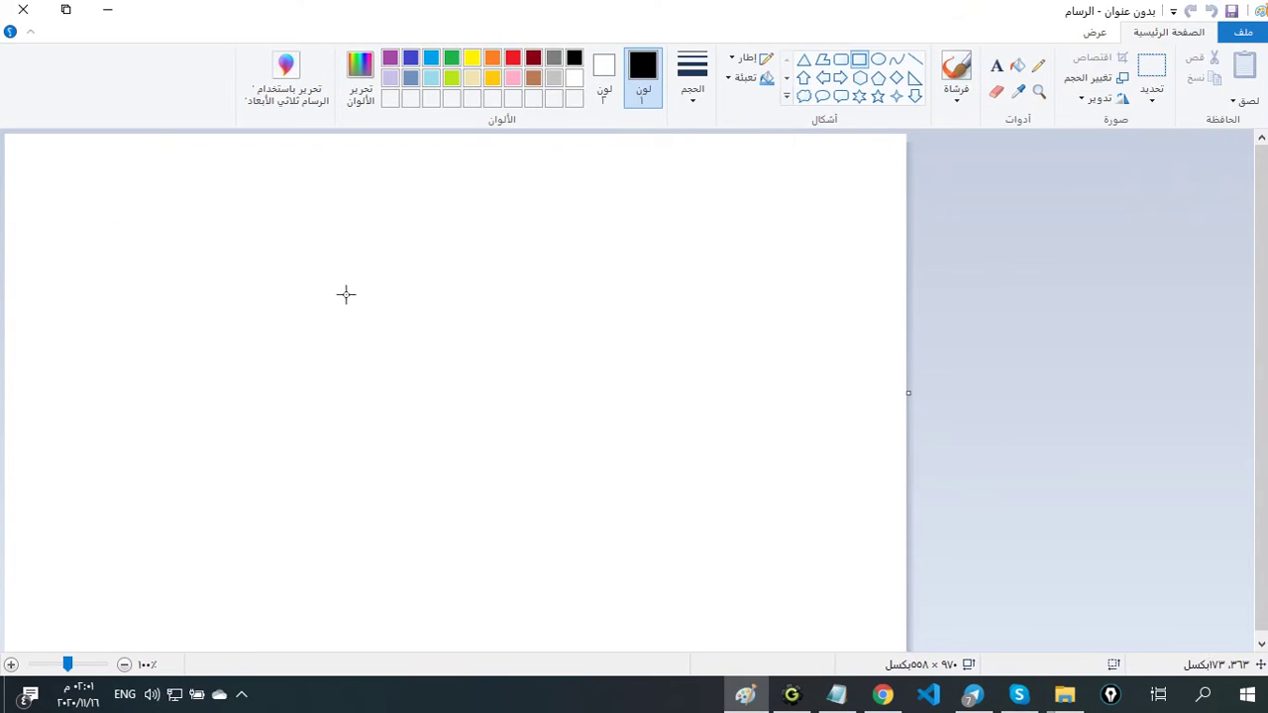
left_click_drag(310, 262, 399, 354)
left_click_drag(183, 380, 282, 459)
left_click_drag(307, 381, 397, 458)
left_click_drag(417, 383, 517, 457)
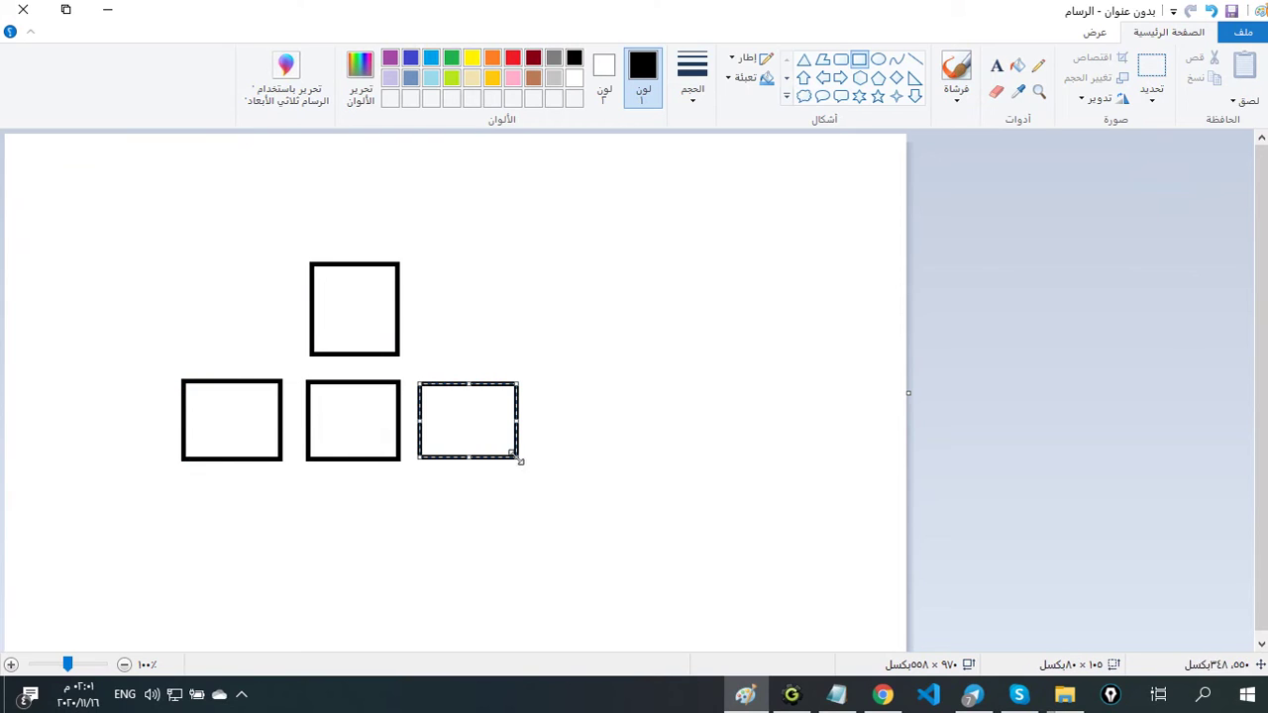
Brush in the key letters with black direction arrows, and draw a red vertical and a blue horizontal double-headed axis
left_click(956, 69)
left_click_drag(328, 294, 367, 295)
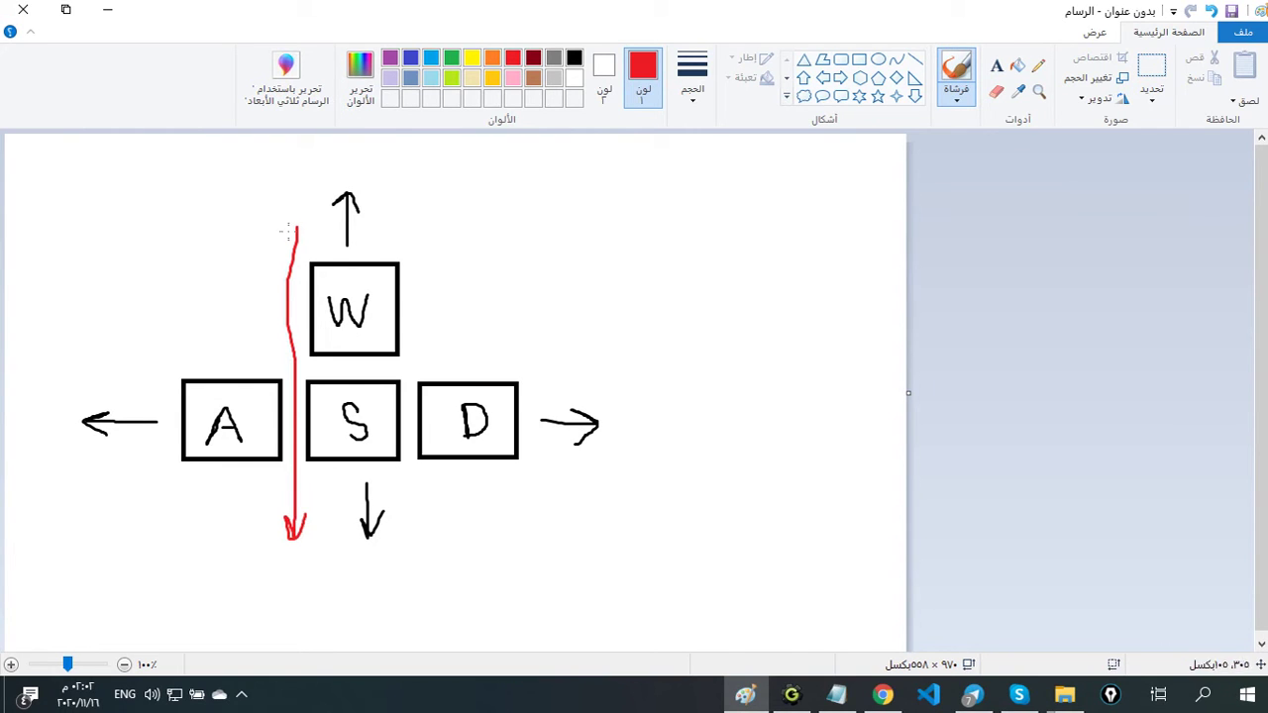
left_click_drag(570, 371, 112, 384)
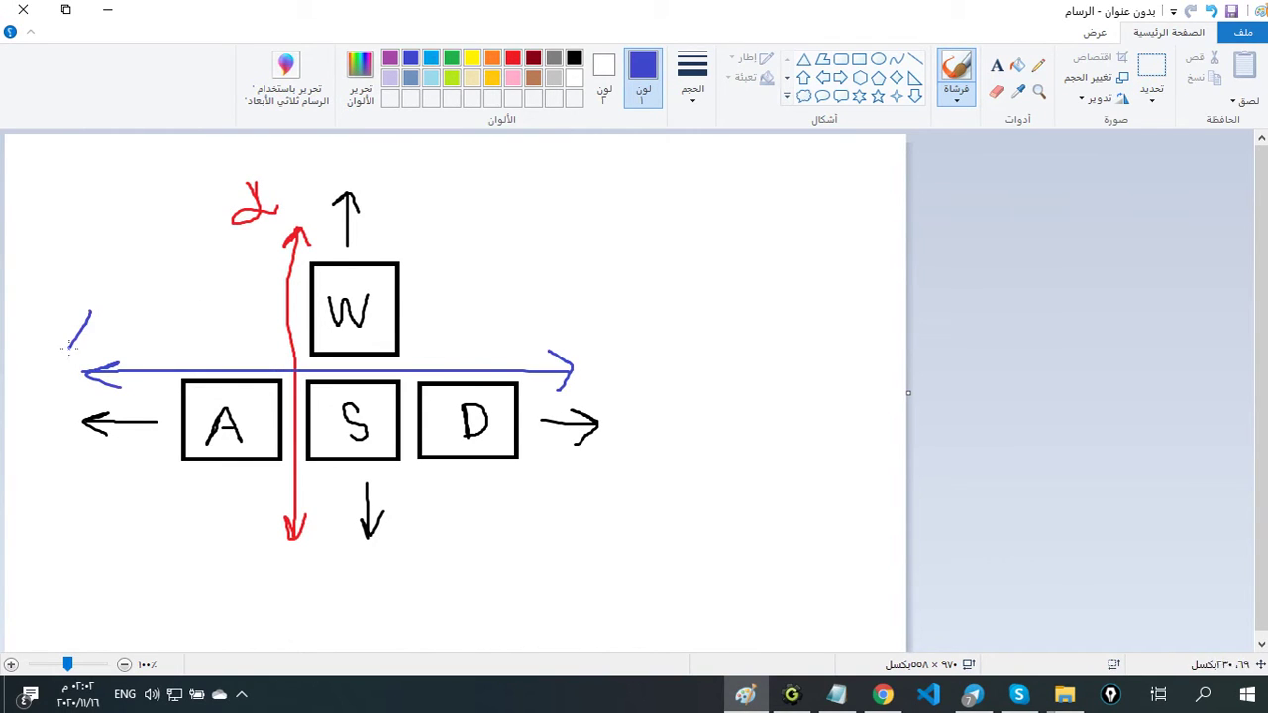
Draw blue curved arrows linking the A and D keys to the X labels and the W key to the red y label
left_click_drag(127, 319, 149, 324)
left_click_drag(478, 455, 602, 370)
left_click_drag(379, 281, 284, 202)
left_click_drag(295, 191, 284, 205)
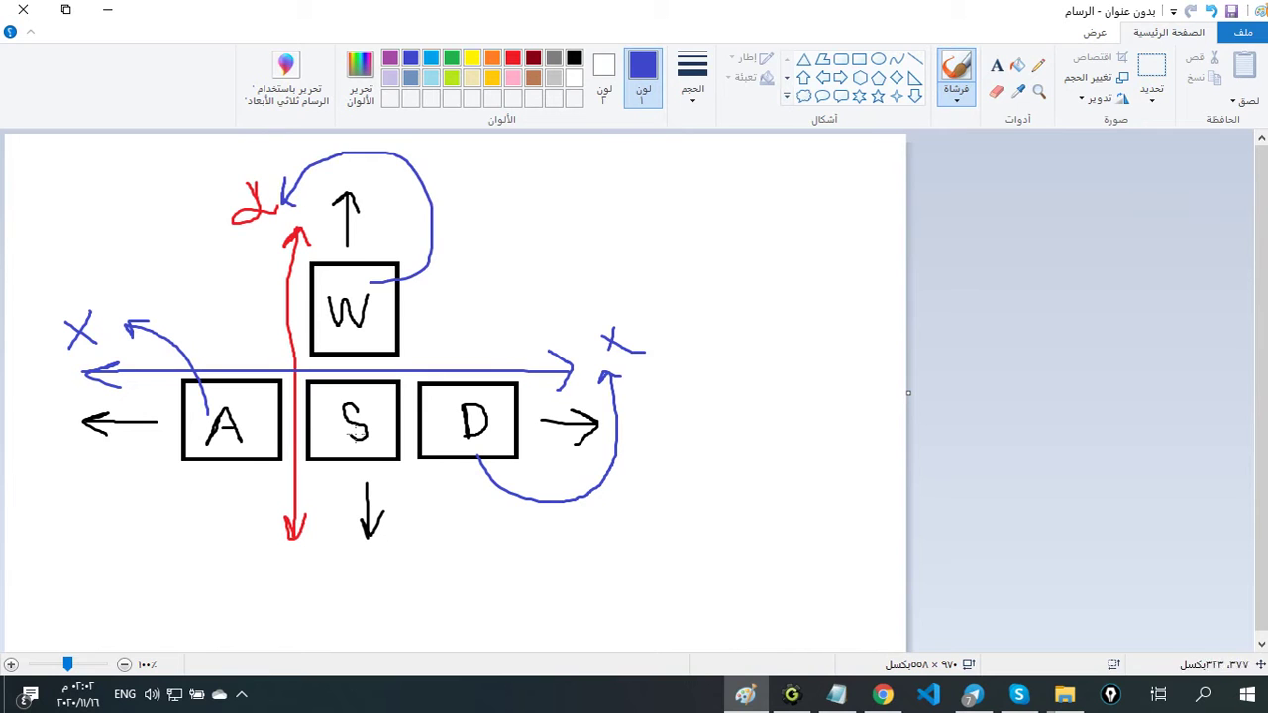
Draw a blue curved arrow from the S key down to a handwritten blue y label below it
left_click_drag(330, 438, 260, 557)
left_click_drag(284, 572, 288, 606)
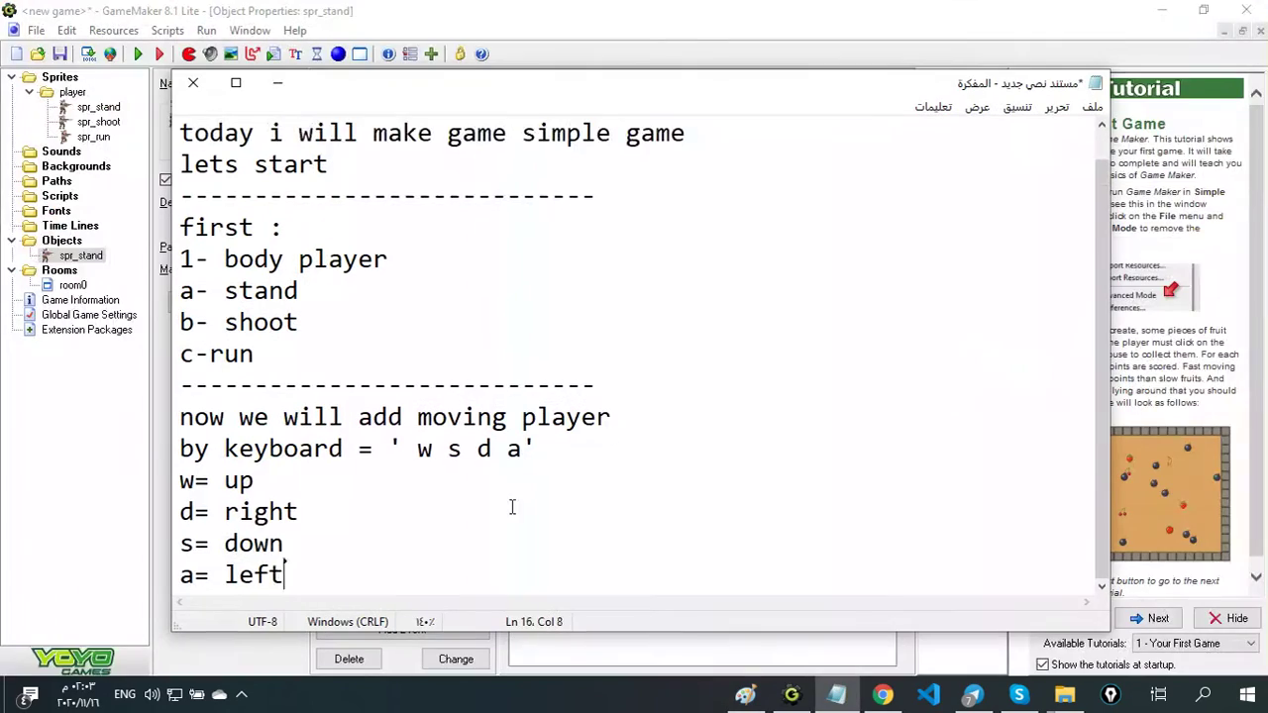
Add a dashed separator and the line "now >>>> we will make player run when we pressed on keyboard" to the Notepad notes
key("Return")
type("------------------------")
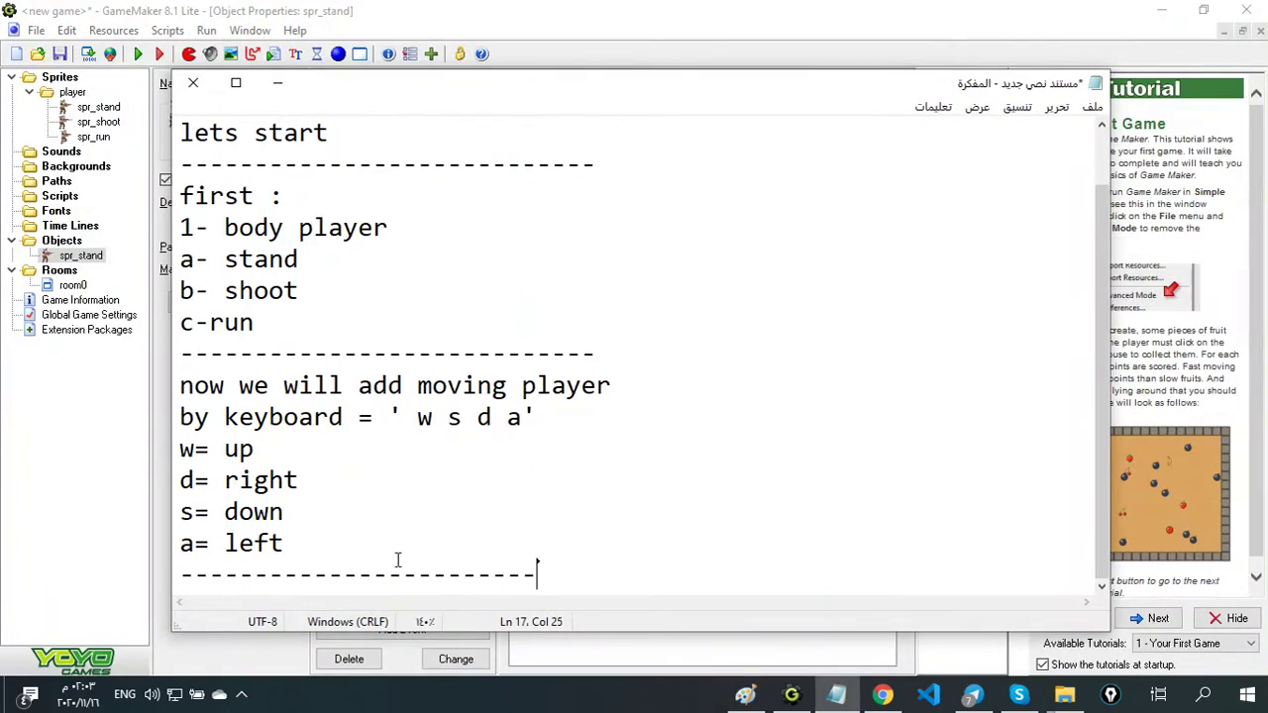
key("Return")
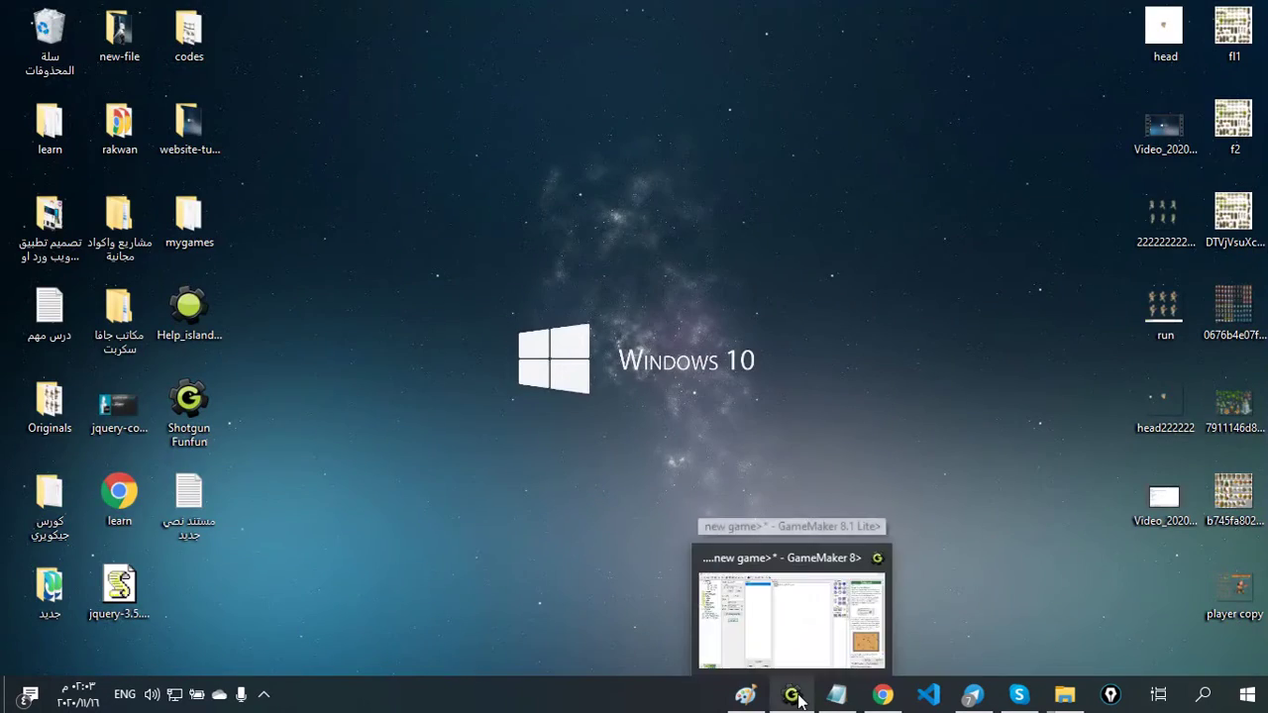
left_click(791, 694)
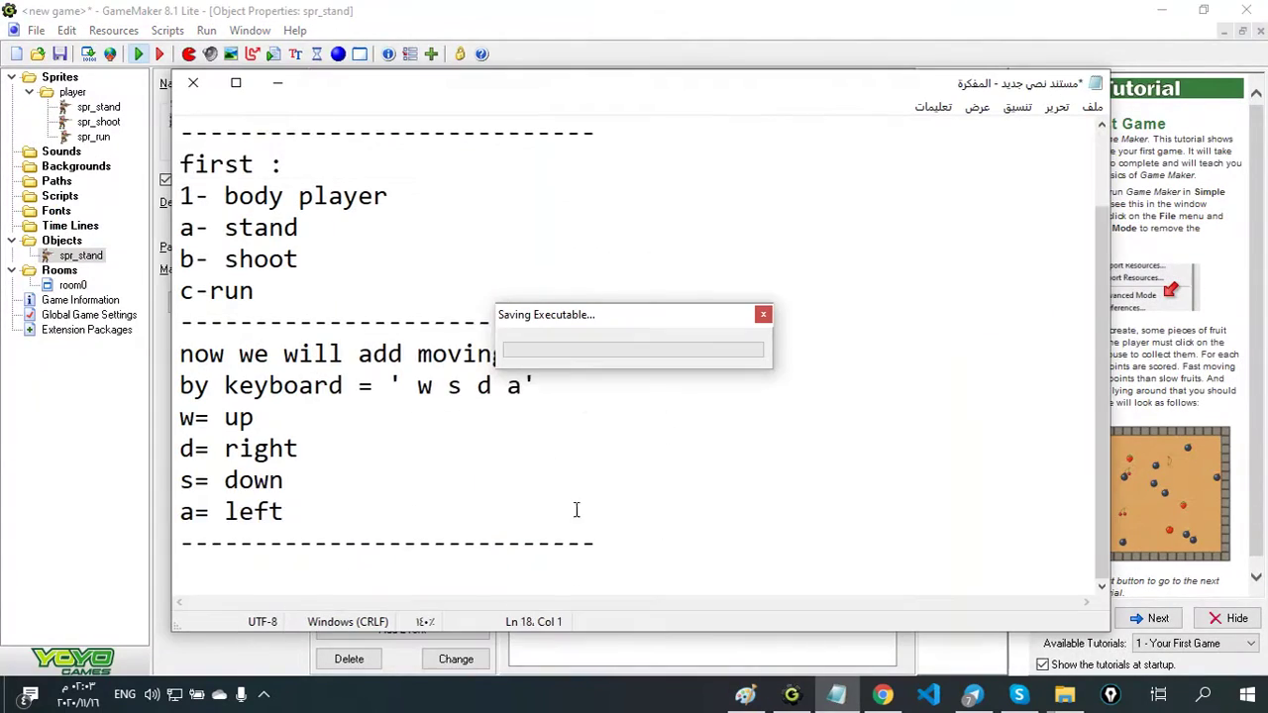
type("now >>>> we will make player run when we pressed on key")
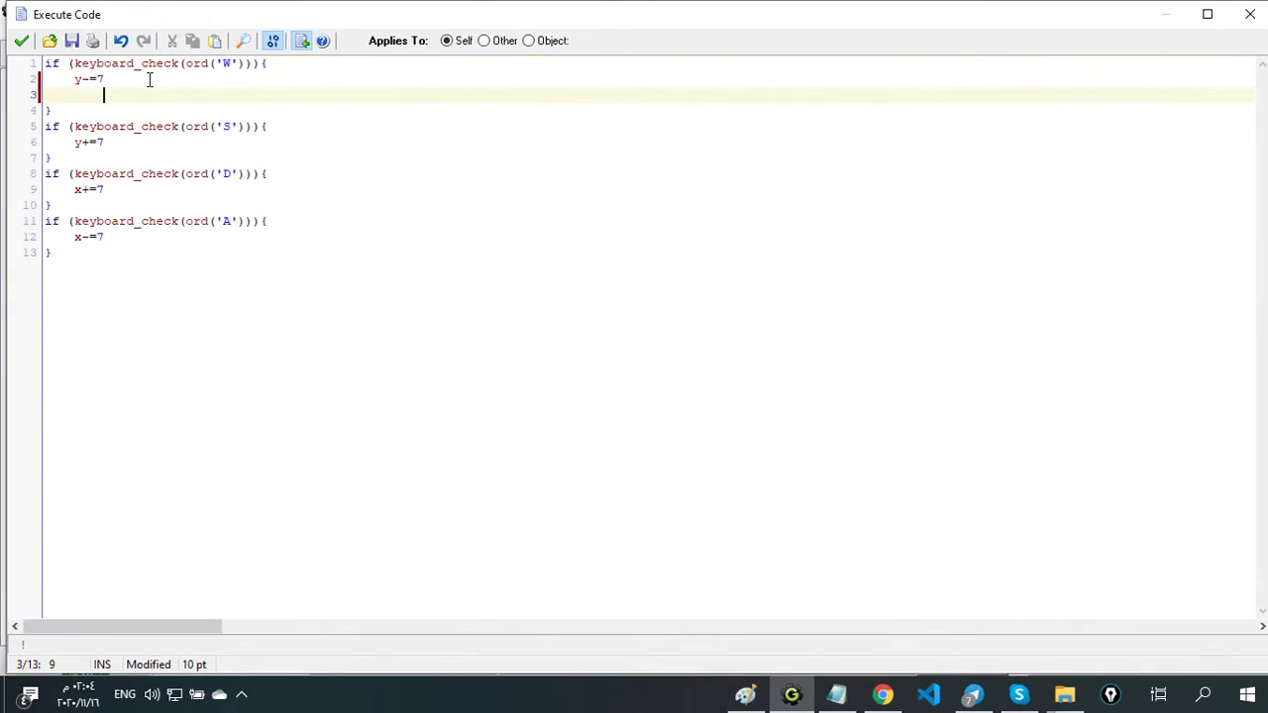
Add sprite_index = spr_run under y-=7 in the W block of the player's step code
type("spri")
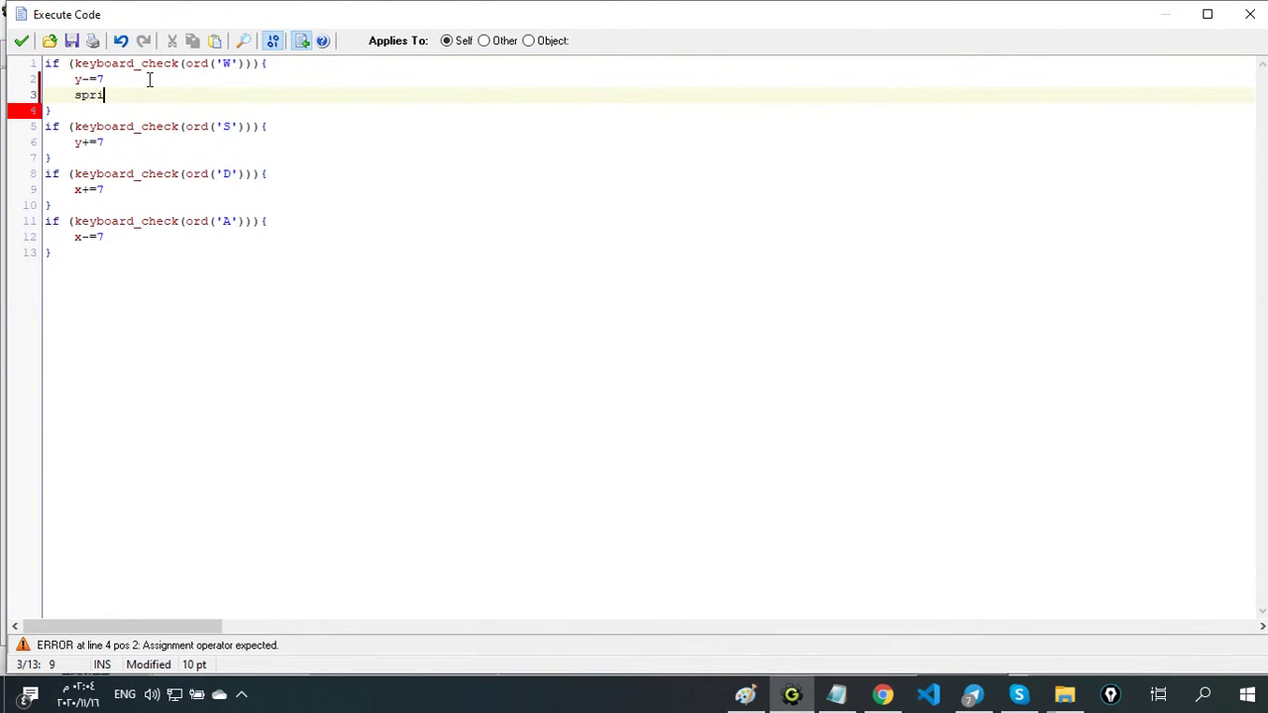
type("te_index = spr_run")
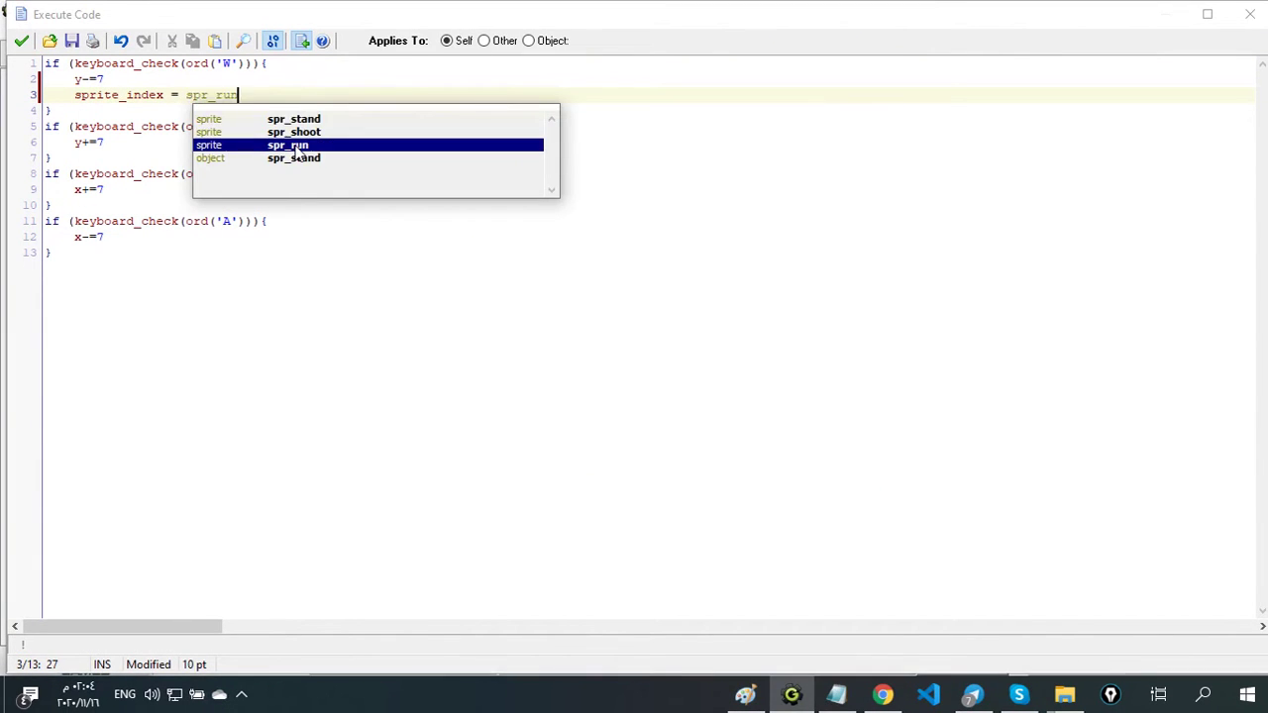
key("BackSpace")
key("BackSpace")
key("BackSpace")
key("BackSpace")
Copy the sprite_index = spr_run line into the S, D and A blocks and save the code
left_click(133, 142)
key("Return")
key("ctrl+v")
left_click(133, 205)
key("Return")
key("ctrl+v")
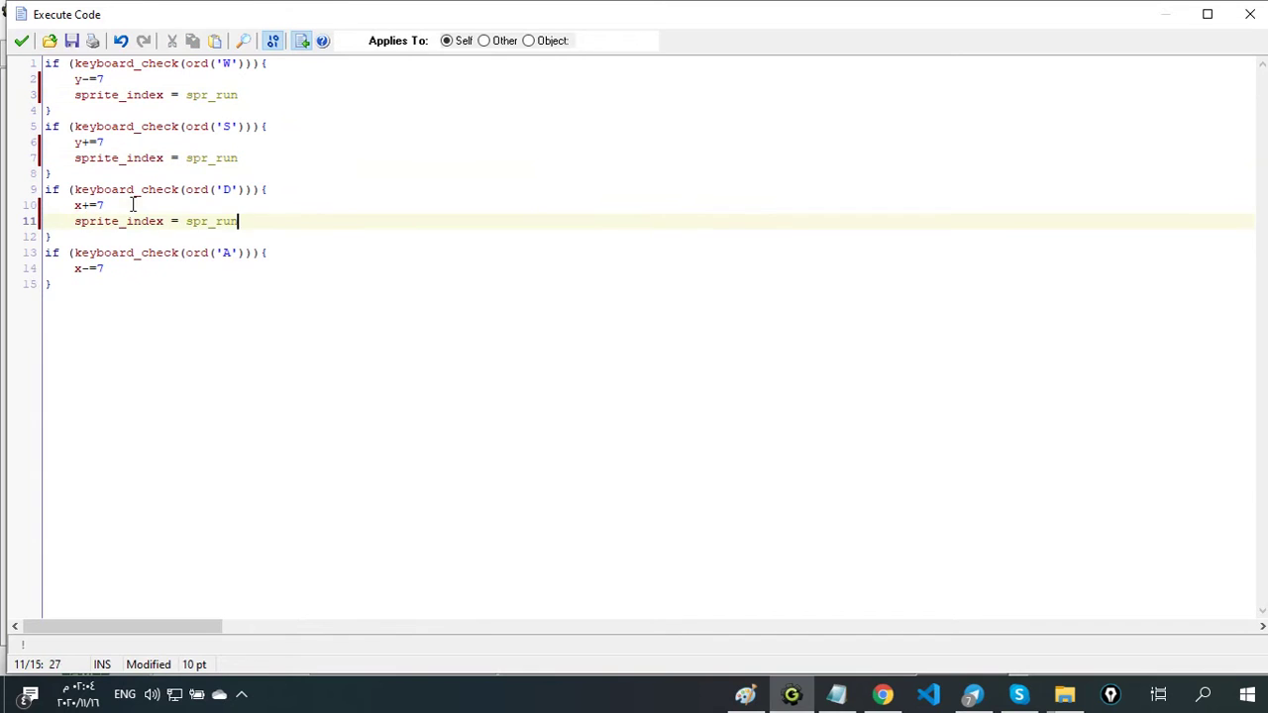
left_click(132, 268)
key("Return")
key("ctrl+v")
left_click(21, 40)
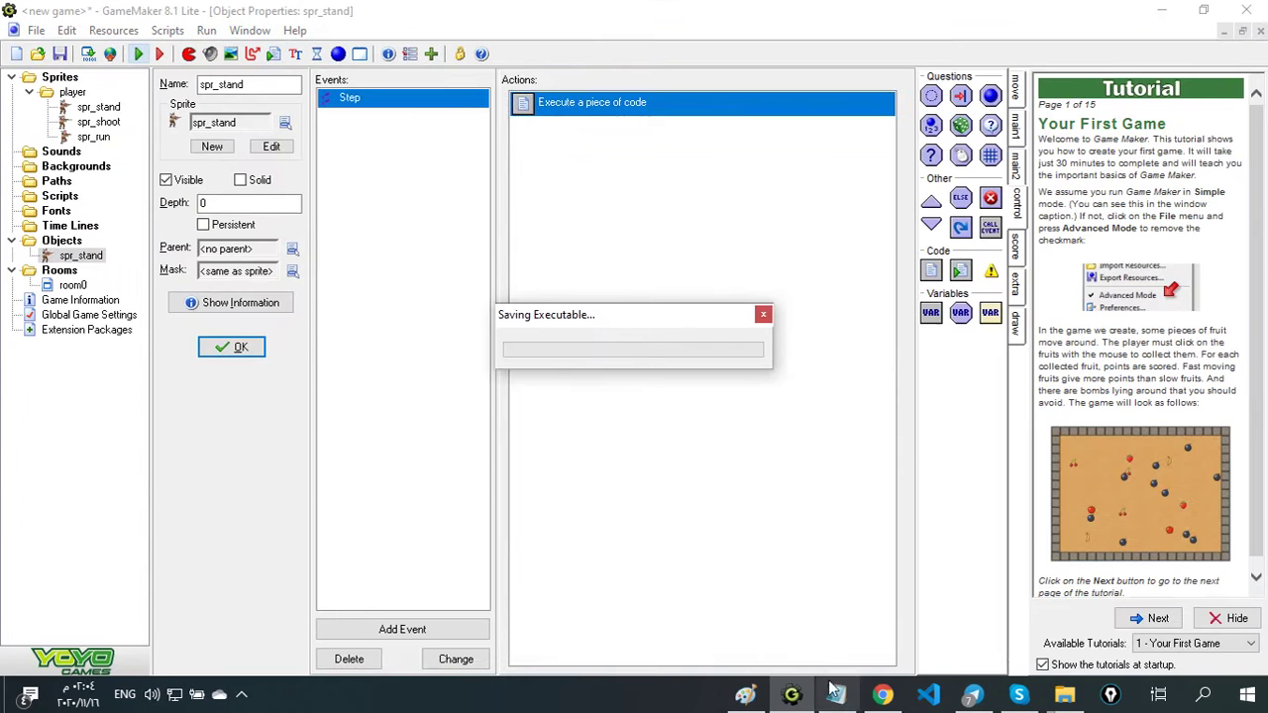
Add the line "lets see thats" to the Notepad notes while the game builds
left_click(835, 693)
type("lets see t")
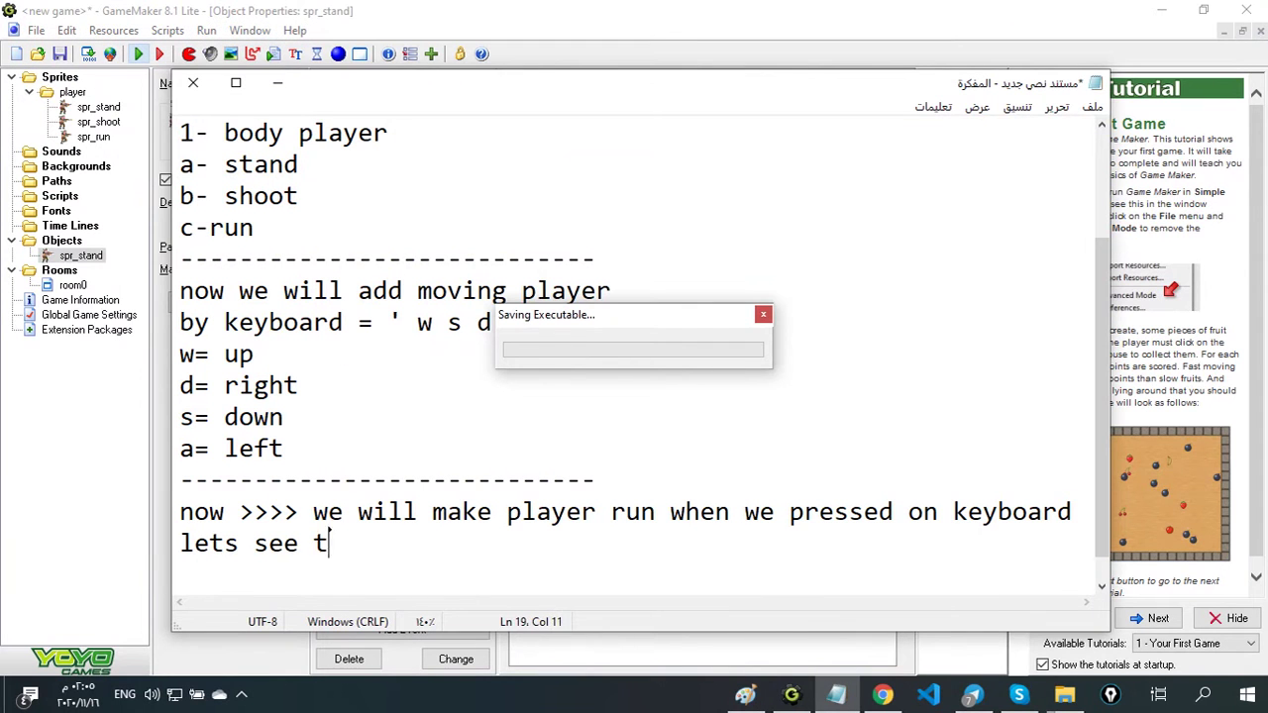
type("hats")
Test the player's running animation in the game by moving it in all four directions
left_click(277, 83)
key("a")
key("s")
key("d")
key("w")
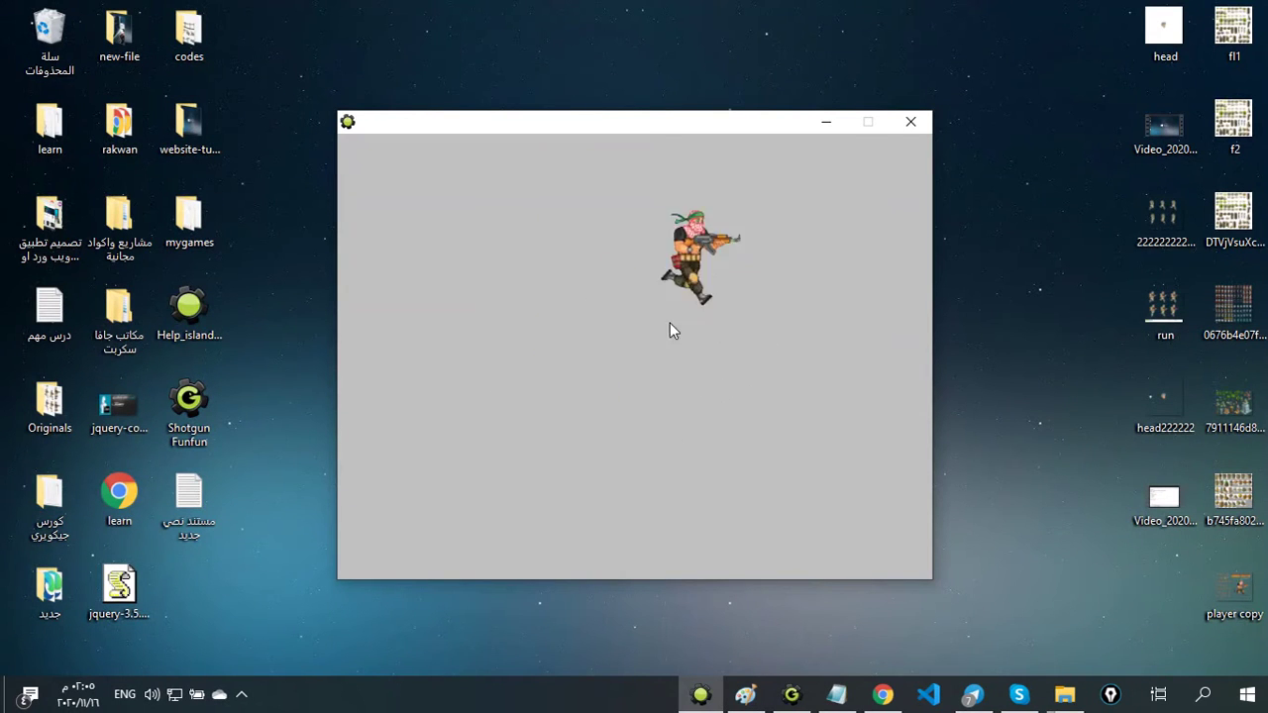
key("a")
key("s")
key("d")
key("w")
key("a")
Add the lines "but when am relassed kry the player run in same place" and "ok" to the notes
left_click(835, 694)
key("Return")
type("but")
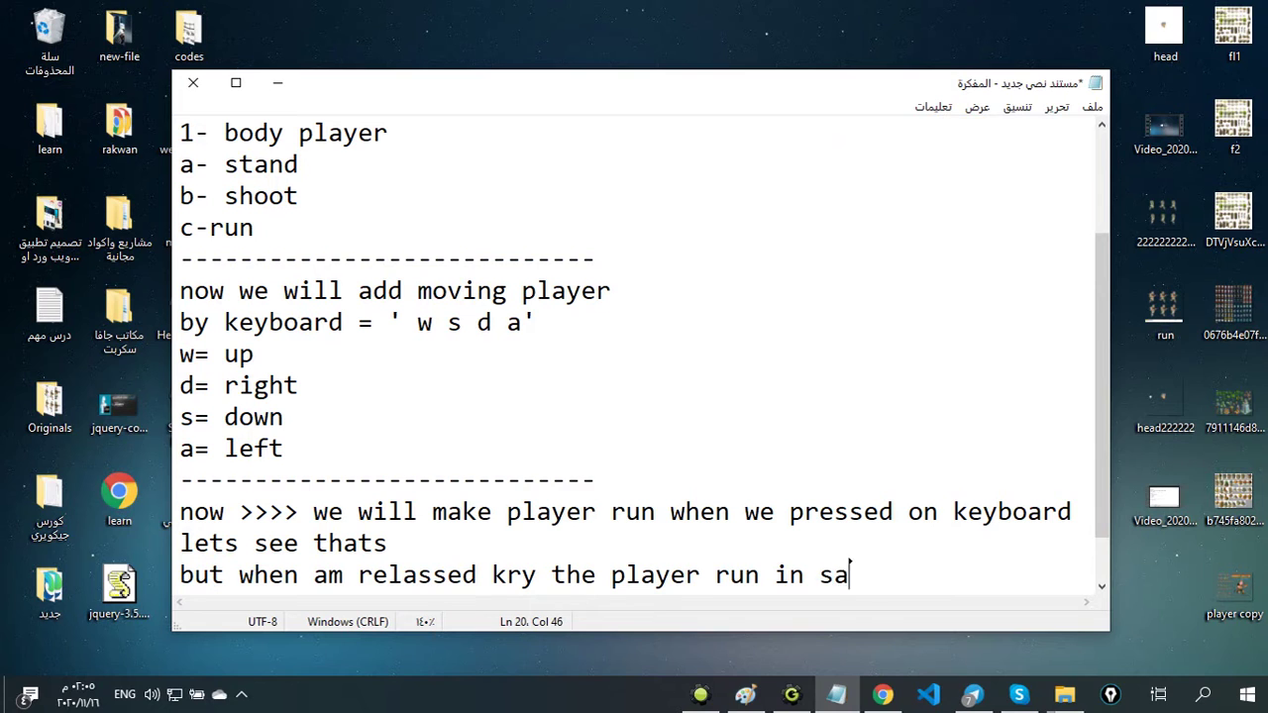
key("Return")
type("ok")
Move the player right and left in the running game to check its idle animation, and close the game
left_click(278, 83)
key("d")
key("a")
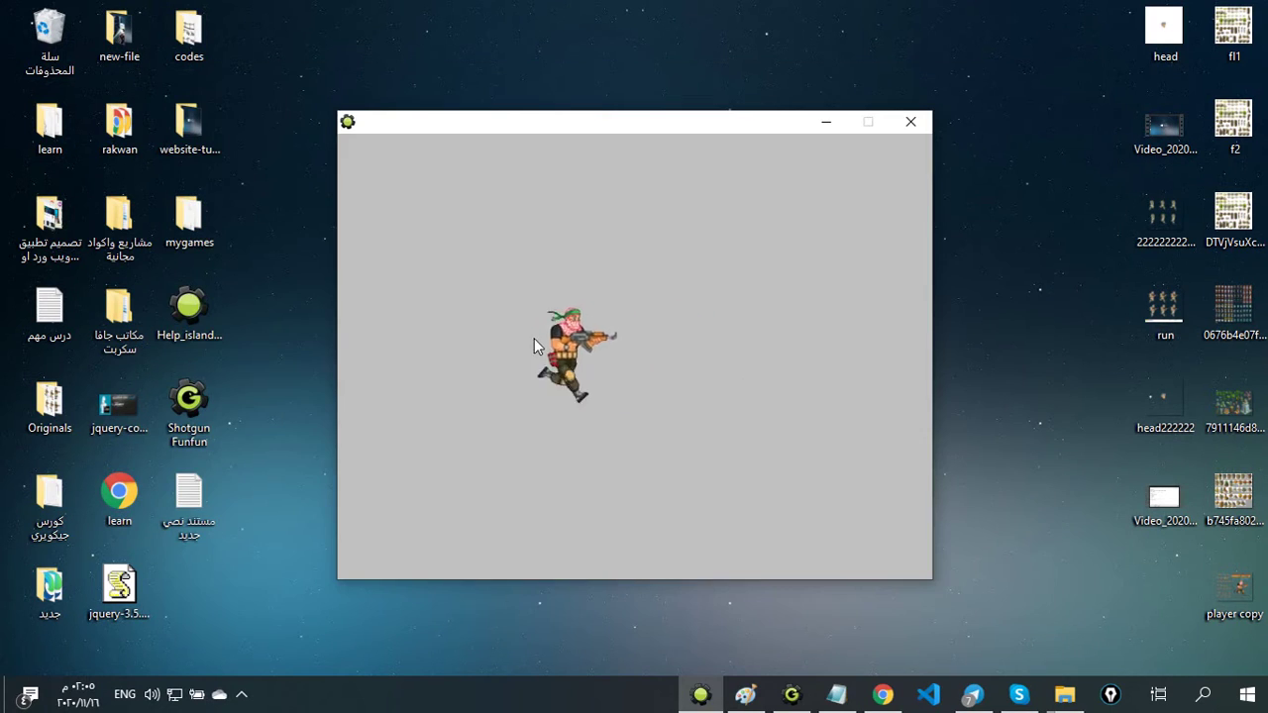
key("Escape")
Append an if (keyboard_check(ord(''))) block containing sprite_index = spr_stand to the step code and save it
double_click(557, 103)
left_click(151, 332)
type("keyboard_check(ord")
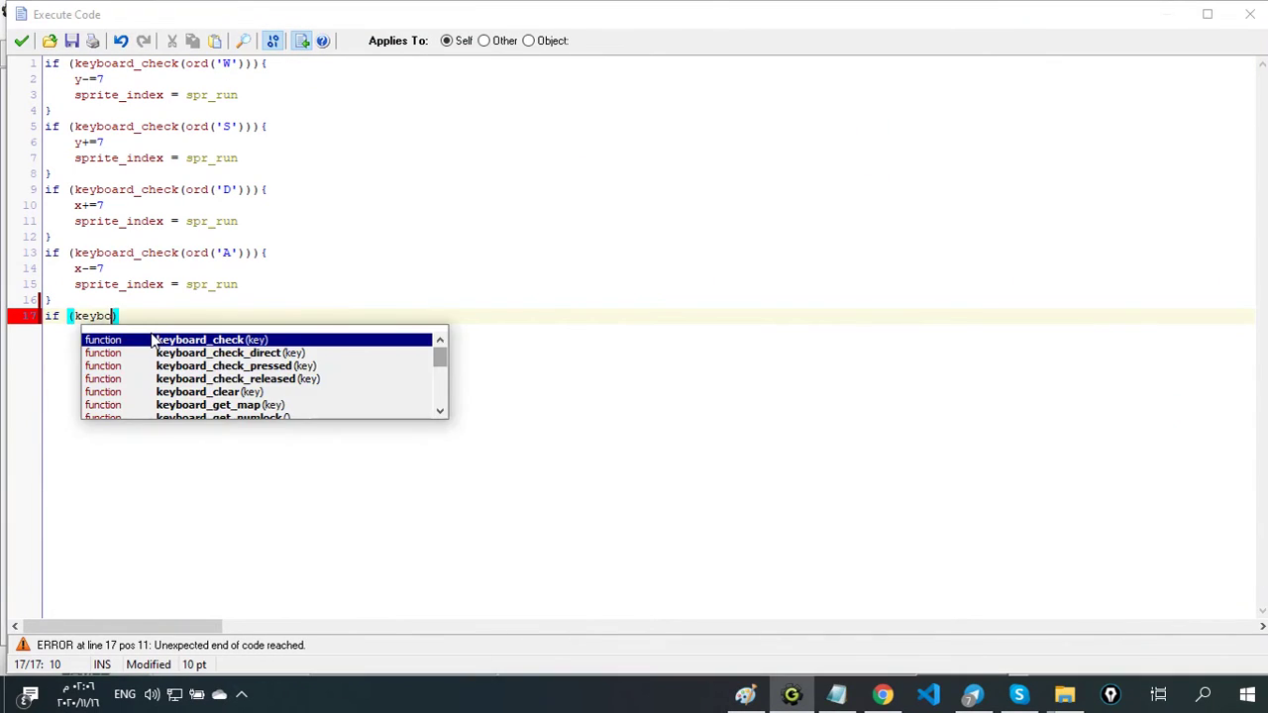
type("('')))")
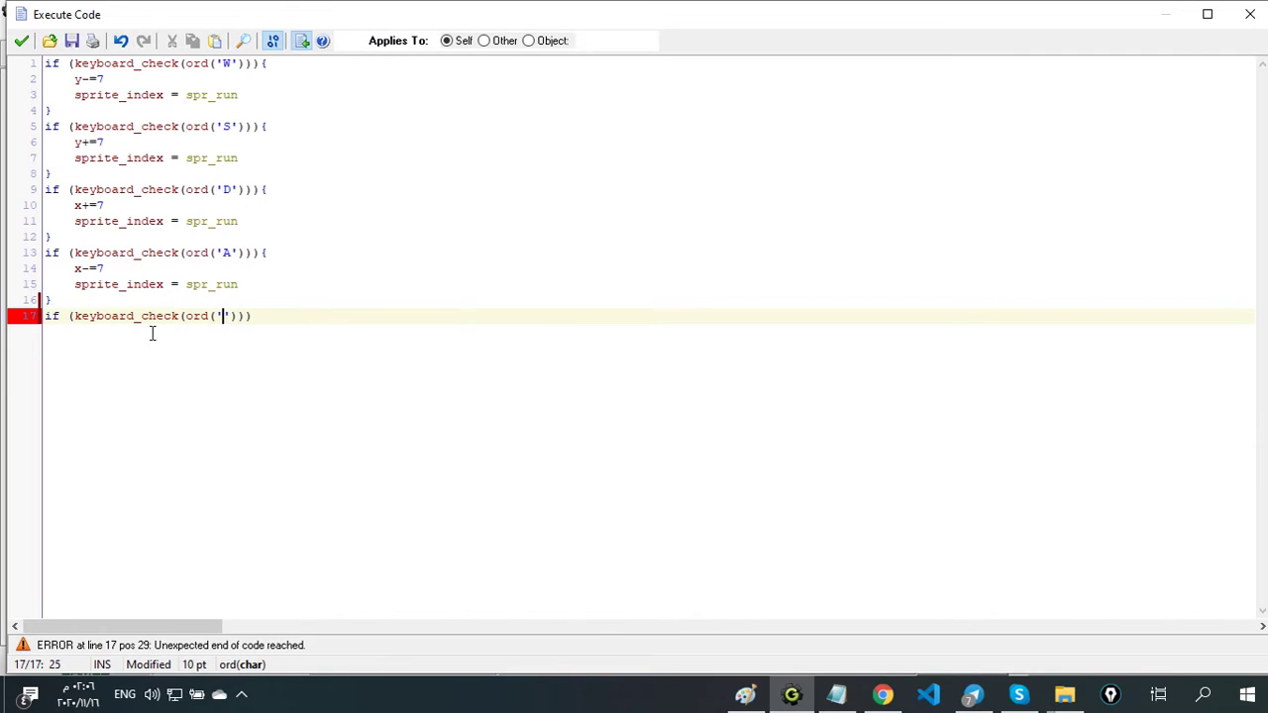
type("{")
key("Return")
type("sprite")
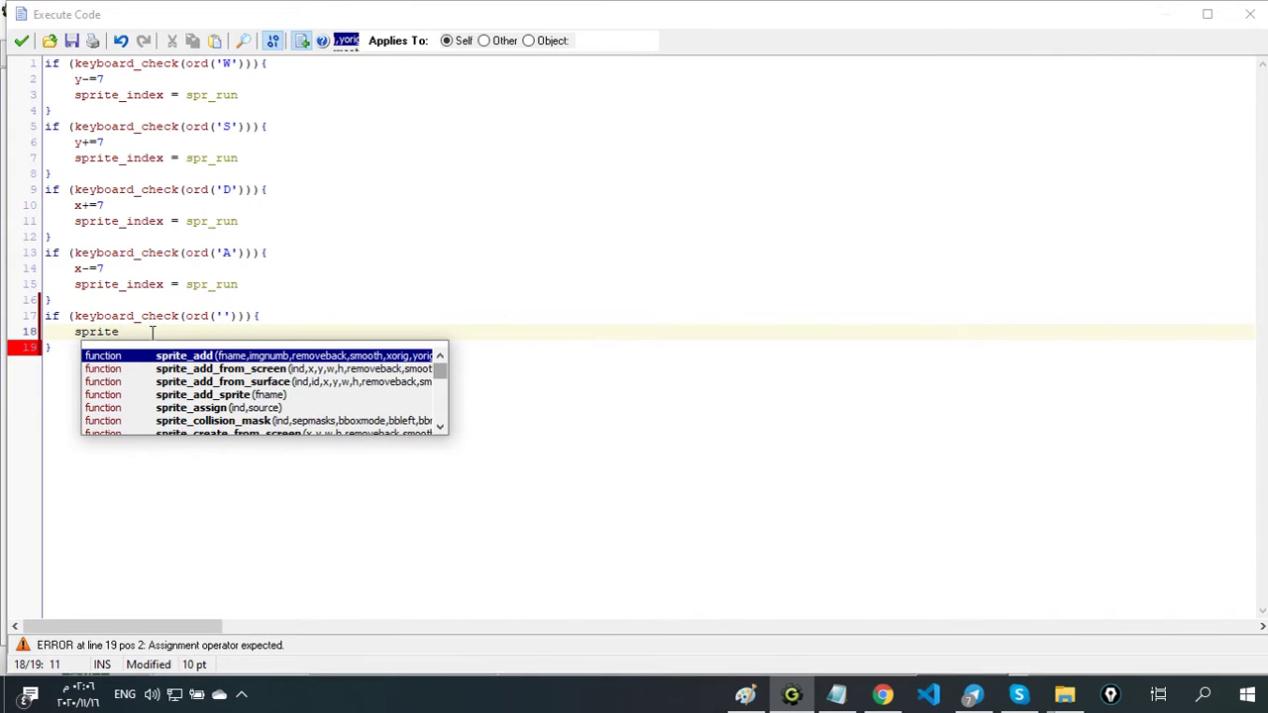
type("_index = spr_stand")
left_click(22, 41)
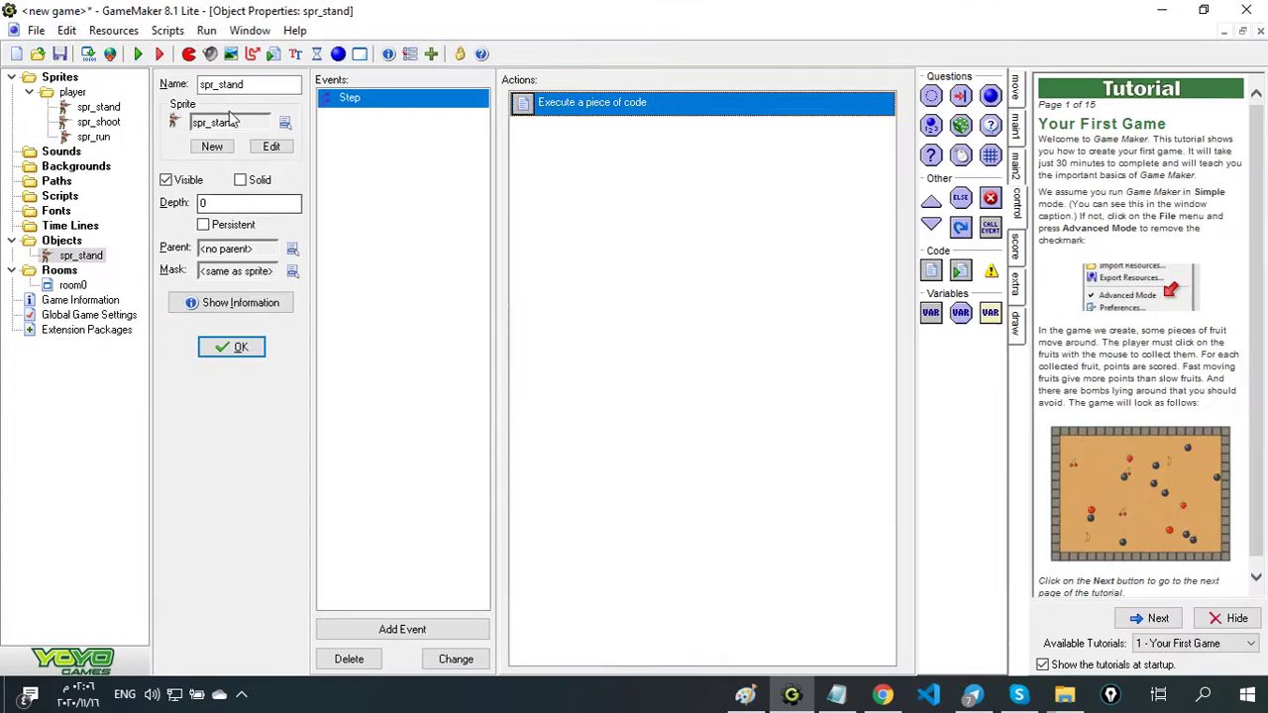
Run the game and test switching between running and standing while moving the player in all four directions
left_click(139, 54)
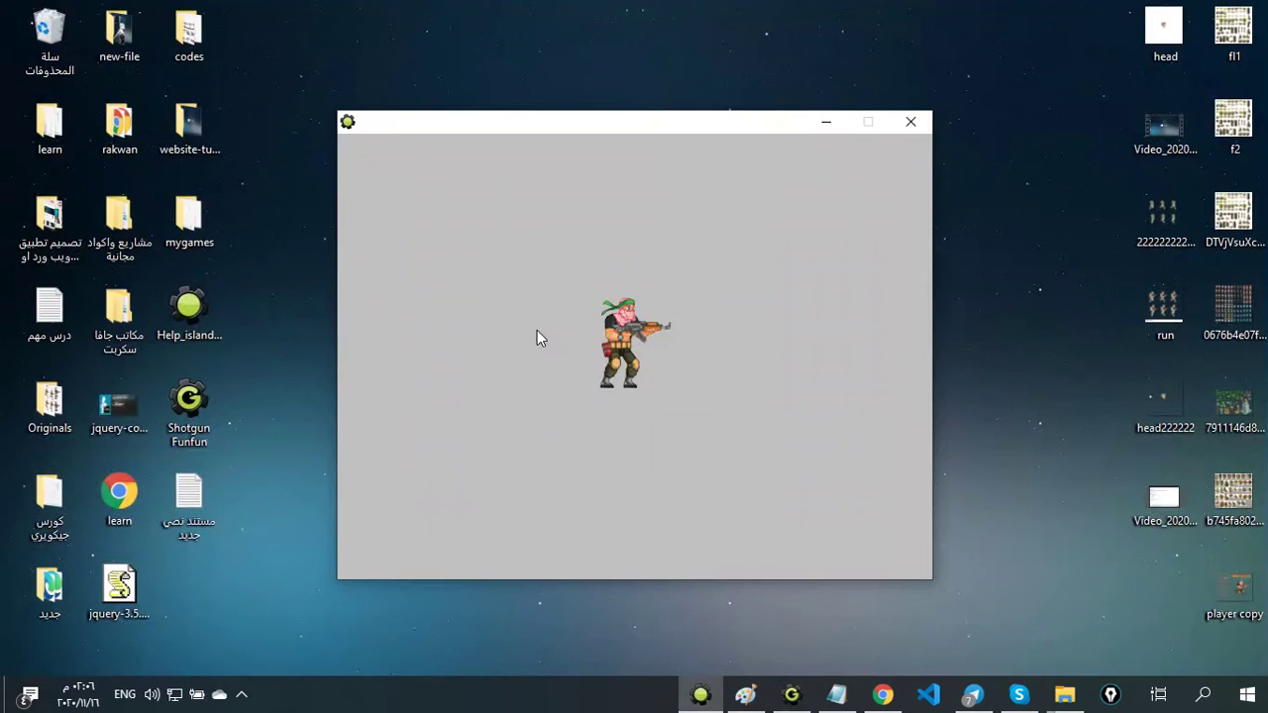
key("d")
key("a")
key("w")
key("s")
key("d")
key("w")
key("s")
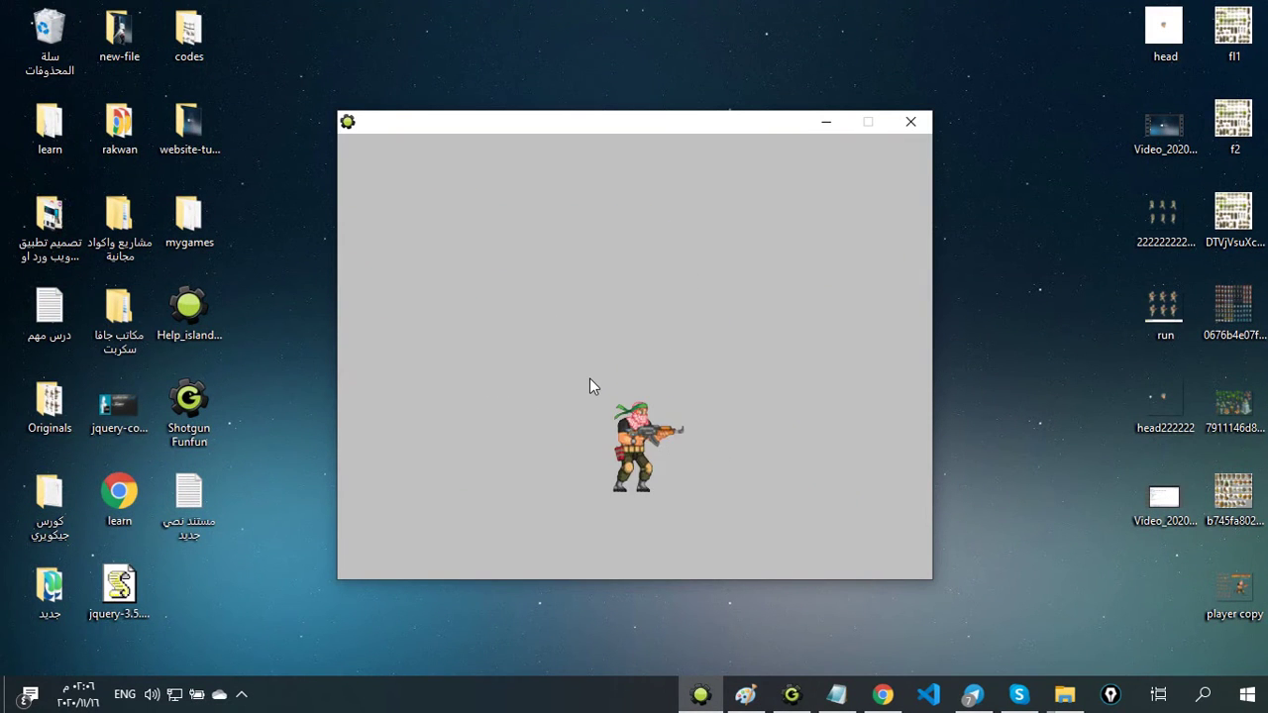
key("a")
key("w")
key("d")
Add the line "there wrong" to the Notepad notes and close the running game
key("alt+Tab")
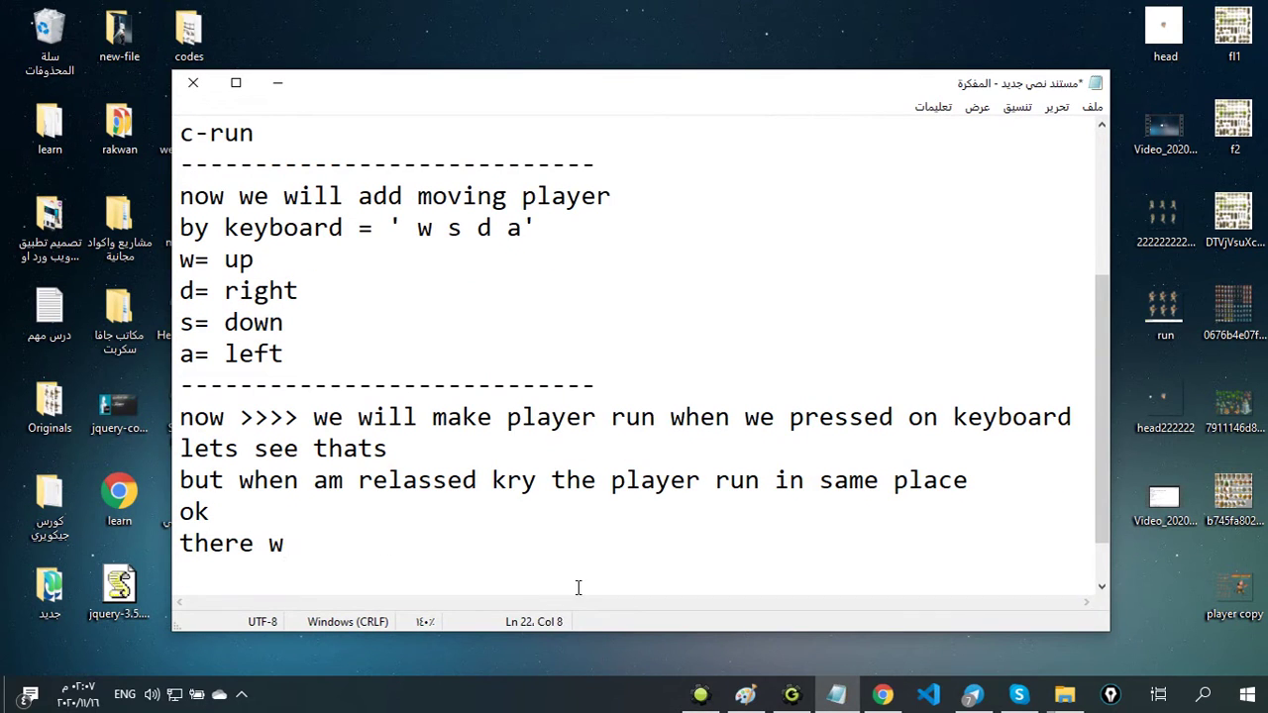
key("alt+Tab")
key("Escape")
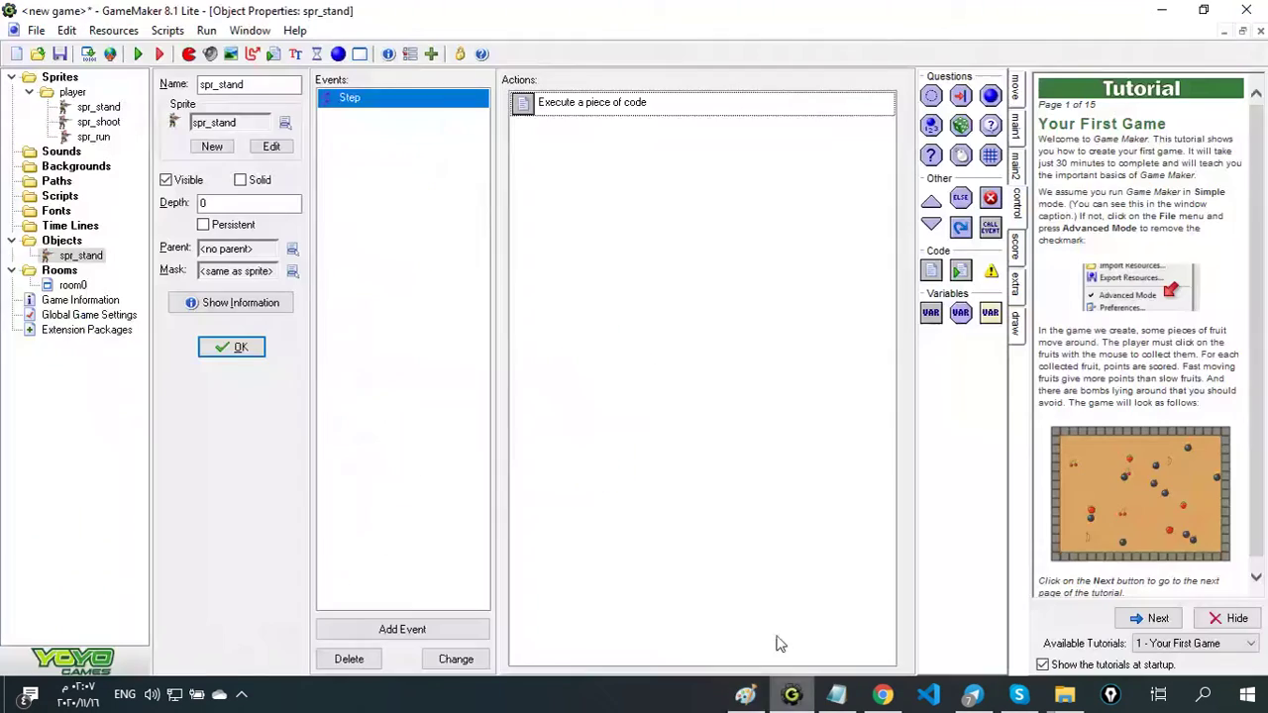
Touch up the spr_run subimages with the eraser in the image editor, accept the sprite, and run the game
double_click(106, 144)
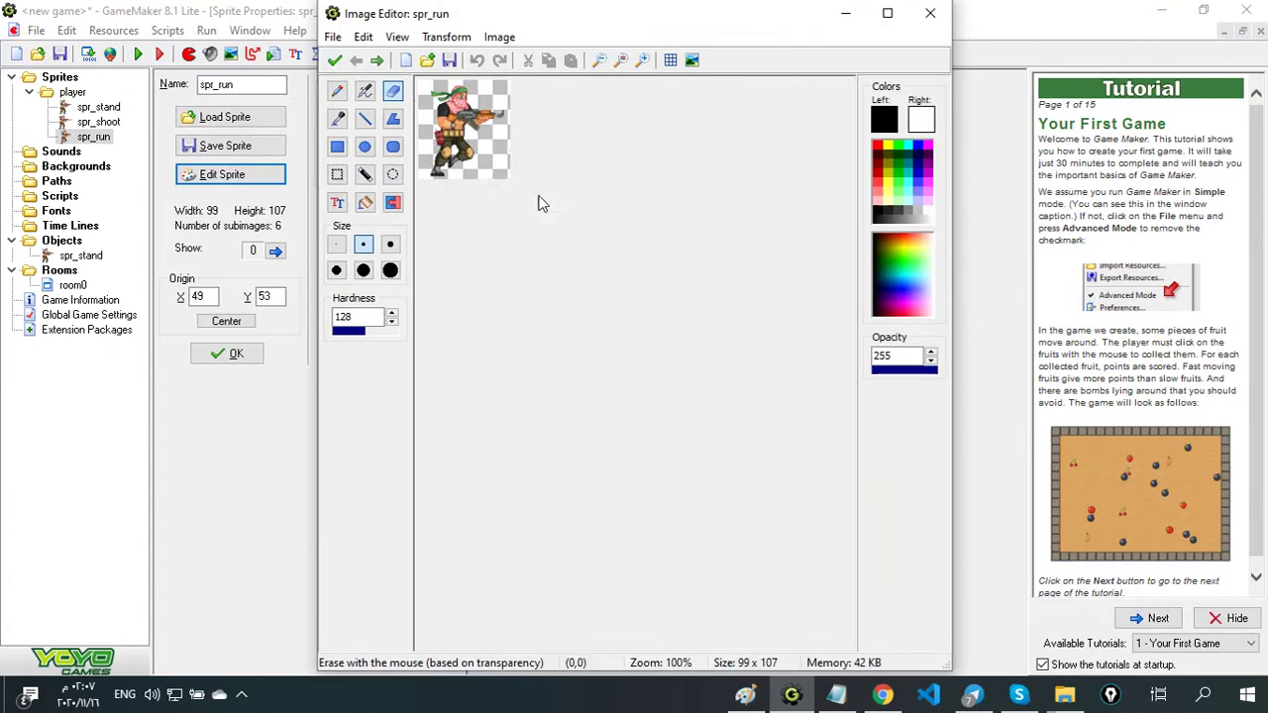
left_click(381, 63)
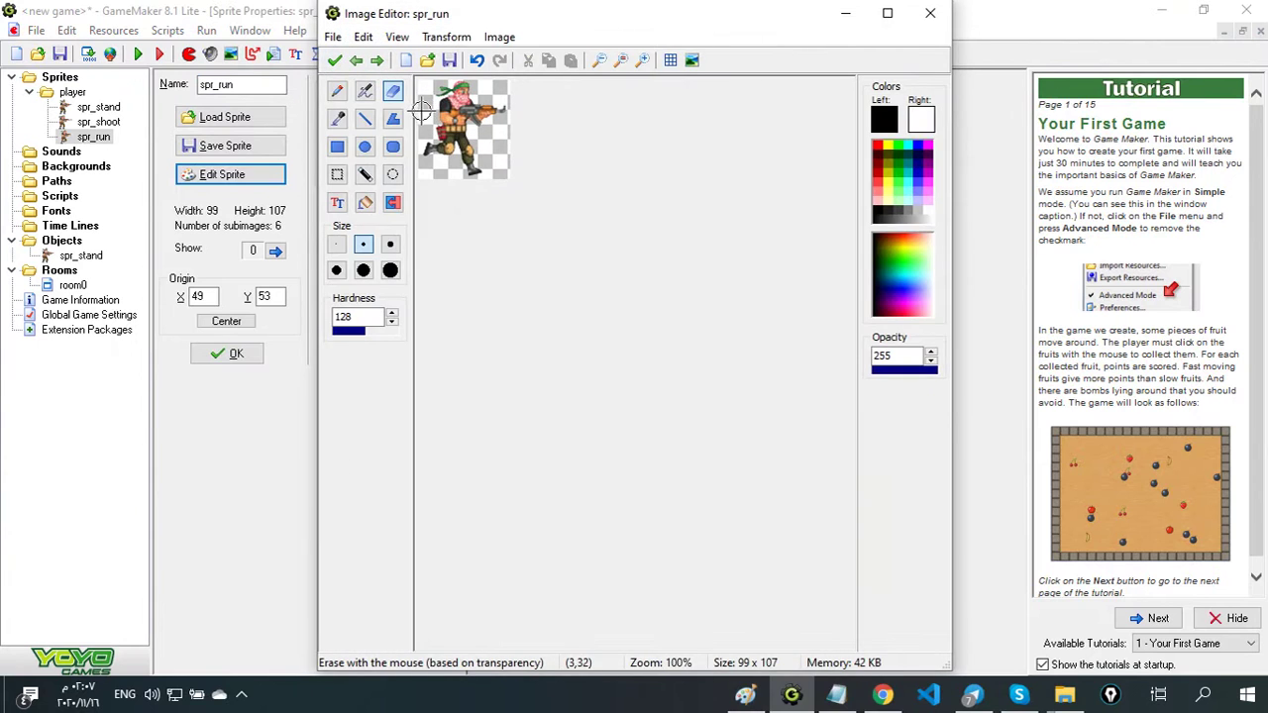
left_click(338, 62)
left_click(246, 353)
left_click(139, 54)
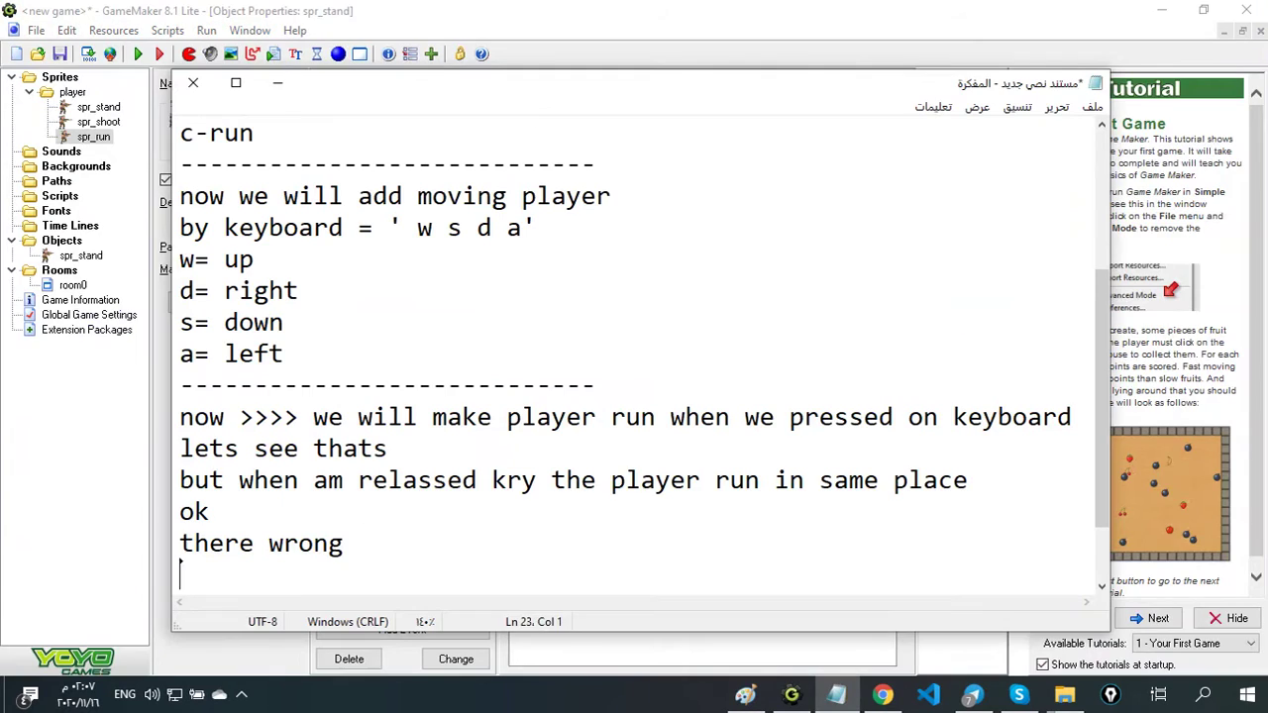
Add a row of equals signs and the line "now i will create mouse direction" to the notes
type("============================")
key("Return")
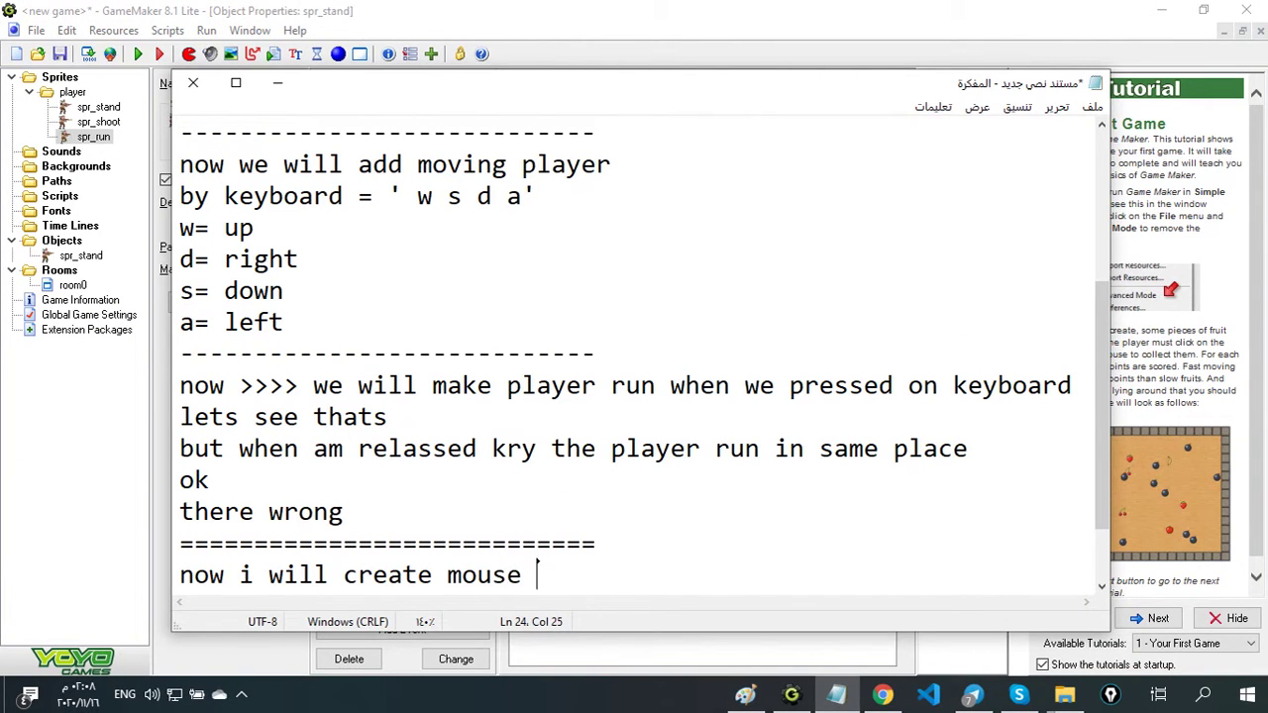
key("Return")
left_click(277, 84)
Insert the comment //moving as the first line of the player's step code
double_click(549, 112)
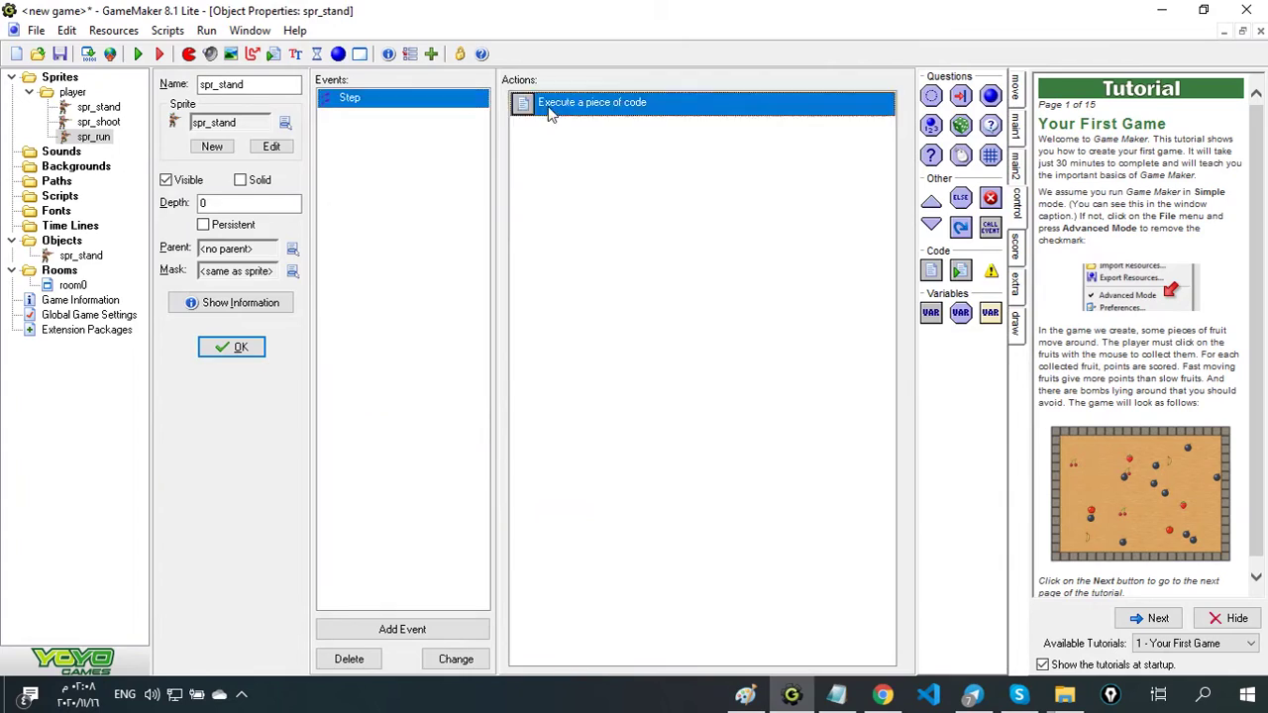
left_click(45, 64)
key("Return")
key("Up")
type("//moving")
left_click(76, 376)
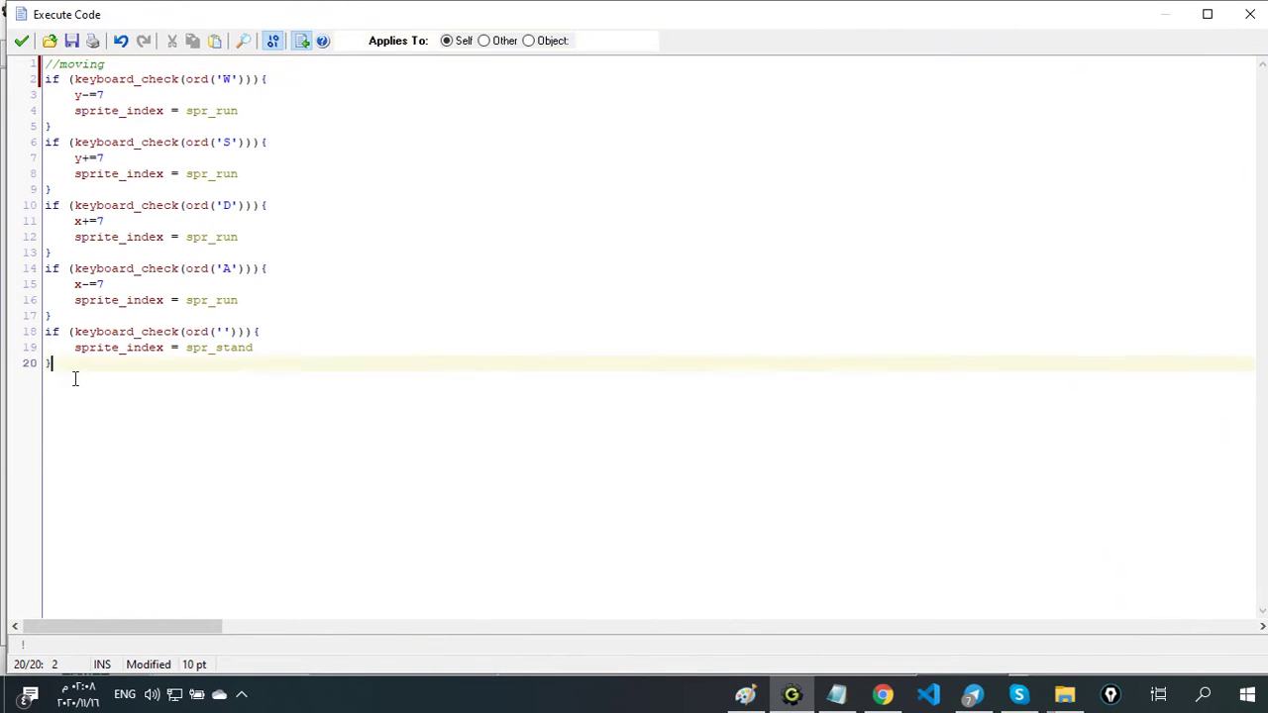
Append the comment //mouse face player and an empty if(not(mouse_x =x)) block with braces to the step code
key("Return")
type("//mouse face player")
key("Return")
type("if")
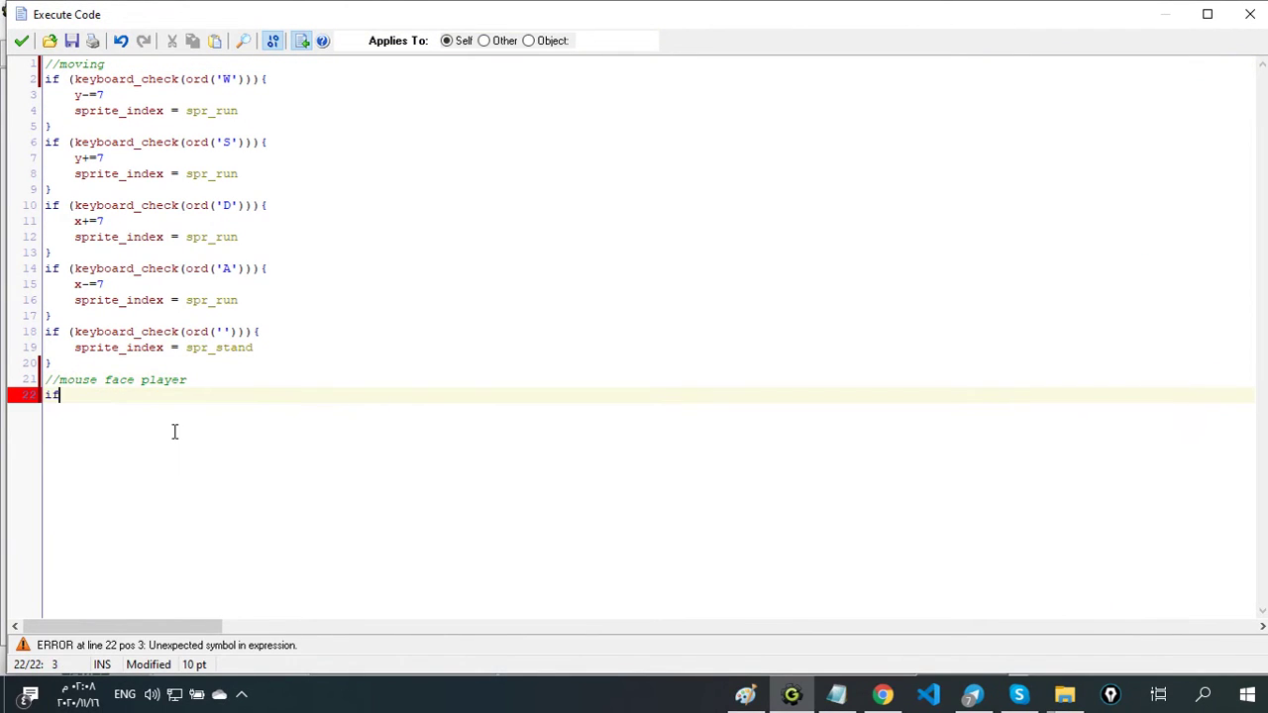
type("_x =x)")
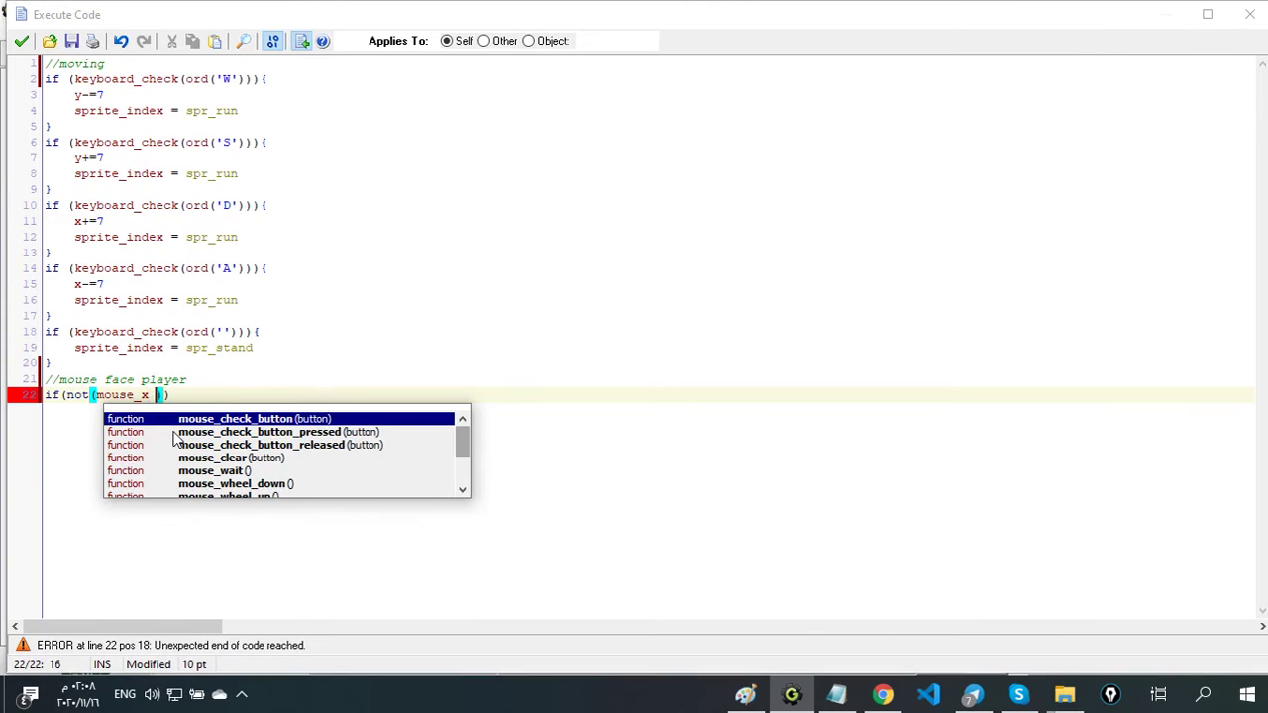
key("Return")
type("{")
key("Return")
key("Return")
type("}")
left_click(174, 431)
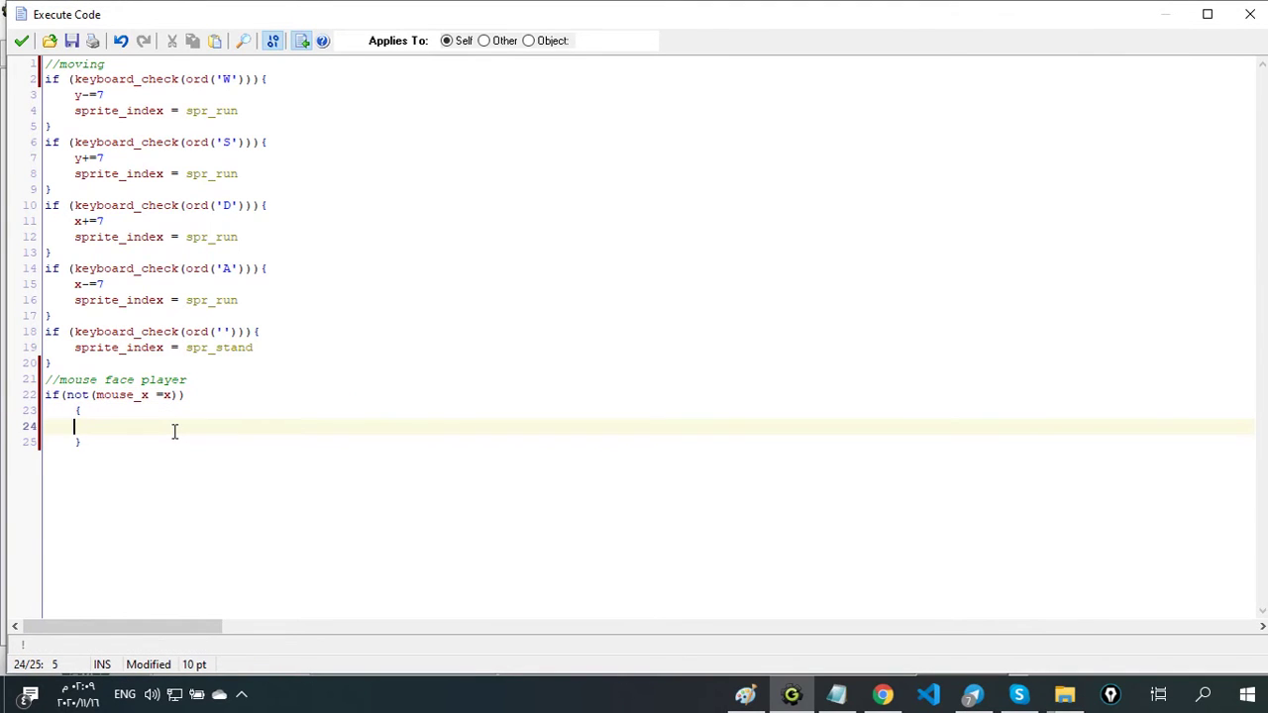
Fill the mouse block with image_xscale = sign(mouse_x-x), save the code, and run the game
type("image_xscale")
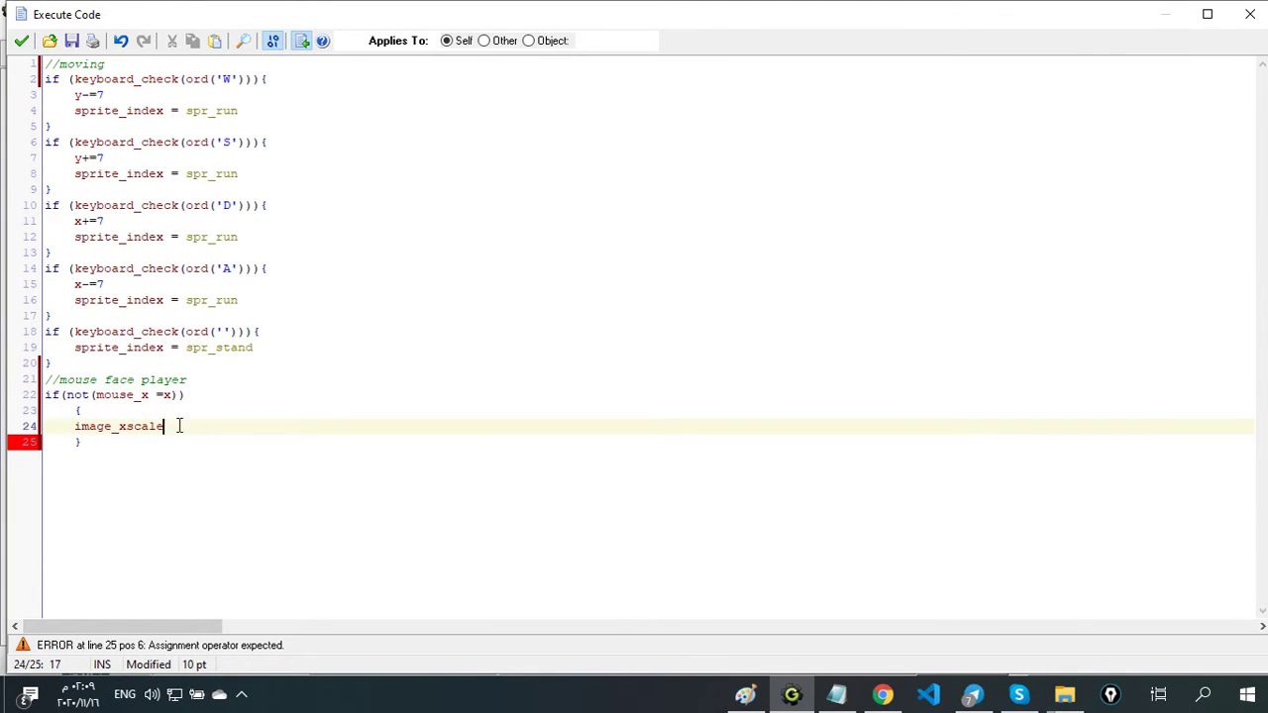
type(" = sign()mouse_x-x)")
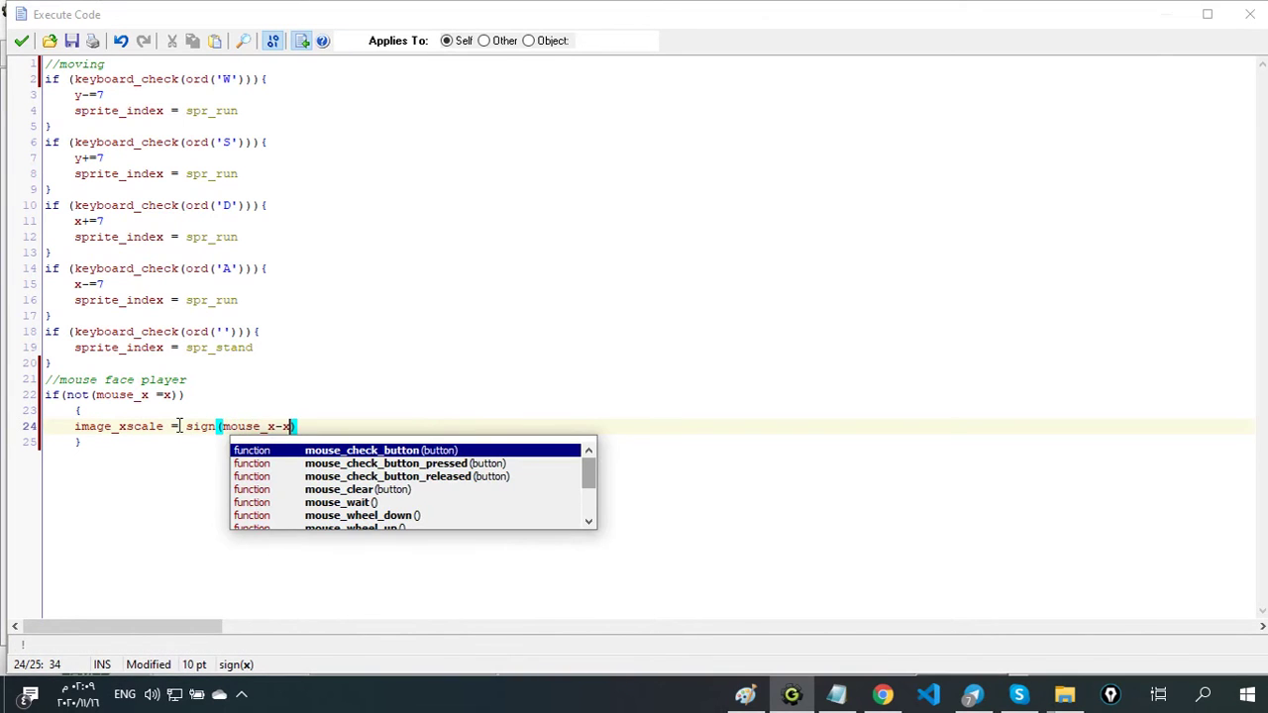
left_click_drag(44, 394, 79, 441)
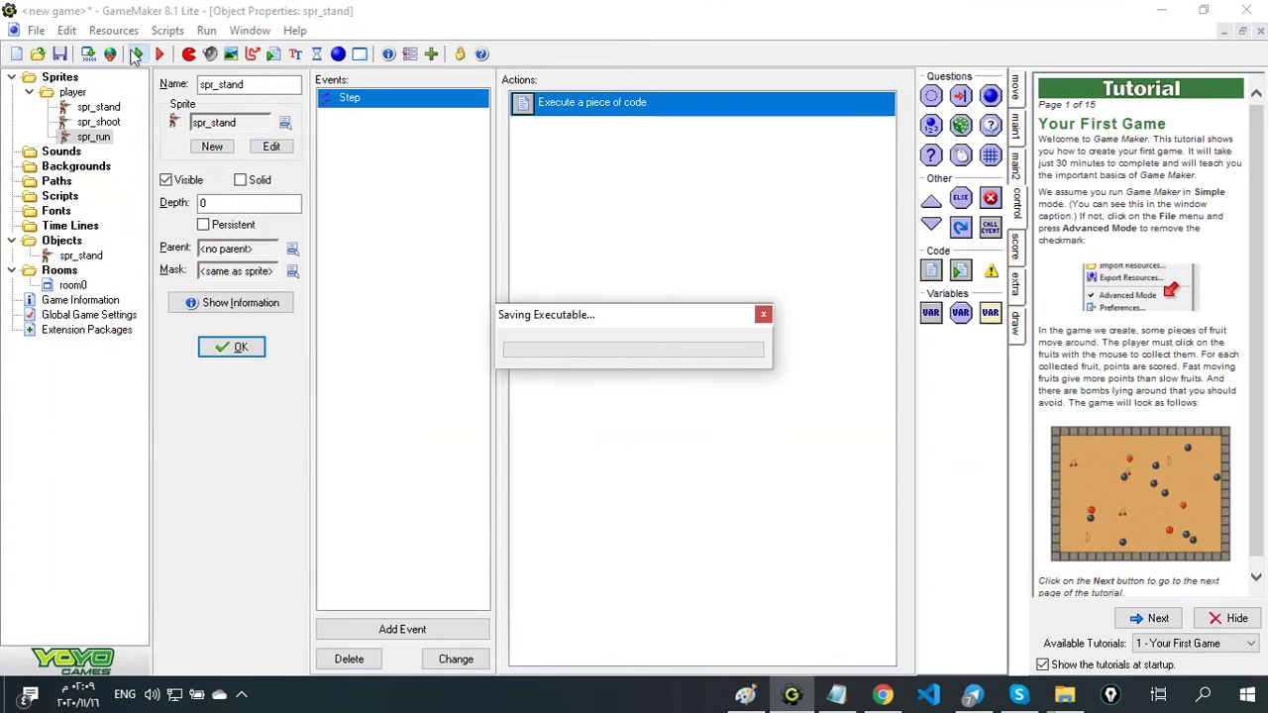
Add the line "try it" to the Notepad notes while the game builds
key("alt+Tab")
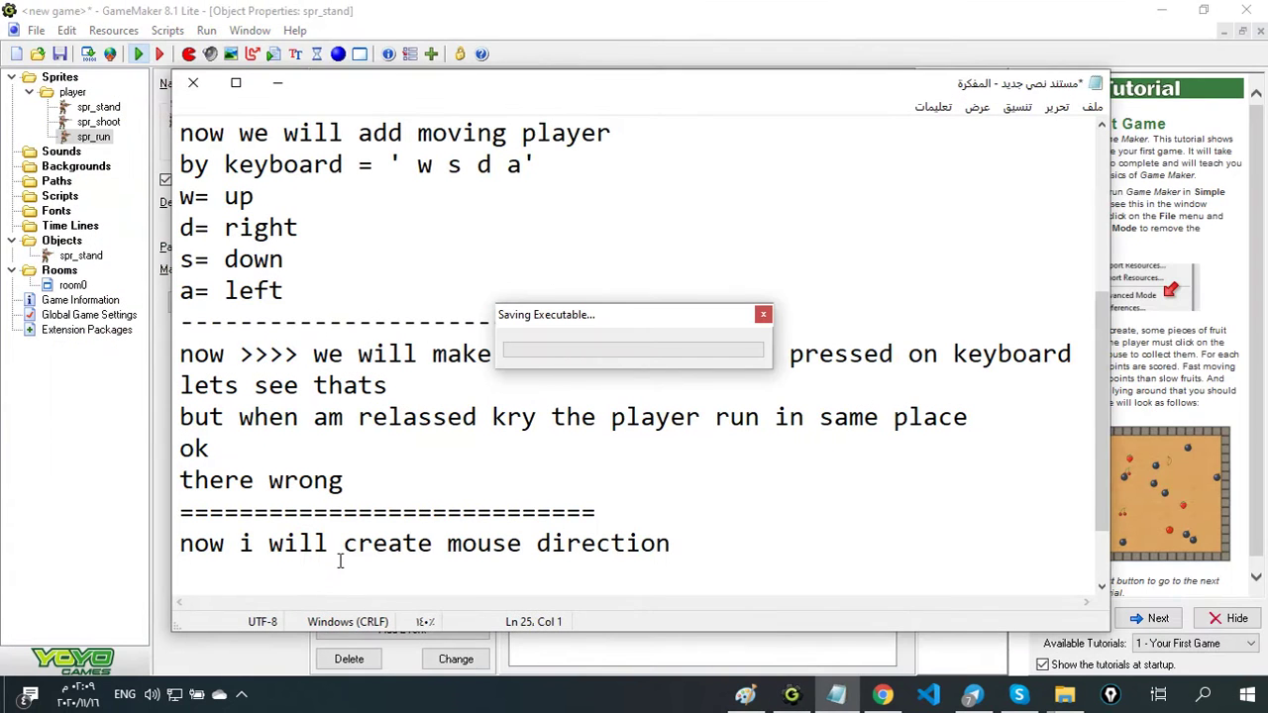
type("try it")
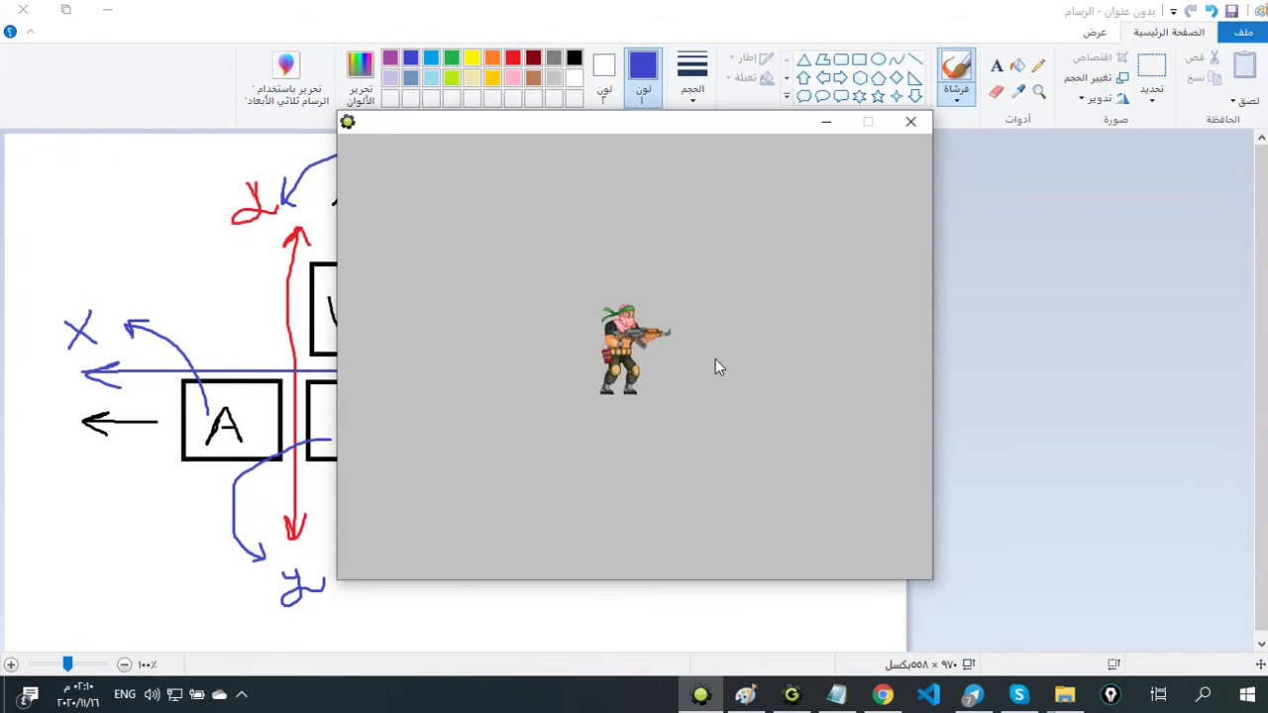
Test the soldier's upward and sideways movement in the running game and close it
key("a")
key("w")
key("d")
key("Escape")
Move the spr_stand sprite's origin onto the soldier's body and run the game again
left_click(272, 145)
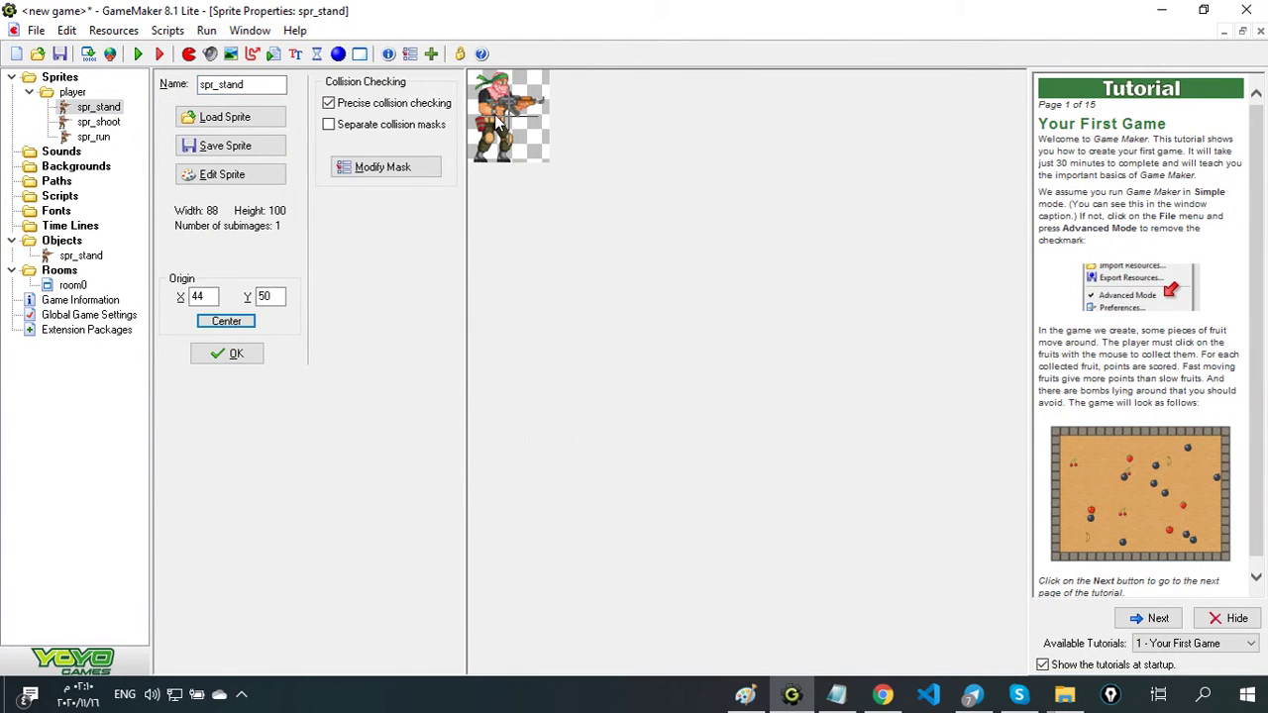
left_click(496, 118)
key("F5")
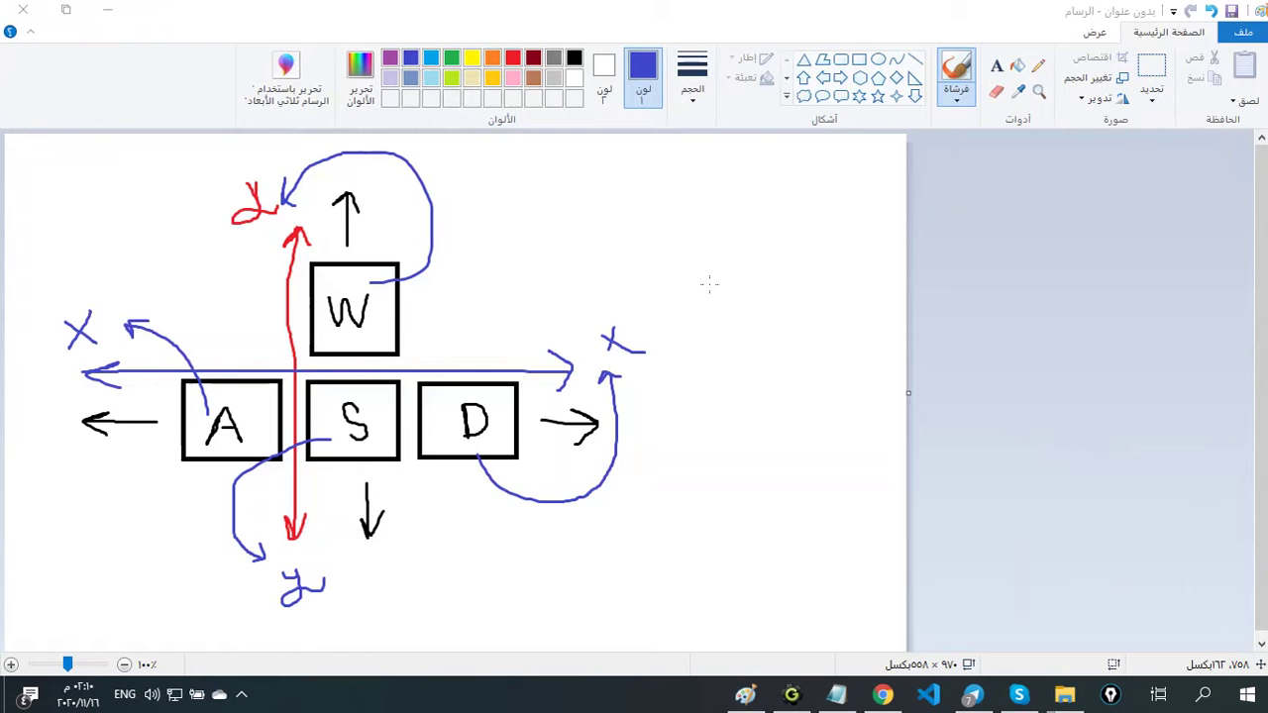
Test the soldier's movement in all four directions in the running game
key("d")
key("a")
key("d")
key("a")
key("d")
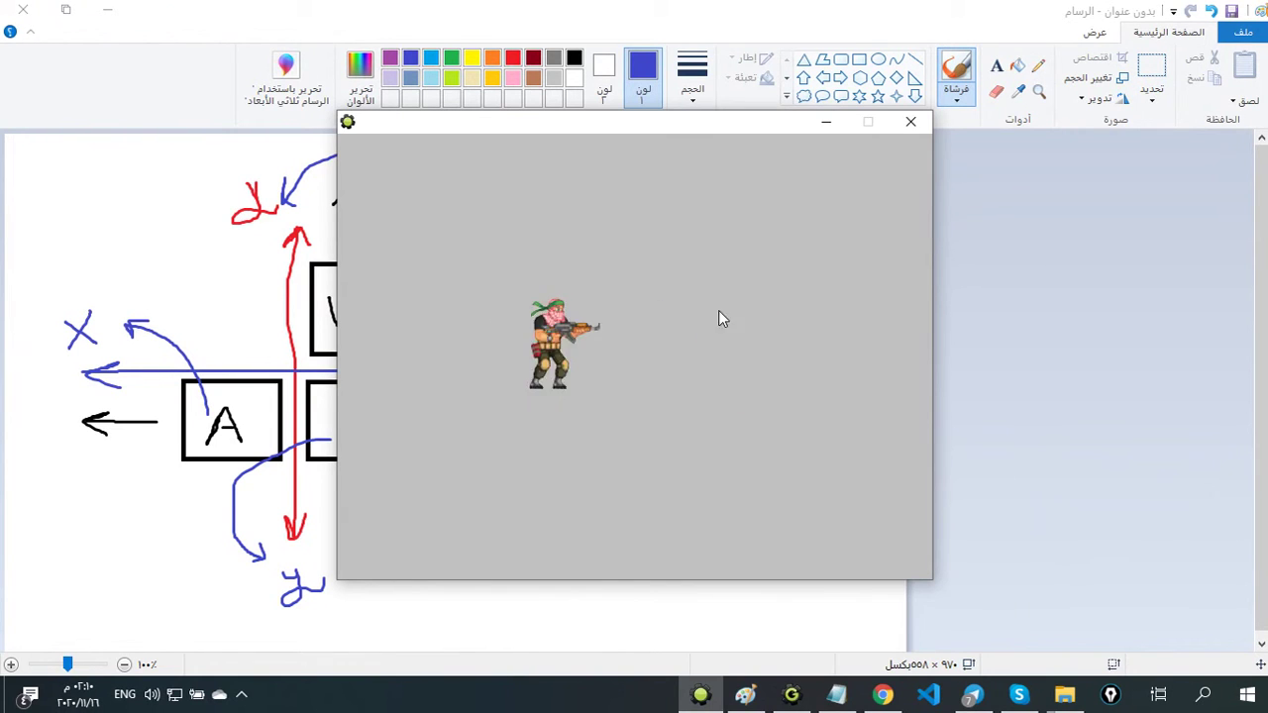
key("w")
key("a")
key("d")
key("s")
key("a")
Add a divider line of equals signs followed by blank lines to the Notepad notes
left_click(837, 695)
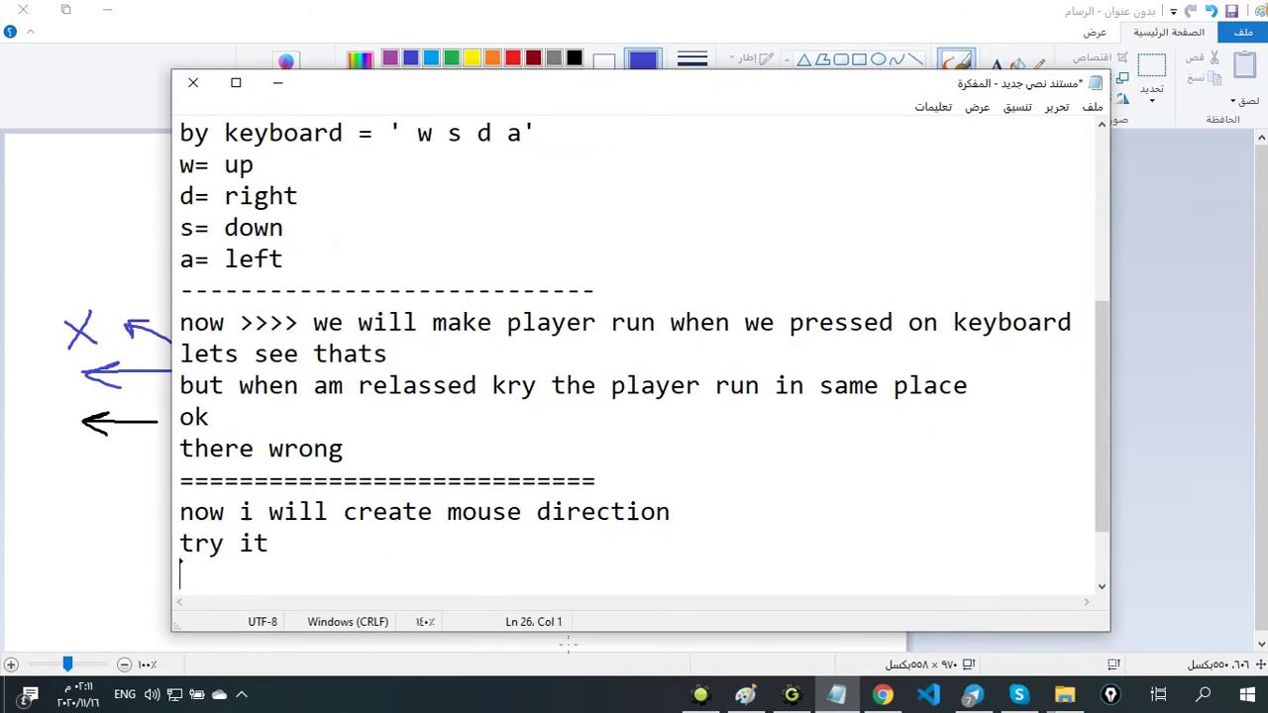
type("===========================")
key("Return")
key("Return")
key("Return")
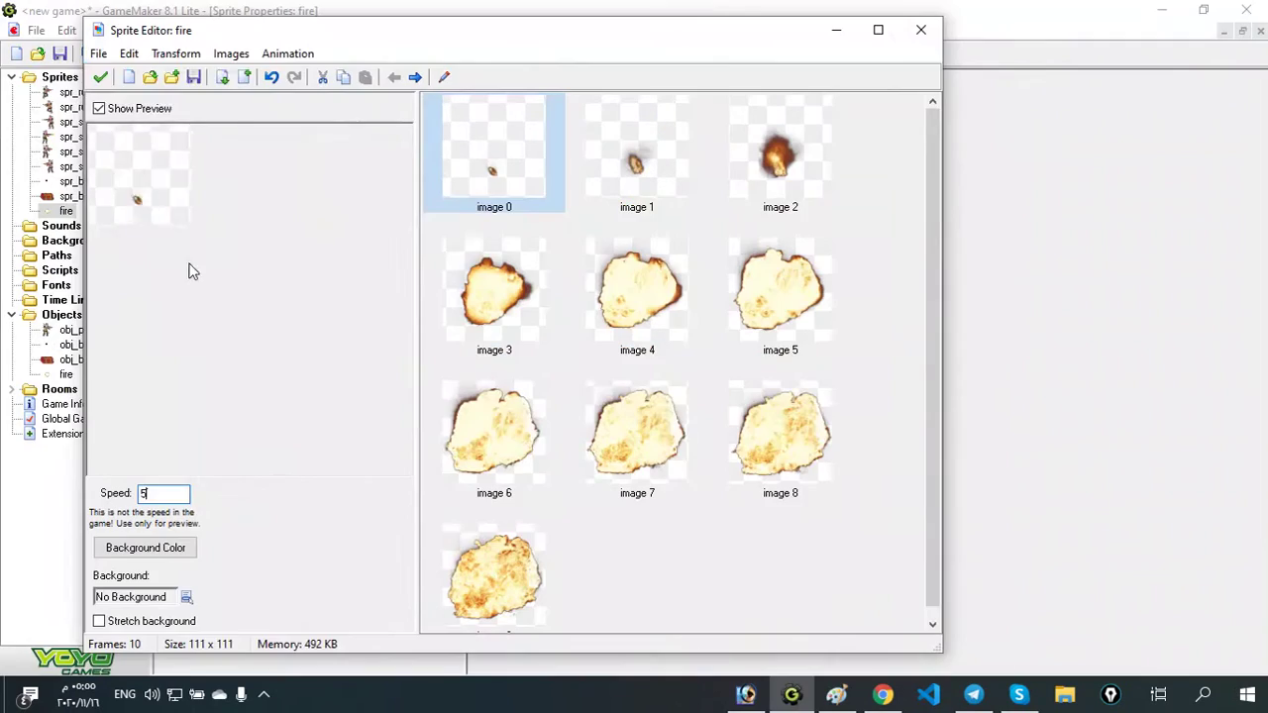
Add further explosion frames from the strip image to the fire sprite
left_click(98, 53)
left_click(155, 188)
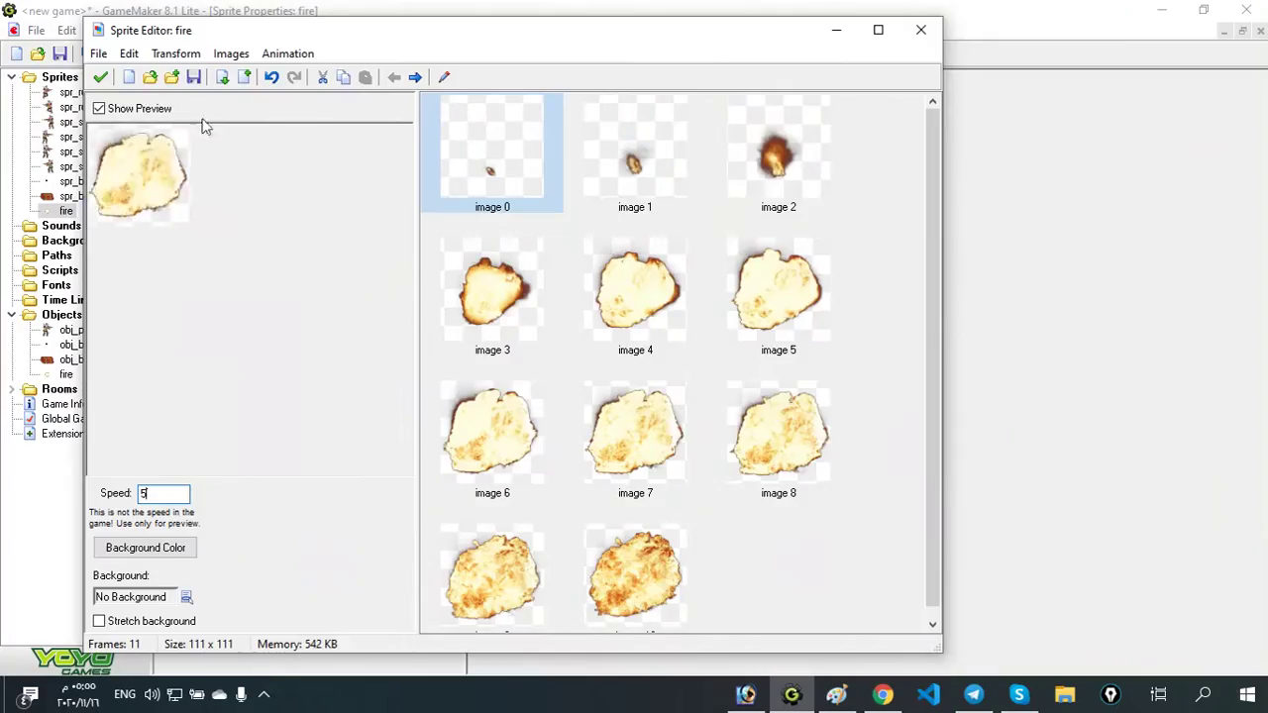
left_click(98, 54)
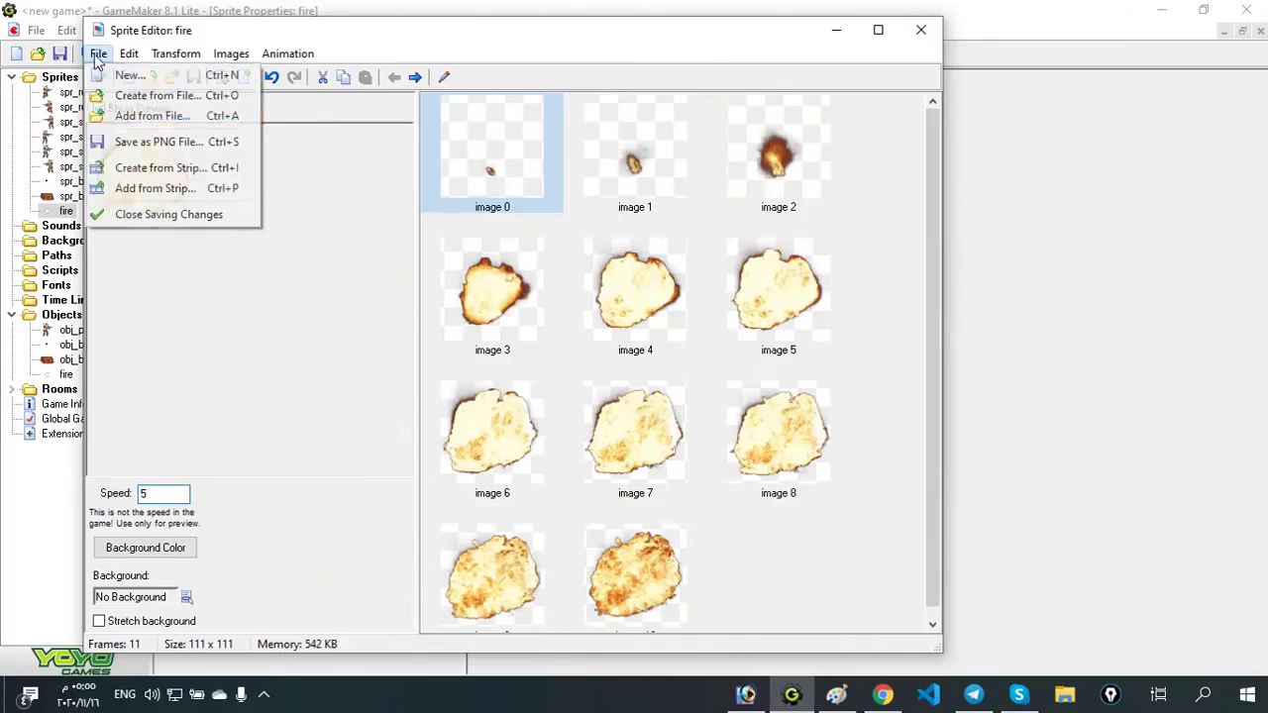
left_click(155, 188)
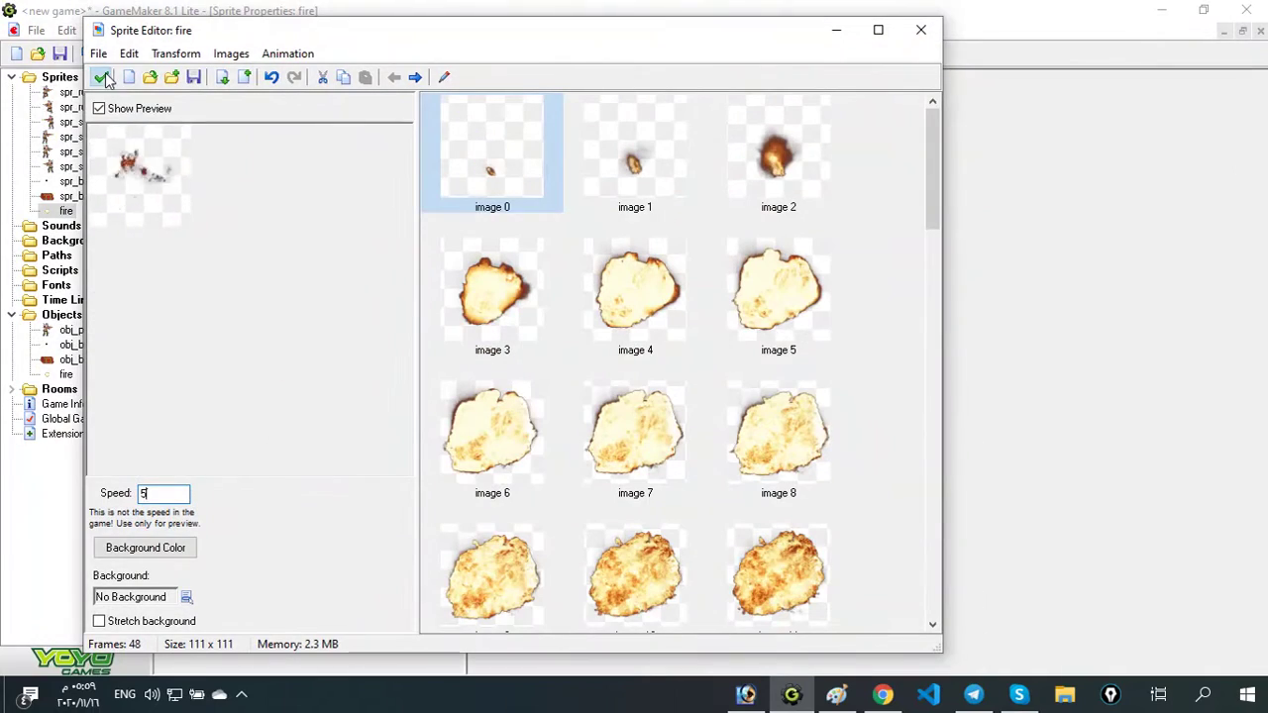
Try a preview speed of 11 for the fire animation and settle on 9
type("5")
left_click_drag(167, 495, 78, 498)
type("11")
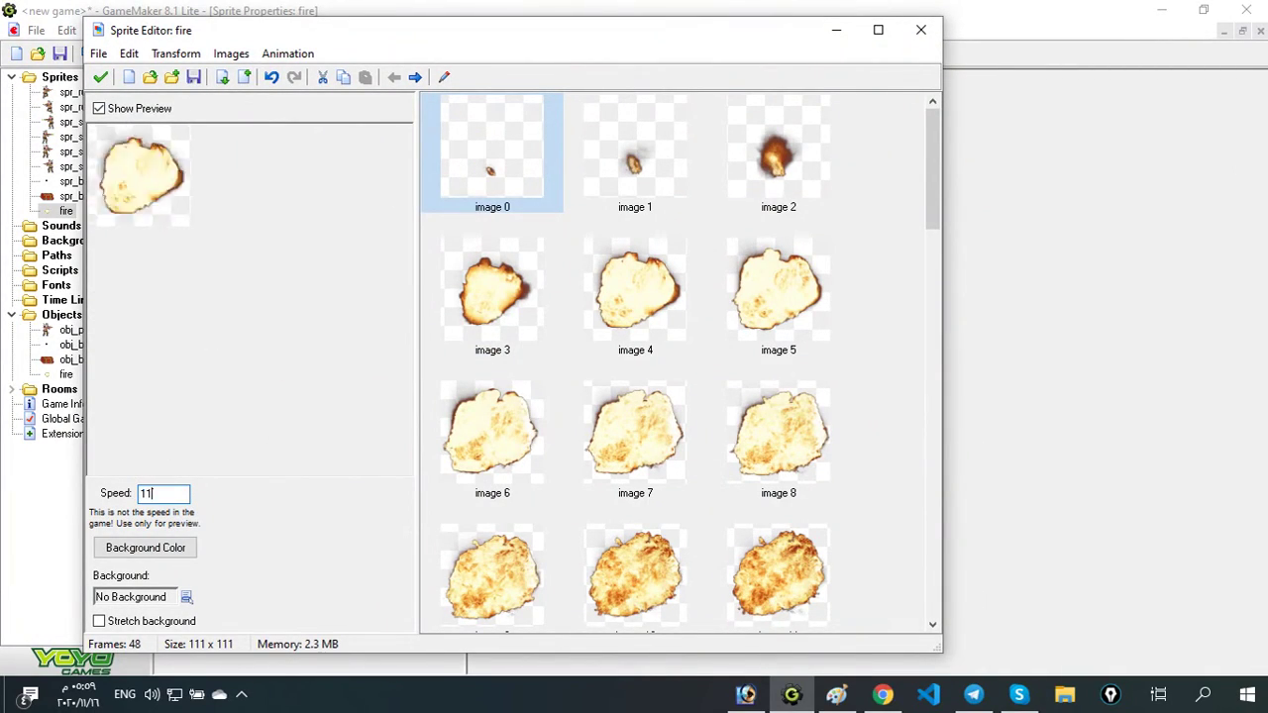
left_click_drag(169, 495, 99, 495)
type("9")
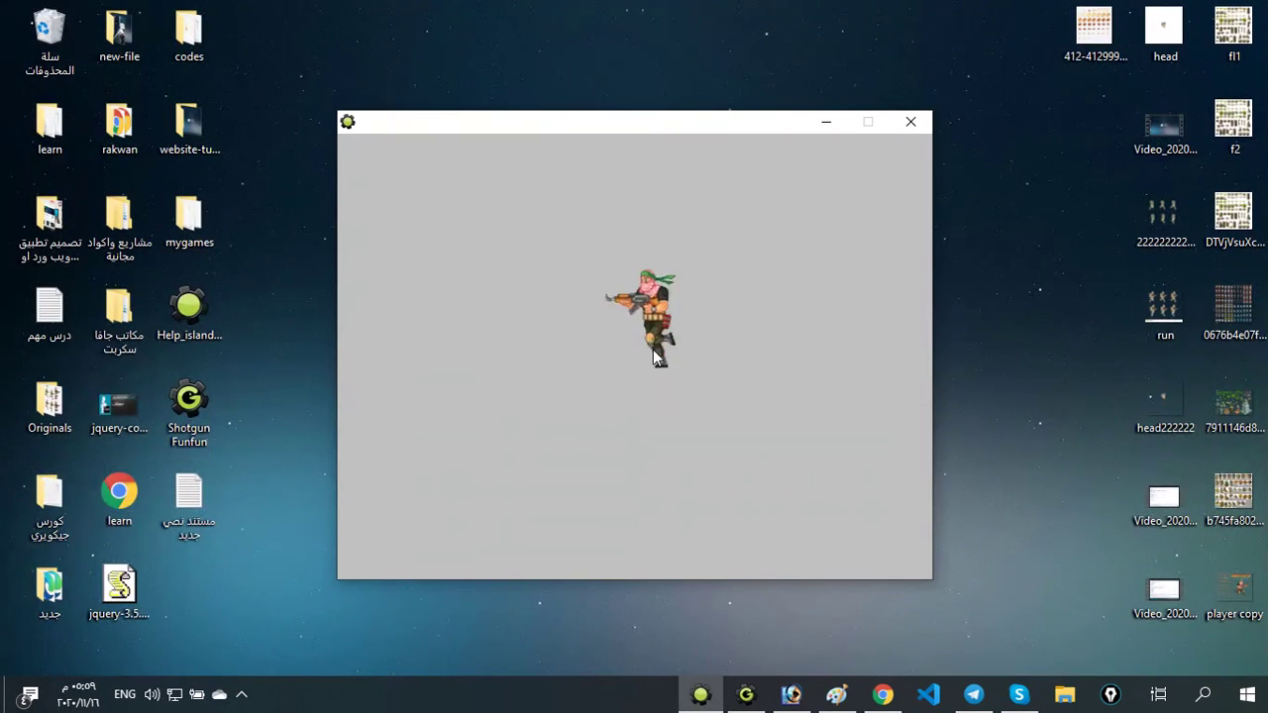
Test the running game by moving the soldier, firing a bullet and placing bombs in the room
left_click(627, 317)
key("a")
key("d")
right_click(778, 328)
key("a")
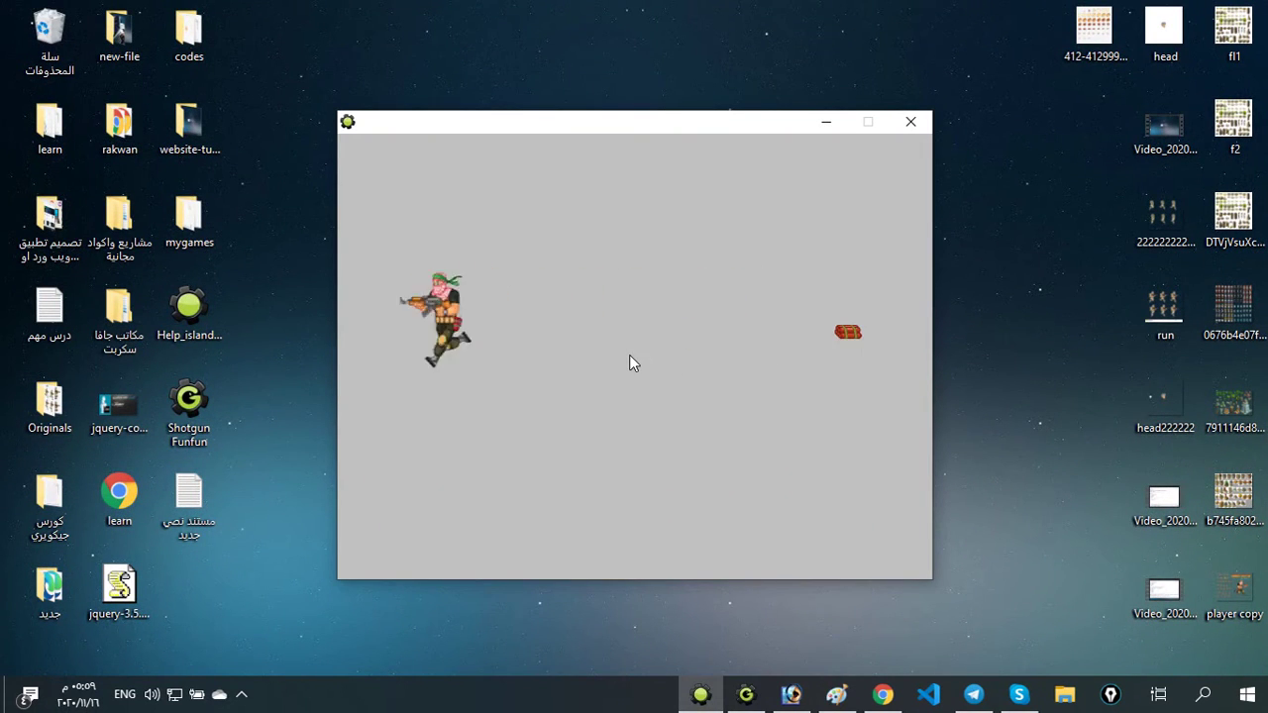
key("s")
key("w")
right_click(664, 265)
key("a")
right_click(640, 288)
key("a")
key("s")
Shoot at the placed bomb while moving the soldier to check the explosion, and close the game
left_click(645, 396)
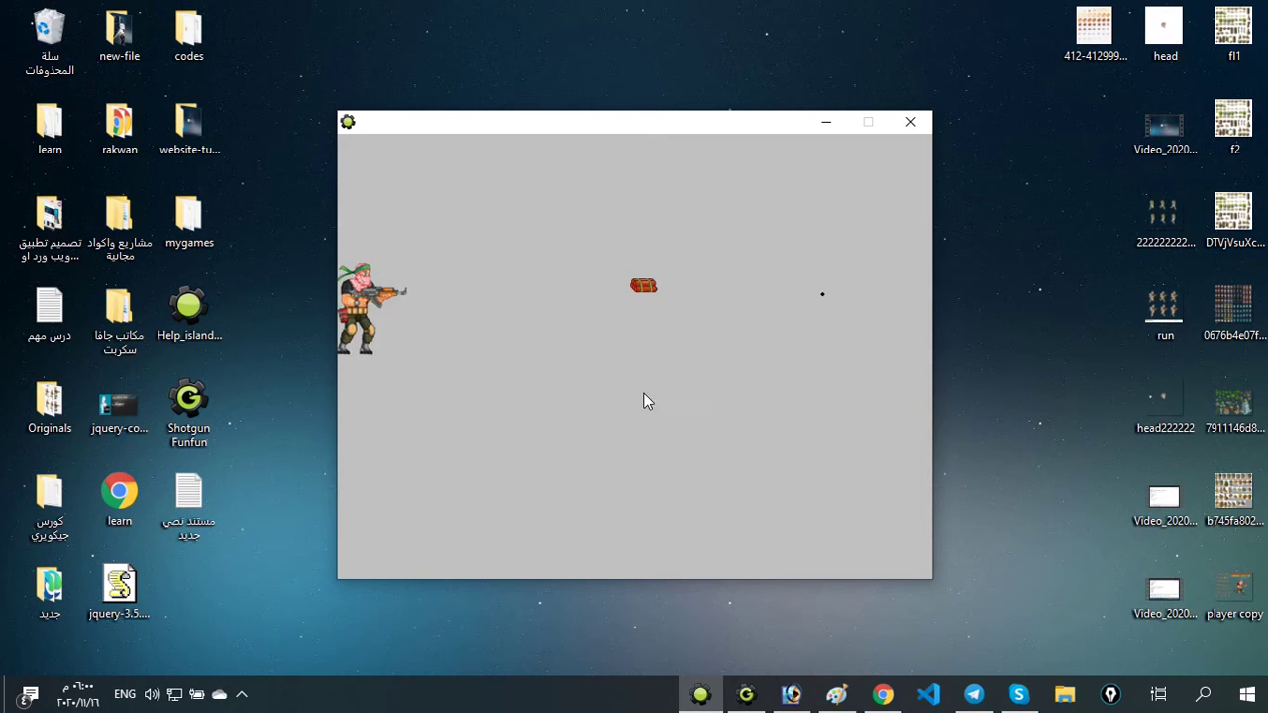
left_click(646, 300)
key("d")
key("a")
key("w")
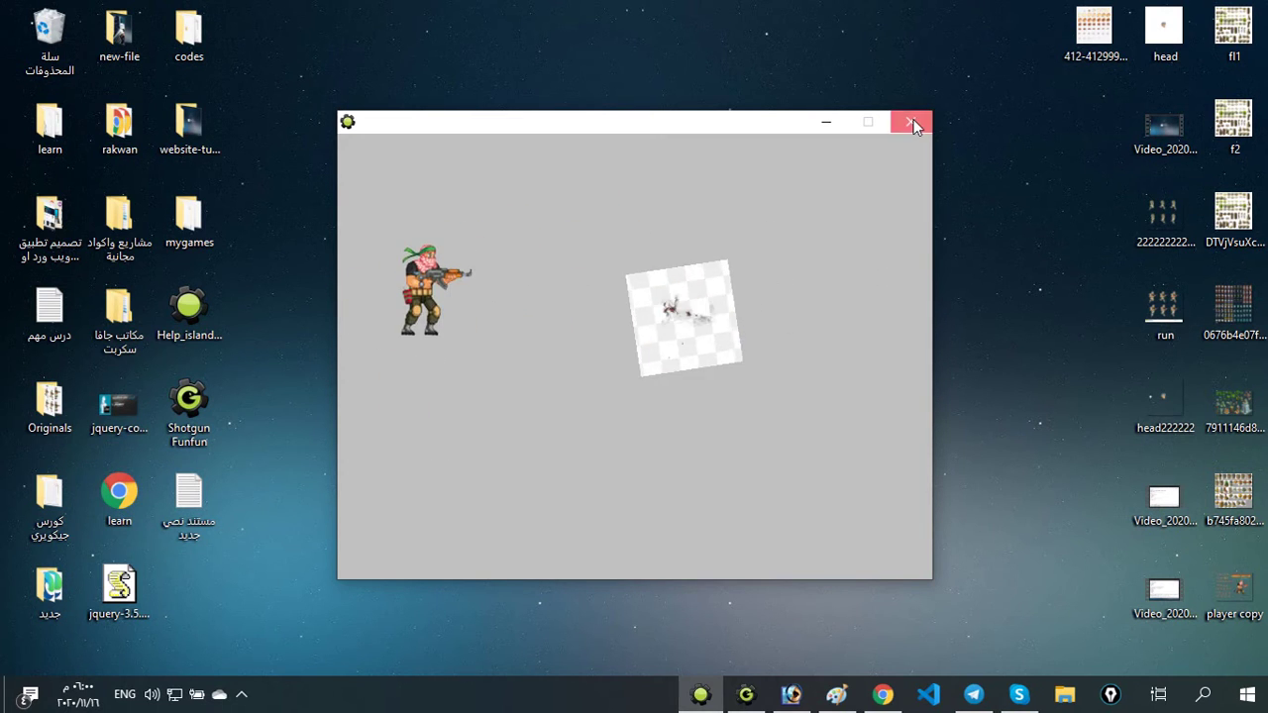
left_click(910, 121)
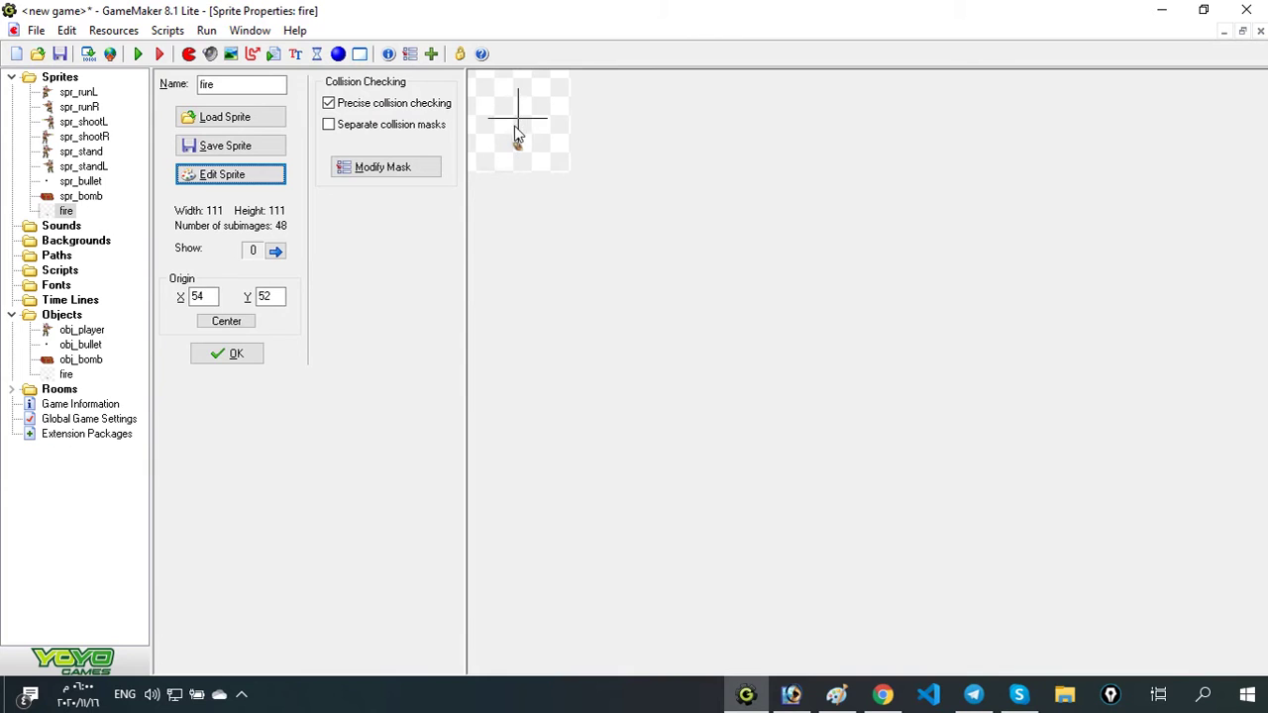
Try the preview's stretch background option in the fire sprite's editor
left_click(231, 175)
mouse_move(927, 173)
left_mouse_down()
mouse_move(921, 540)
mouse_move(915, 166)
left_mouse_up()
left_click(140, 622)
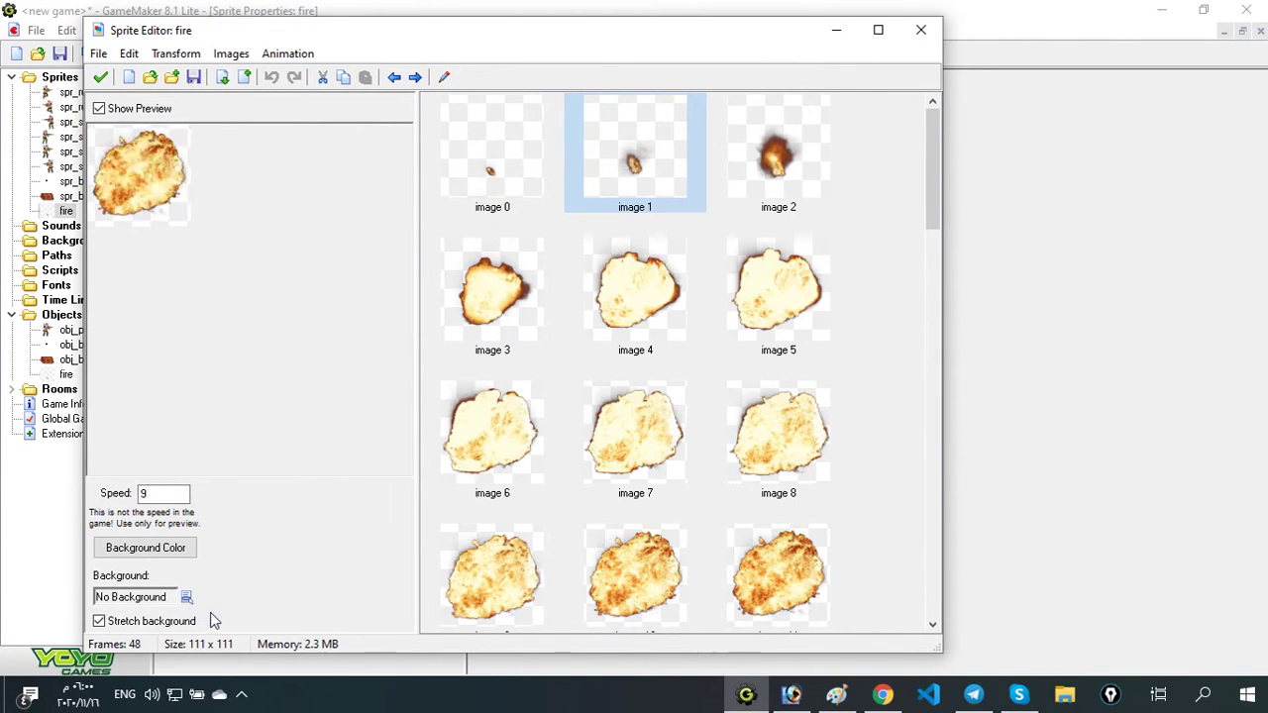
left_click(186, 601)
left_click(778, 154)
left_click(184, 597)
left_click(119, 619)
left_click(101, 77)
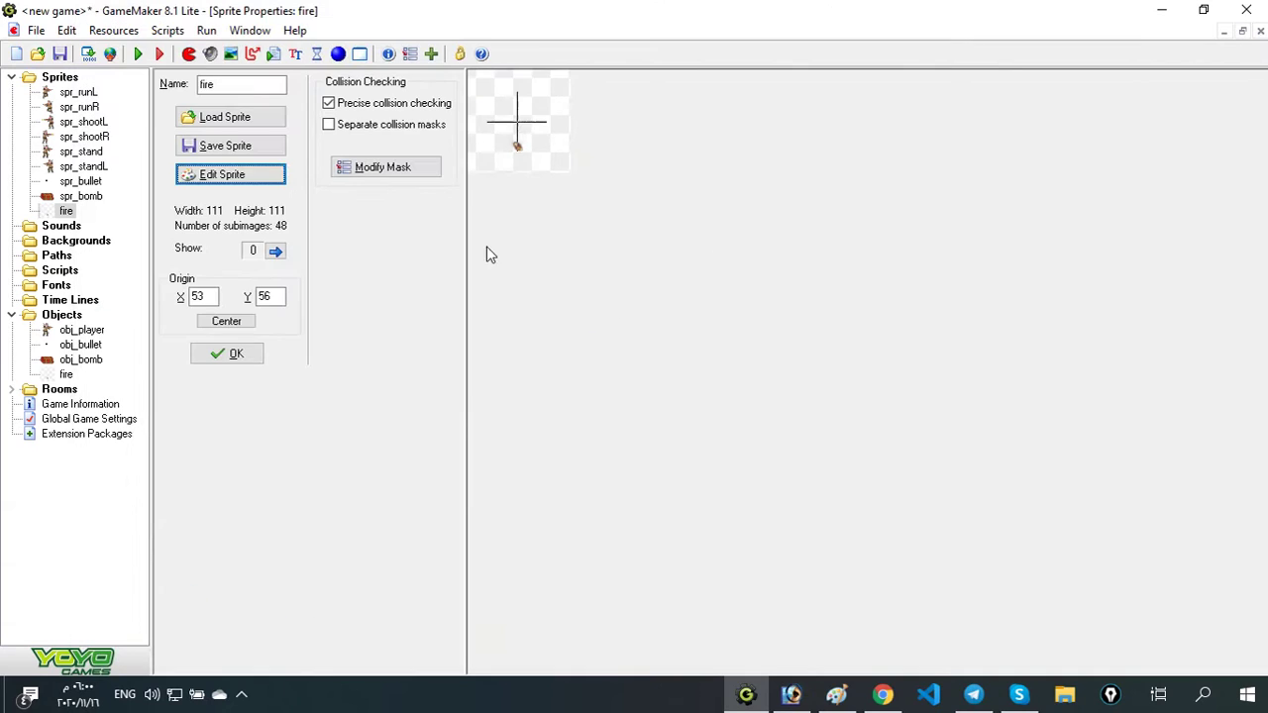
Create a new sprite from the explosion_strip7 image with its origin centered at 16, 16
right_click(55, 81)
left_click(91, 90)
left_click(237, 119)
left_click_drag(789, 212, 771, 258)
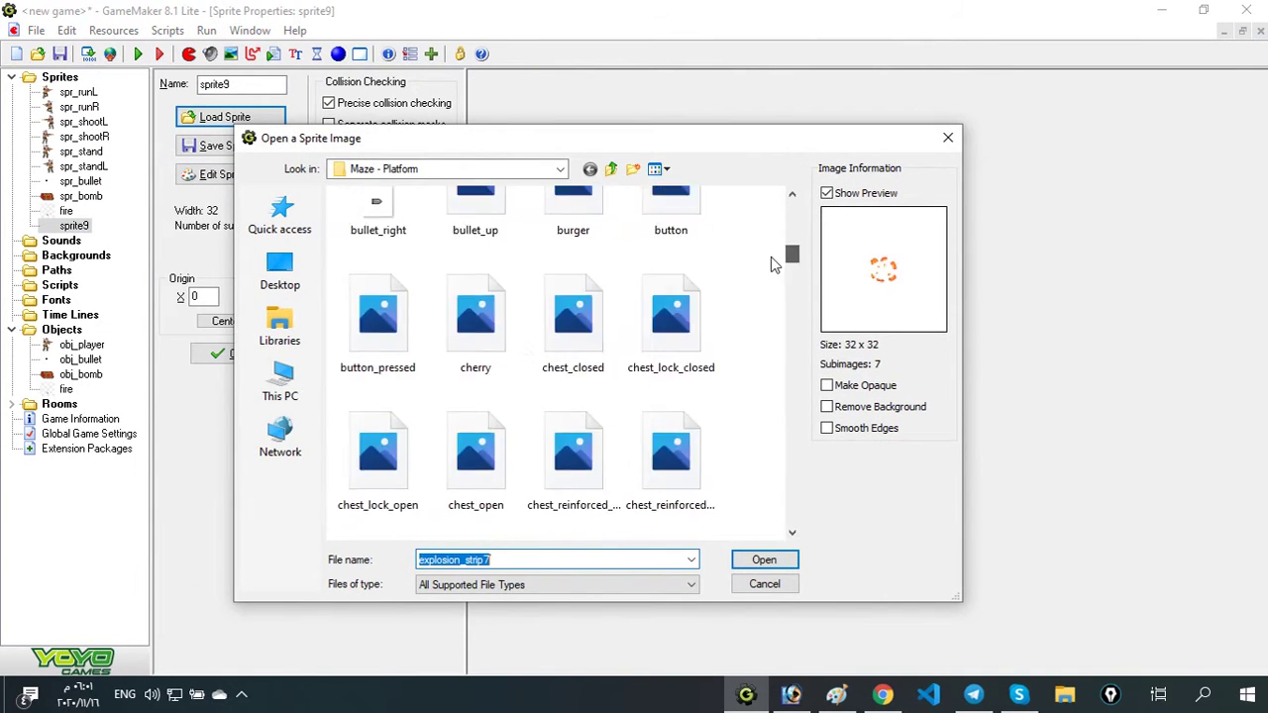
left_click(764, 559)
left_click(244, 356)
Replace the old fire sprite by deleting it and renaming the new explosion sprite fire, and run the game
double_click(77, 226)
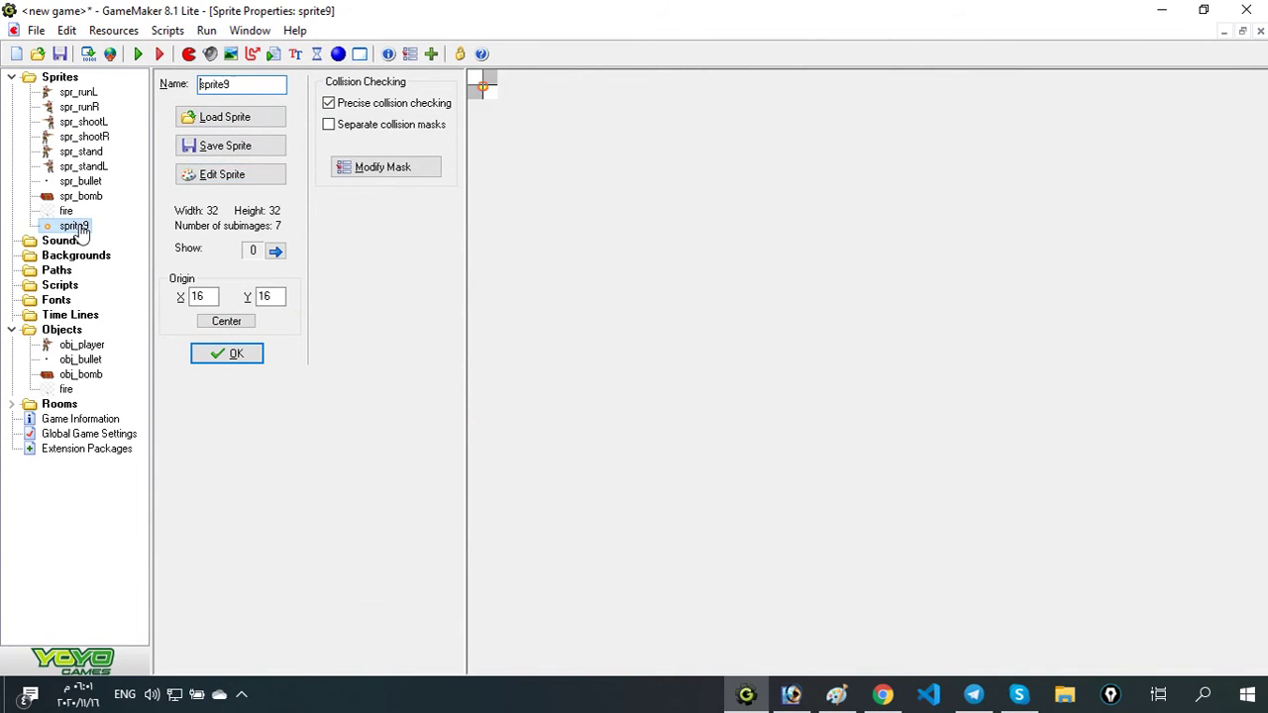
left_click(238, 354)
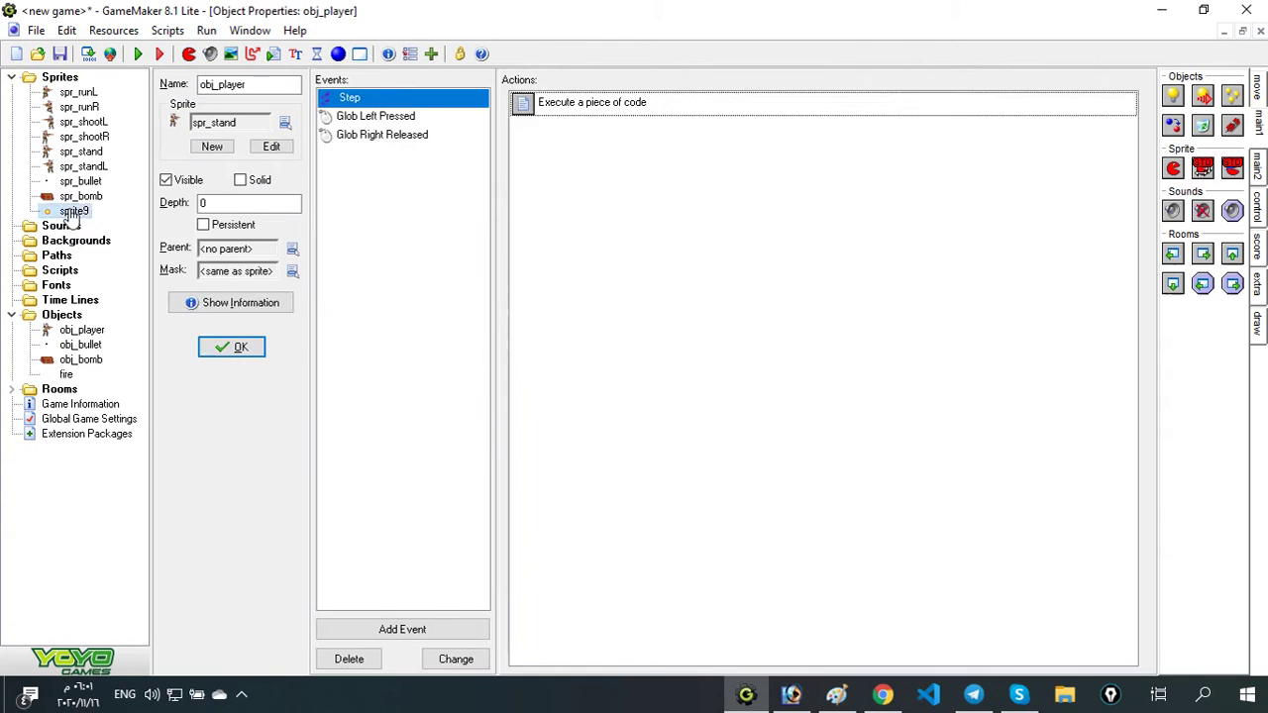
double_click(79, 211)
left_click(236, 354)
key("F5")
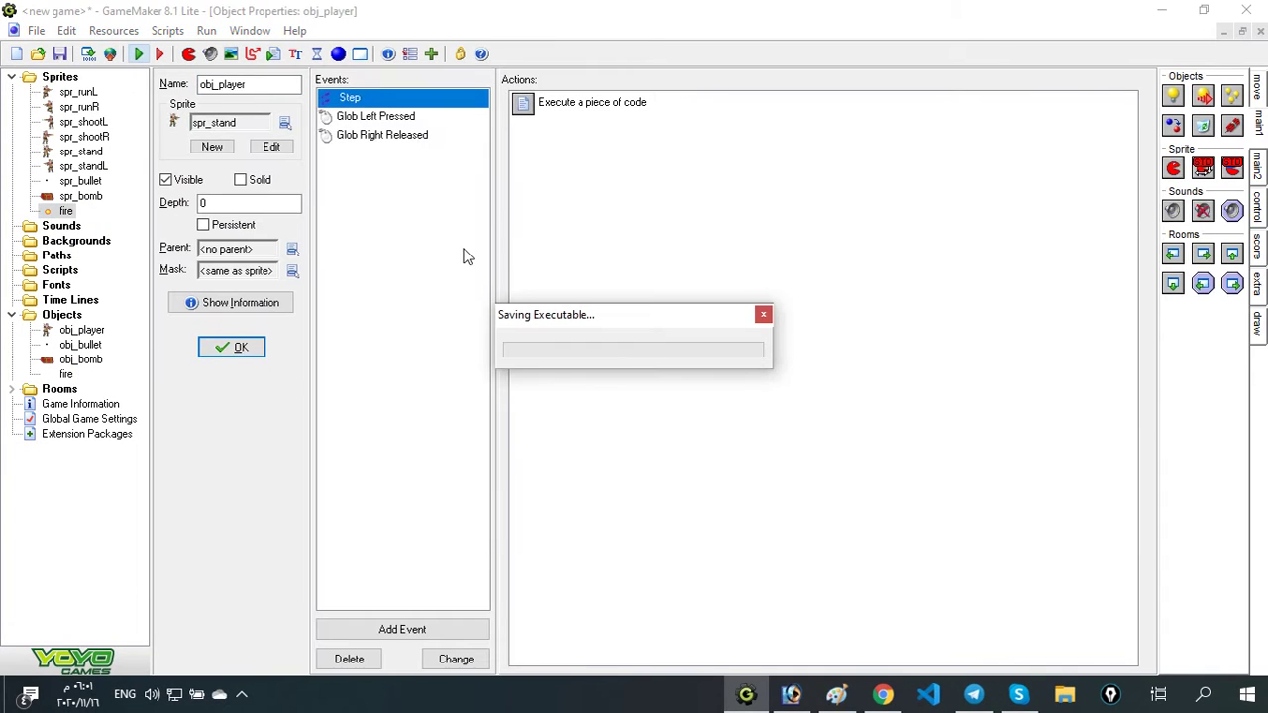
Test moving, shooting and placing a bomb with the new explosion sprite, and close the game
key("Left")
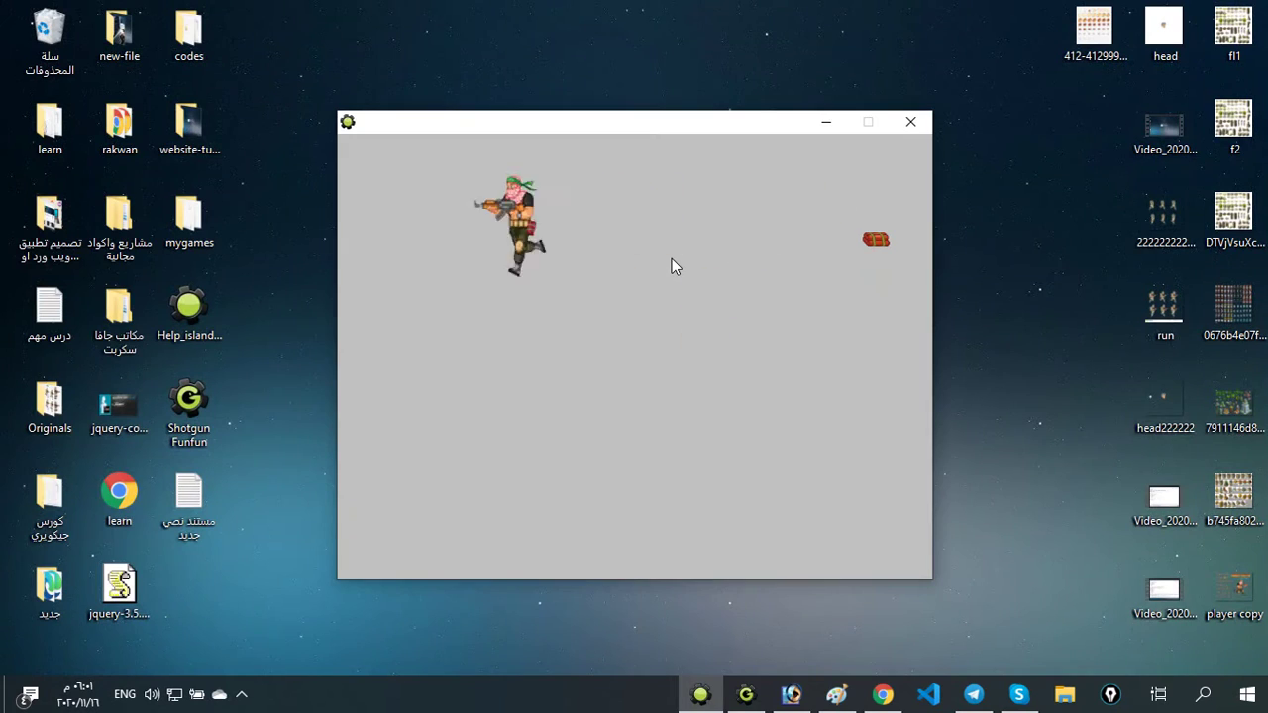
left_click(671, 258)
key("Down")
right_click(668, 258)
key("Escape")
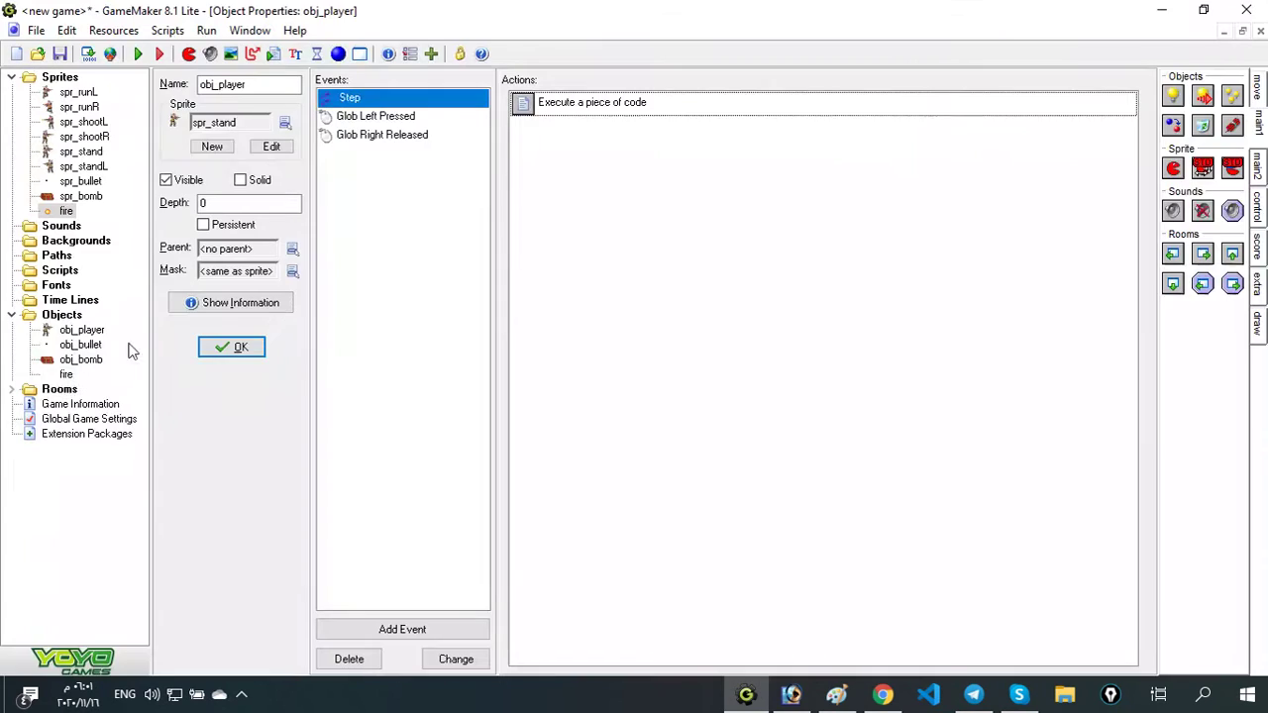
Assign the new fire sprite to the fire object and confirm the object's properties
double_click(67, 211)
double_click(67, 374)
left_click(285, 122)
left_click(331, 322)
left_click(232, 346)
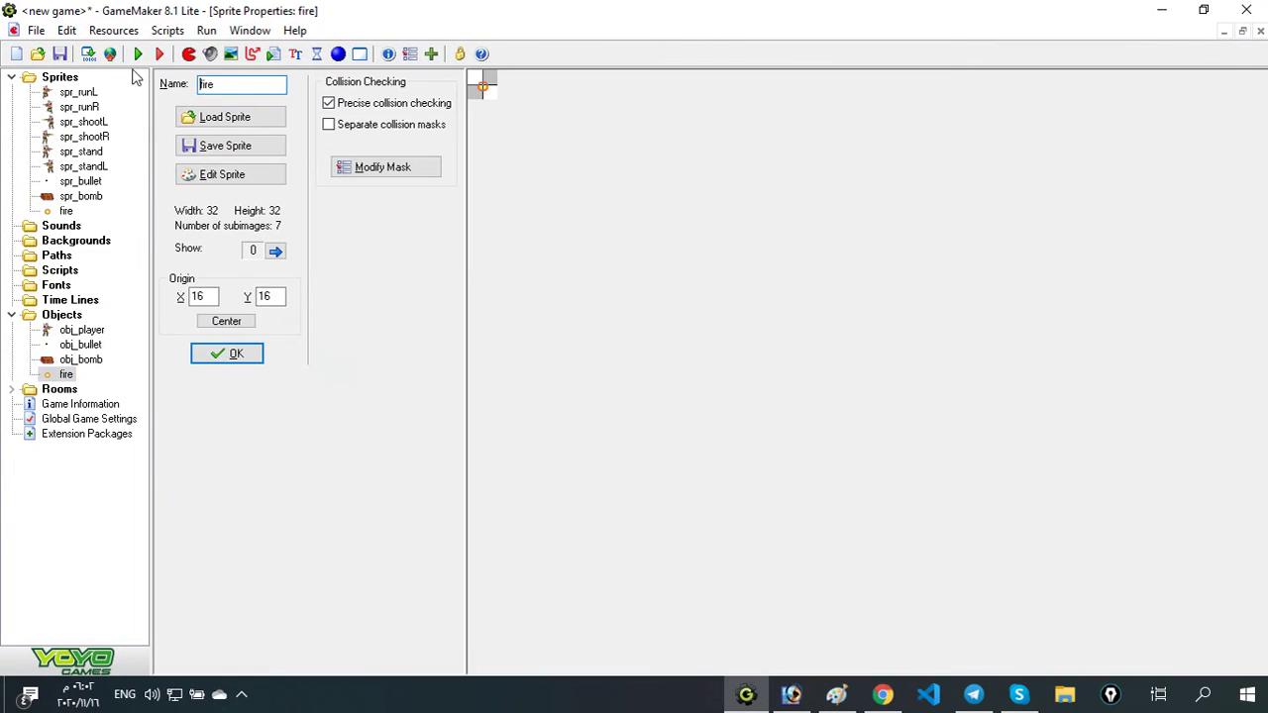
Insert two extra copies of the fire sprite's first explosion frame after the original
double_click(73, 210)
left_click(230, 174)
left_click(244, 76)
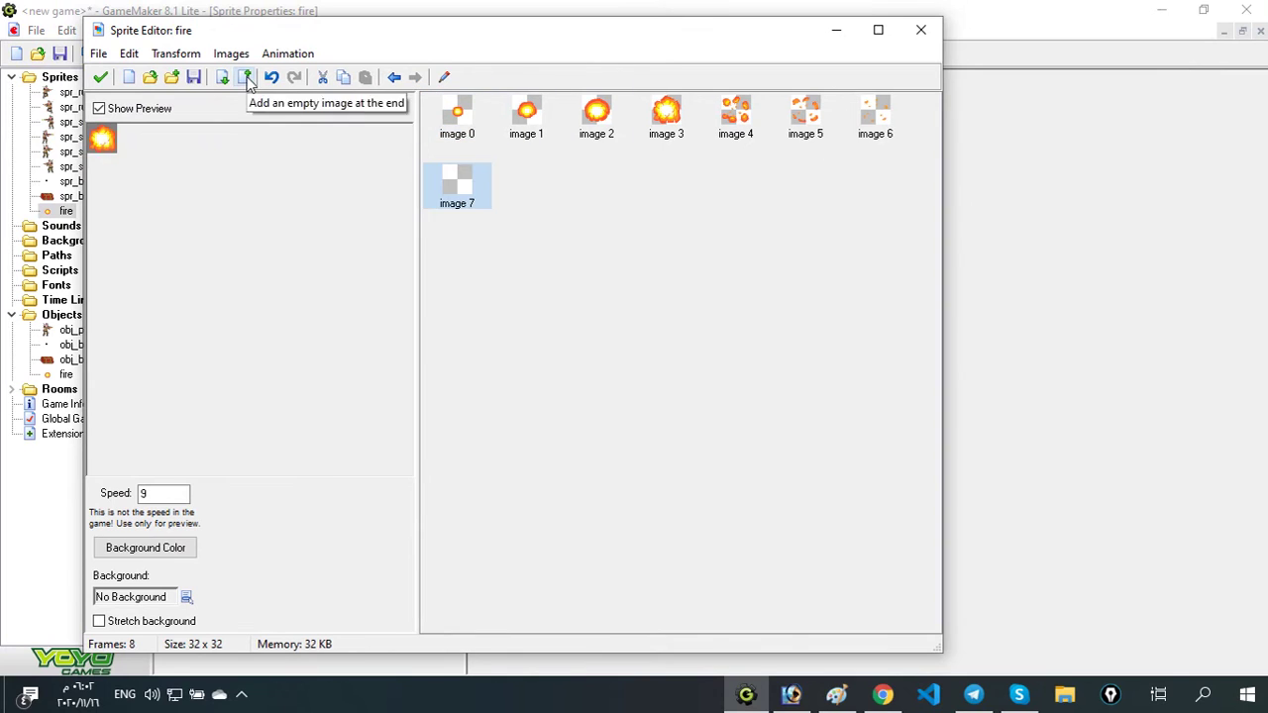
key("Delete")
left_click(365, 77)
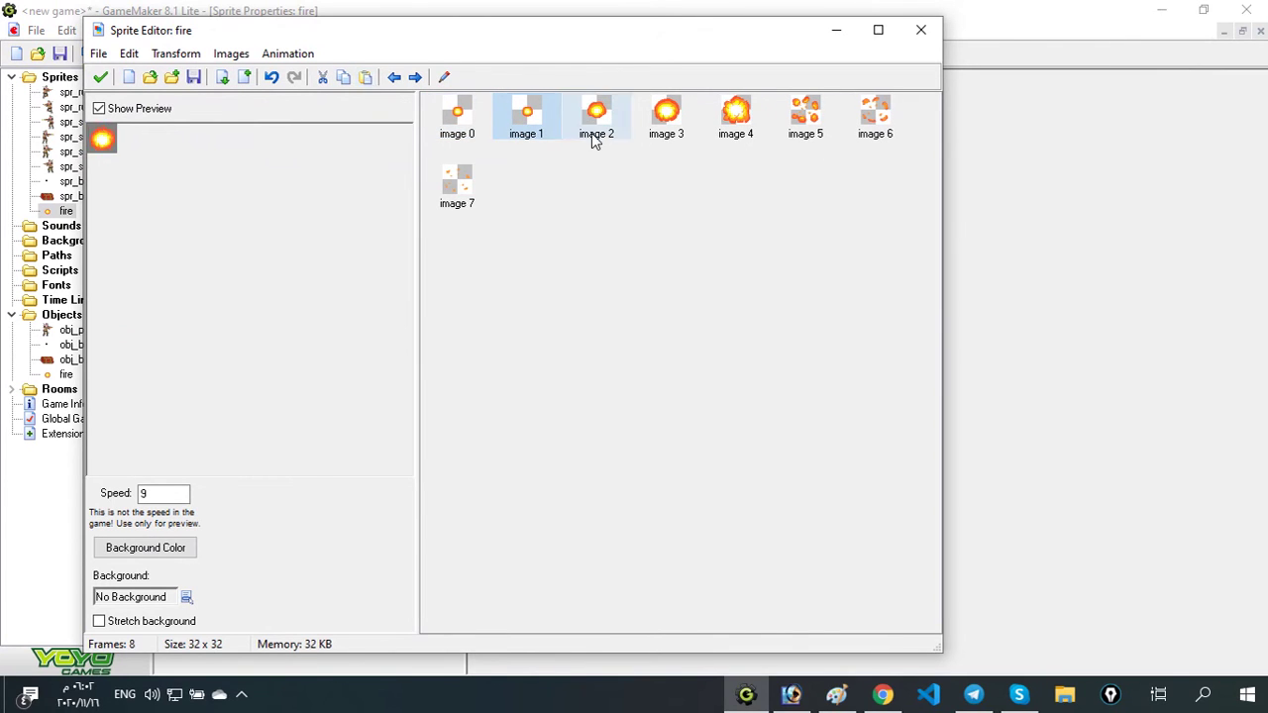
left_click(365, 77)
Duplicate the medium burst frame, image 3, and the large round burst frame, image 5, in the fire sprite
left_click(666, 115)
left_click(343, 78)
left_click(366, 77)
left_click(804, 115)
left_click(344, 77)
left_click(365, 77)
Insert another large round burst frame and two copies of the scattered-fragments frame among the fire sprite's explosion frames
left_click(476, 184)
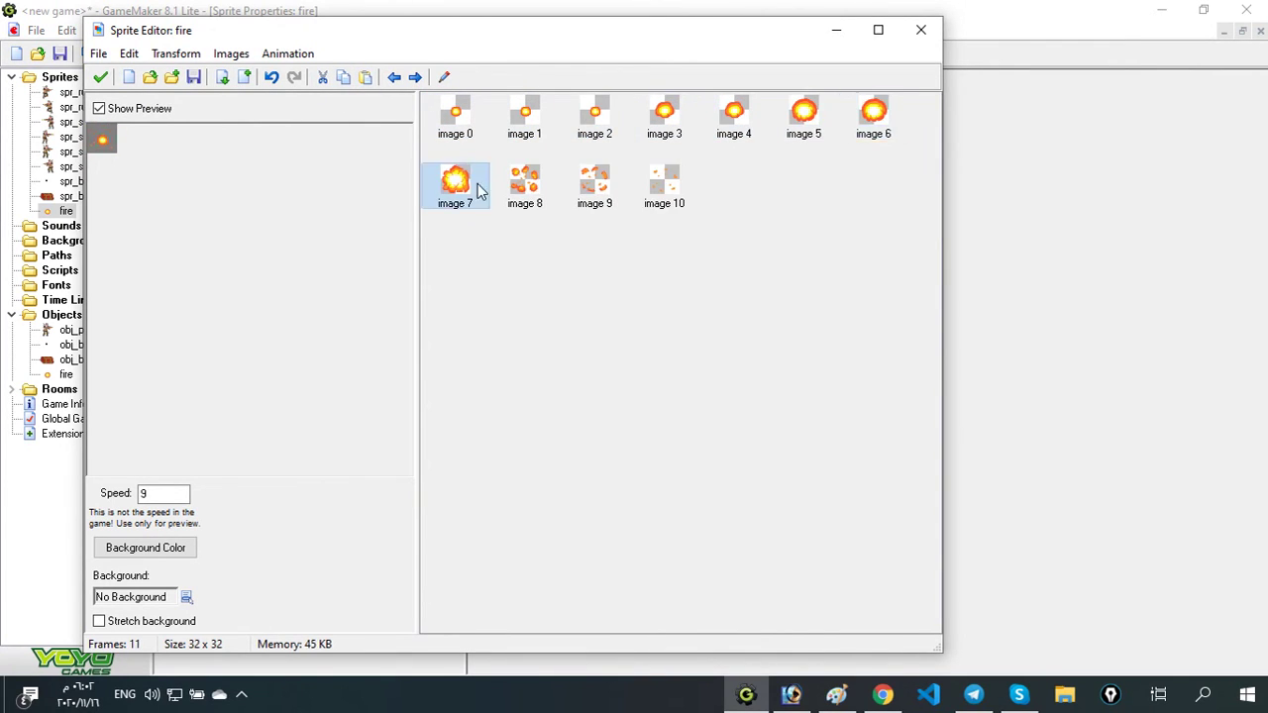
left_click(365, 77)
left_click(664, 184)
left_click(344, 77)
left_click(524, 185)
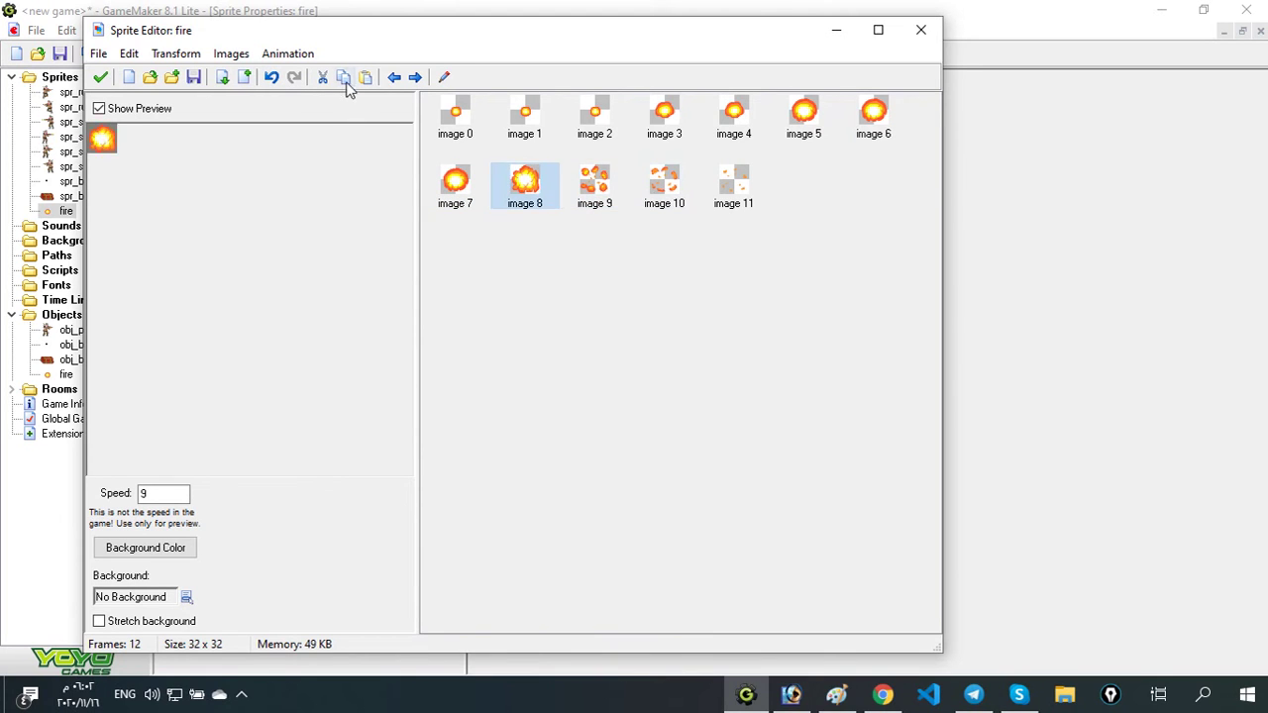
left_click(366, 77)
left_click(803, 115)
left_click(366, 77)
Apply the Stretch transform to the fire sprite's frames
left_click(176, 54)
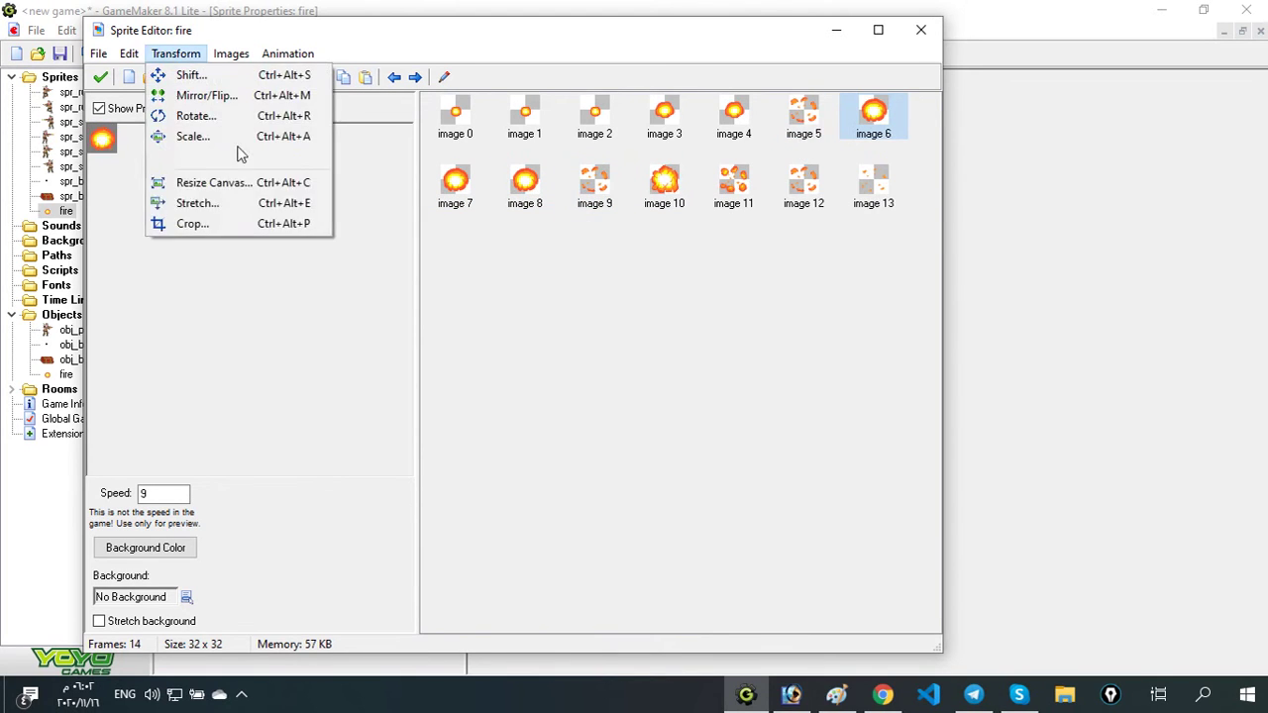
left_click(198, 202)
left_click(561, 461)
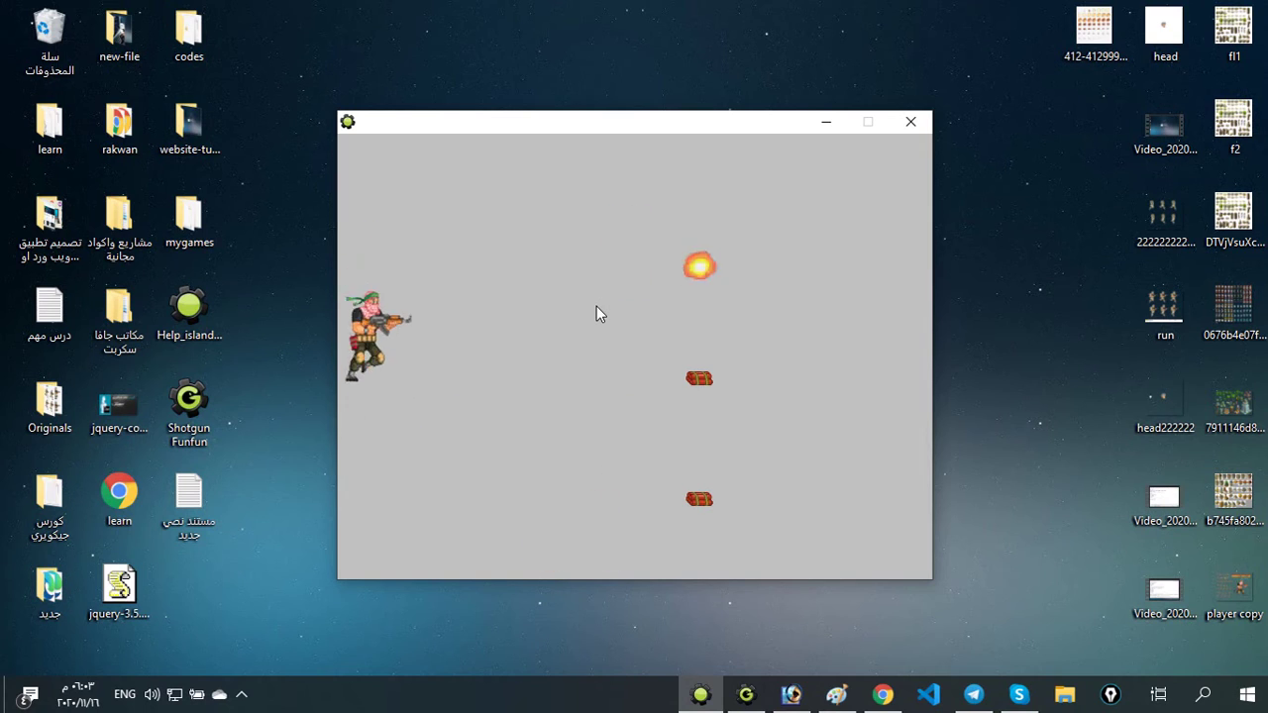
Turn off right-to-left reading in a new Notepad note and write "its very cool ^_^", "now i will draw background and enemy" and "iwill kill him"
right_click(448, 236)
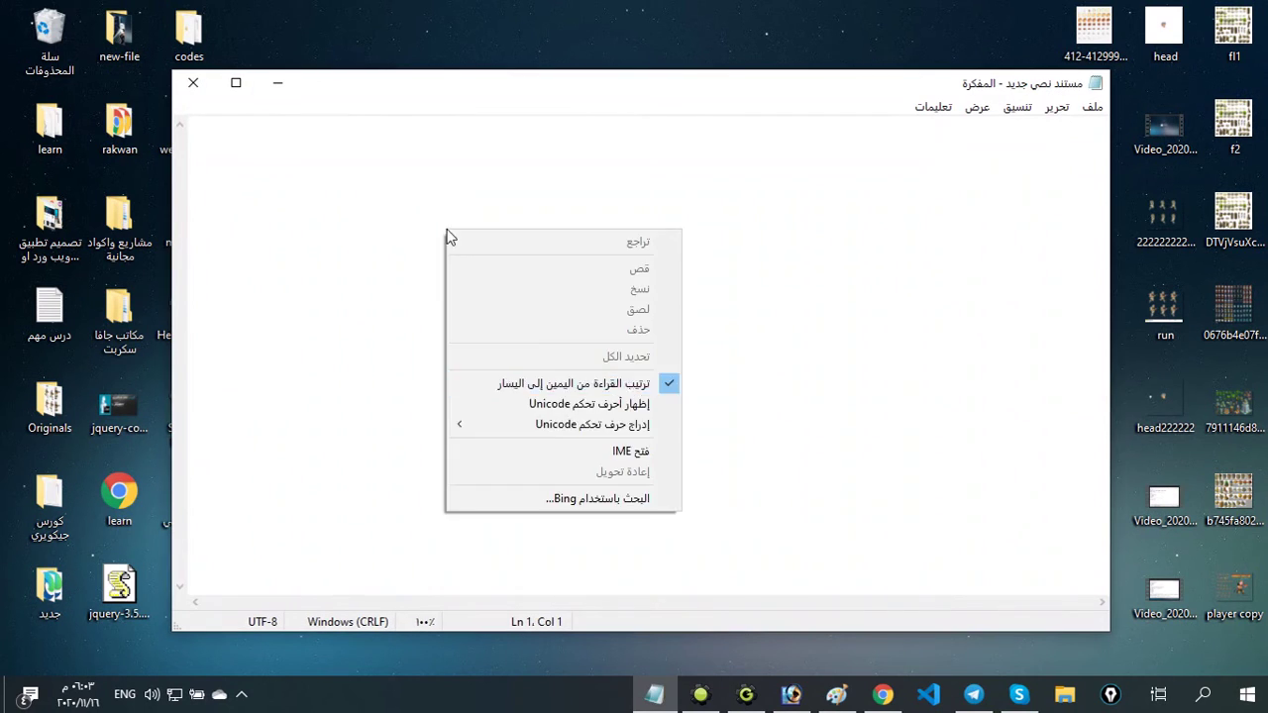
left_click(573, 383)
type("iwill kill him")
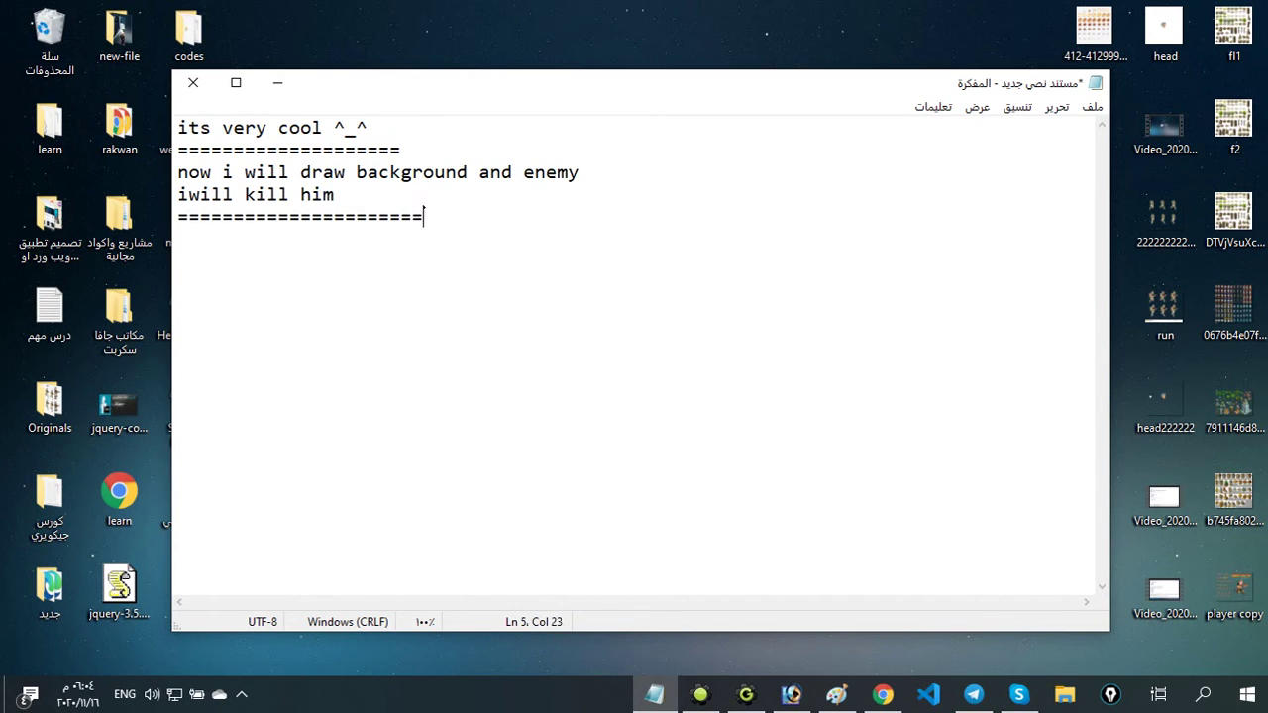
left_click(189, 195)
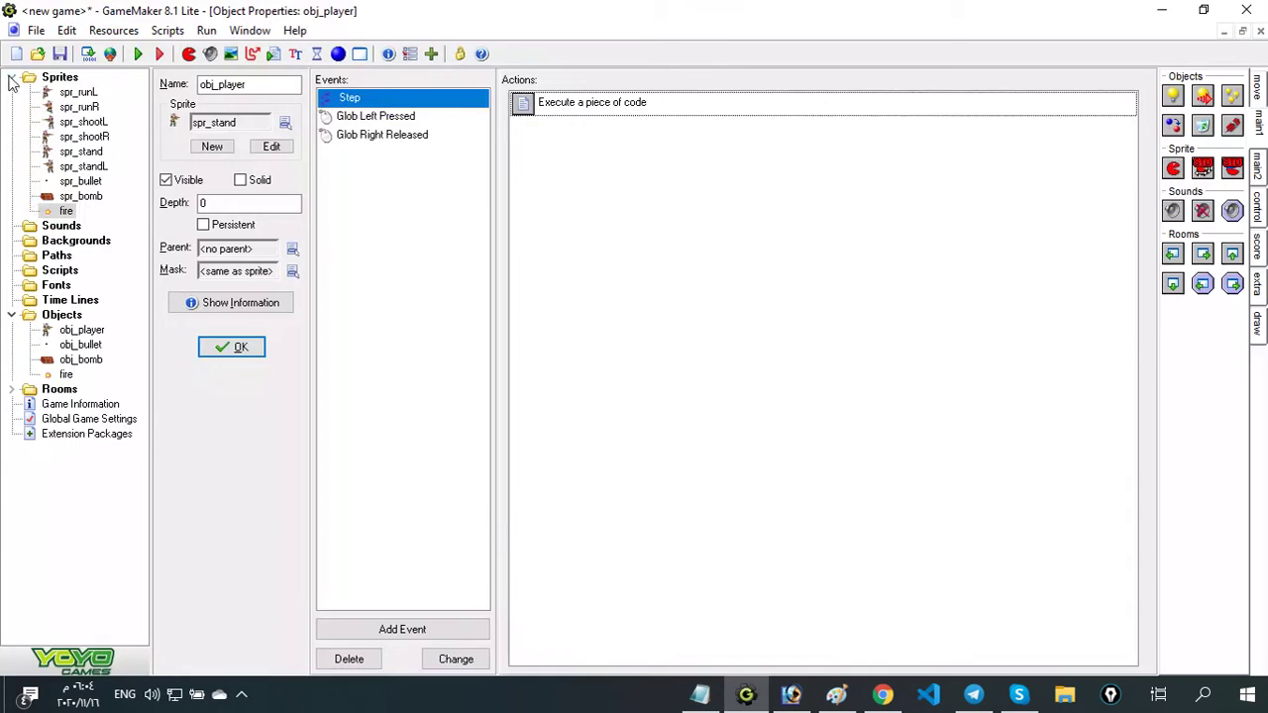
Duplicate the spr_runL sprite and name the copy spr_sidown
right_click(80, 94)
left_click(129, 128)
type("spr_sidown")
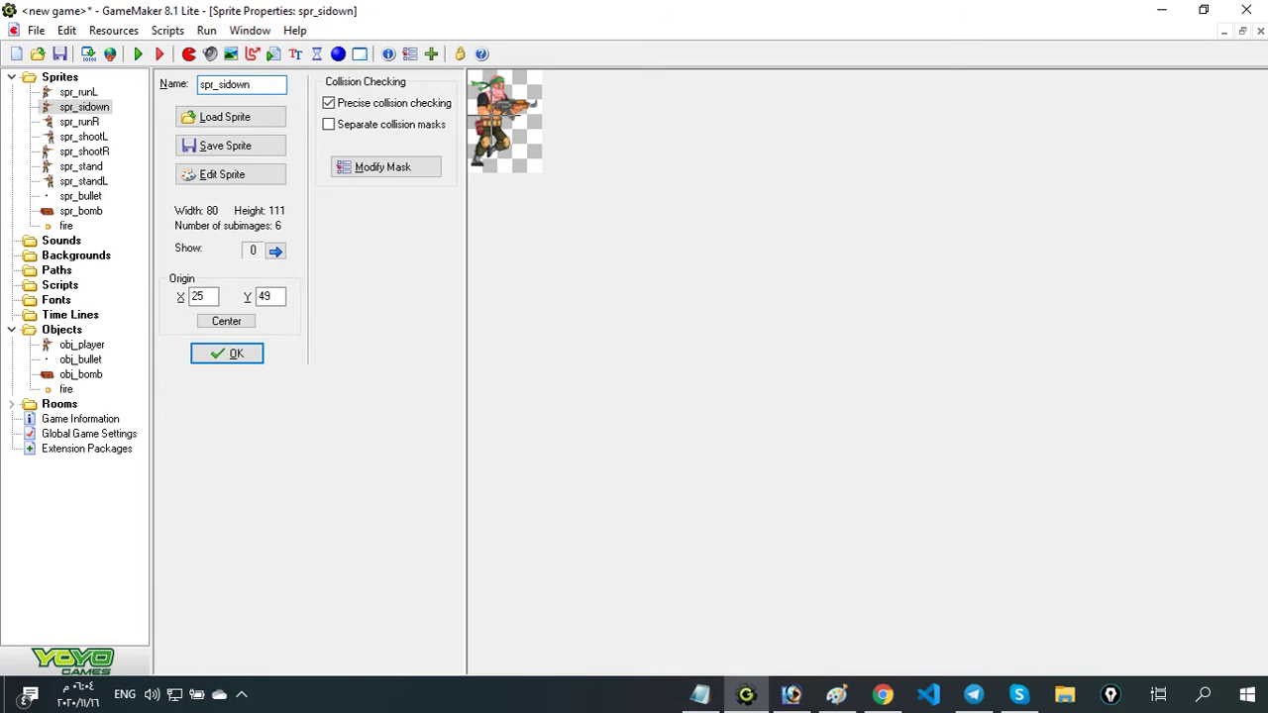
Delete all but one of the running frames from the spr_sidown sprite
left_click(230, 174)
left_click(584, 287)
key("Delete")
key("Delete")
key("Delete")
key("Delete")
key("Delete")
Add one 80 x 111 crouching frame to spr_sidown from the soldier sprite sheet at pixel offset 193, 466
left_click(99, 54)
left_click(149, 170)
left_click(281, 270)
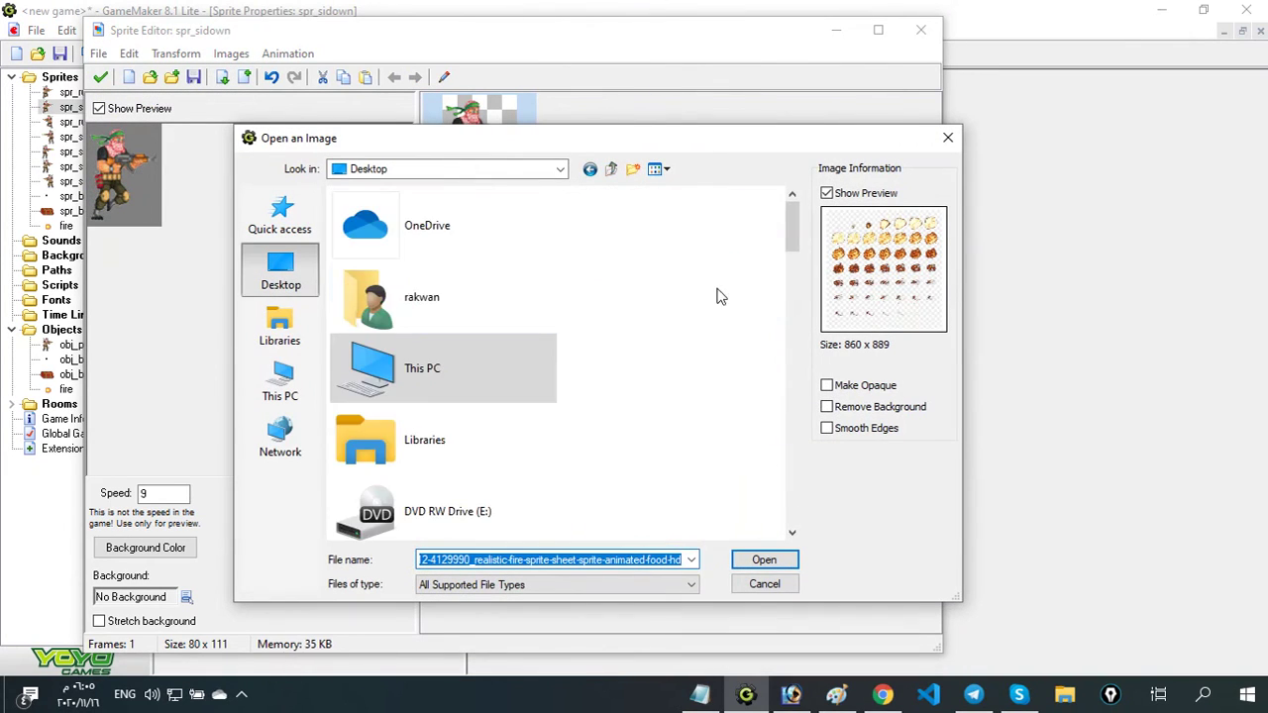
left_click_drag(792, 227, 771, 458)
double_click(476, 369)
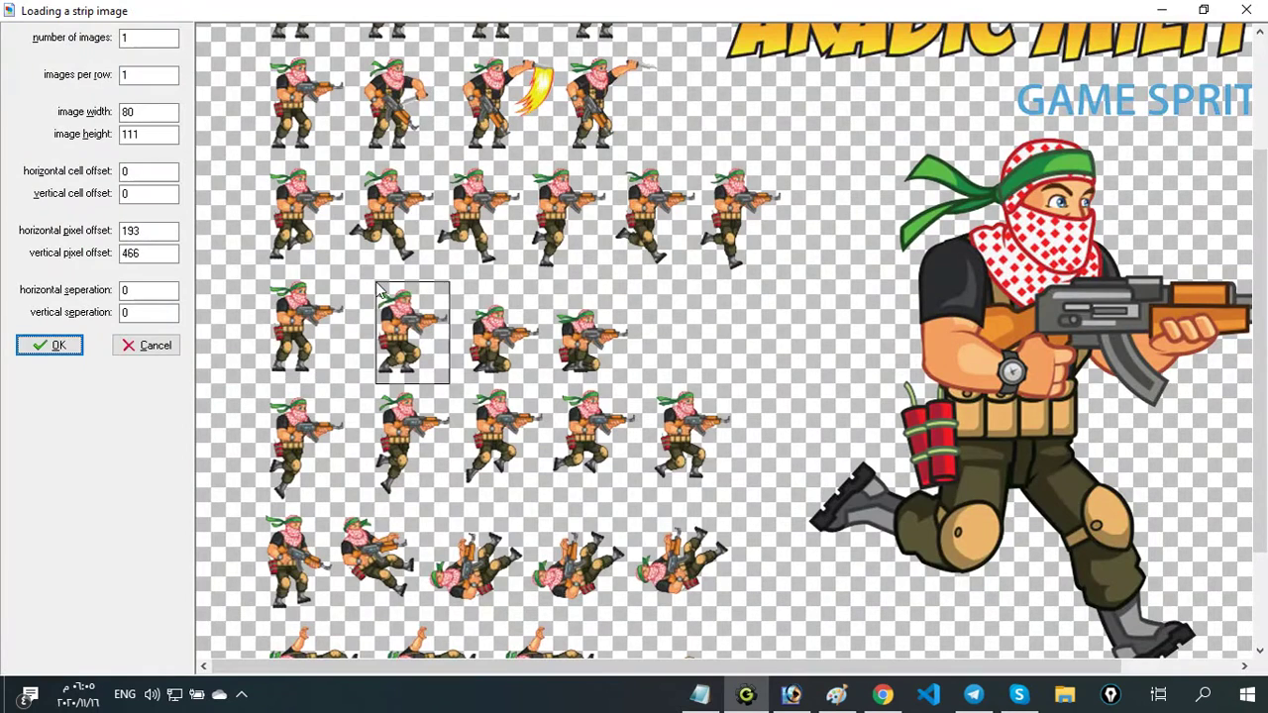
left_click(62, 347)
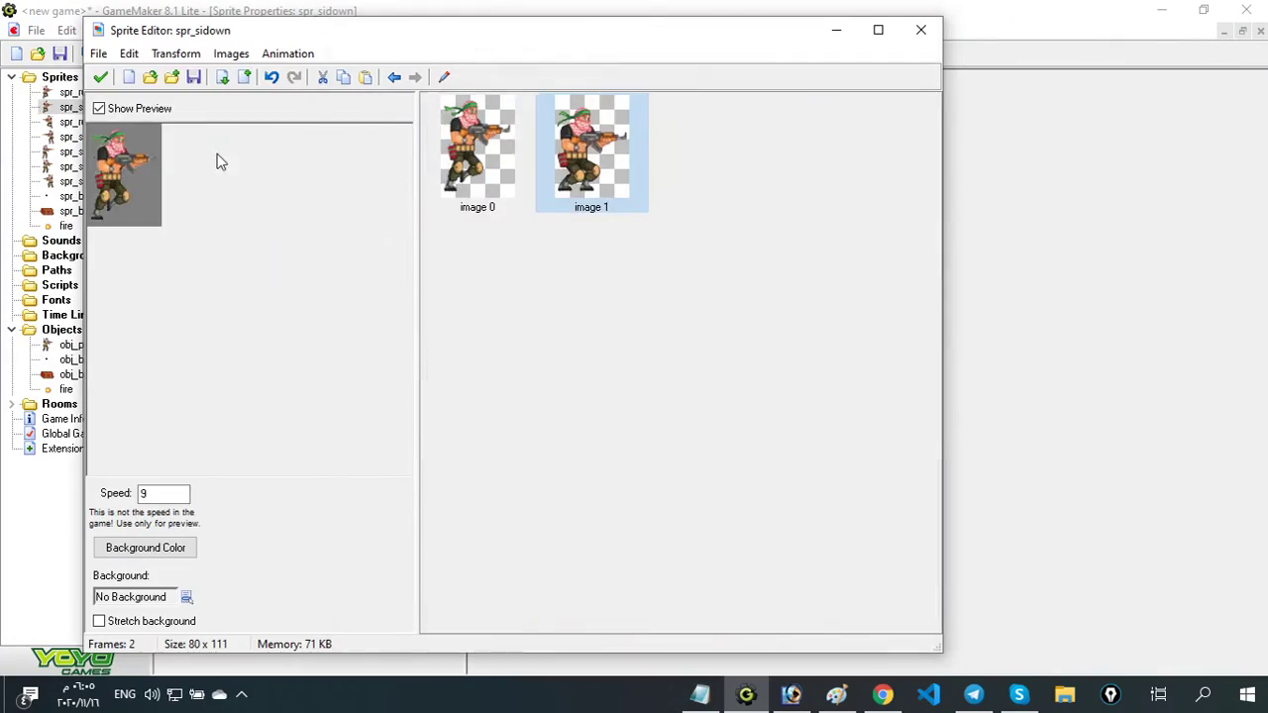
Add two more crouching frames to spr_sidown from the same strip, at pixel offsets 292, 467 and 388, 466
left_click(98, 54)
left_click(153, 188)
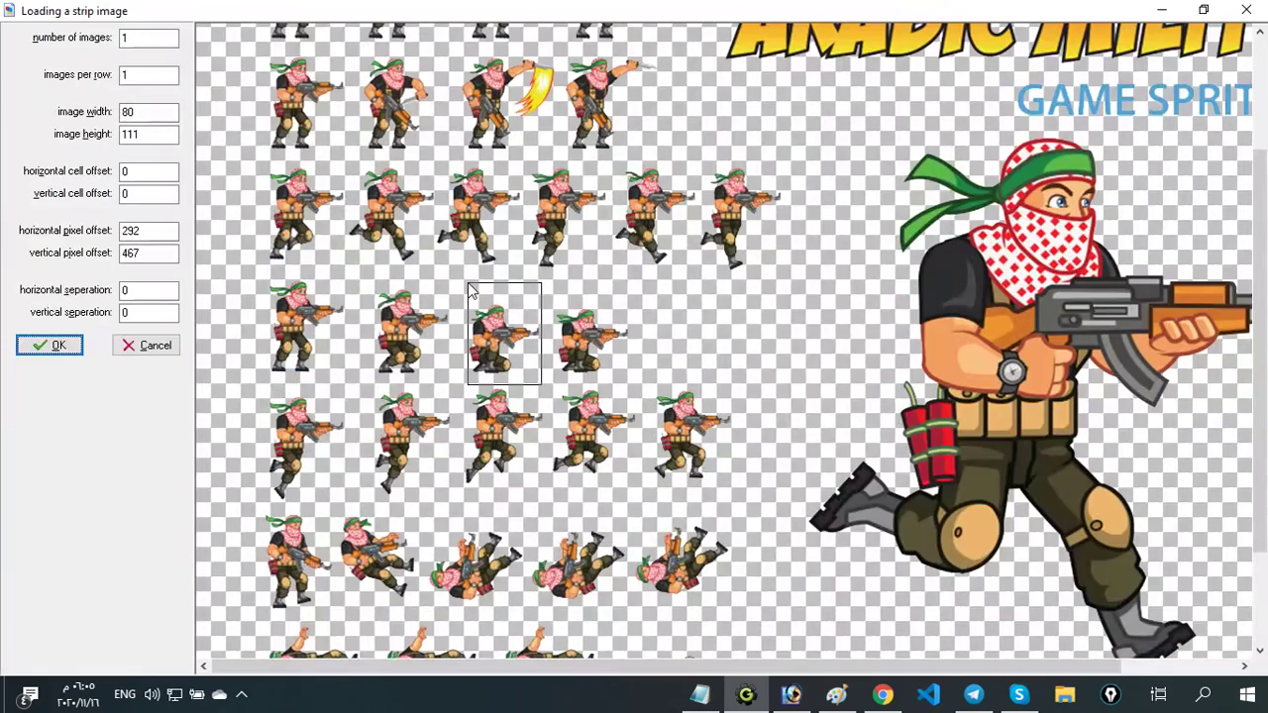
left_click(49, 344)
double_click(480, 147)
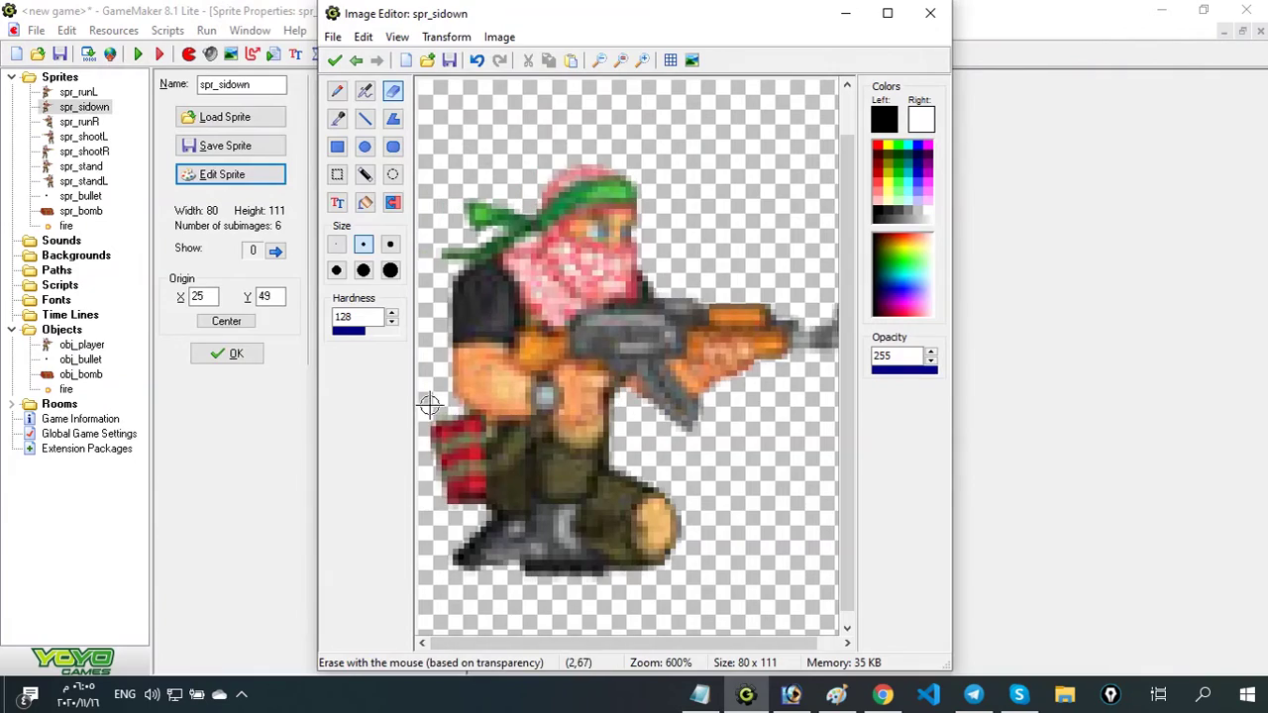
left_click(553, 294)
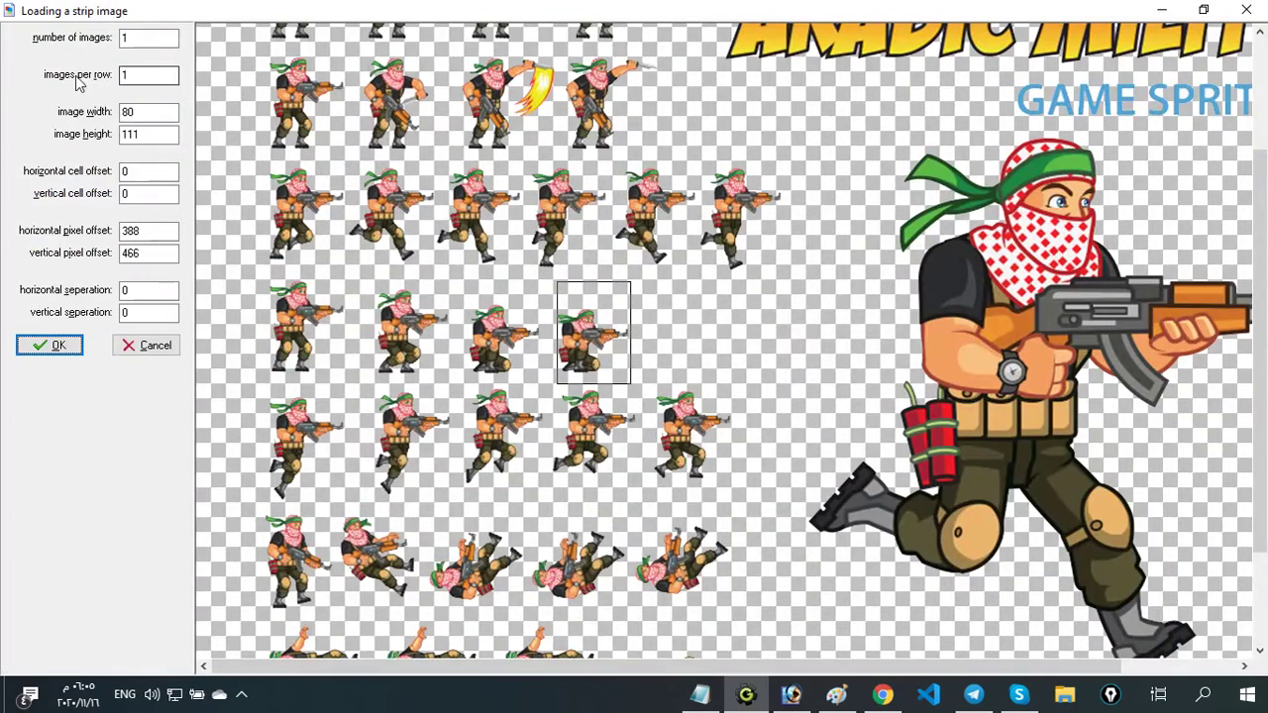
key("Return")
left_click(104, 77)
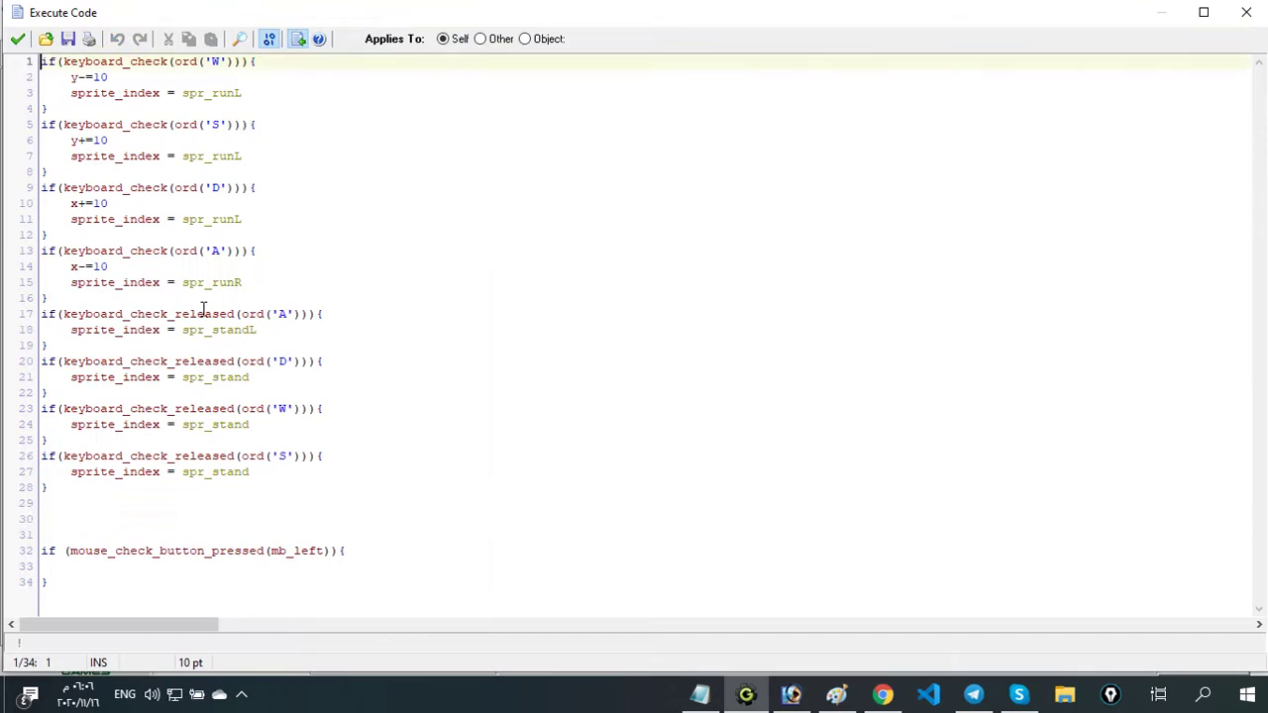
Add an if block to obj_player's Step code that checks keyboard_check_pressed(ord('Ctrl'))
type("if")
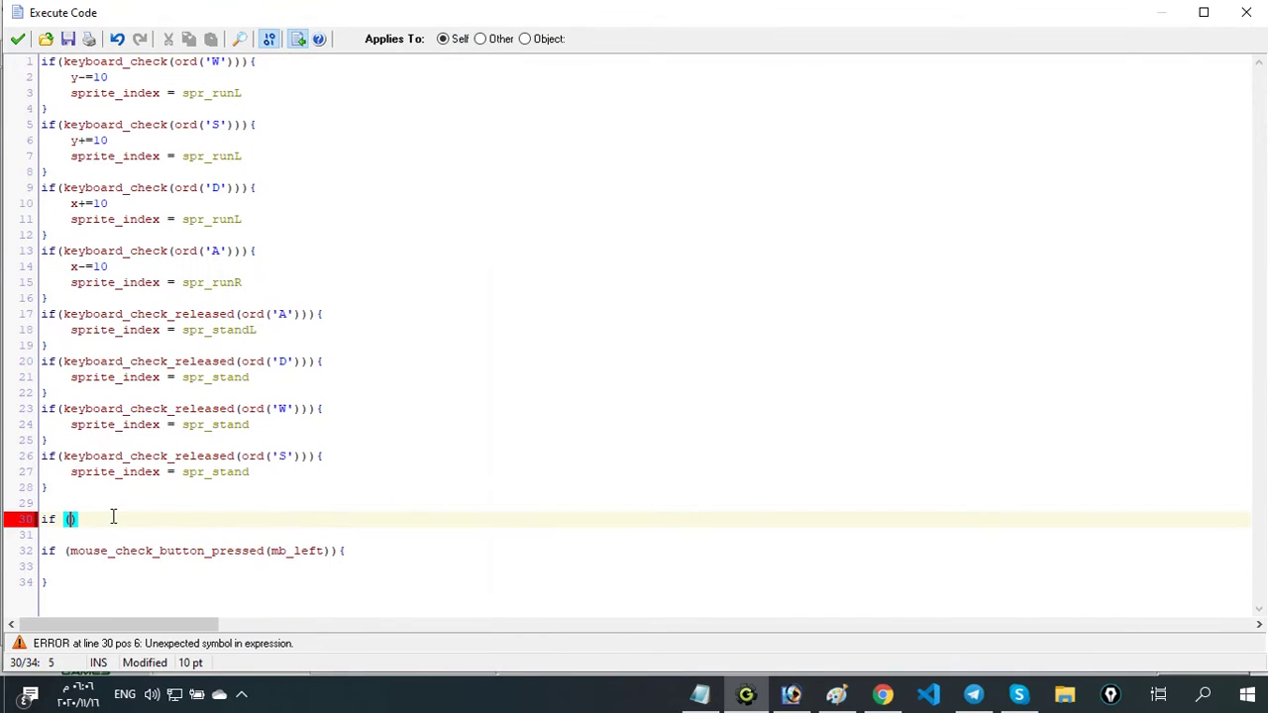
type(" (keyboard_check_pressed(")
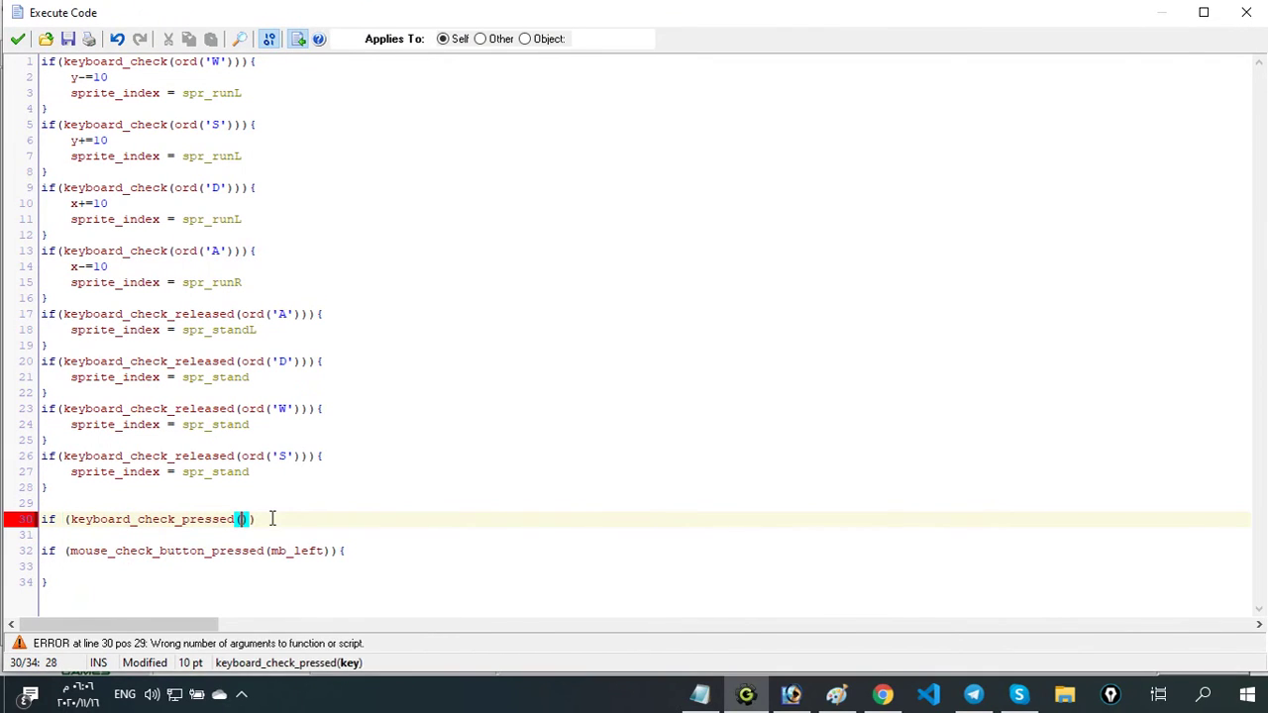
type("ord('Ctrl')))")
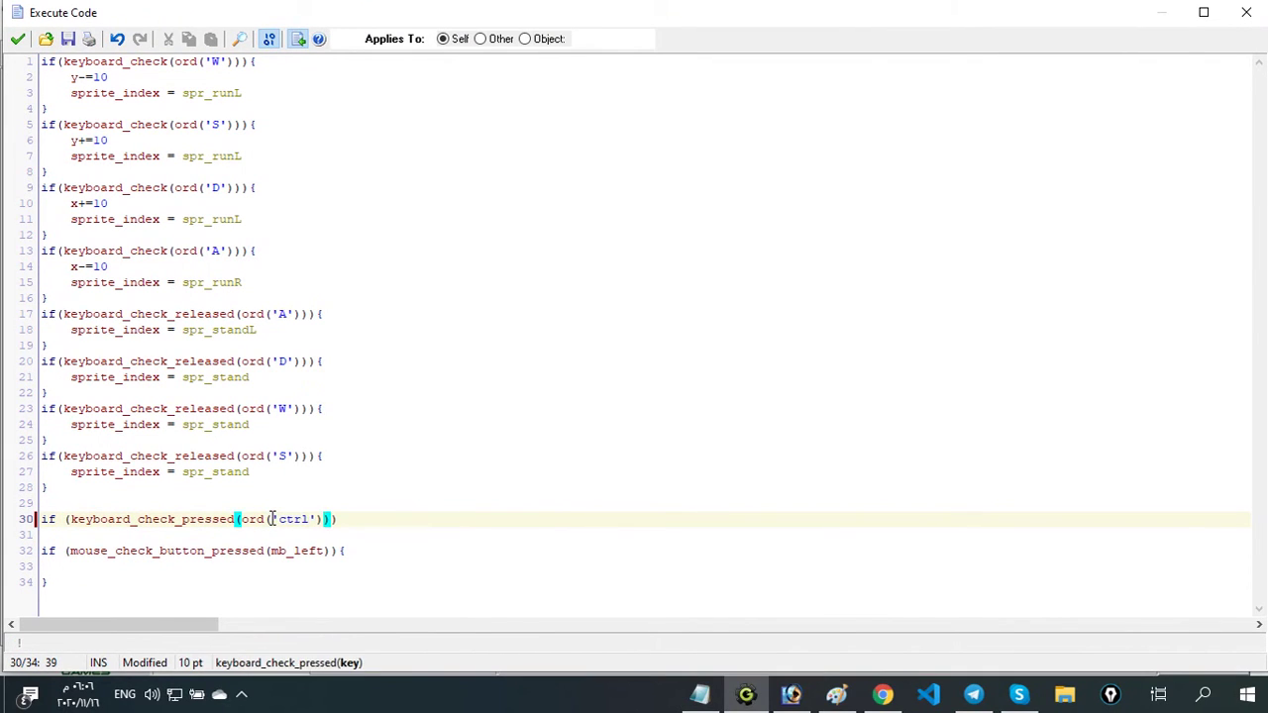
type("{")
key("Return")
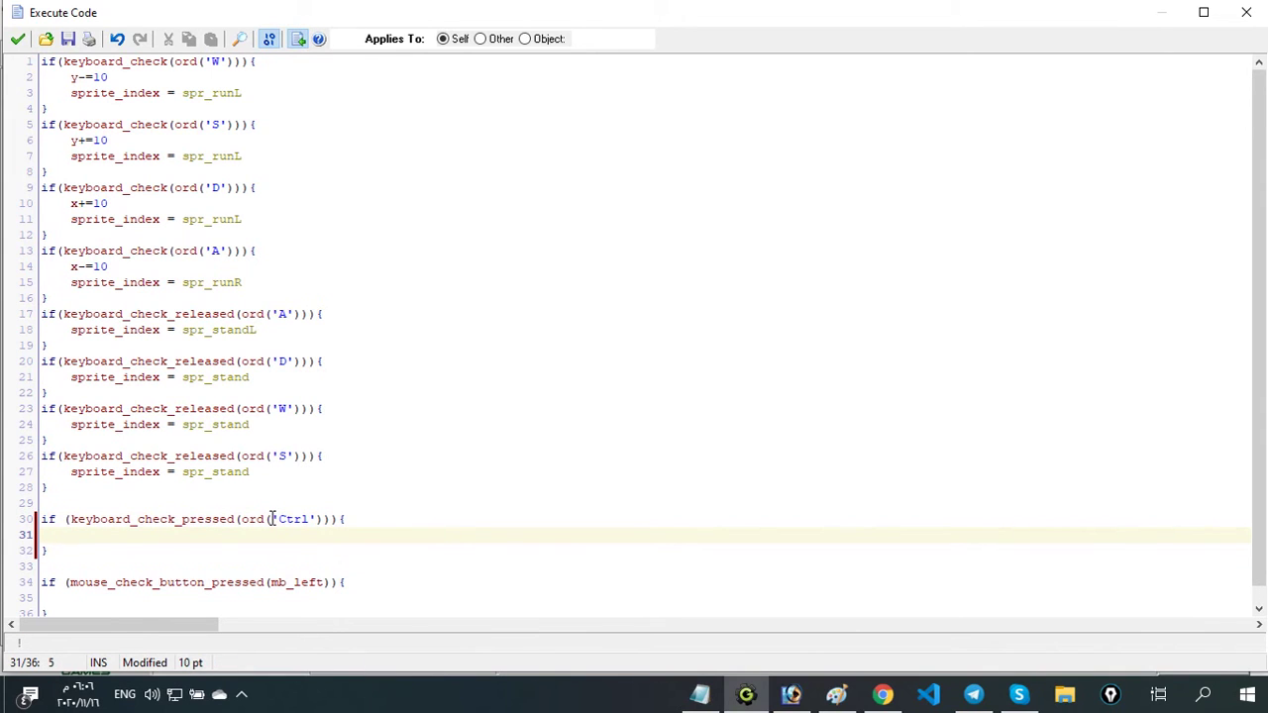
Make the Ctrl block set sprite_index = spr_sidown, save the code and run the game
type("sprite_index = spr_sidown")
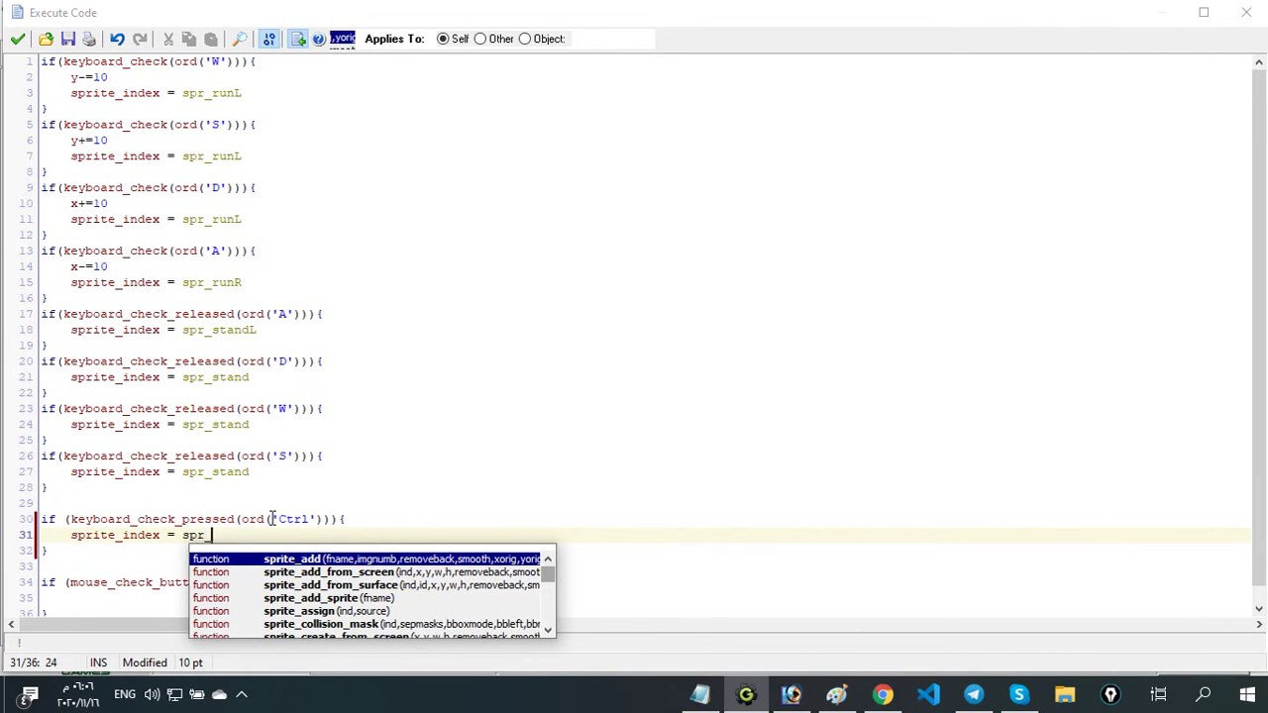
left_click(65, 548)
left_click(18, 40)
left_click(139, 54)
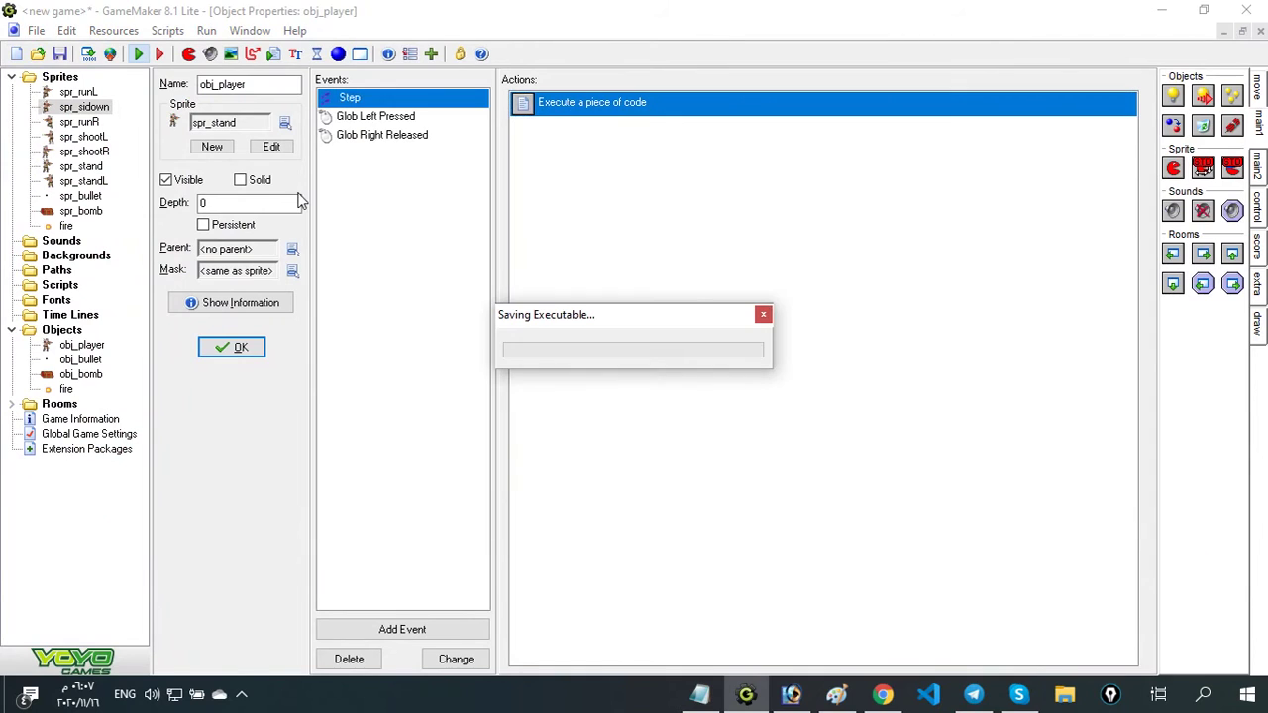
key("Right")
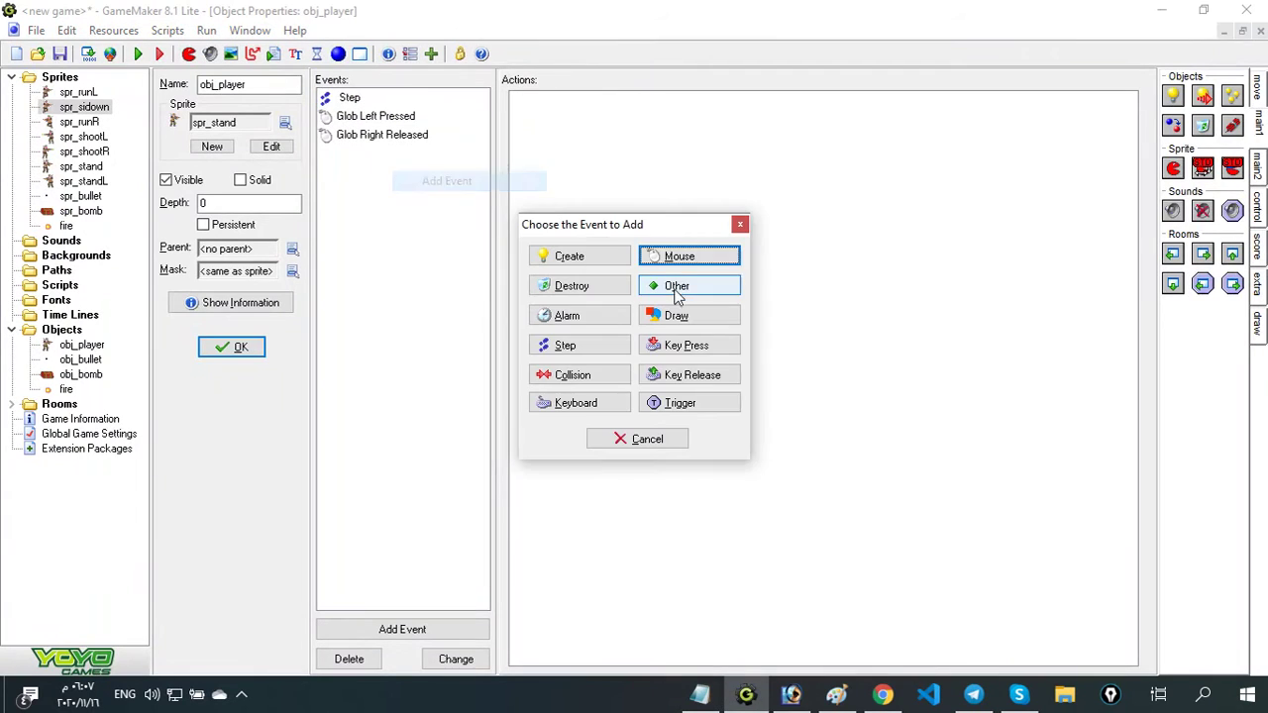
Add a Ctrl key press event to obj_player that changes the sprite to spr_sidown with subimage -1 and speed 1
left_click(686, 345)
left_click(732, 427)
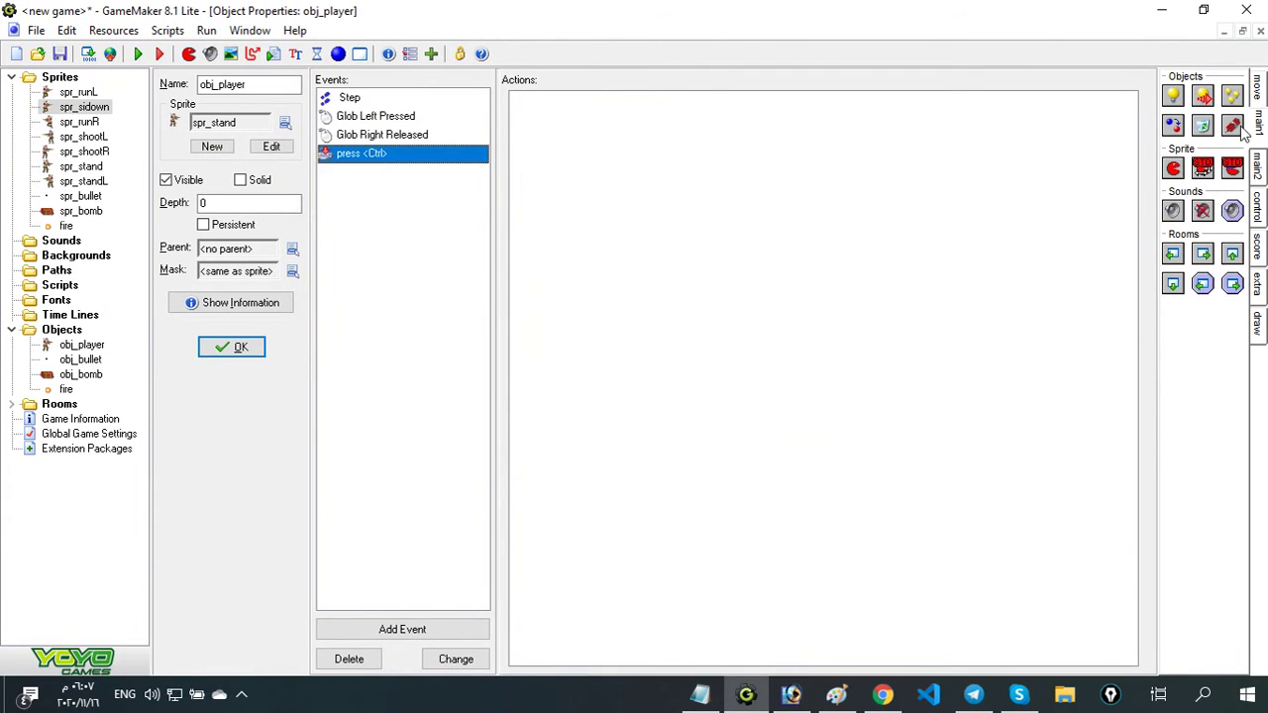
left_click_drag(1172, 168, 649, 210)
left_click(732, 305)
left_click(793, 361)
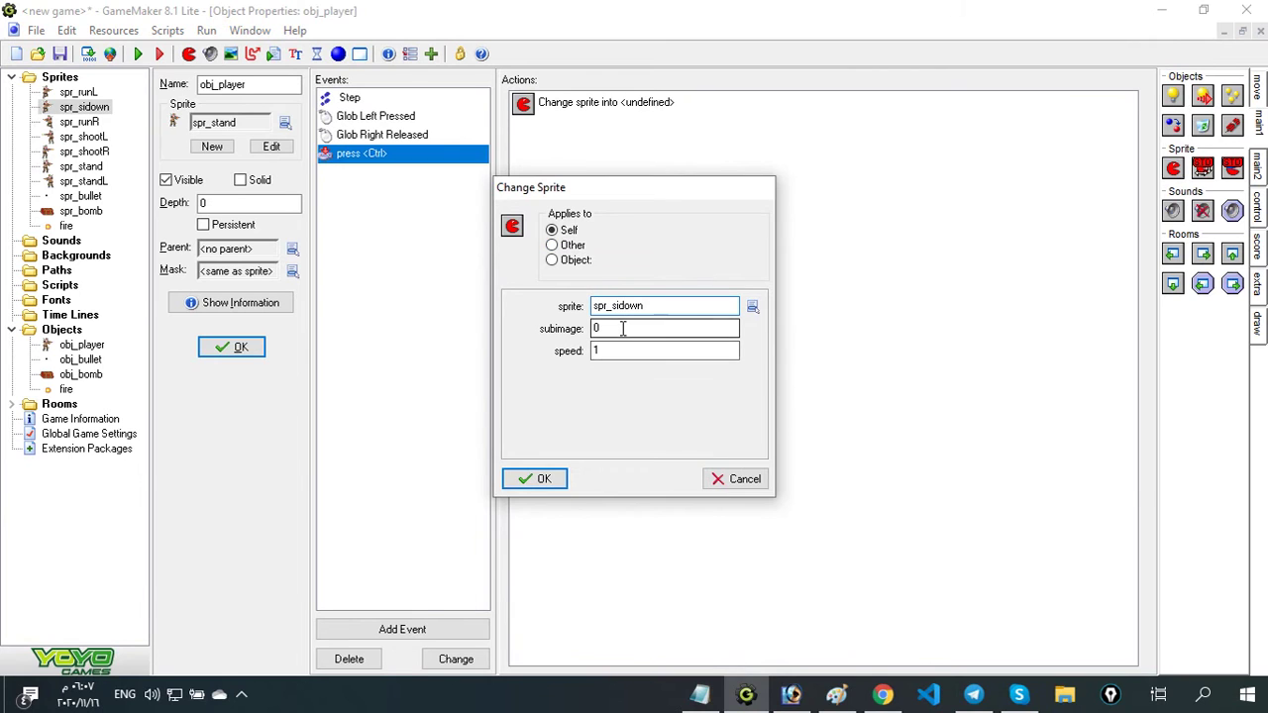
left_click(528, 478)
Run the game and test the player's movement and crouching with Ctrl
left_click(139, 54)
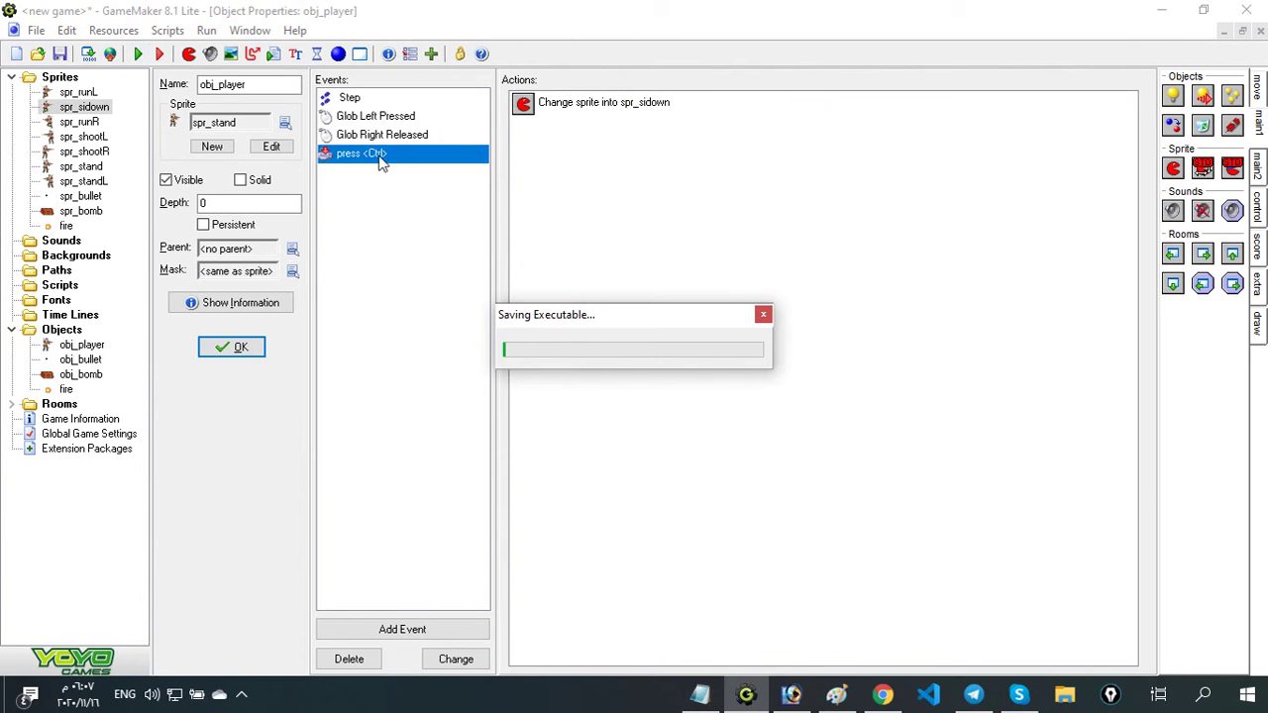
key("Right")
key("Left")
key("ctrl")
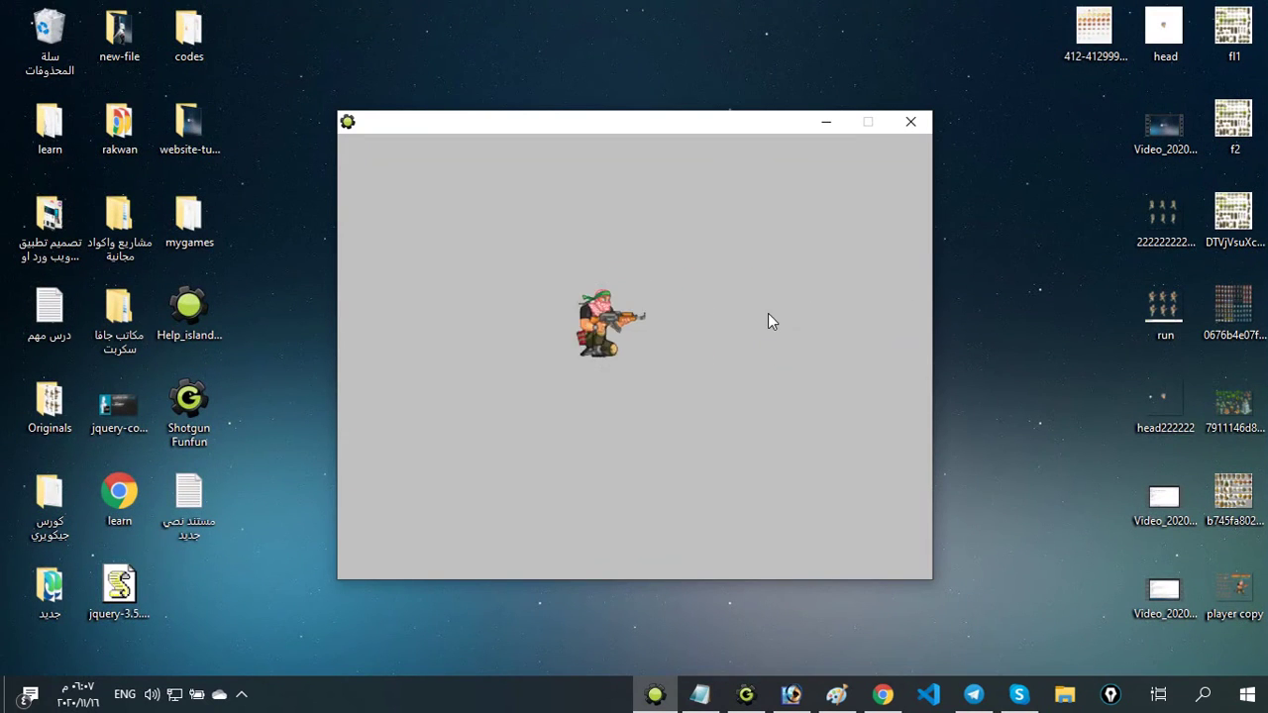
left_click(910, 121)
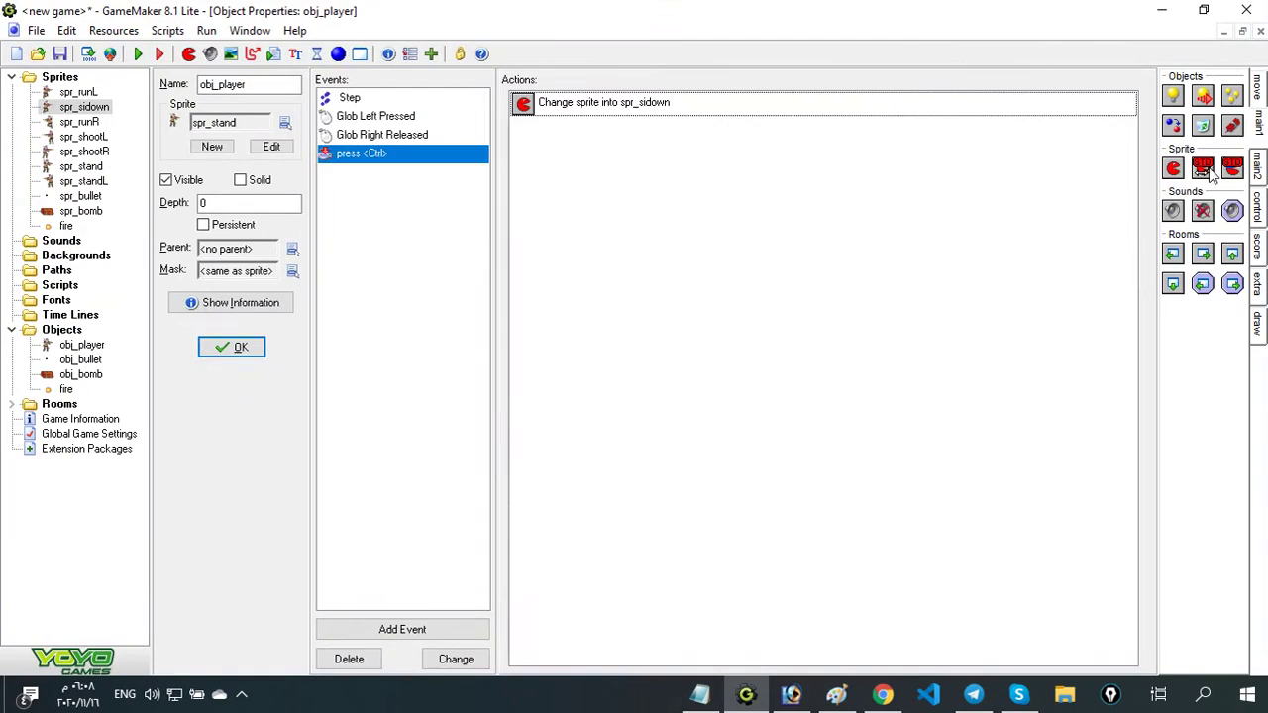
Change obj_player's Ctrl key press event into a continuous keyboard Ctrl event
right_click(374, 154)
left_click(406, 187)
left_click(580, 407)
left_click(661, 156)
right_click(372, 183)
left_click(338, 184)
Duplicate the Ctrl event as a Ctrl key release event and make its action change the sprite to spr_stand
right_click(345, 112)
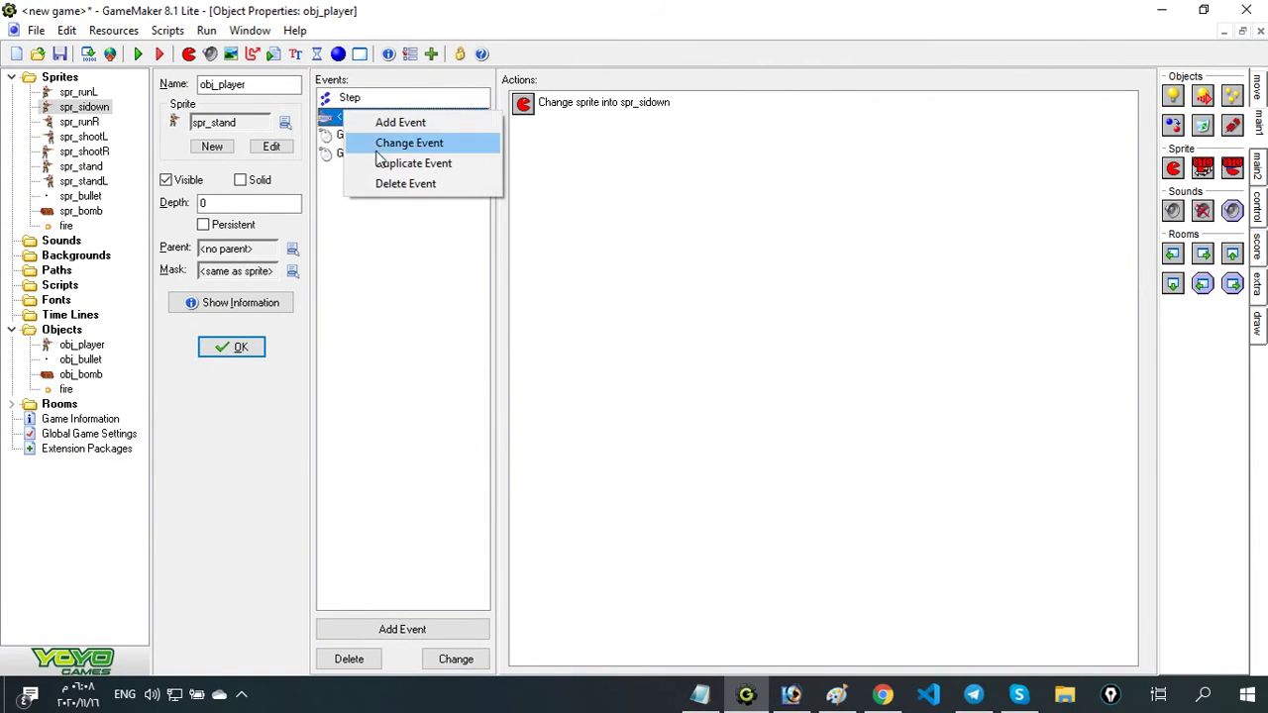
left_click(388, 163)
left_click(680, 377)
left_click(735, 126)
double_click(591, 107)
left_click(749, 311)
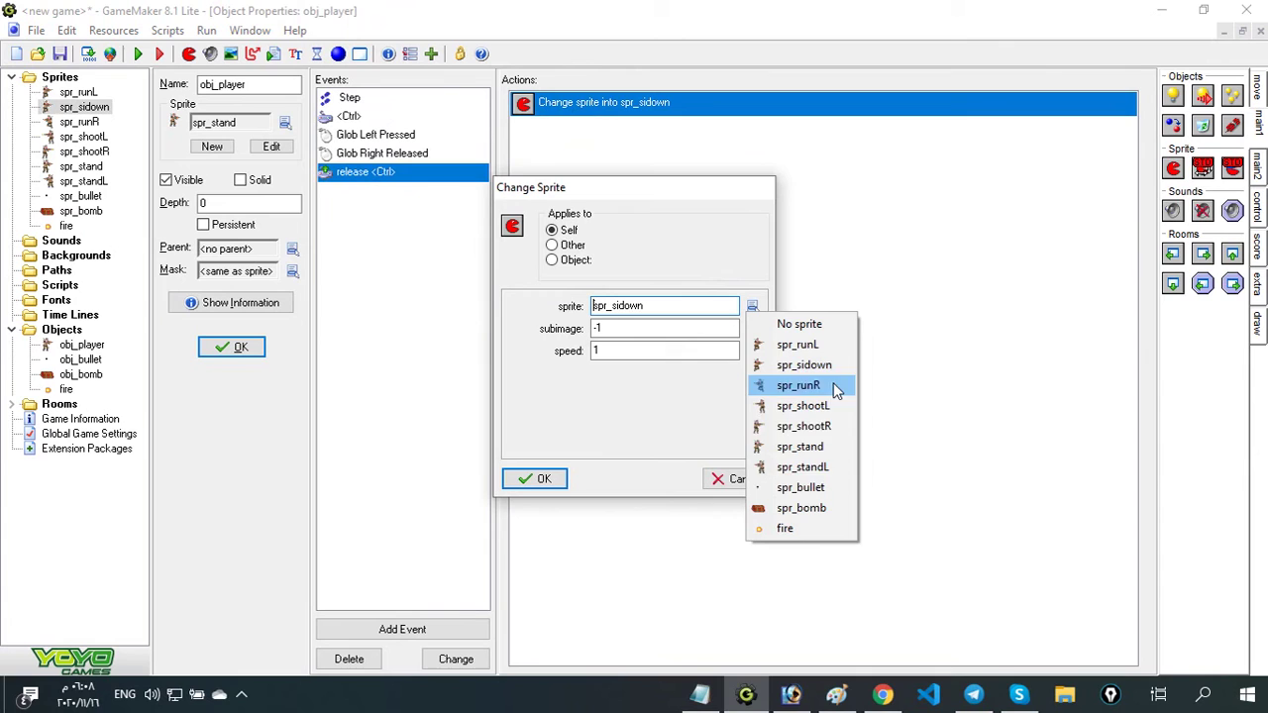
left_click(800, 447)
left_click(539, 478)
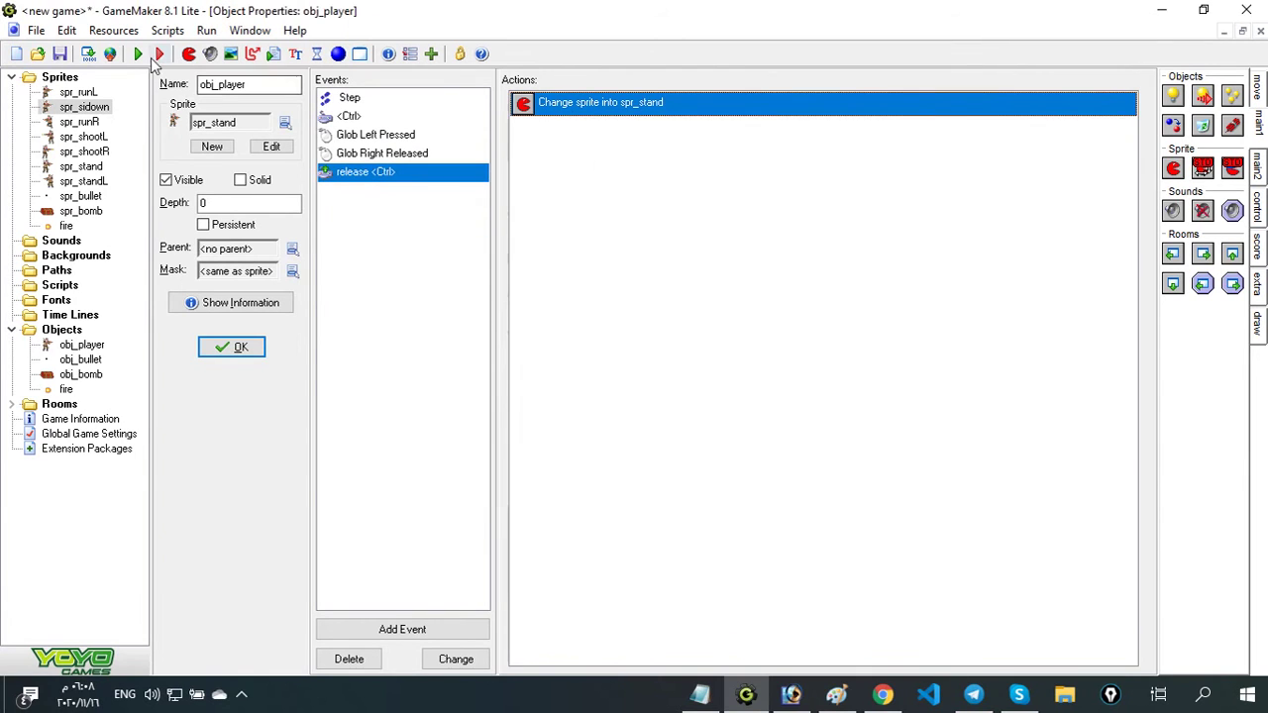
Run the game and test moving, crouching, shooting and throwing a bomb
key("F5")
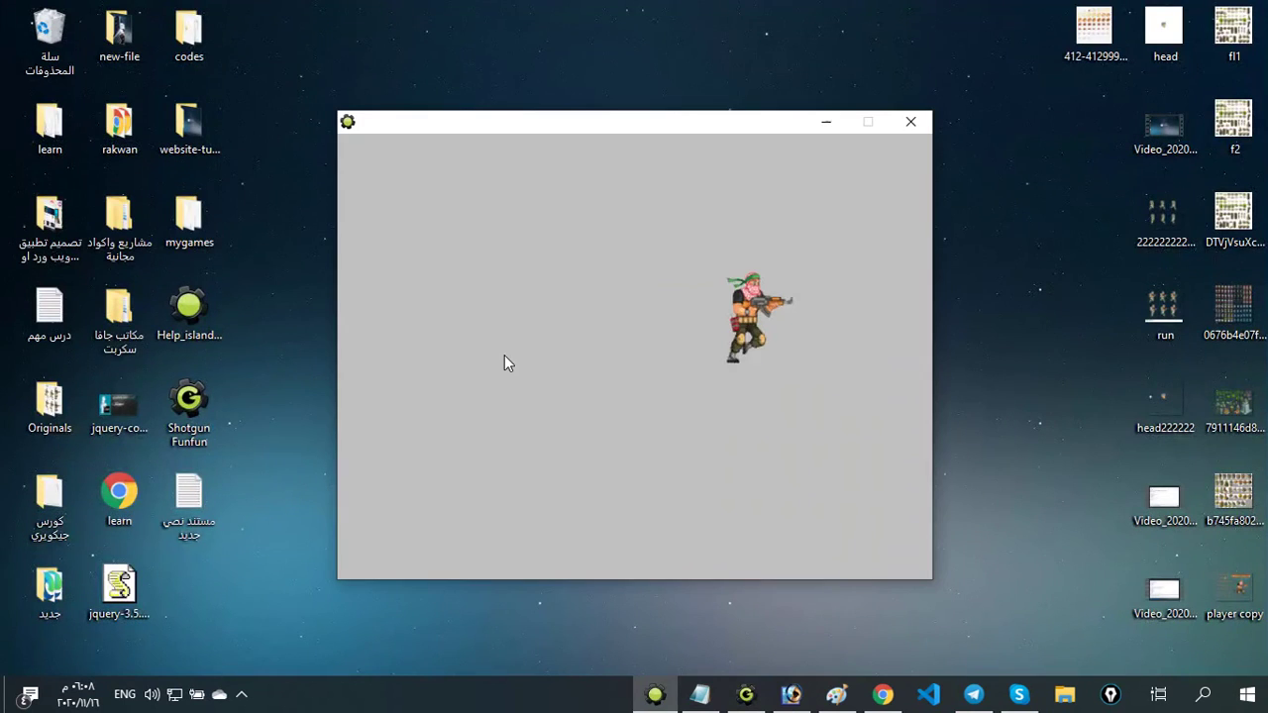
key("Left")
left_click(824, 341)
right_click(824, 341)
key("Escape")
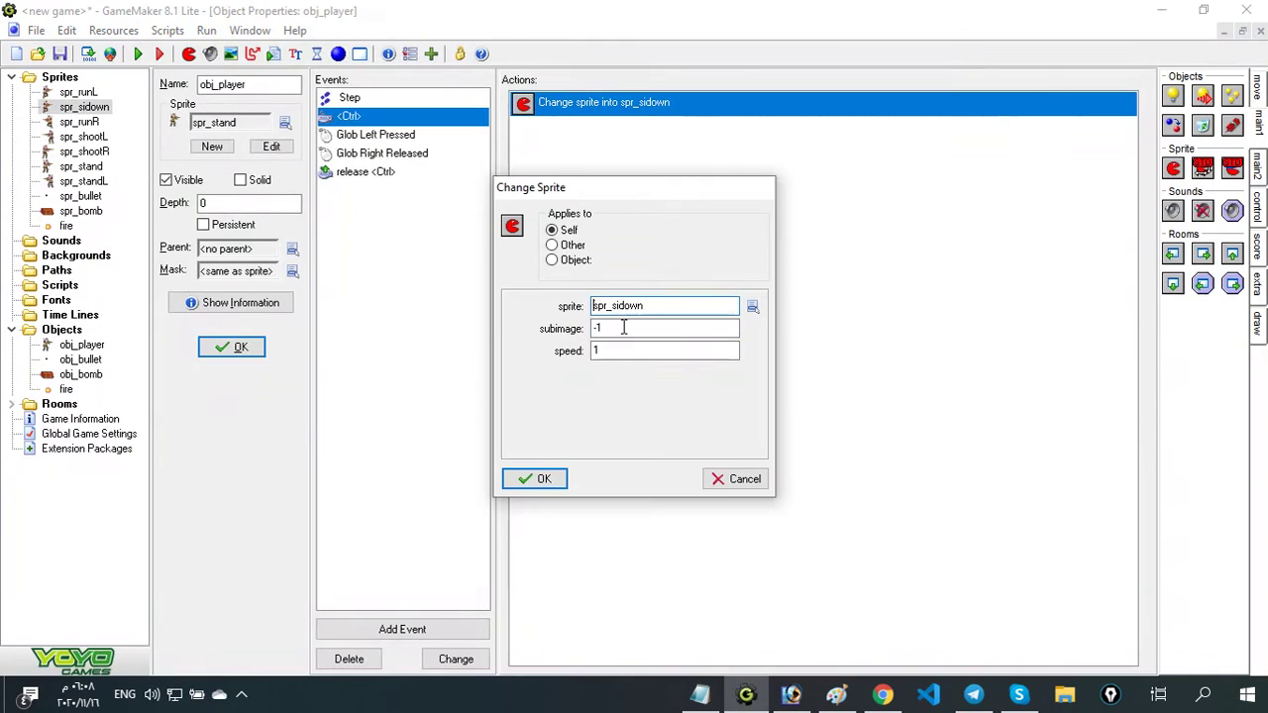
Test the game again and recheck the sprite change settings of the keyboard Ctrl event
key("Return")
key("F5")
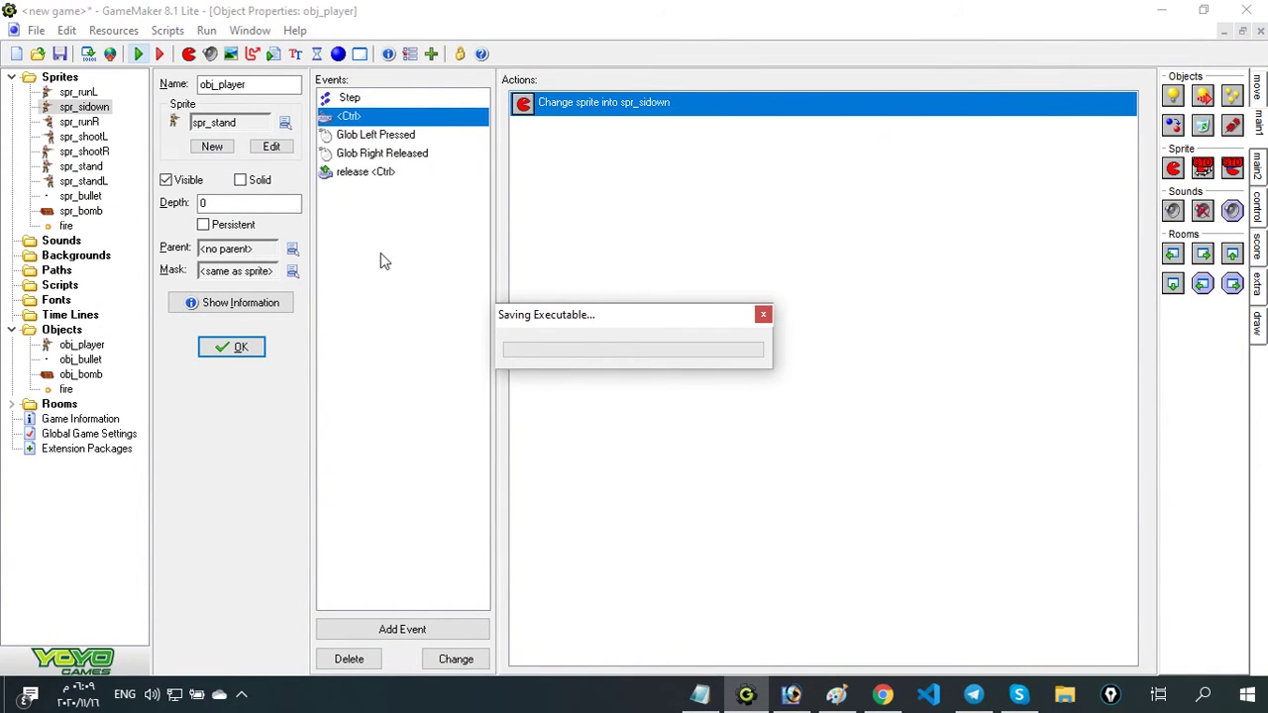
key("Right")
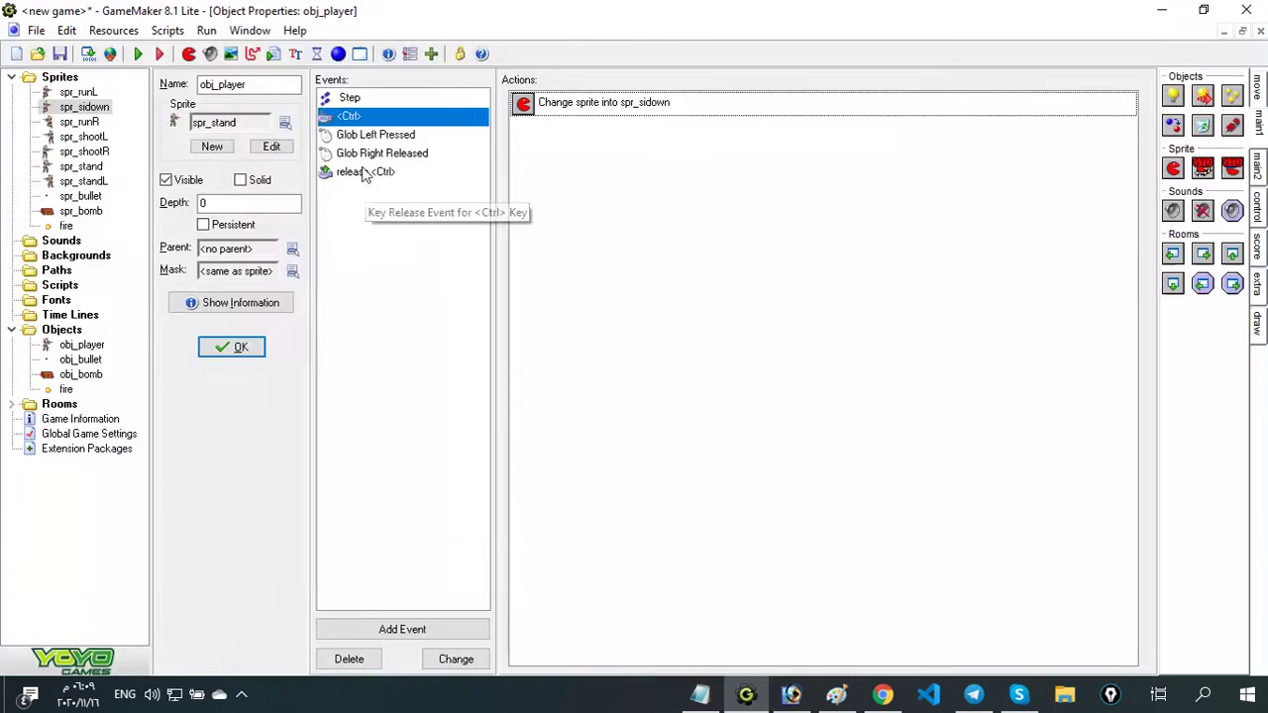
double_click(603, 102)
double_click(595, 350)
left_click(535, 478)
Change the keyboard Ctrl event back to a Ctrl key press event and run the game
left_click(456, 658)
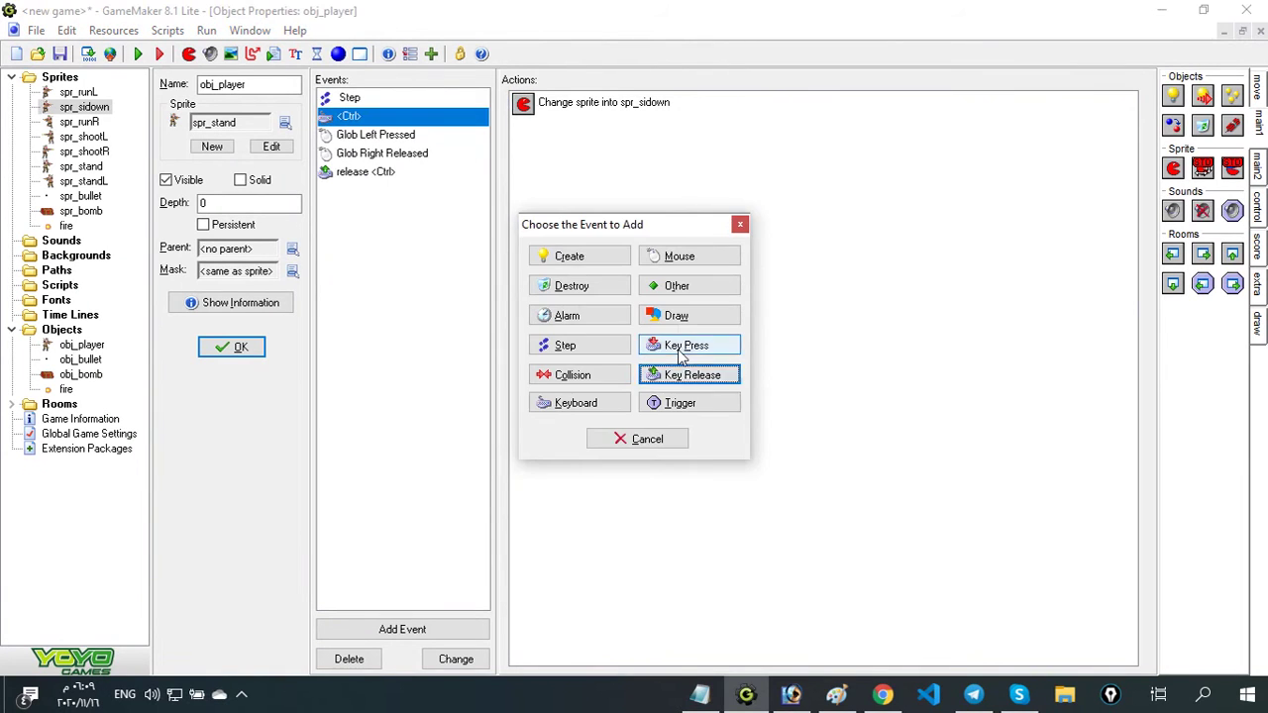
left_click(679, 348)
left_click(725, 426)
left_click(137, 54)
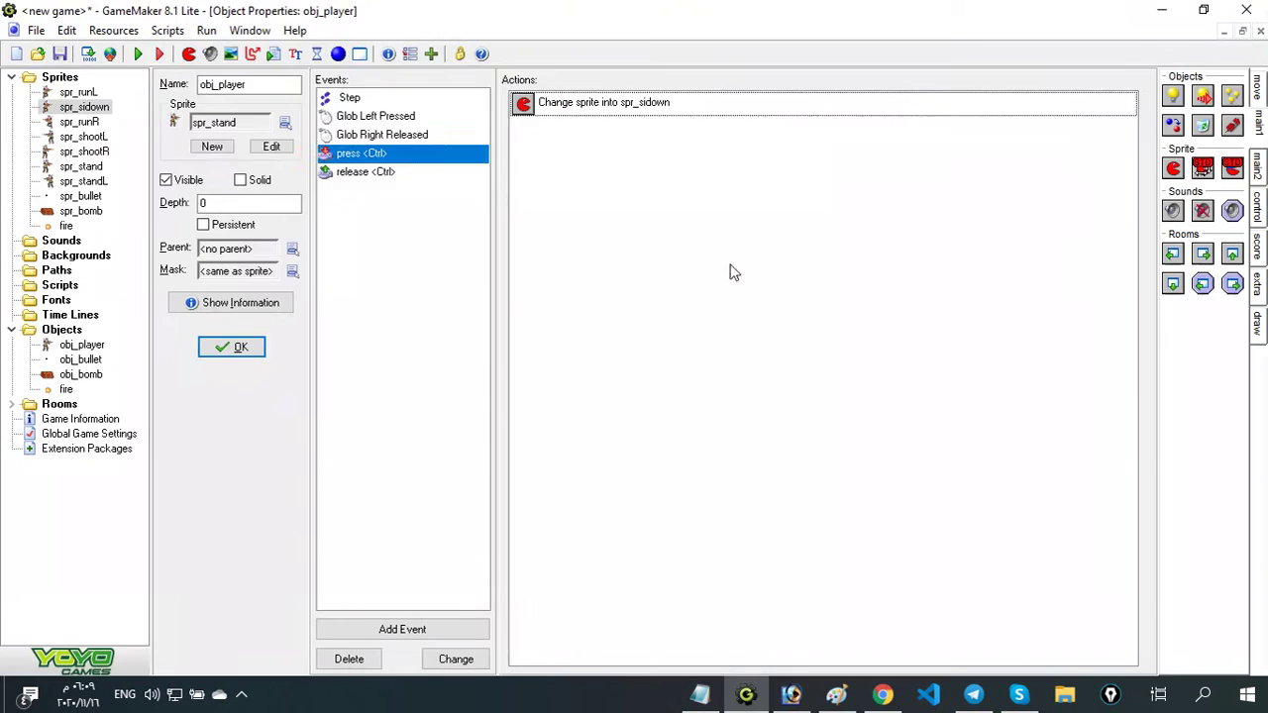
Set the speed of the Ctrl press event's sprite change to 1 and run the game
double_click(603, 102)
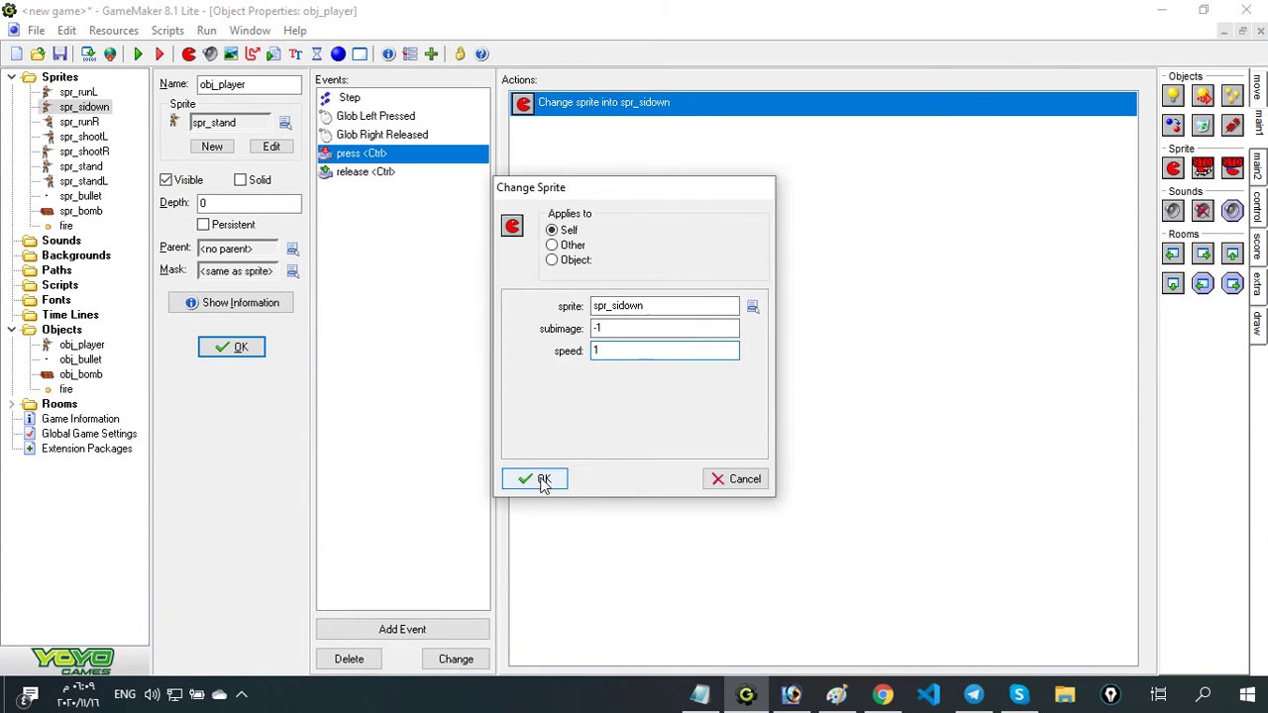
left_click(540, 479)
key("F5")
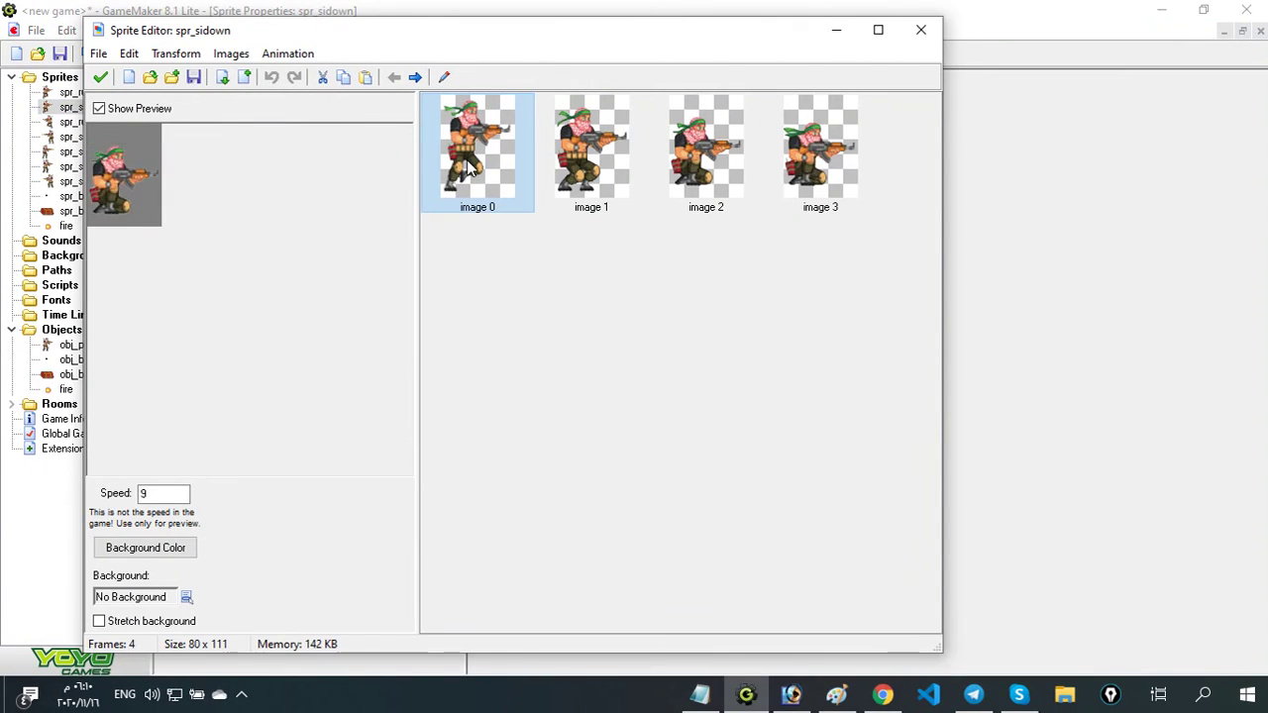
Delete the first three frames of spr_sidown, keeping only the last crouching frame
left_click(595, 167)
key("Delete")
key("Delete")
left_click(492, 172)
key("Delete")
left_click(102, 78)
Run the game and test crouching together with moving, shooting and throwing bombs, and close it
key("F5")
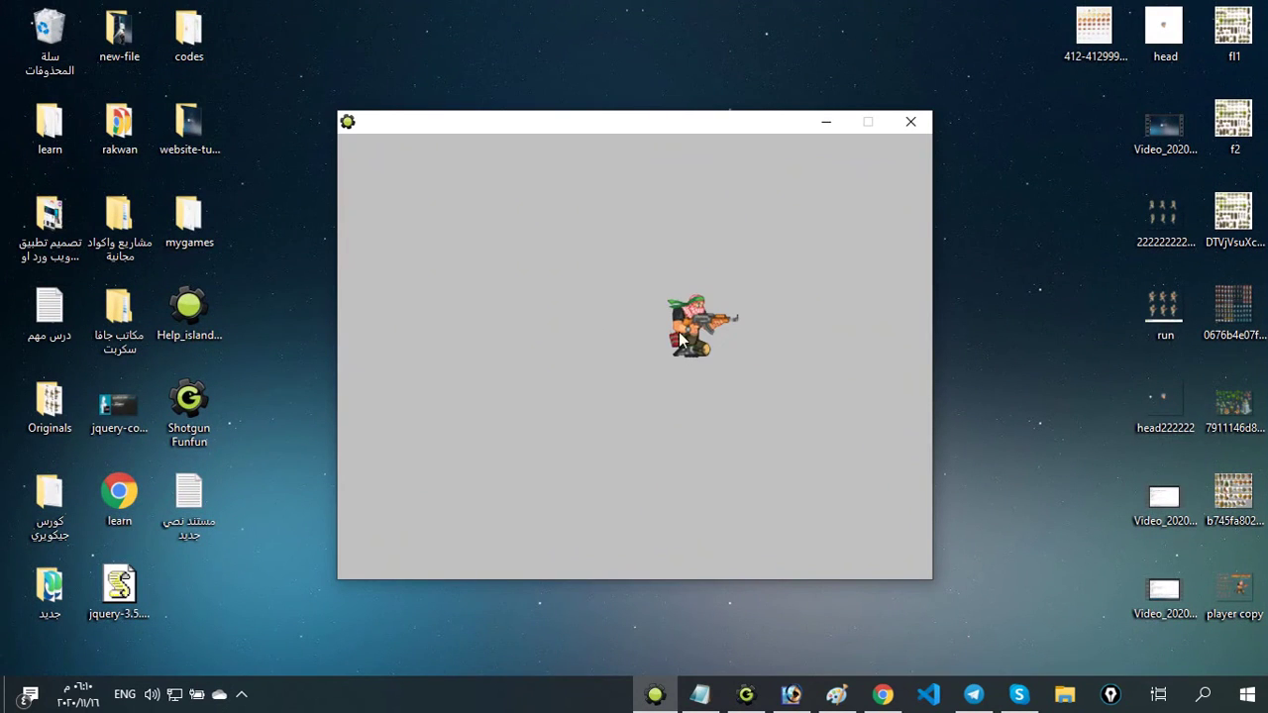
key("Right")
key("space")
key("Left")
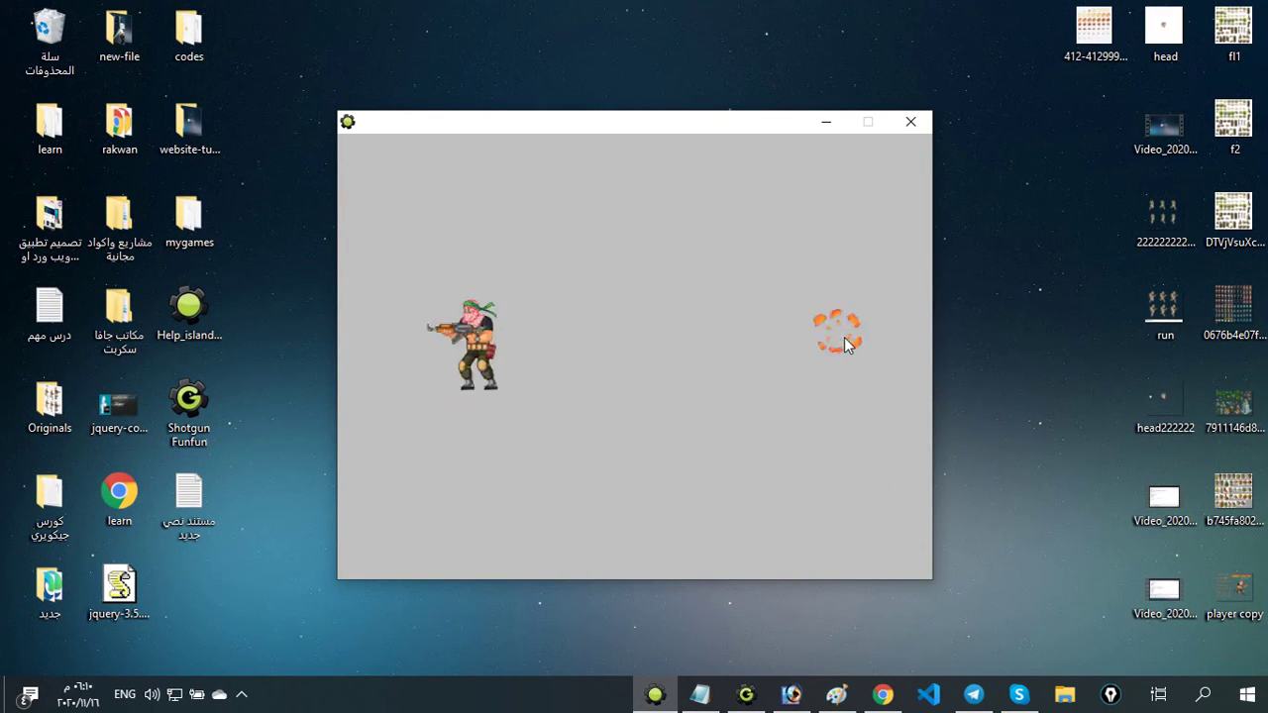
key("Right")
key("Right")
key("Up")
key("Down")
key("space")
key("Left")
key("Right")
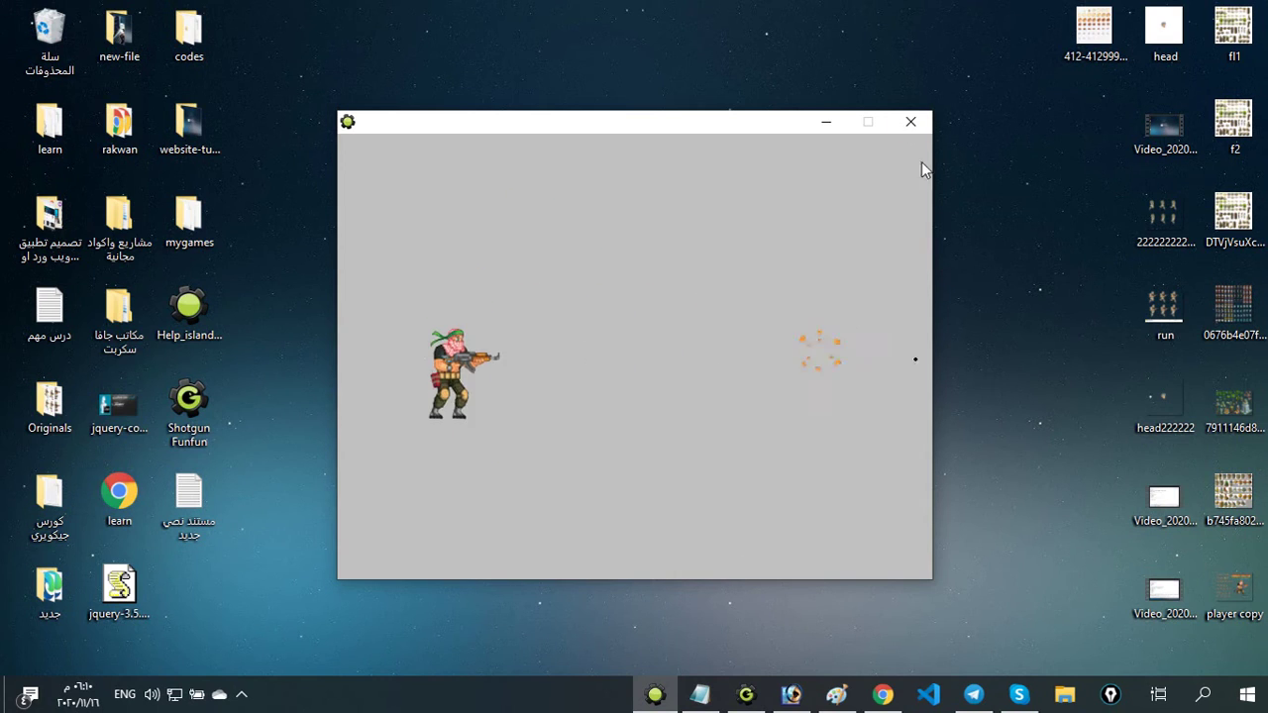
left_click(911, 122)
Delete the Ctrl press and Ctrl release events from obj_player
left_click(227, 354)
left_click(385, 156)
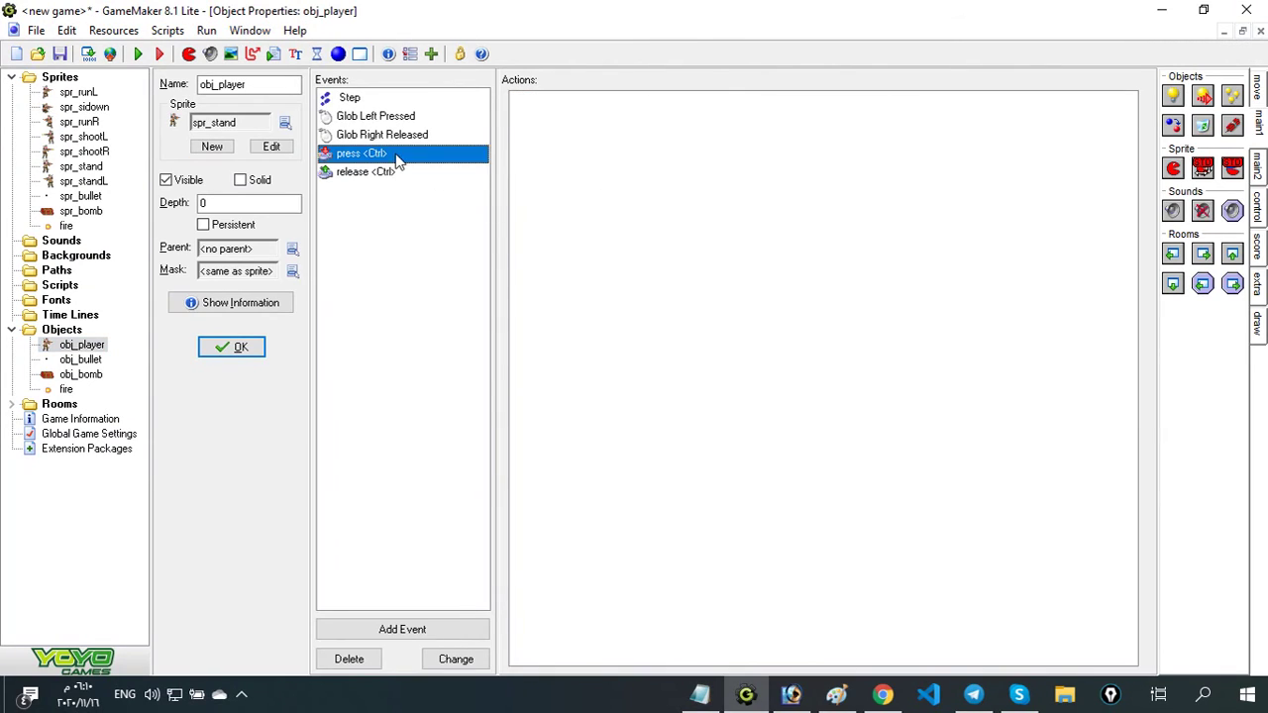
right_click(385, 160)
left_click(421, 164)
left_click(577, 372)
Change the key in the Step code's crouch check to '<Ctrl>', run the game to test it, and close it
left_click(349, 97)
double_click(594, 102)
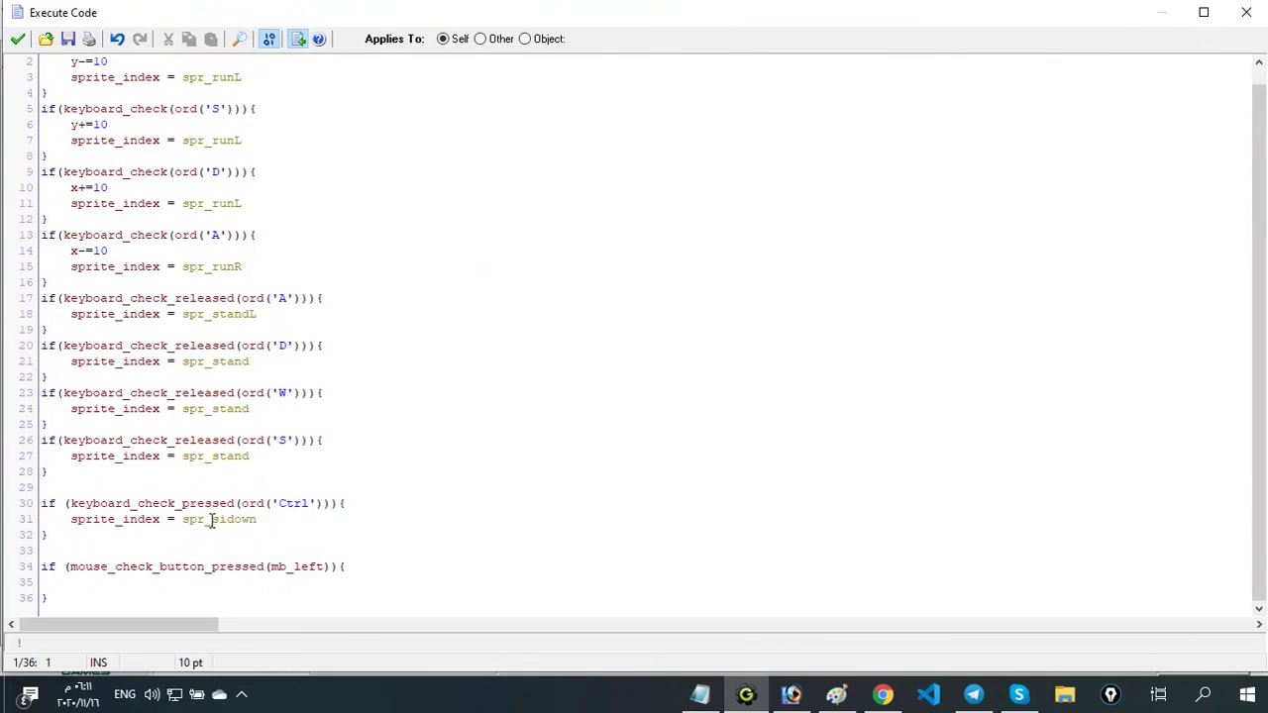
left_click(262, 457)
left_click(262, 519)
double_click(293, 503)
type("<>")
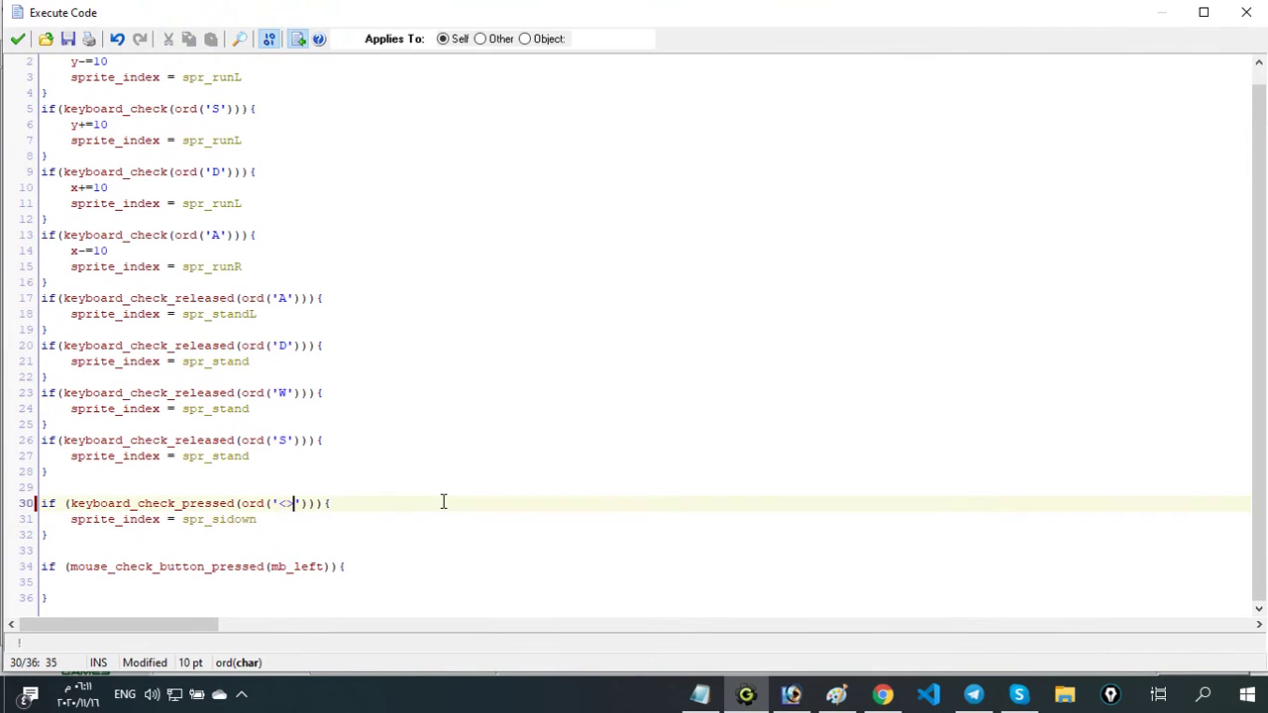
key("F5")
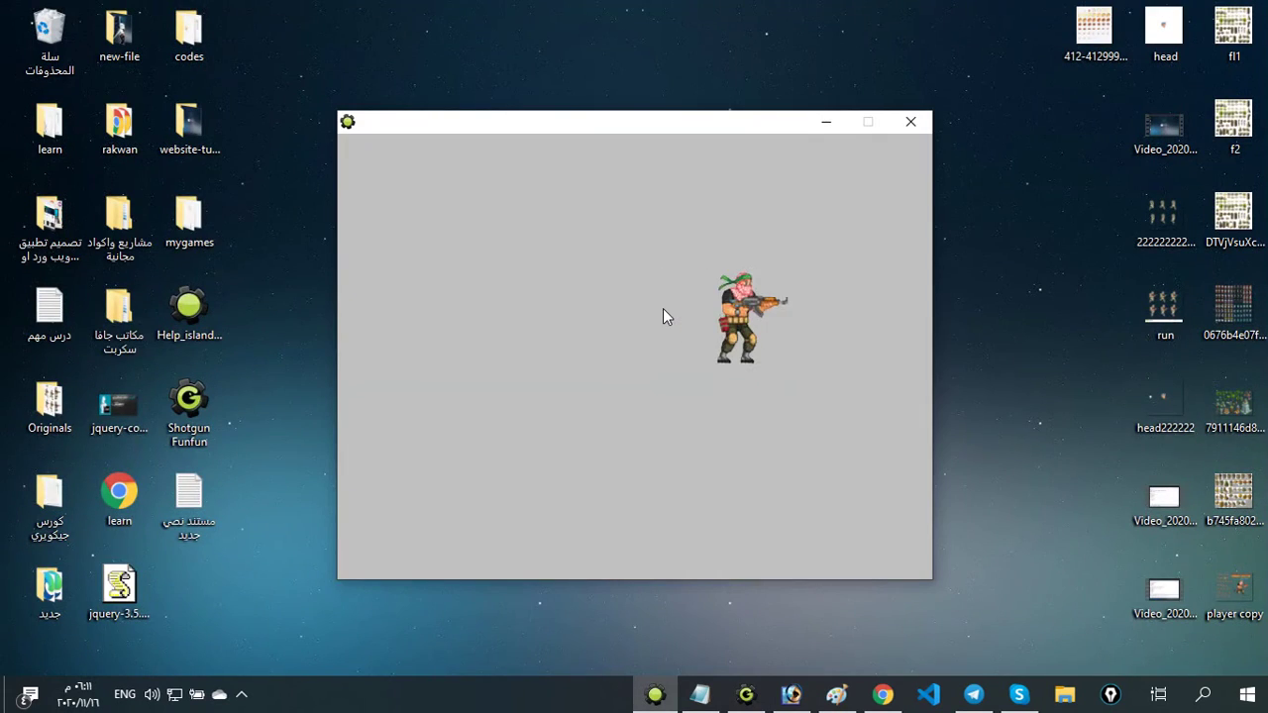
key("Escape")
Replace keyboard_check_pressed with keyboard_check_direct in the '<Ctrl>' check of the Step code and run the game
double_click(591, 102)
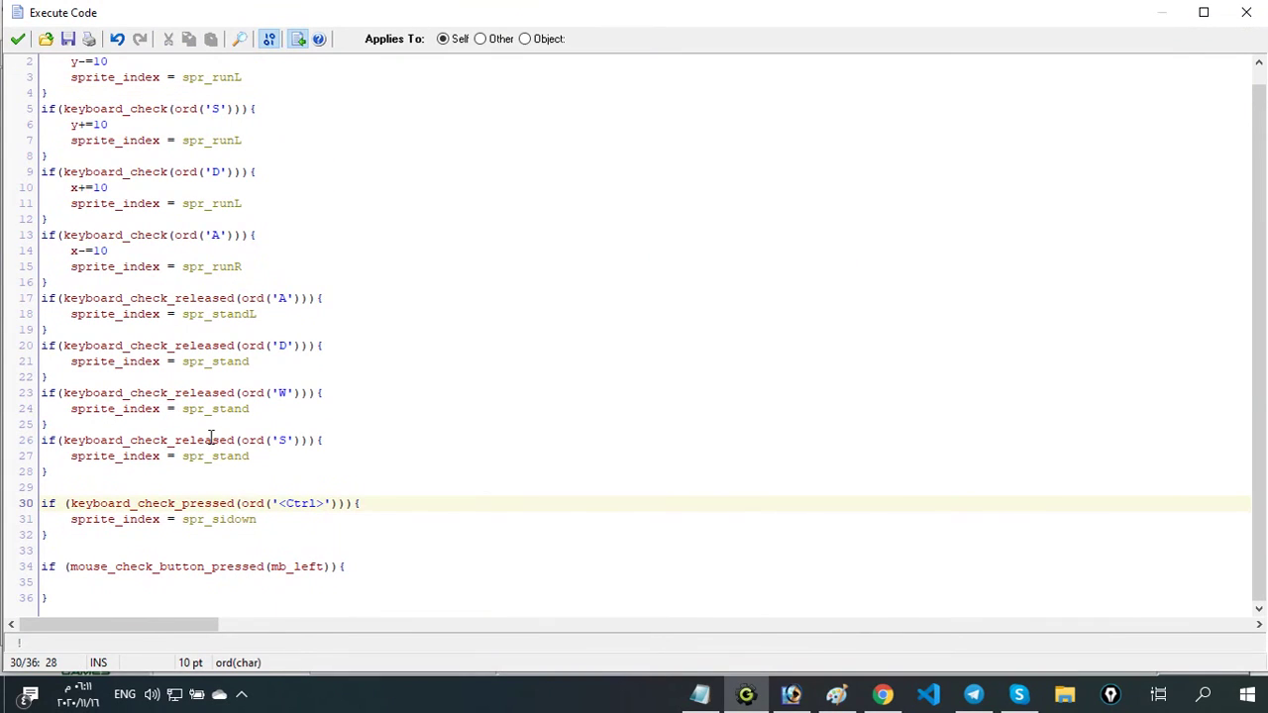
double_click(208, 503)
key("BackSpace")
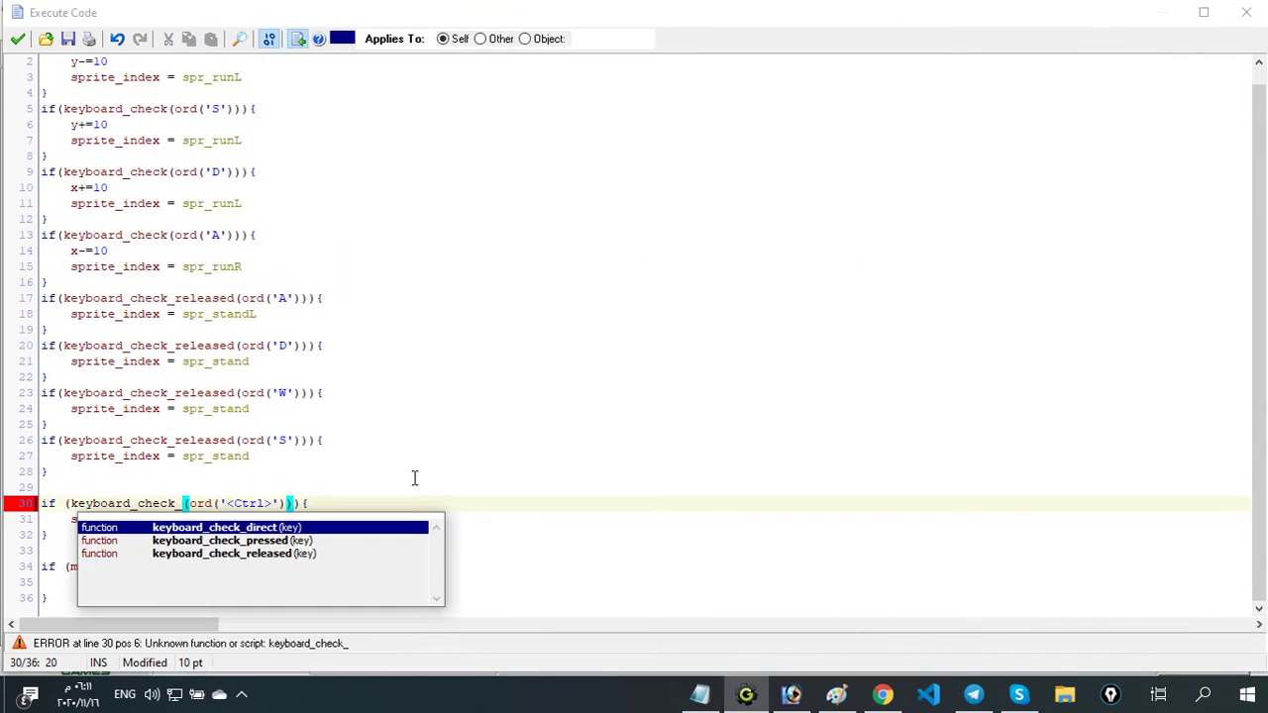
key("Return")
left_click(18, 39)
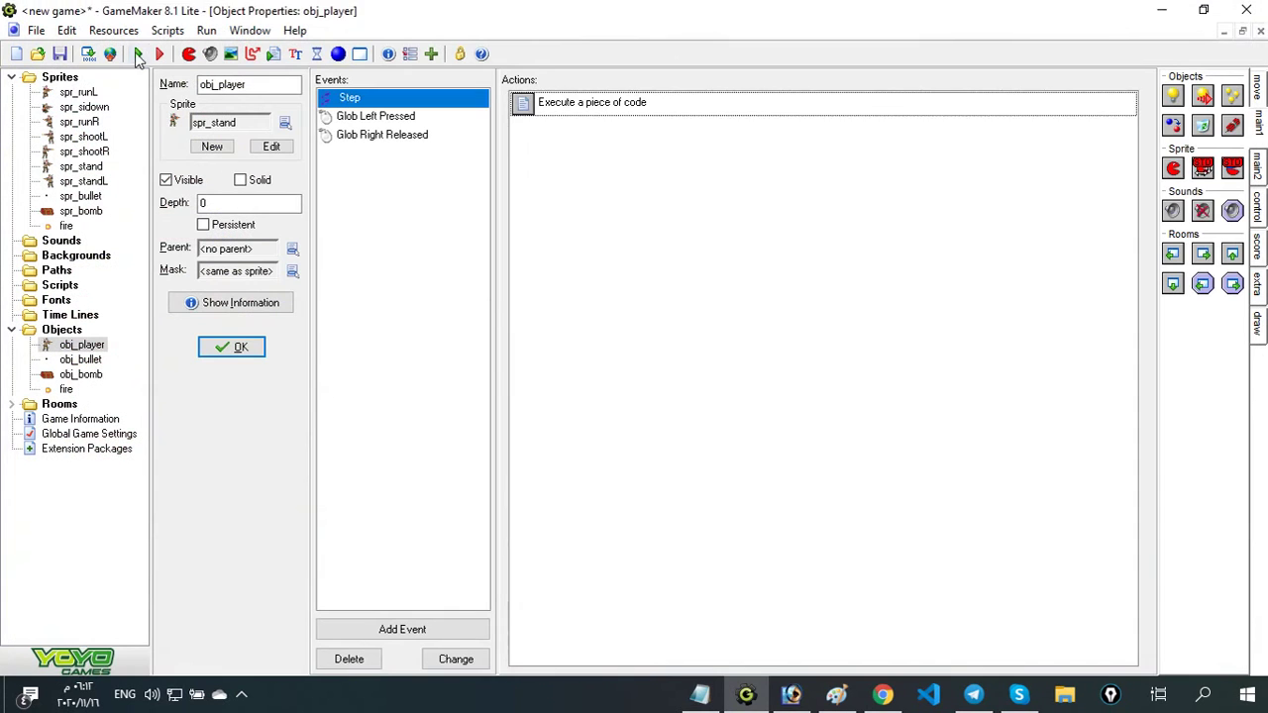
key("F5")
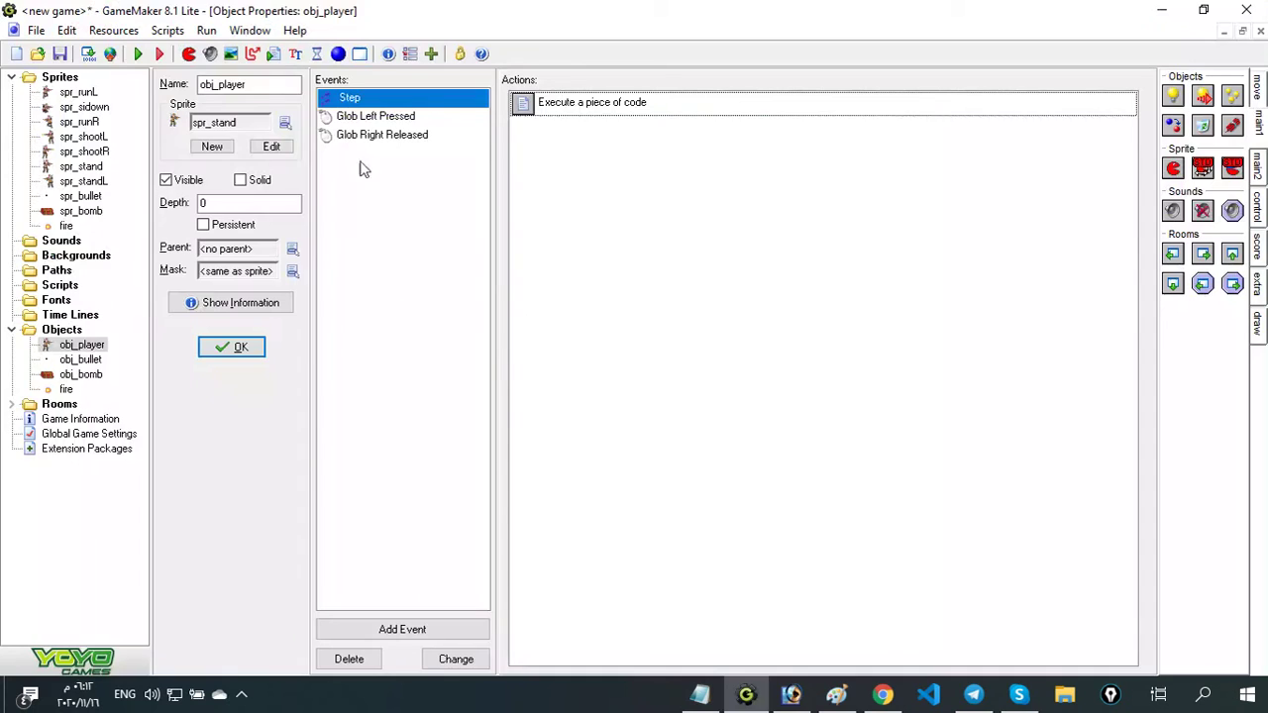
Change the crouch check in the Step code back to keyboard_check_pressed
double_click(554, 103)
left_click_drag(272, 519, 287, 519)
left_click(232, 519)
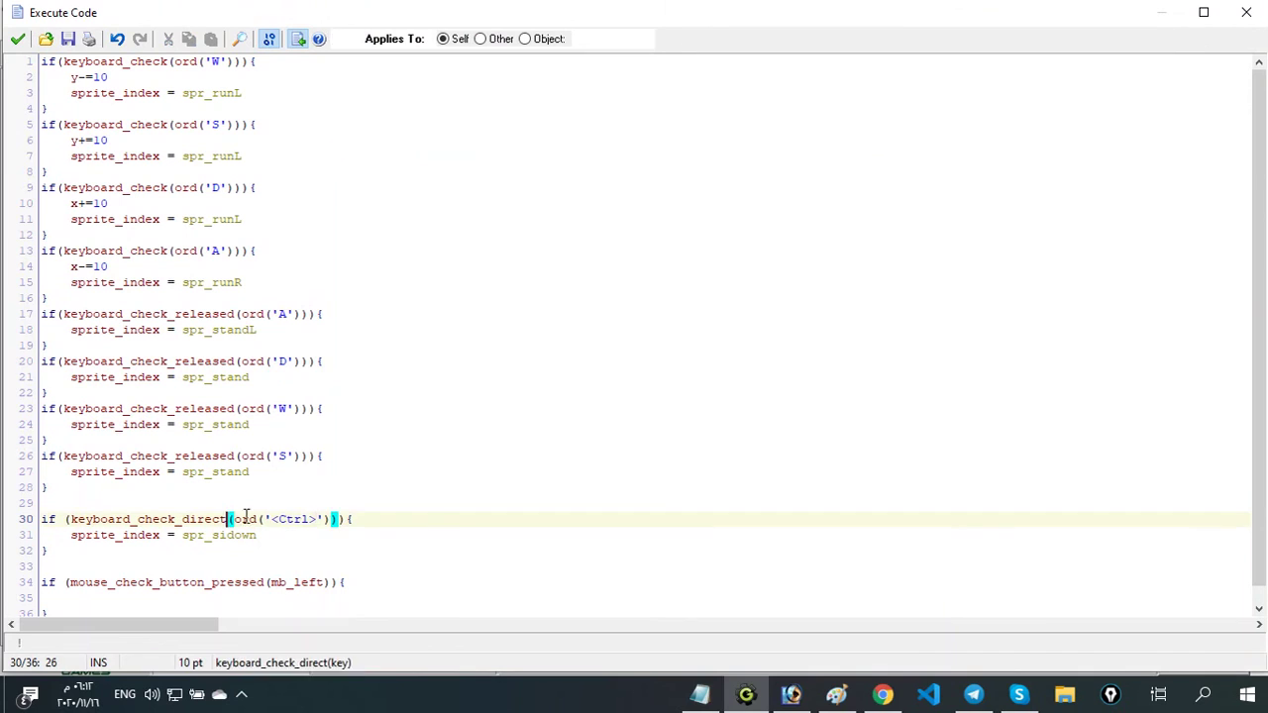
key("BackSpace")
key("BackSpace")
key("BackSpace")
key("BackSpace")
key("BackSpace")
key("BackSpace")
key("Down")
key("Return")
Reduce the crouch check's argument to plain 'Ctrl' without angle brackets or ord(), run the game, and close it
left_click(311, 521)
key("BackSpace")
left_click(271, 518)
key("BackSpace")
key("BackSpace")
key("BackSpace")
key("BackSpace")
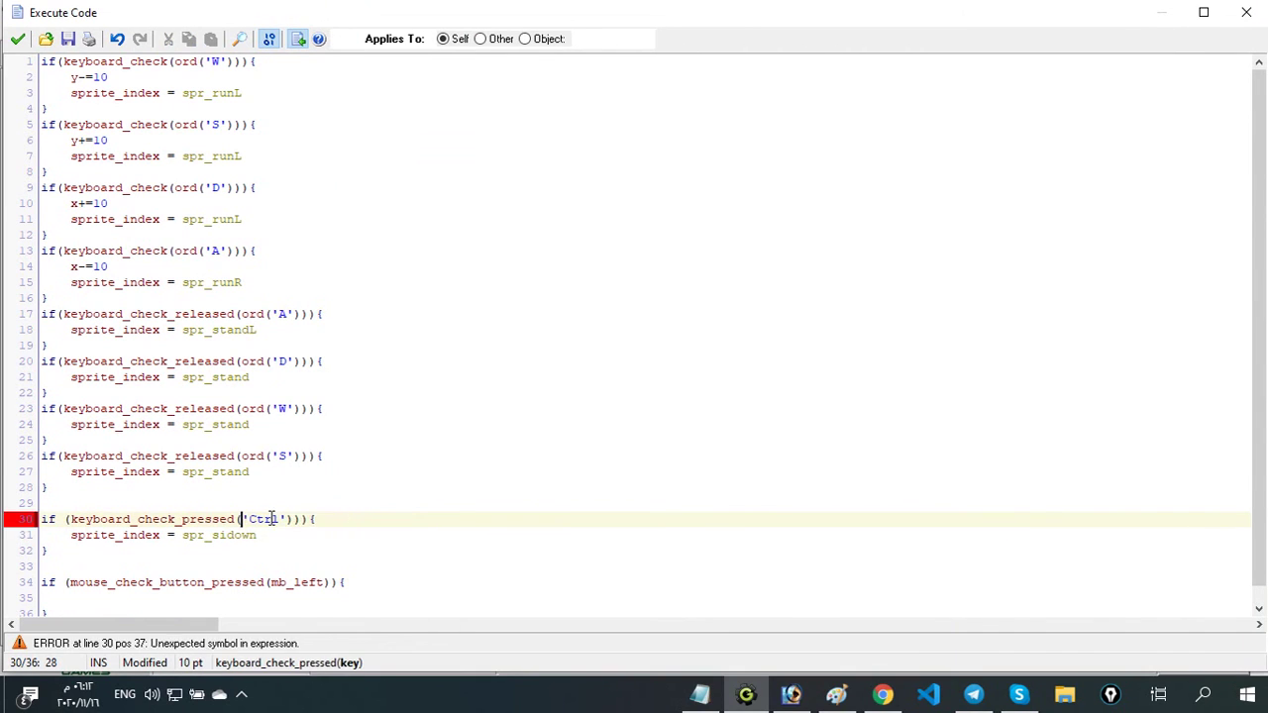
left_click(307, 519)
key("BackSpace")
left_click(18, 38)
left_click(139, 54)
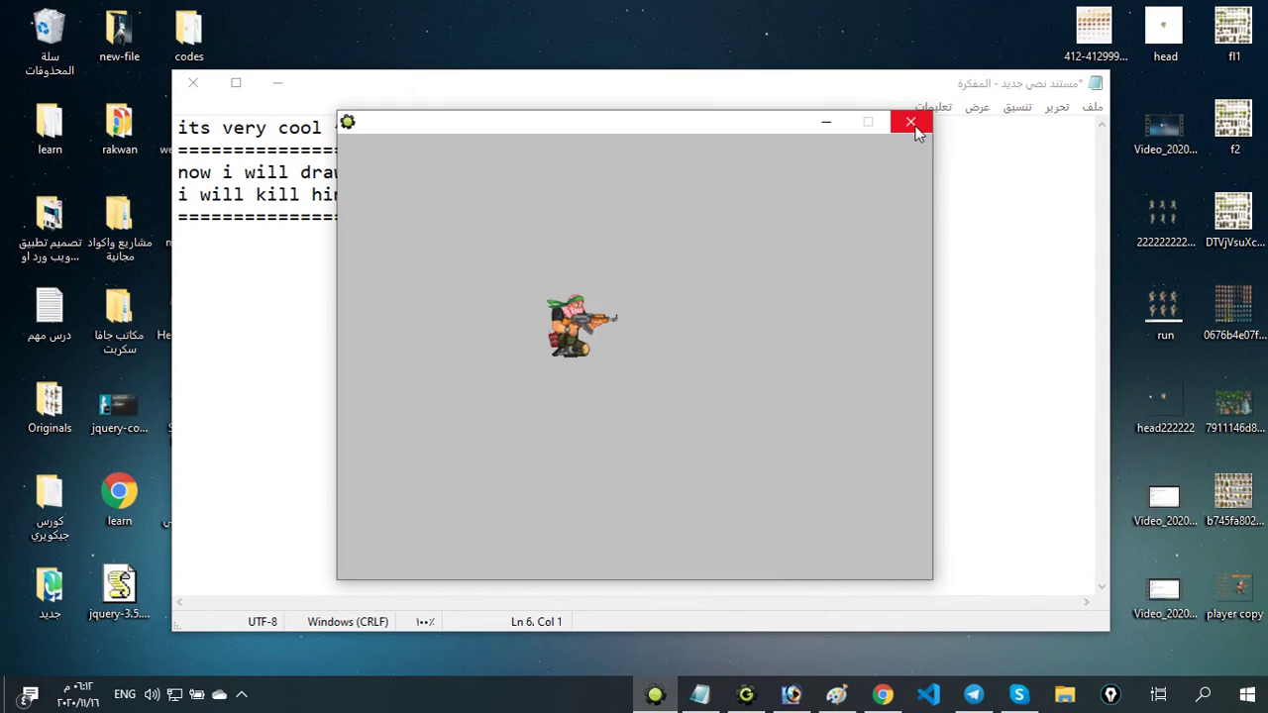
left_click(910, 123)
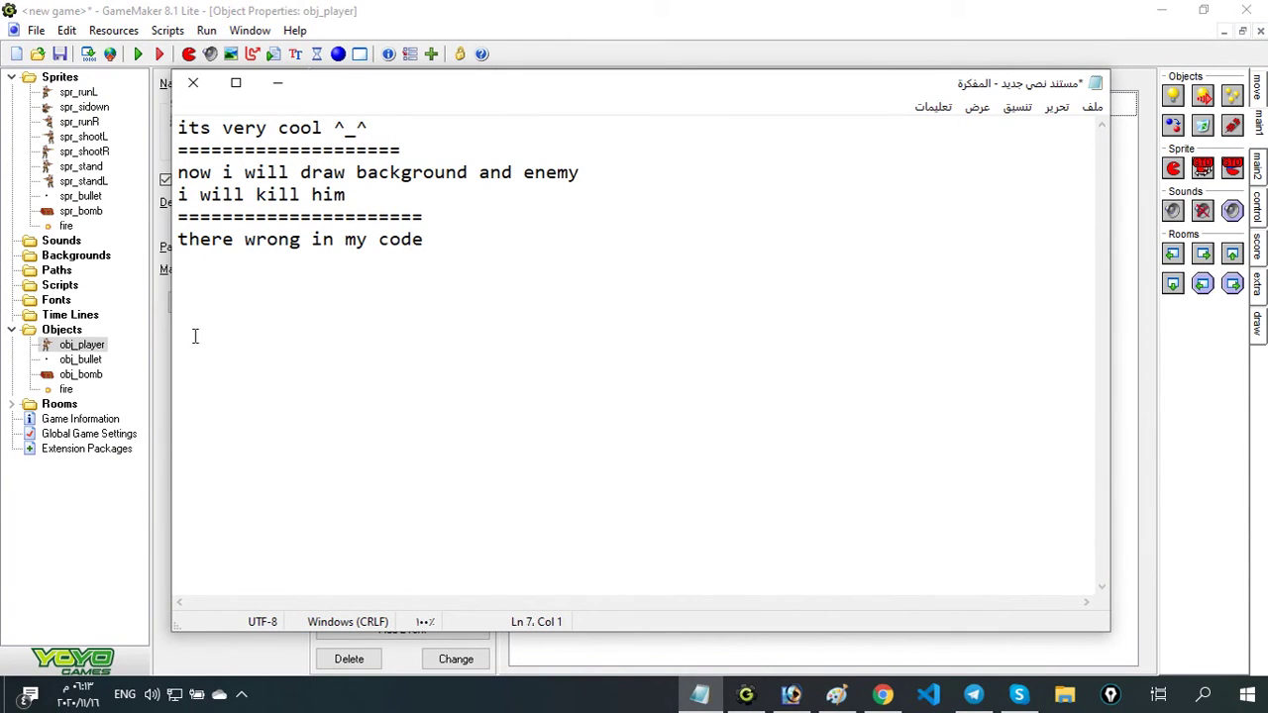
Reopen the Step code and re-enter the keyboard_check_pressed function name in the 'Ctrl' check
left_click(279, 83)
double_click(584, 97)
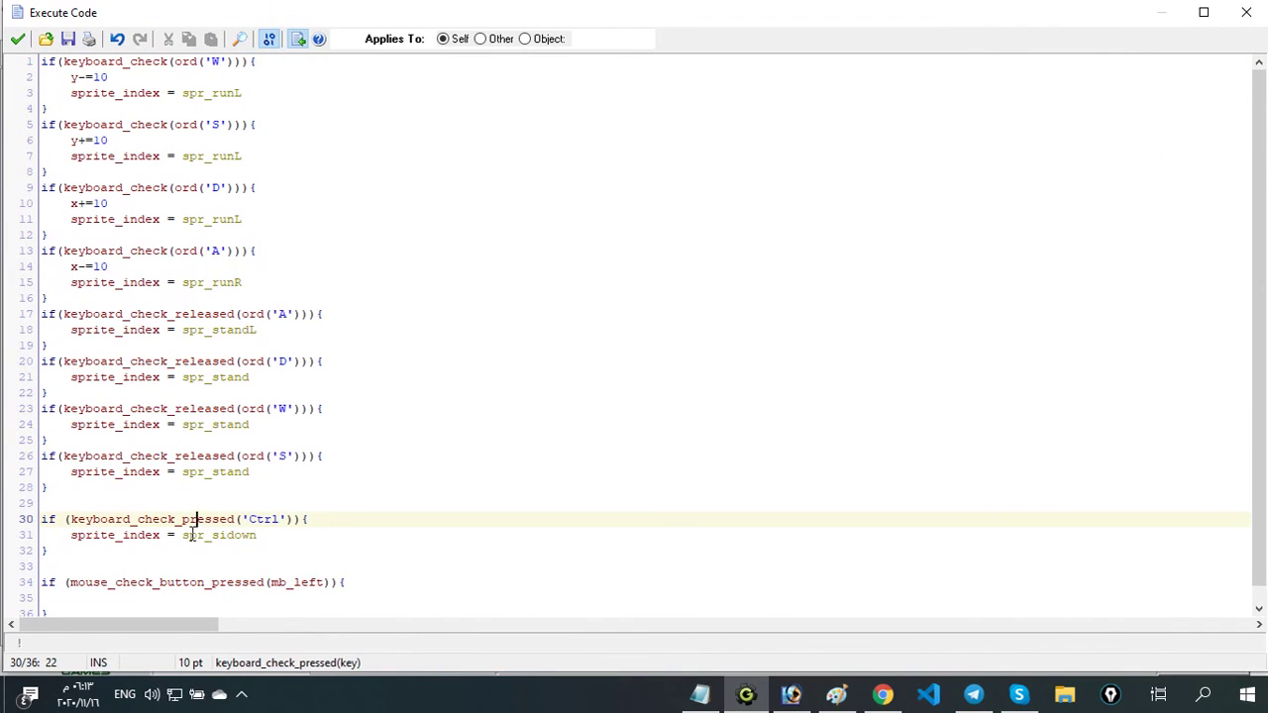
key("Left")
key("Left")
key("Left")
key("Left")
key("Left")
key("Left")
key("BackSpace")
key("BackSpace")
key("BackSpace")
key("BackSpace")
key("BackSpace")
key("BackSpace")
key("BackSpace")
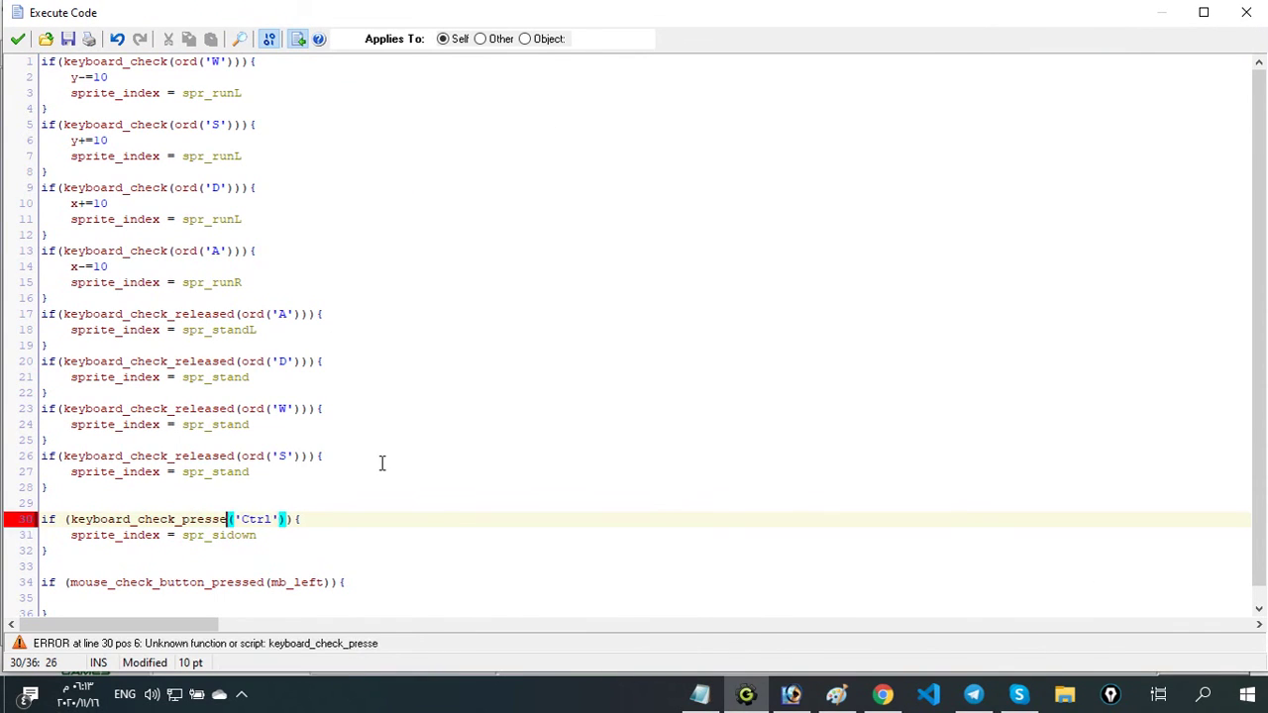
type("pressed")
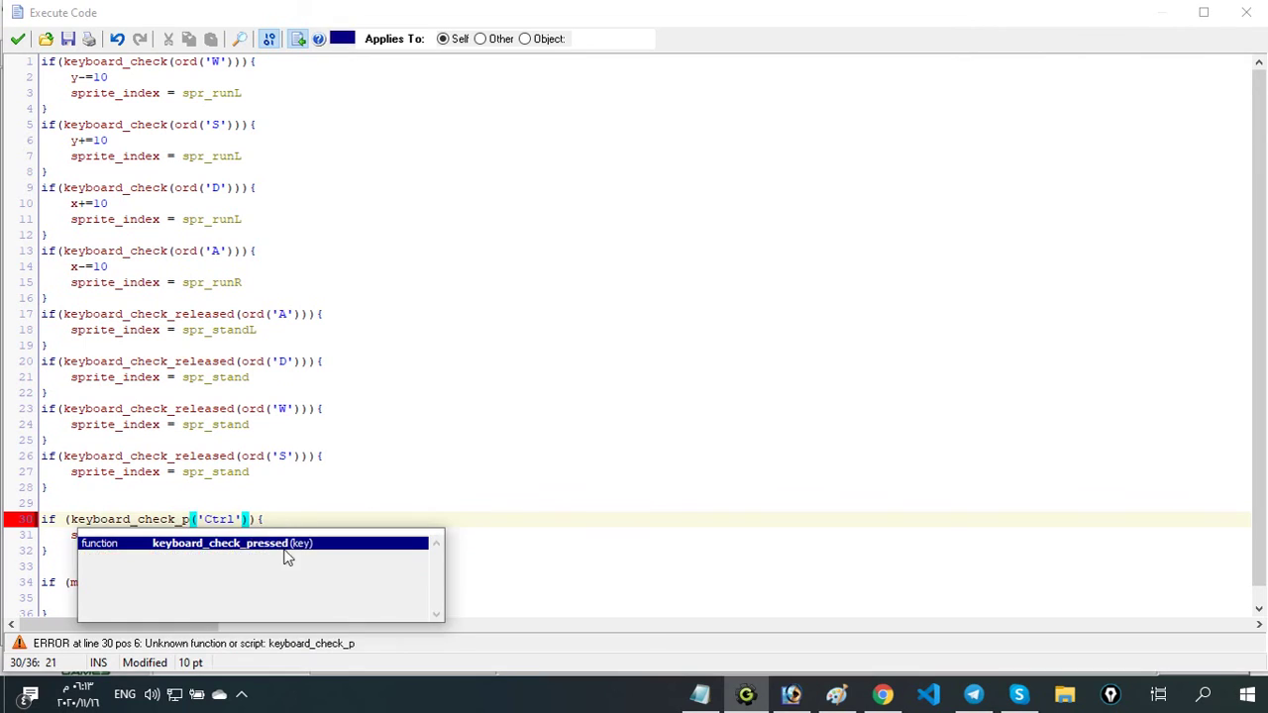
key("Return")
Change the key in the crouch check from 'Ctrl' to 'Q'
left_click(280, 517)
key("BackSpace")
key("BackSpace")
key("BackSpace")
key("BackSpace")
Duplicate the 'Q' crouch block directly below itself and change the copy's function to keyboard_check_released
left_click_drag(51, 552, 41, 521)
key("ctrl+c")
left_click(67, 554)
key("Return")
key("ctrl+v")
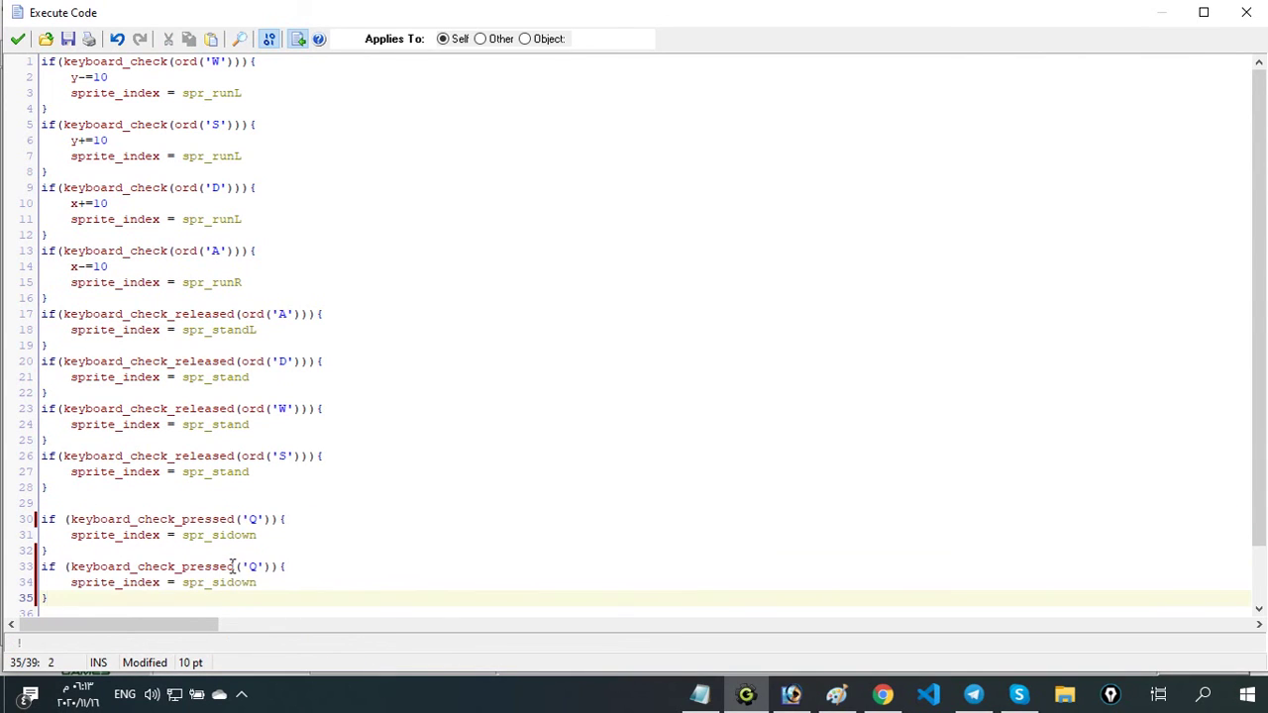
left_click(235, 565)
key("BackSpace")
key("BackSpace")
key("BackSpace")
key("BackSpace")
key("BackSpace")
key("BackSpace")
key("BackSpace")
type("released")
Set sprite_index in the released 'Q' block to spr_stand and save the Step code
left_click(271, 582)
key("BackSpace")
key("BackSpace")
key("BackSpace")
key("BackSpace")
key("BackSpace")
key("BackSpace")
type("sta")
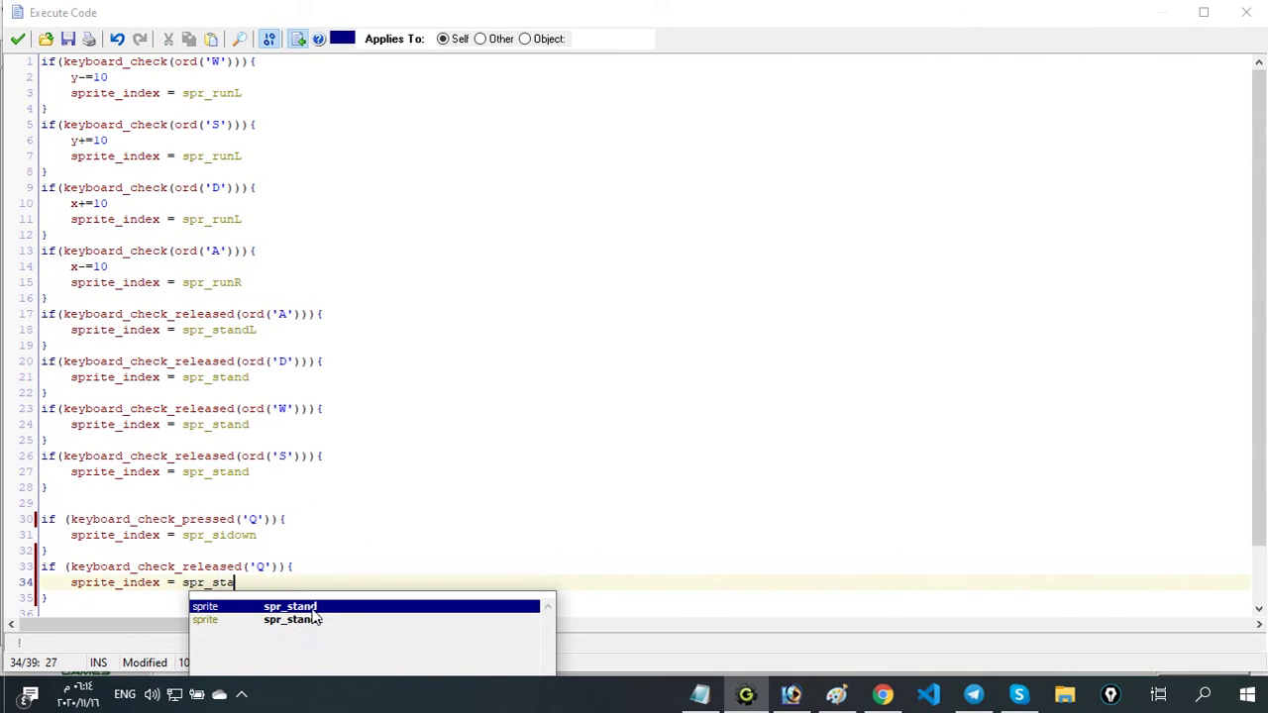
type("nd")
left_click(17, 39)
Run the game, move the soldier around to test the Q crouch code, and close it
left_click(139, 54)
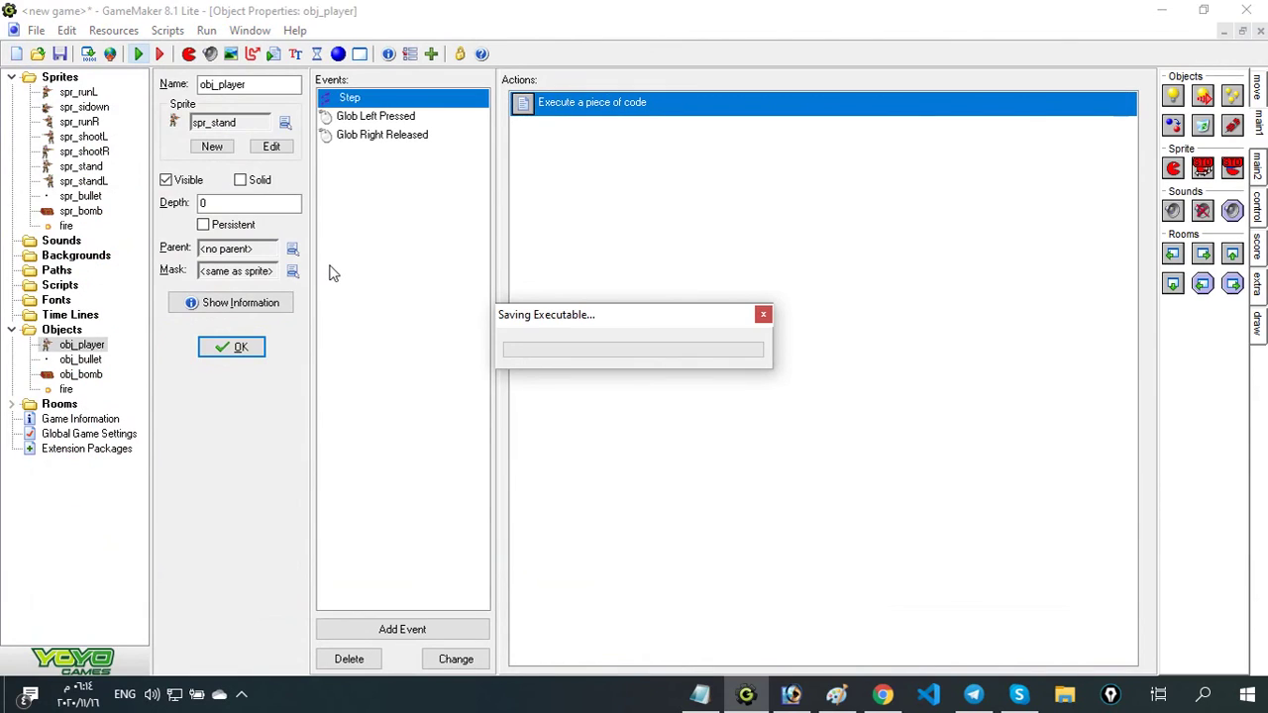
key("Left")
key("Up")
key("Right")
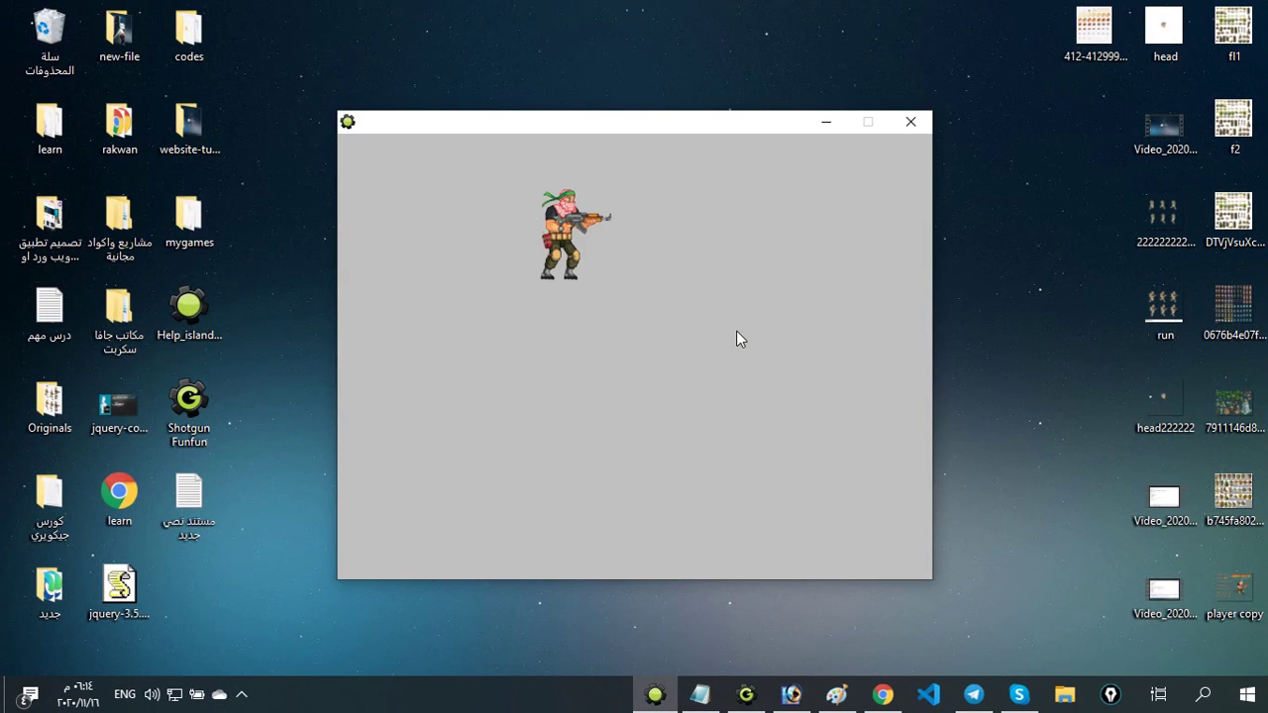
key("Escape")
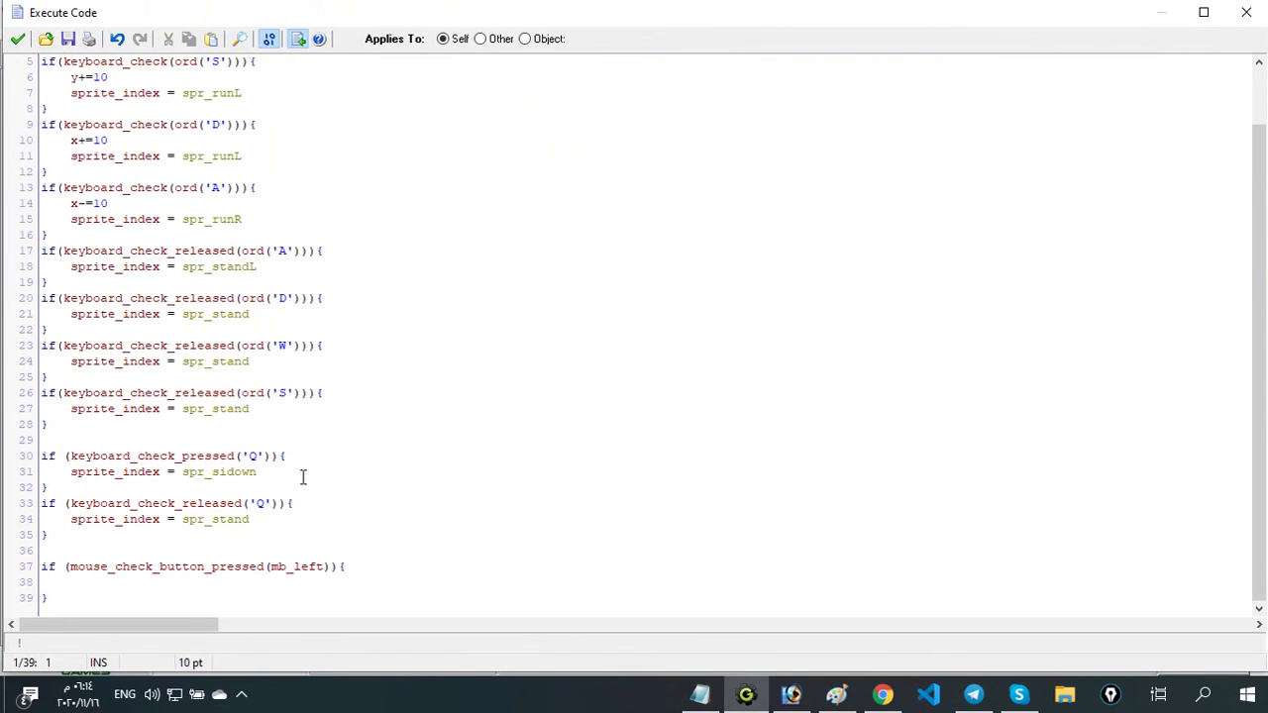
Wrap 'Q' in ord() in both the pressed and released checks, note the found problem in Notepad, and save the code
left_click(303, 477)
left_click(243, 454)
type("ord")
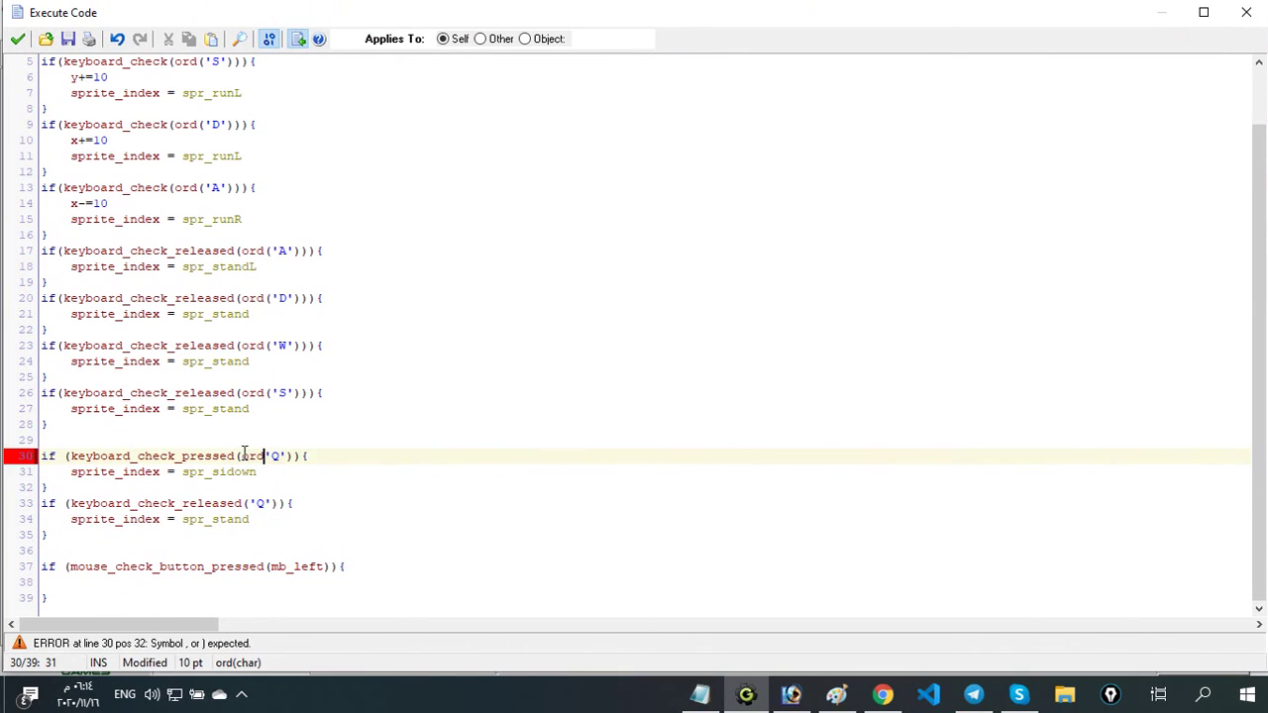
type("(")
left_click(250, 446)
left_click(293, 455)
type(")")
left_click(274, 504)
type("()")
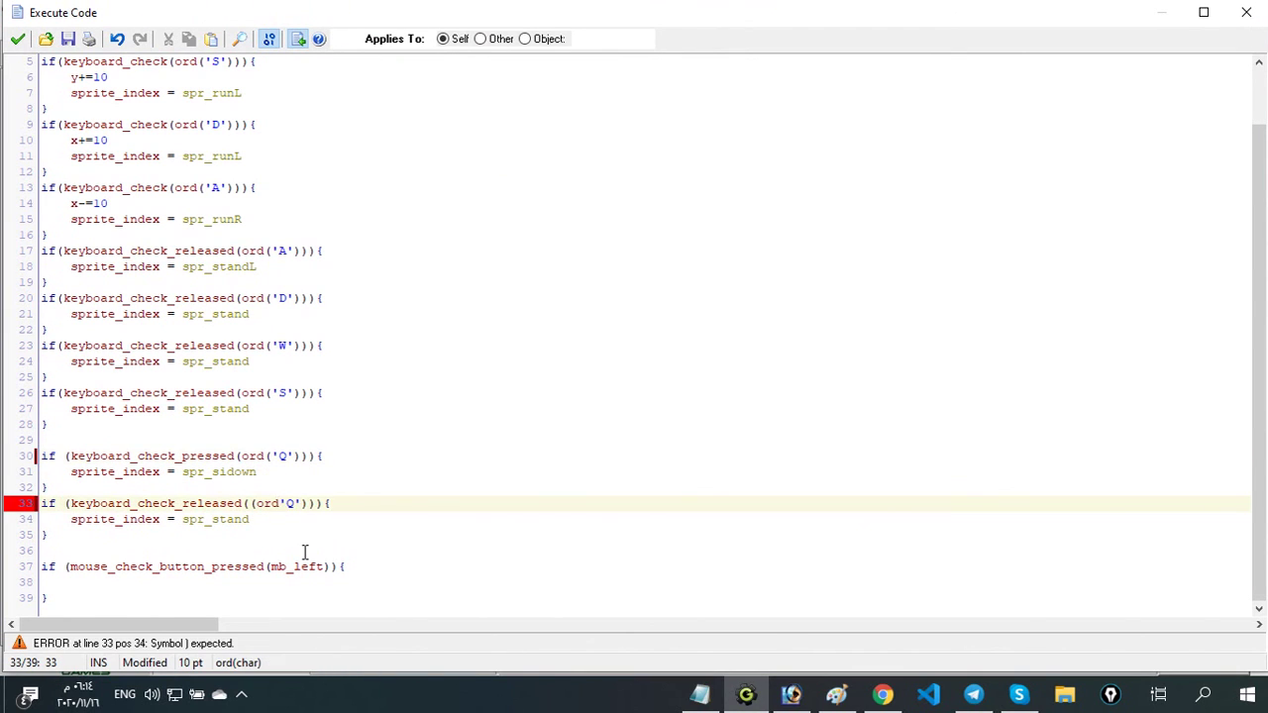
key("alt+Tab")
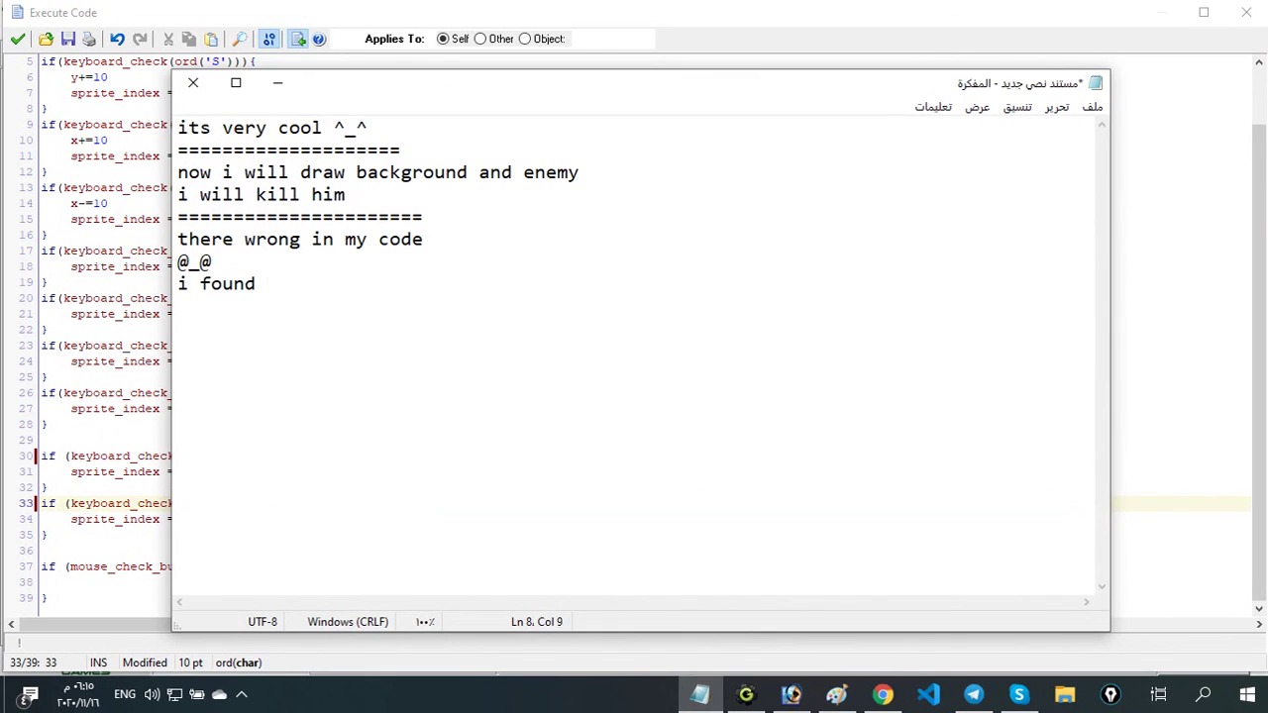
left_click(733, 696)
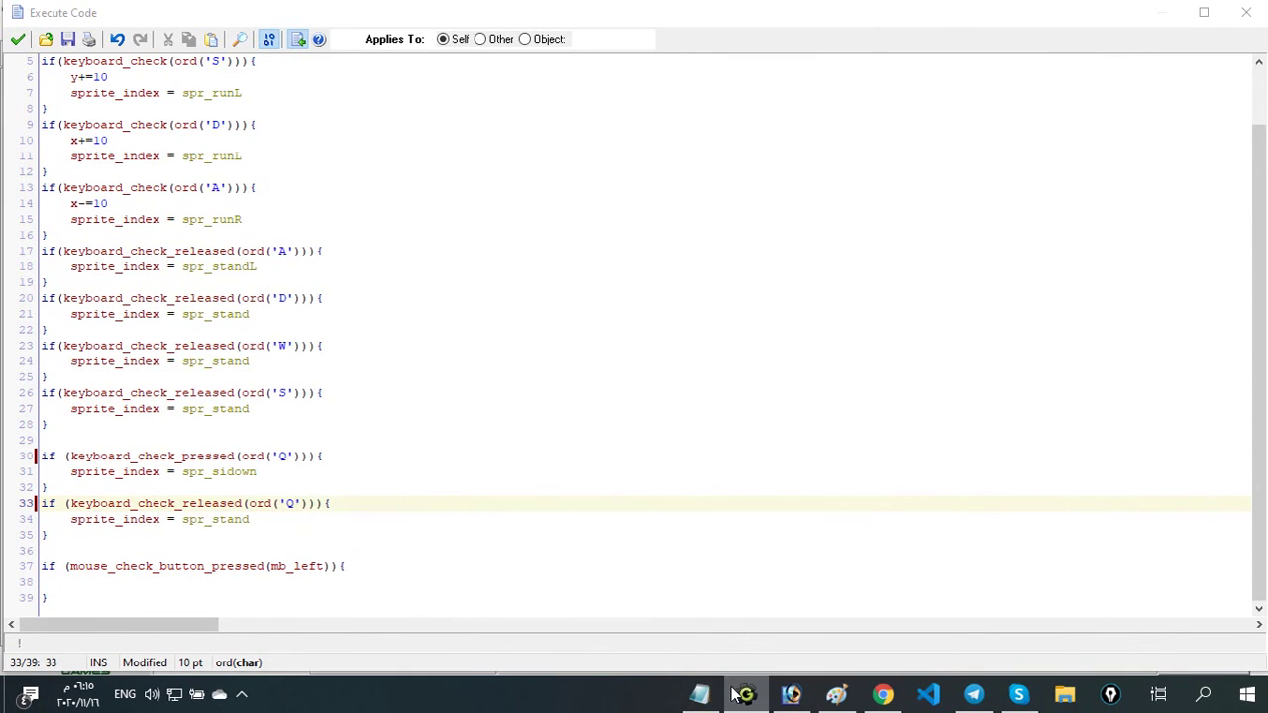
left_click(18, 39)
Run the game and test crouching with Q together with moving, shooting and throwing bombs, and close it
left_click(136, 54)
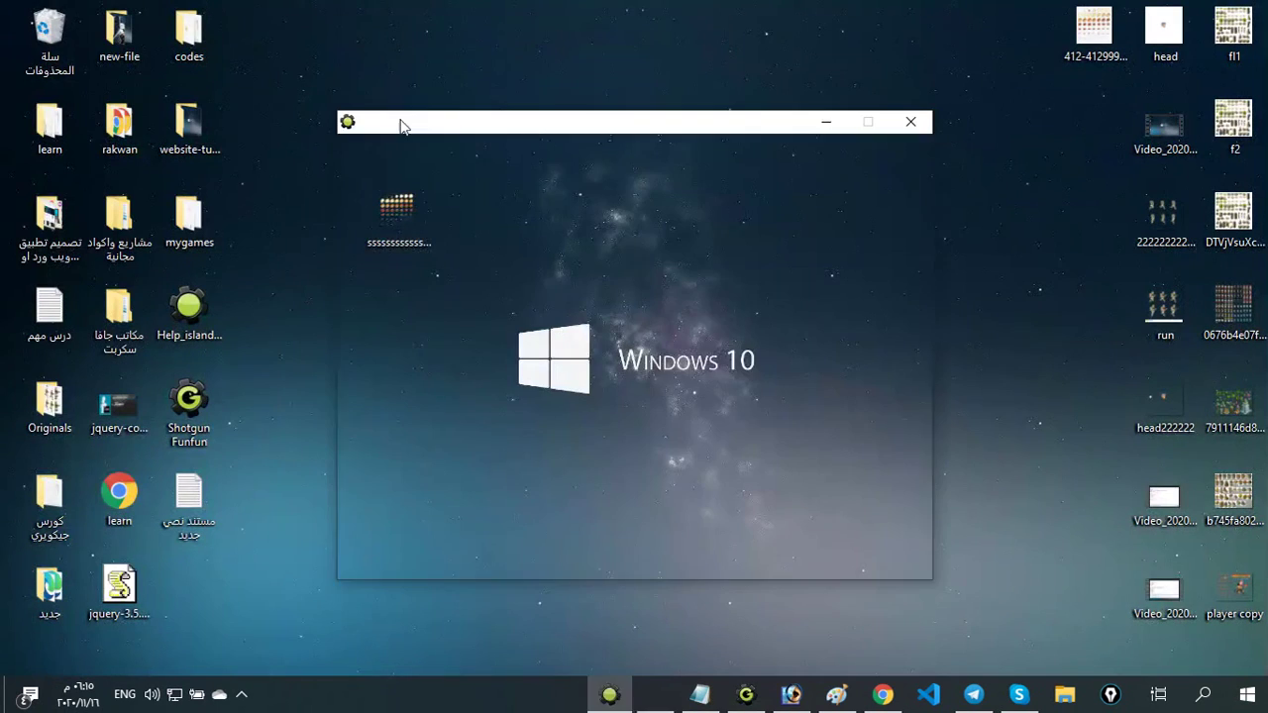
key("Left")
key("Right")
left_click(707, 320)
left_click(707, 320)
key("Right")
key("Down")
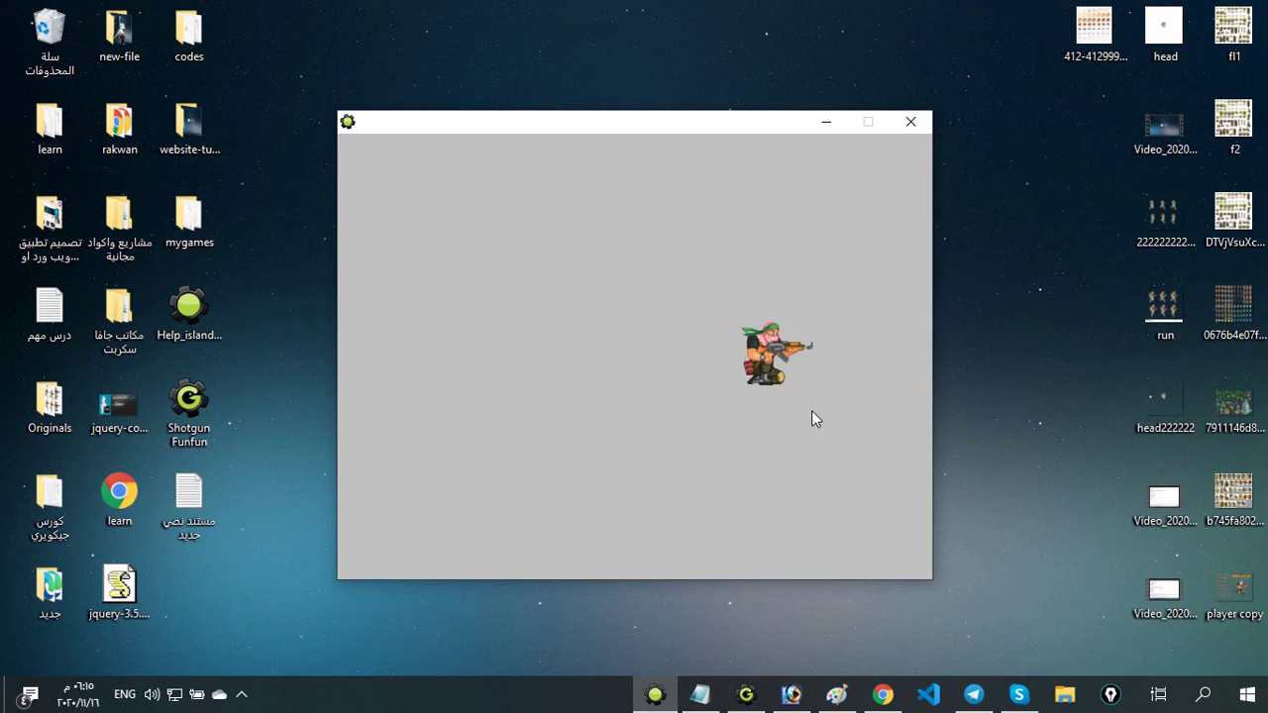
key("Left")
key("Right")
key("Left")
key("Down")
left_click(807, 370)
key("Right")
right_click(875, 358)
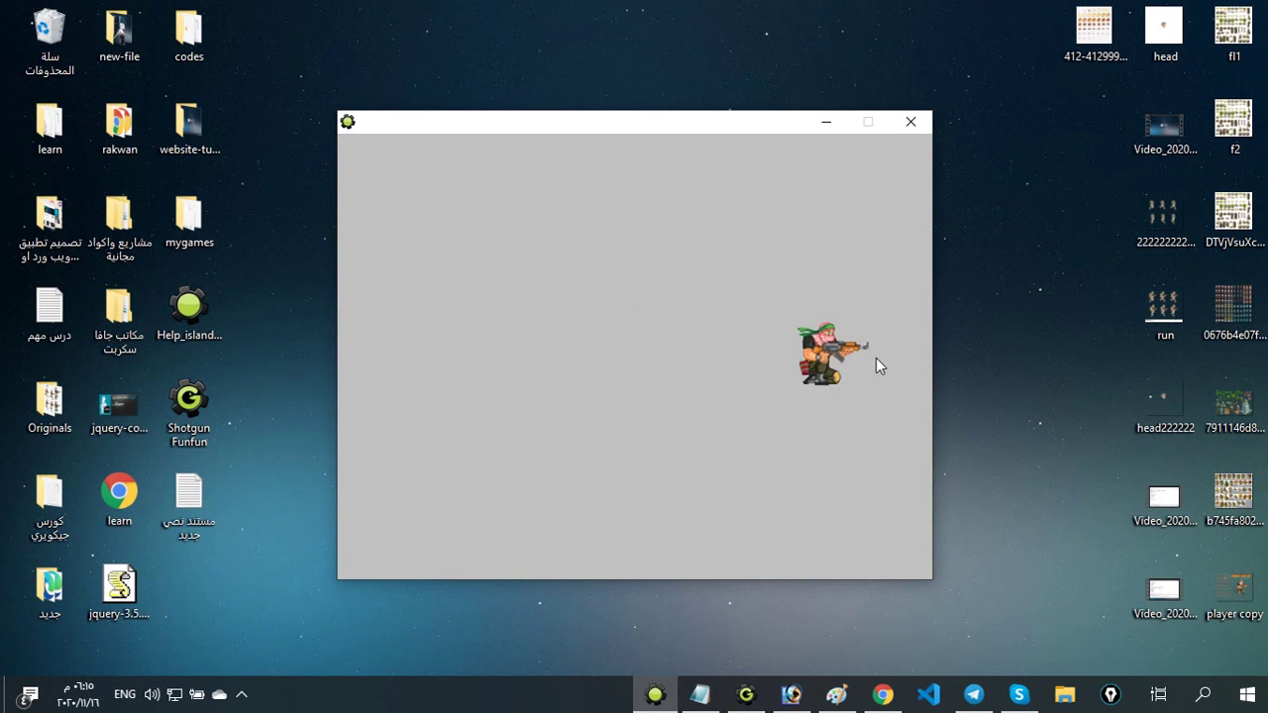
key("Left")
key("Down")
key("Right")
key("Up")
right_click(746, 367)
key("Left")
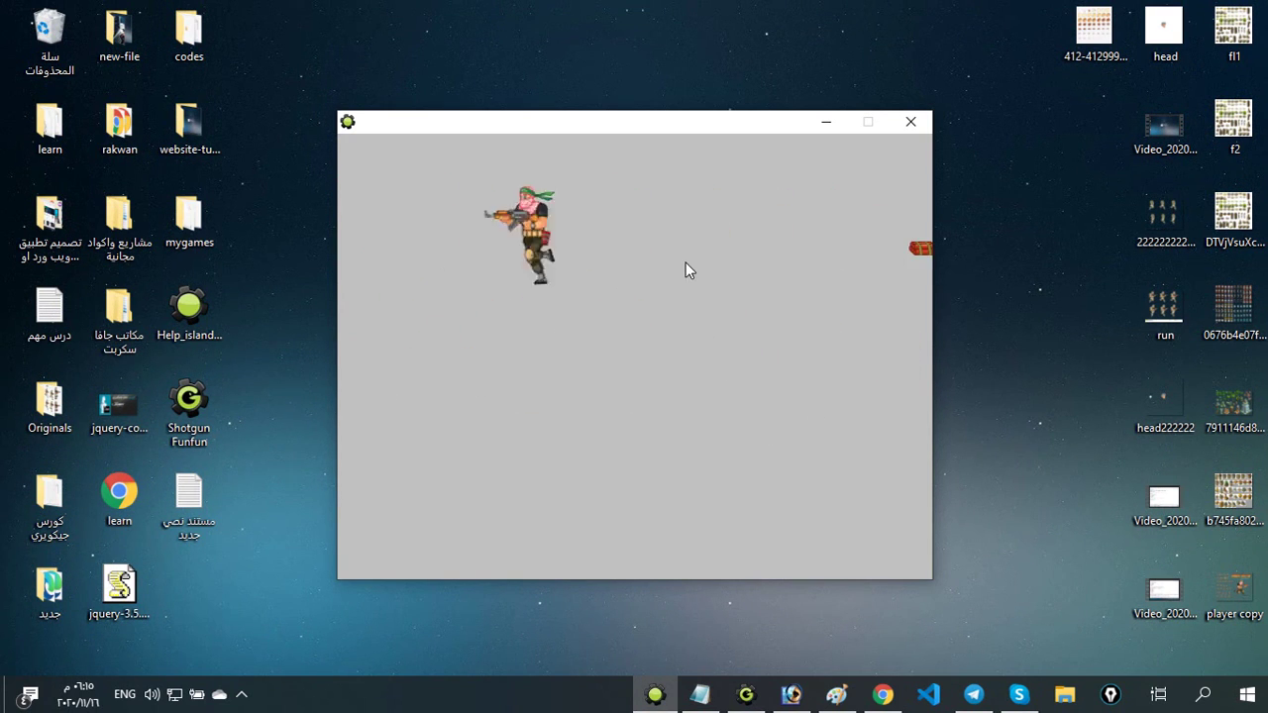
left_click(719, 263)
key("Down")
left_click(719, 262)
key("Escape")
Switch to Notepad and add a line beginning "ok ro h" below "i found the problem yes"
left_click(700, 694)
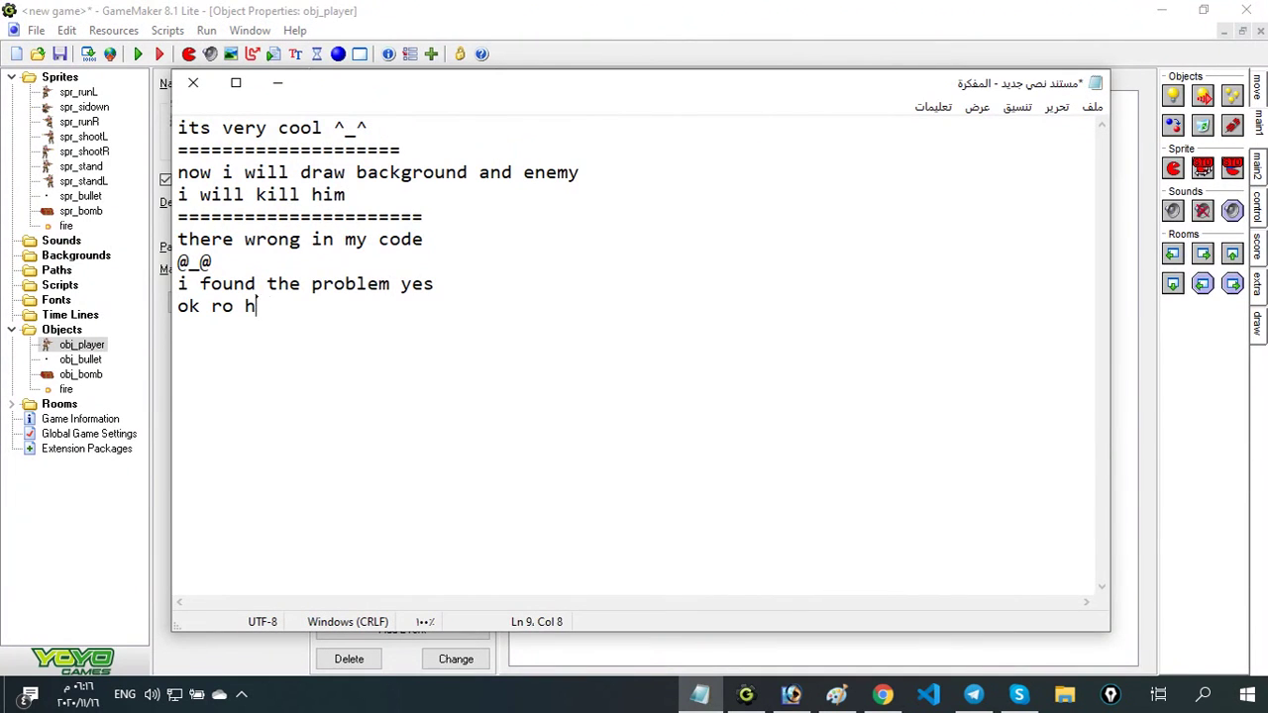